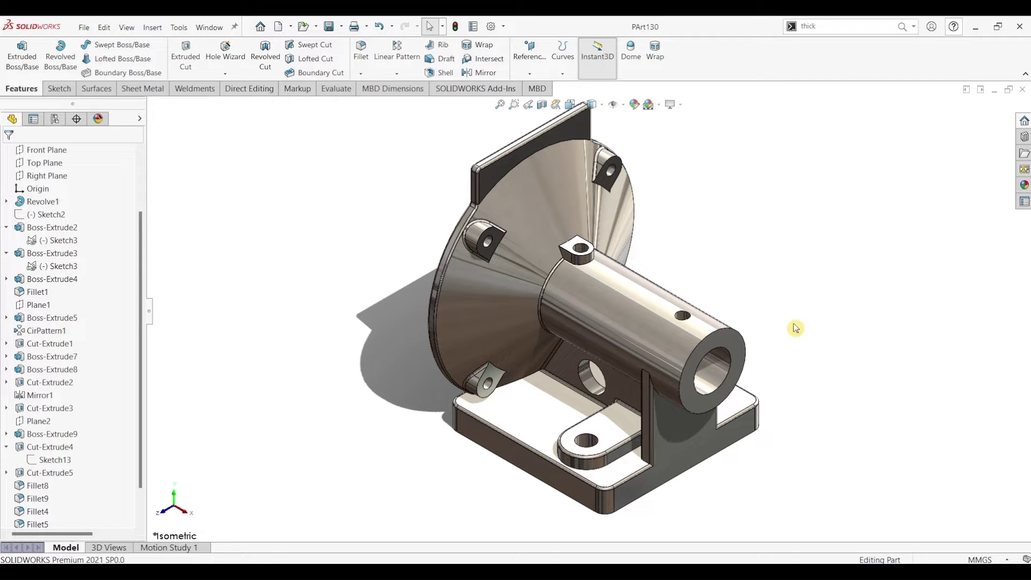
# - Review the Part_130.pdf drawing, return to SOLIDWORKS and create a new part document
pyautogui.hotkey('alt', 'Tab')
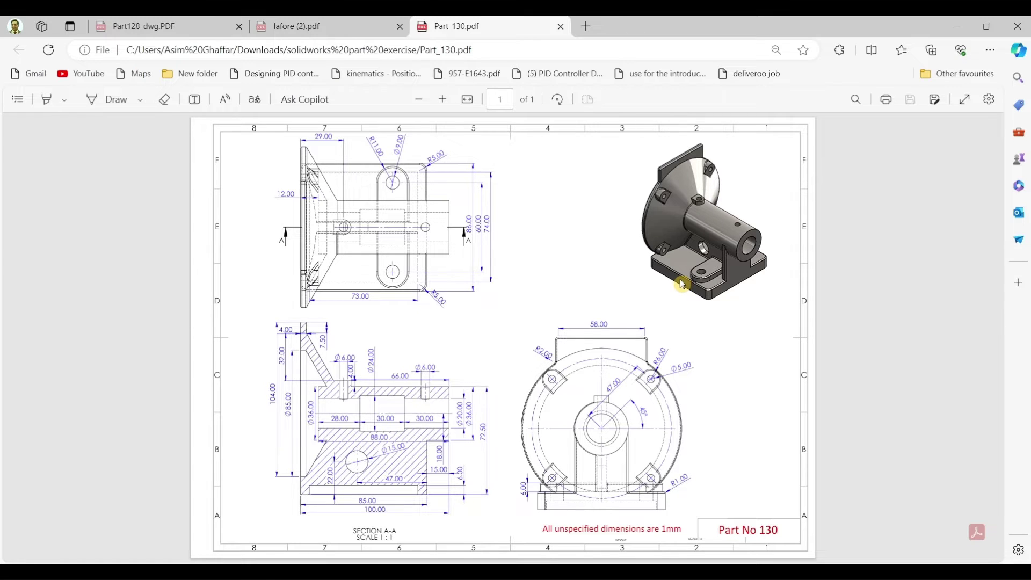
pyautogui.click(956, 26)
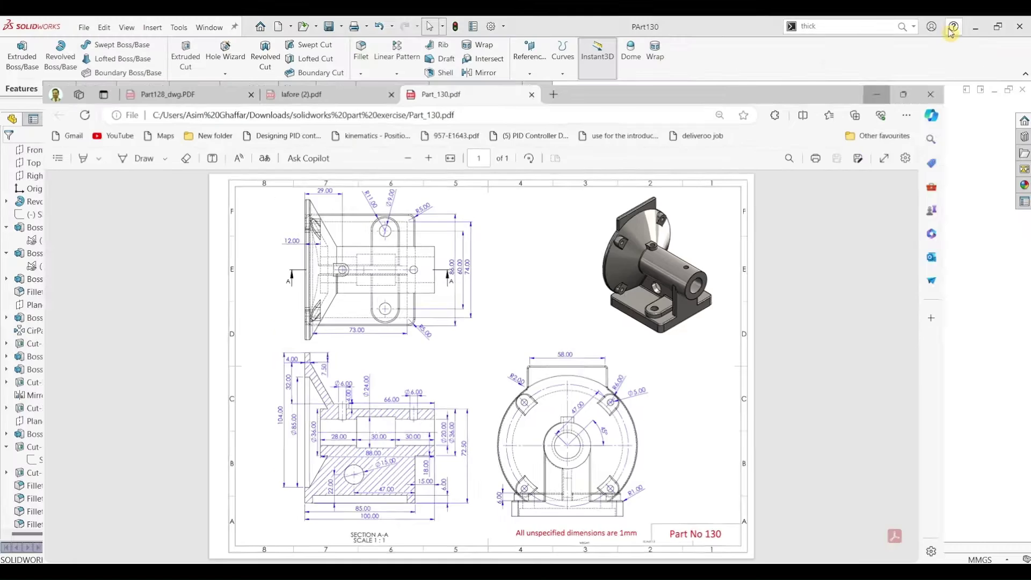
pyautogui.click(84, 27)
pyautogui.click(104, 47)
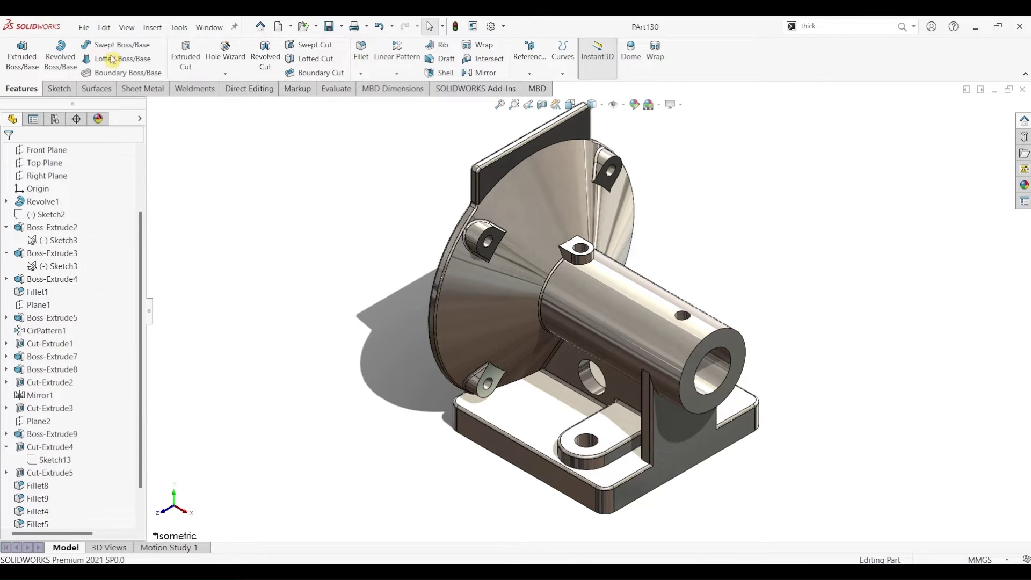
pyautogui.click(580, 402)
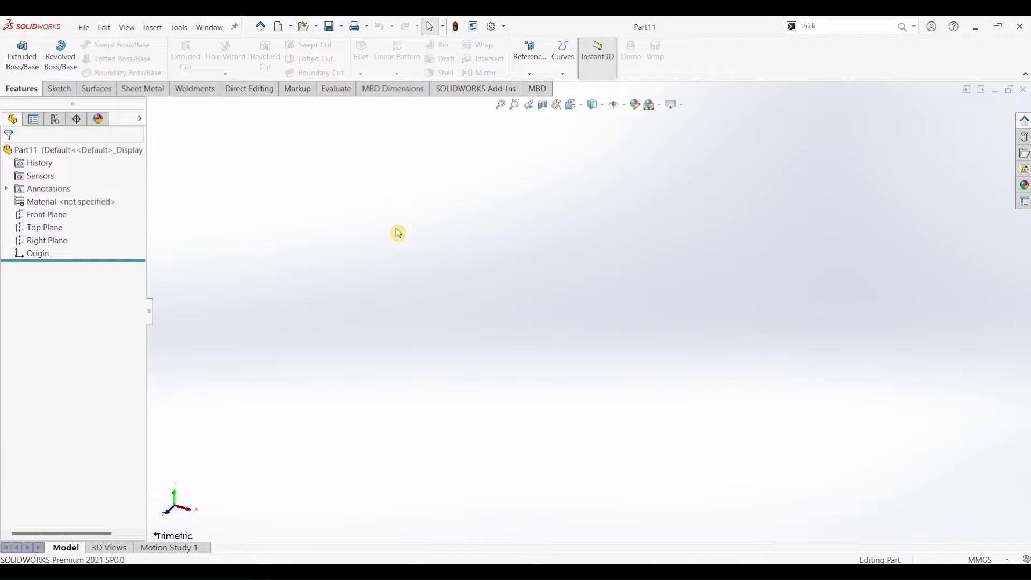
# - Start a sketch on the Top Plane and draw a horizontal centerline about 138 mm long from the origin toward negative X
pyautogui.click(35, 227)
pyautogui.click(54, 91)
pyautogui.click(17, 54)
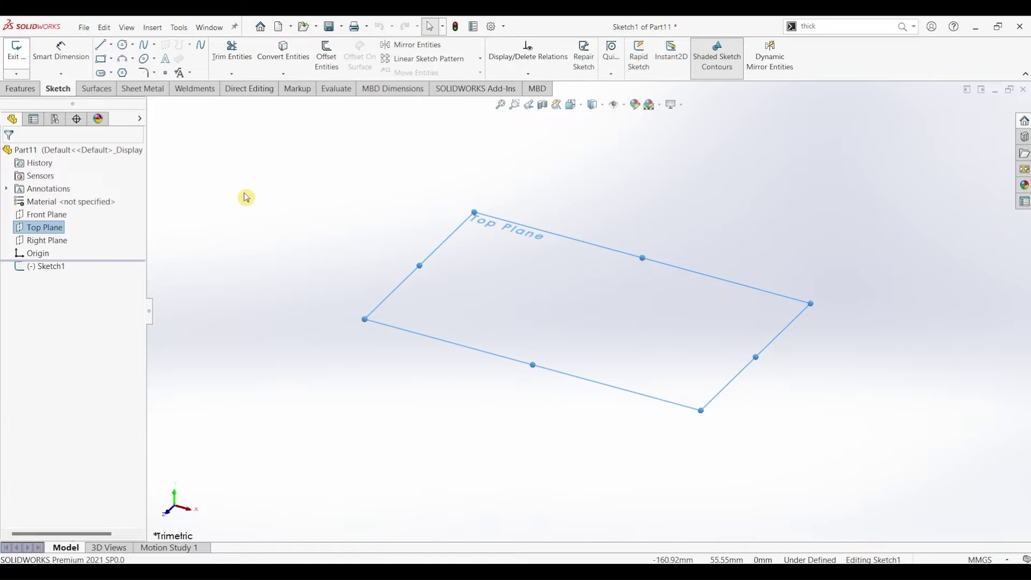
pyautogui.click(112, 45)
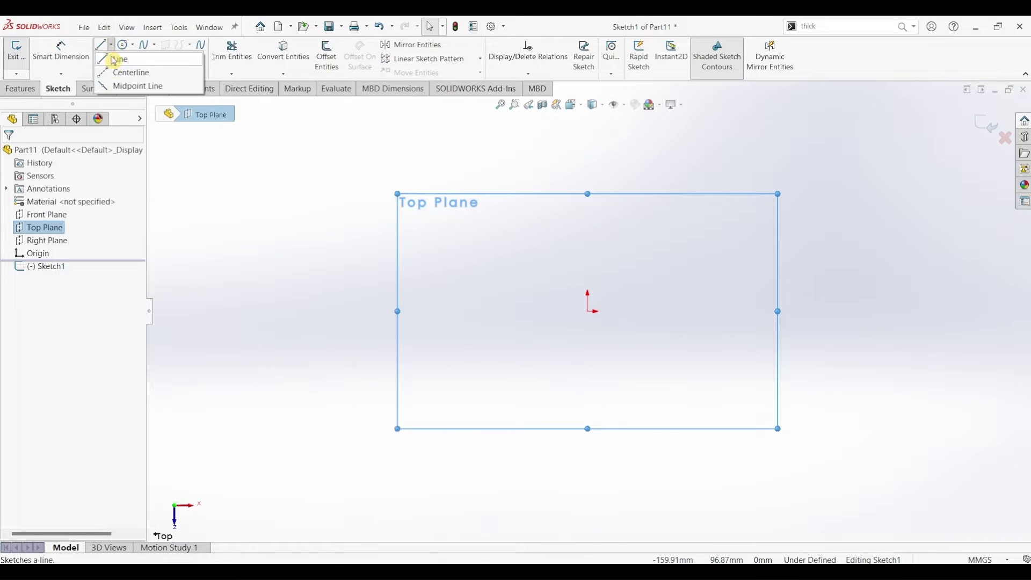
pyautogui.click(129, 72)
pyautogui.click(587, 311)
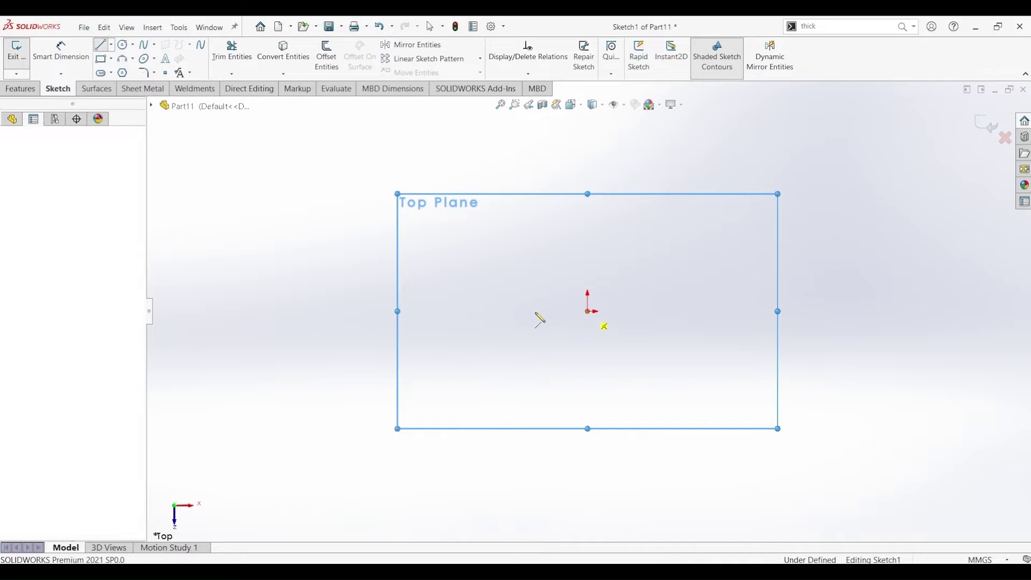
pyautogui.click(293, 311)
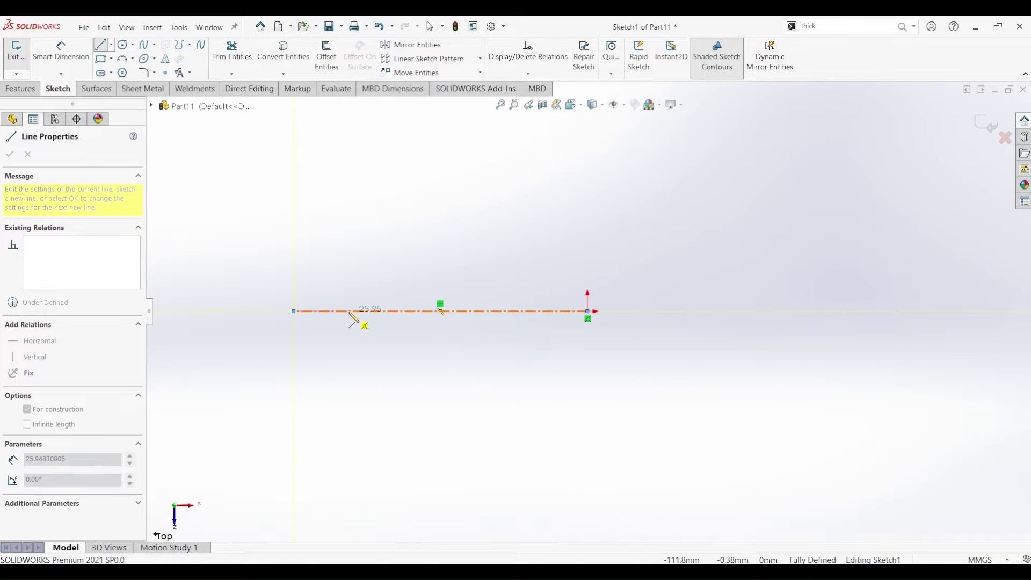
pyautogui.press('Escape')
# - Check the drawing, then sketch the bore outline above the centerline: a vertical end edge and stepped horizontal segments about 40.5, 50 and 42 mm long
pyautogui.hotkey('alt', 'Tab')
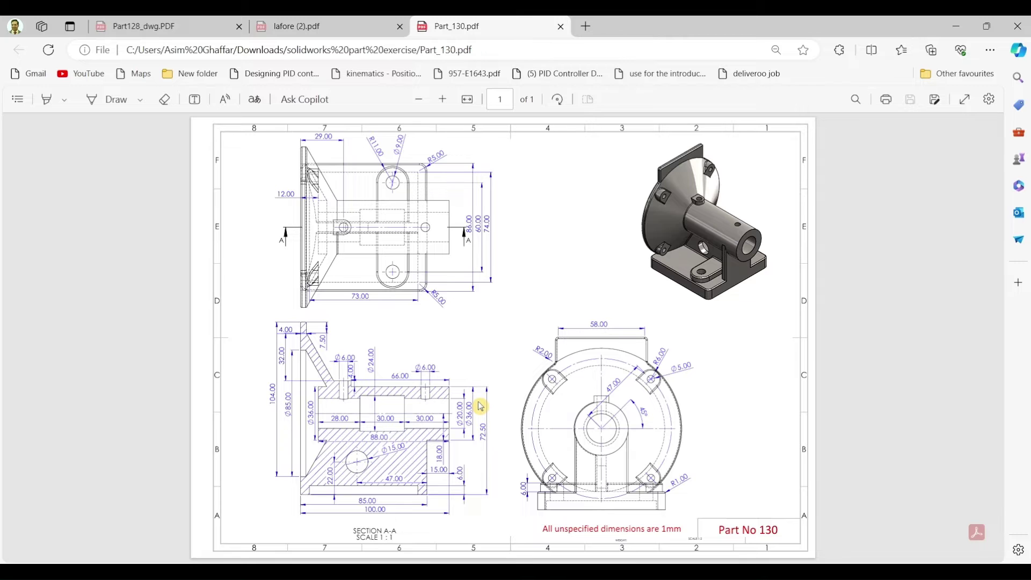
pyautogui.hotkey('alt', 'Tab')
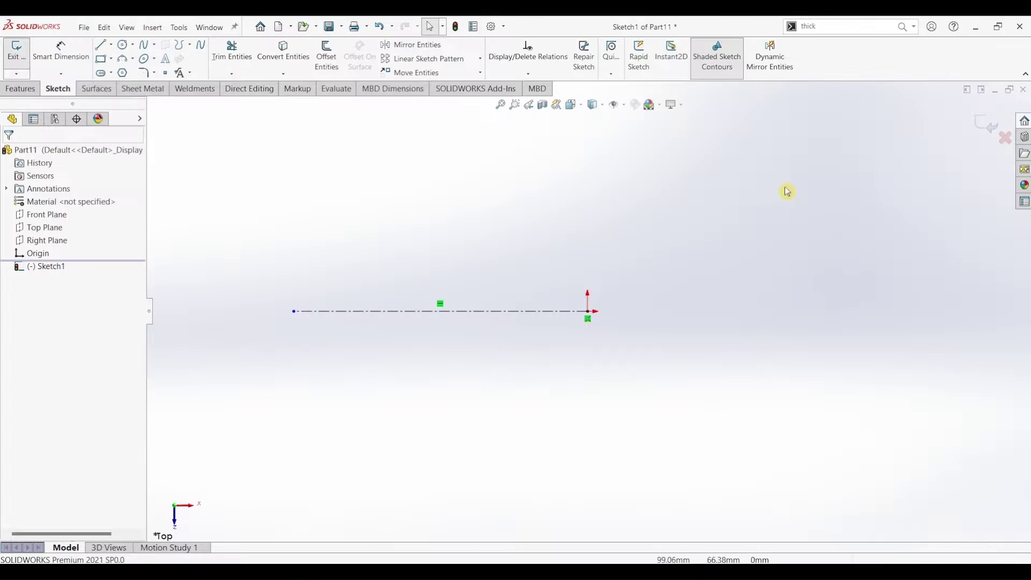
pyautogui.click(102, 50)
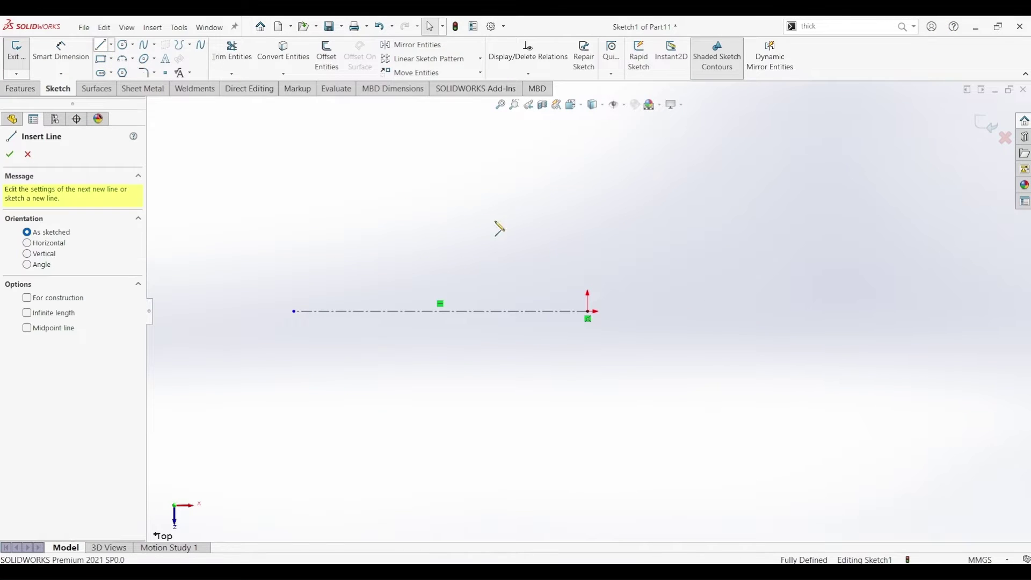
pyautogui.click(587, 236)
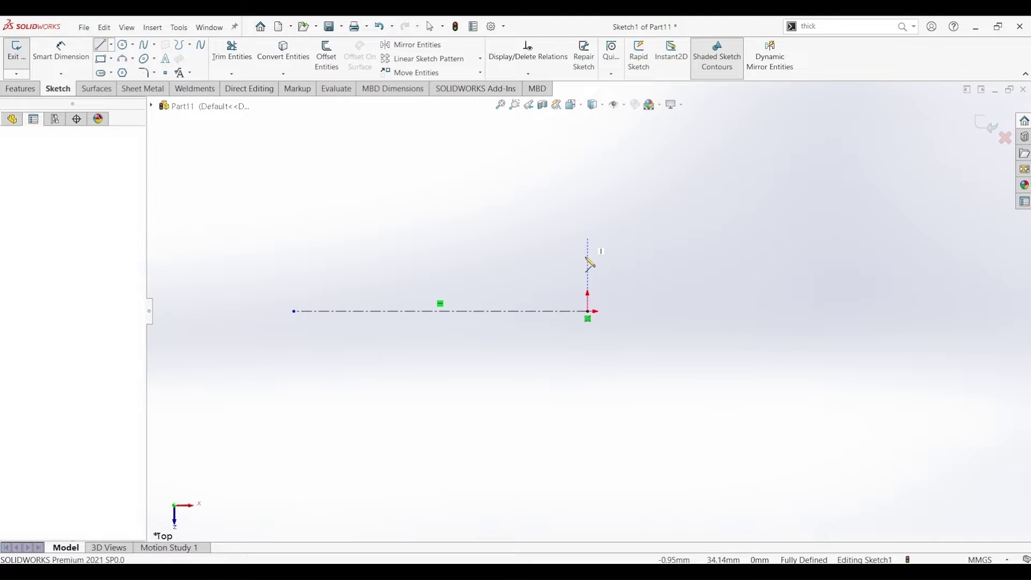
pyautogui.click(587, 269)
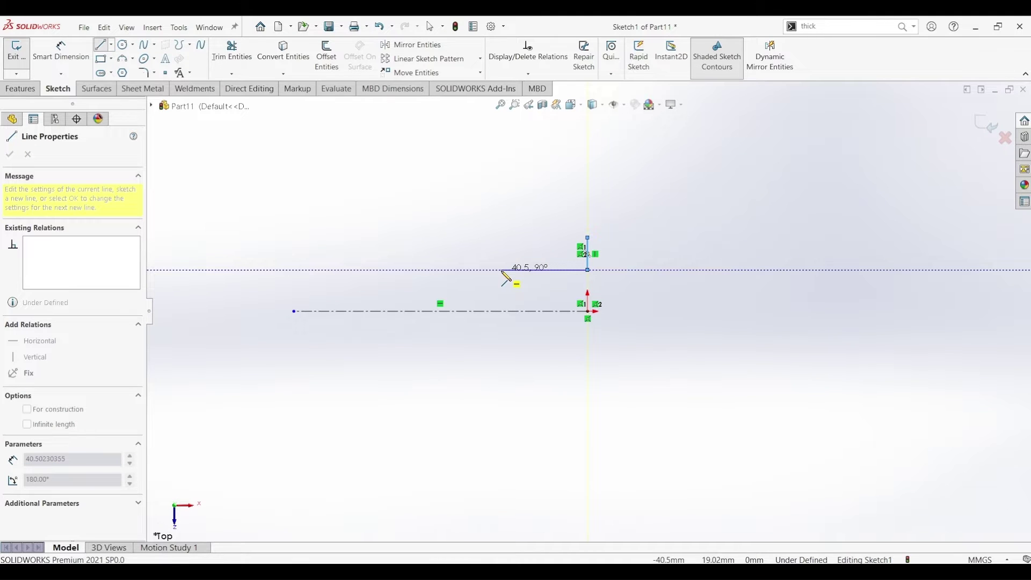
pyautogui.click(501, 269)
pyautogui.click(501, 253)
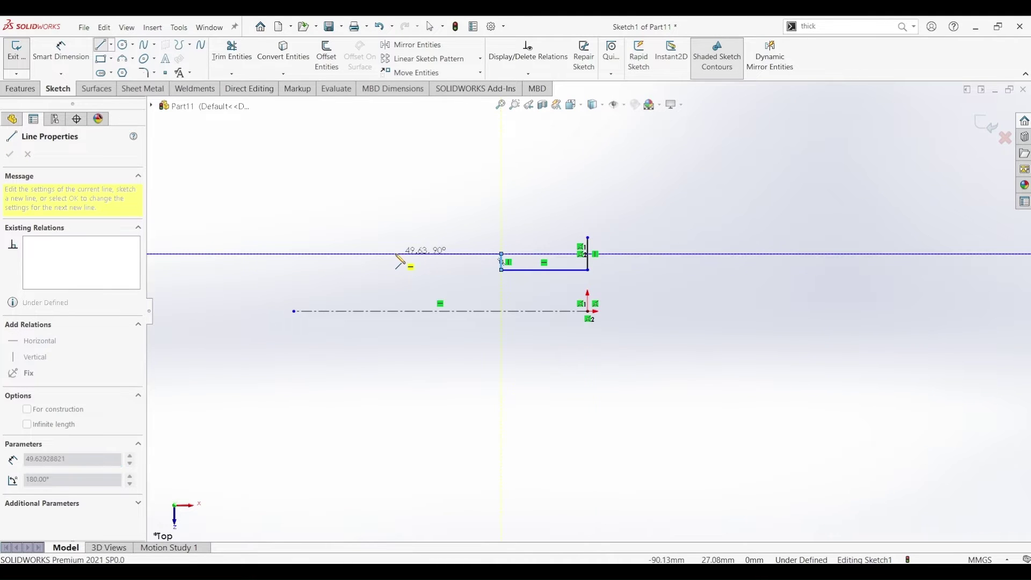
pyautogui.click(396, 254)
pyautogui.click(395, 269)
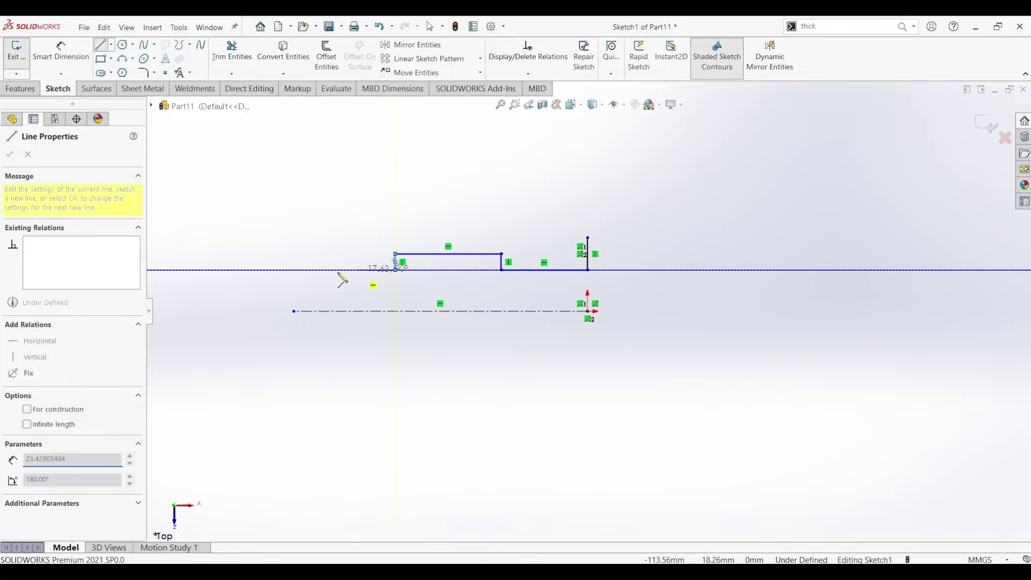
pyautogui.click(306, 269)
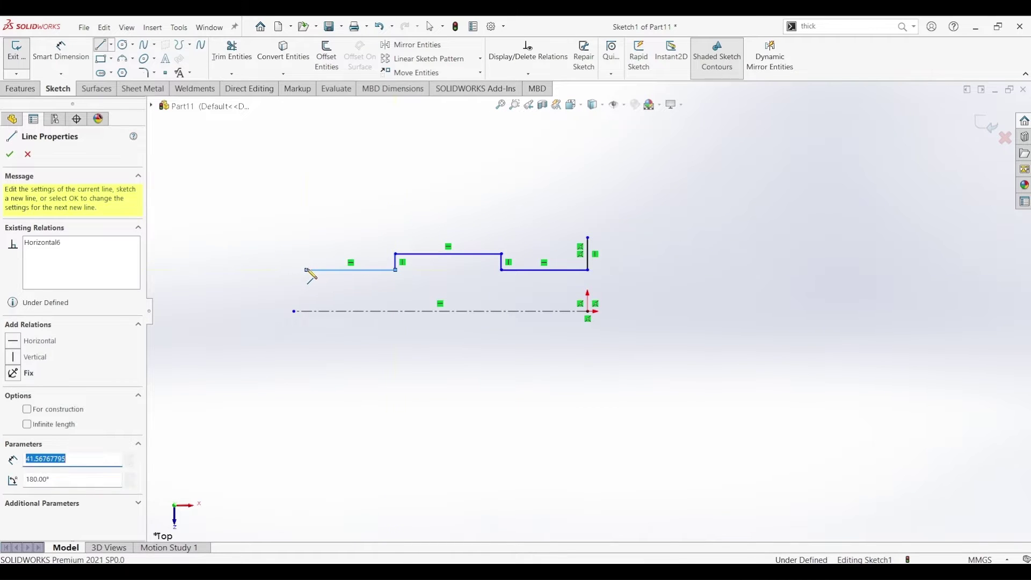
# - Continue the outline with the hub's far end, a short ledge, a slanted cone line and a flange rim about 9 mm wide
pyautogui.click(307, 227)
pyautogui.click(330, 228)
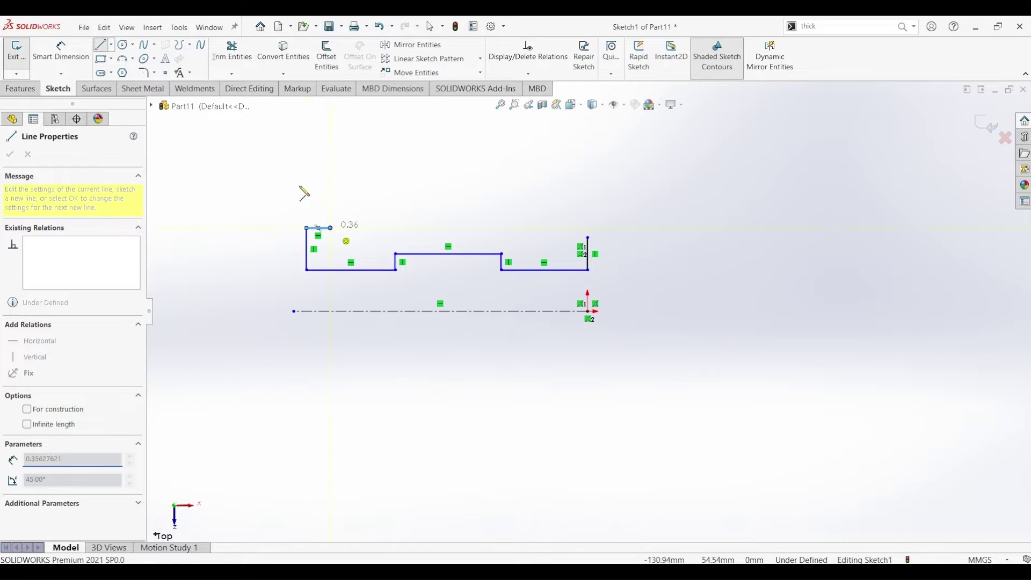
pyautogui.click(239, 157)
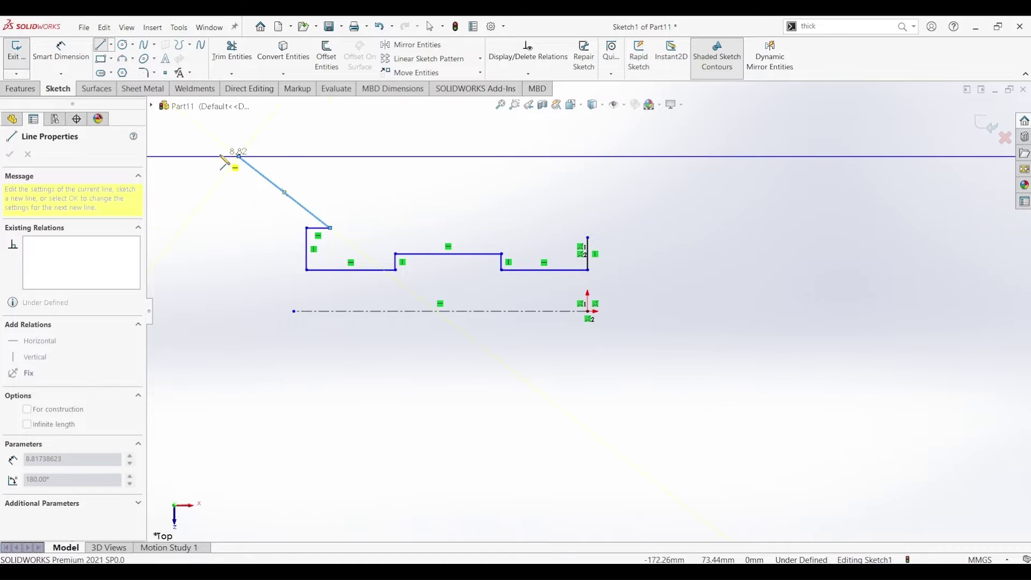
pyautogui.click(220, 156)
pyautogui.click(220, 127)
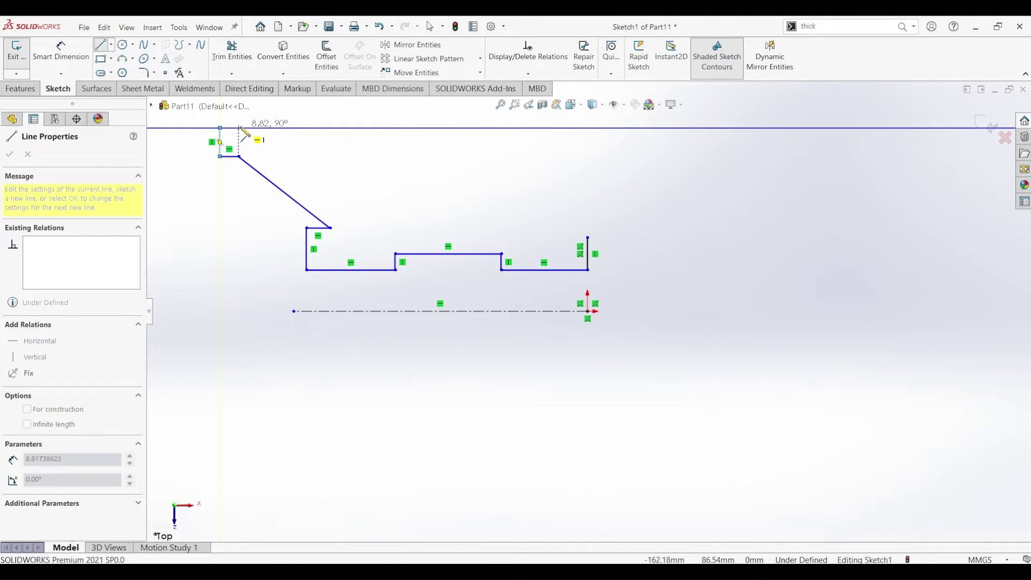
pyautogui.click(239, 127)
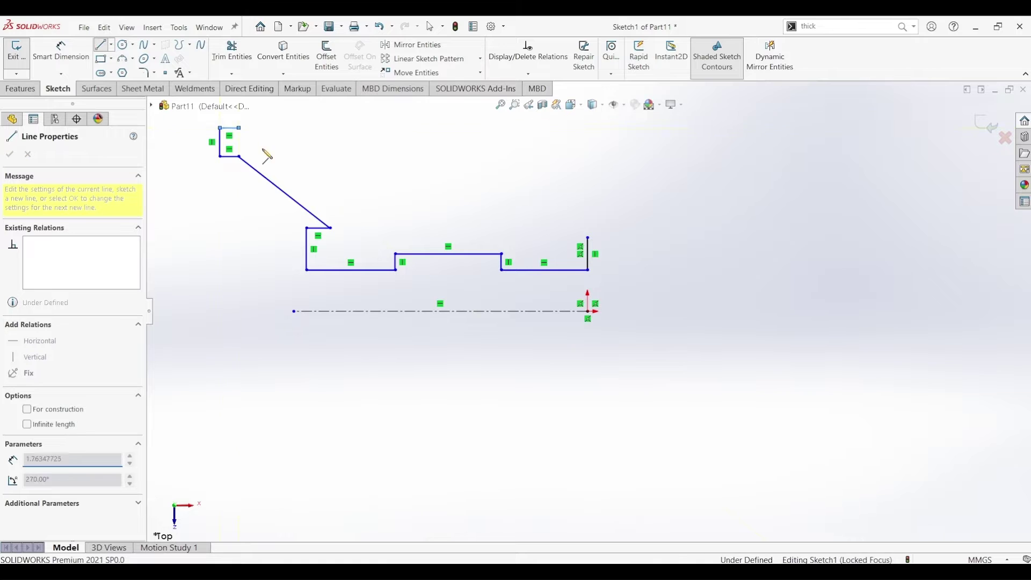
# - Close the profile with the outer cone line and the hub's horizontal outer line, extending the end edge above the origin to meet it
pyautogui.click(356, 228)
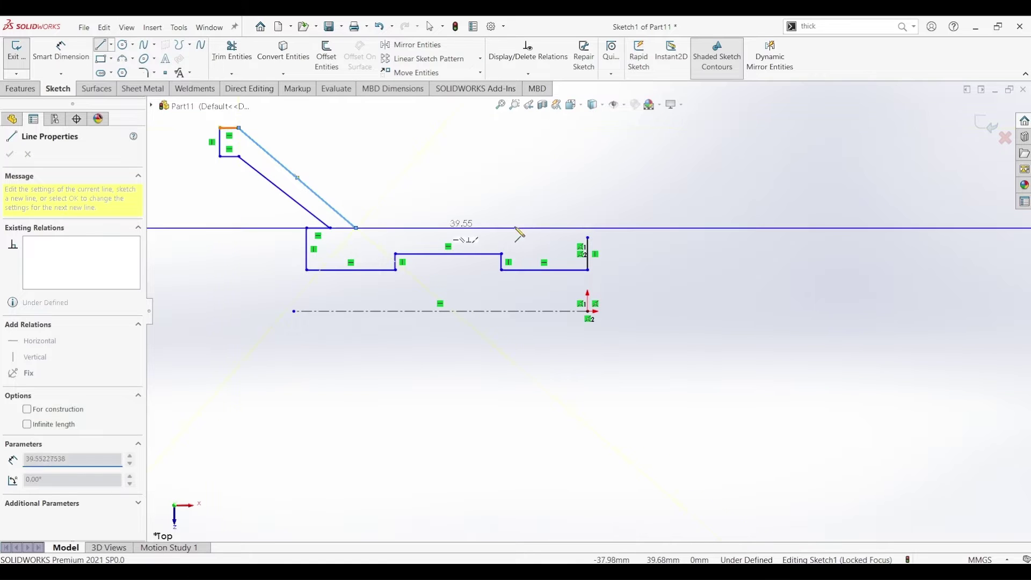
pyautogui.click(588, 229)
pyautogui.click(590, 232)
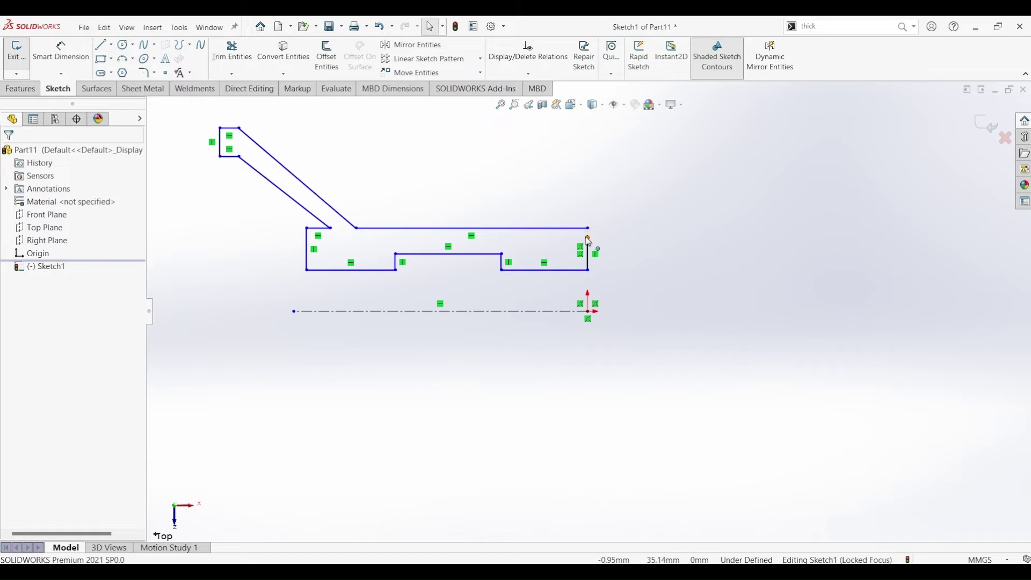
pyautogui.moveTo(589, 242); pyautogui.dragTo(589, 227)
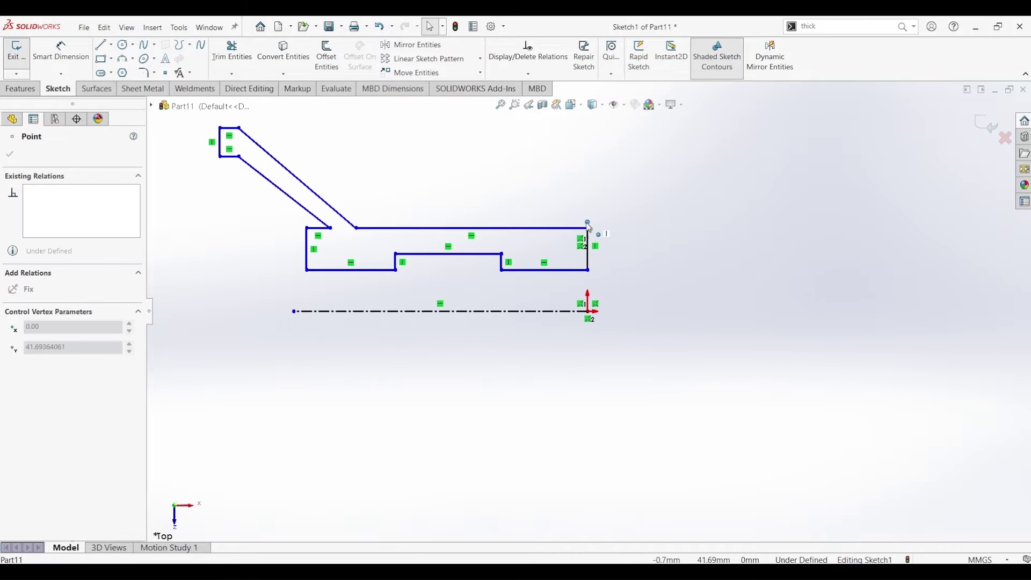
pyautogui.click(620, 277)
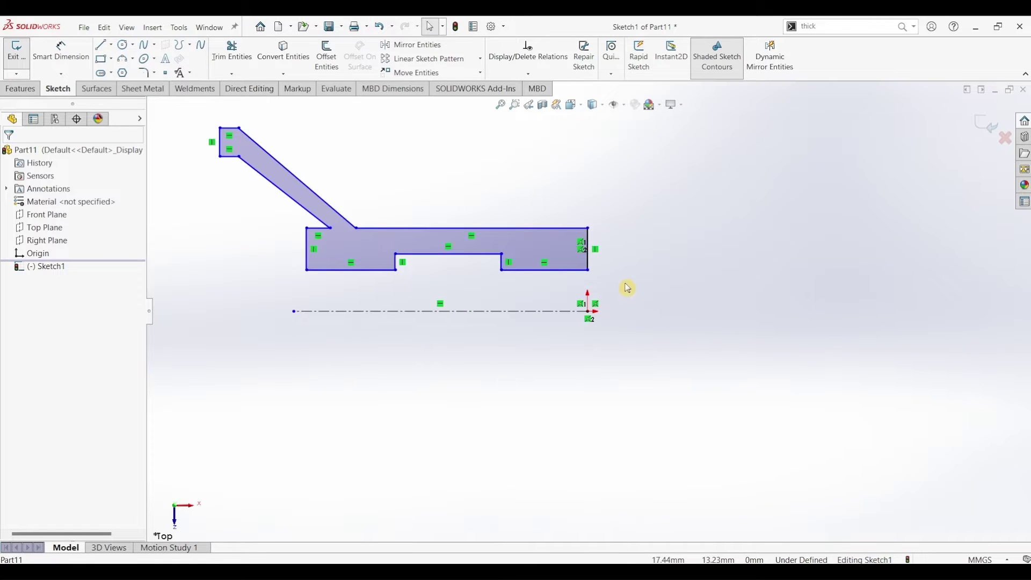
# - Add a vertical relation between the end edge's lower corner and the origin
pyautogui.click(588, 271)
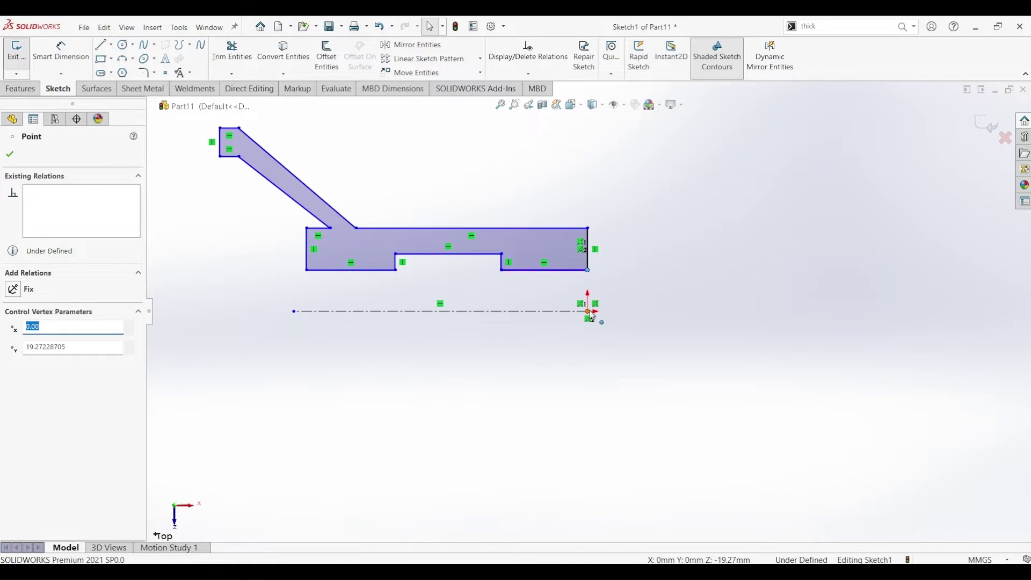
pyautogui.keyDown('ctrl'); pyautogui.click(588, 312); pyautogui.keyUp('ctrl')
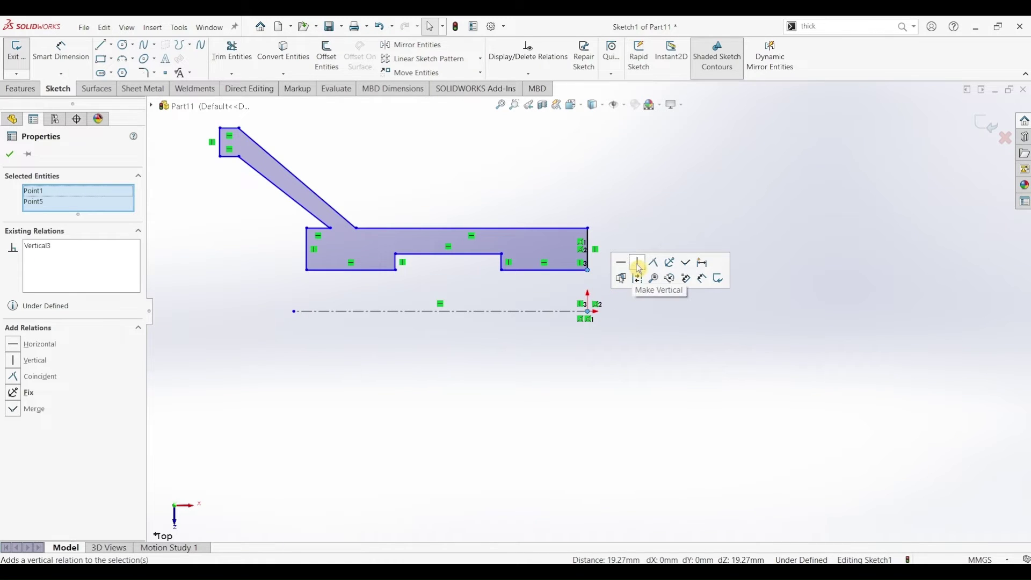
pyautogui.click(568, 326)
# - Dimension the bore segment nearest the origin at 10 mm from the centerline
pyautogui.click(63, 52)
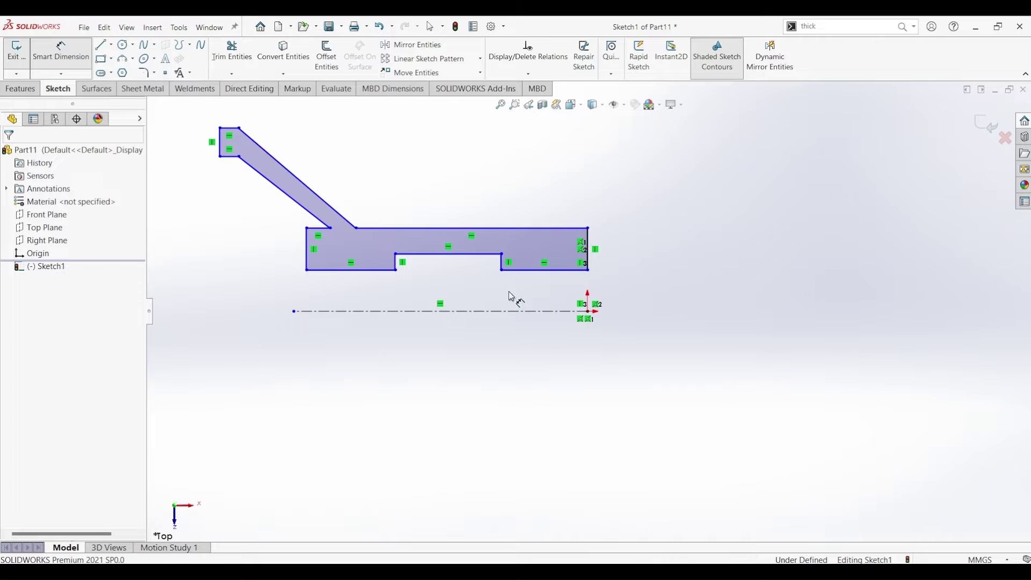
pyautogui.click(548, 310)
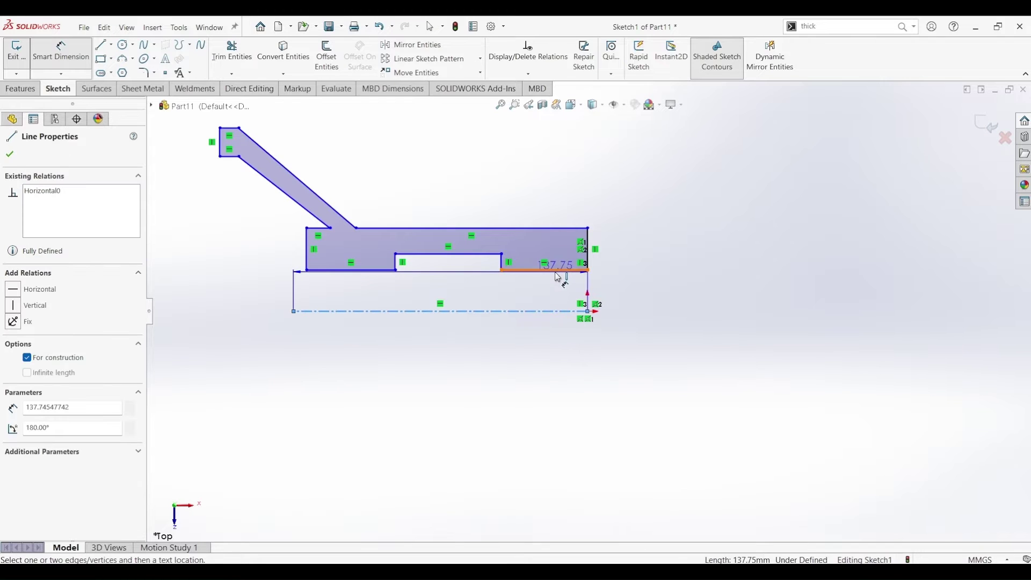
pyautogui.click(551, 269)
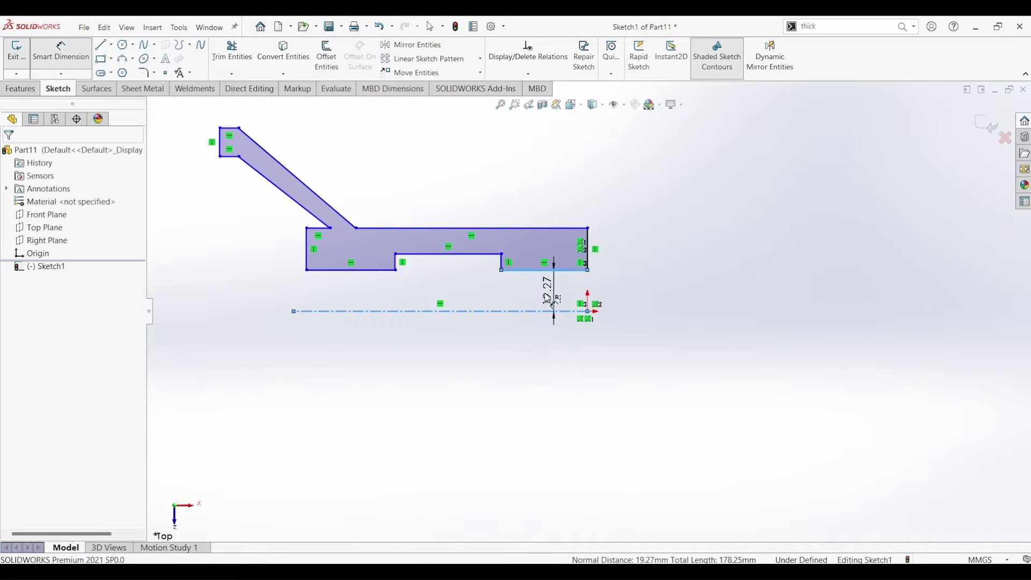
pyautogui.click(549, 294)
pyautogui.write('10')
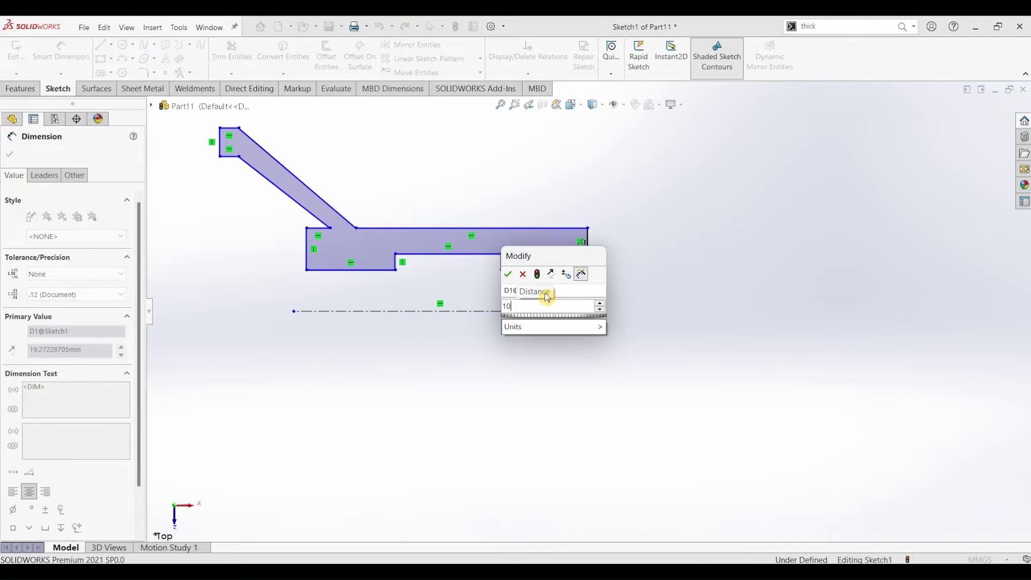
pyautogui.press('Return')
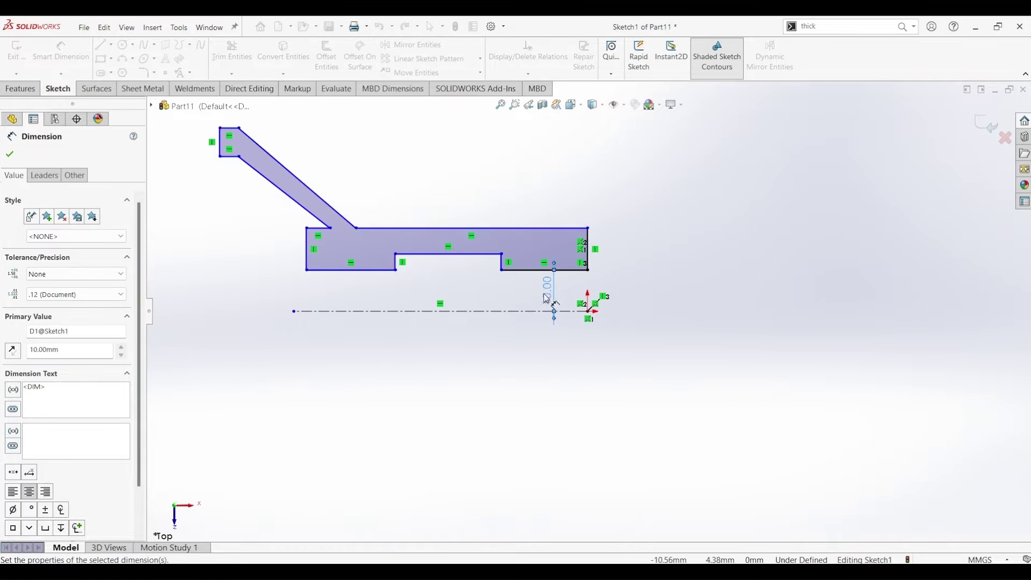
# - Dimension the middle recess line at 12 mm from the centerline
pyautogui.click(466, 261)
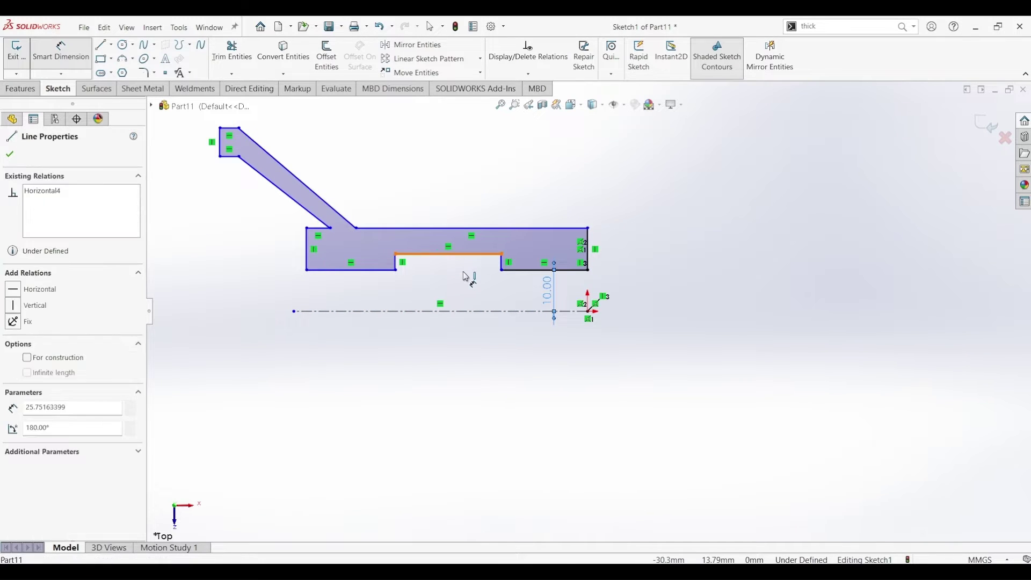
pyautogui.click(466, 290)
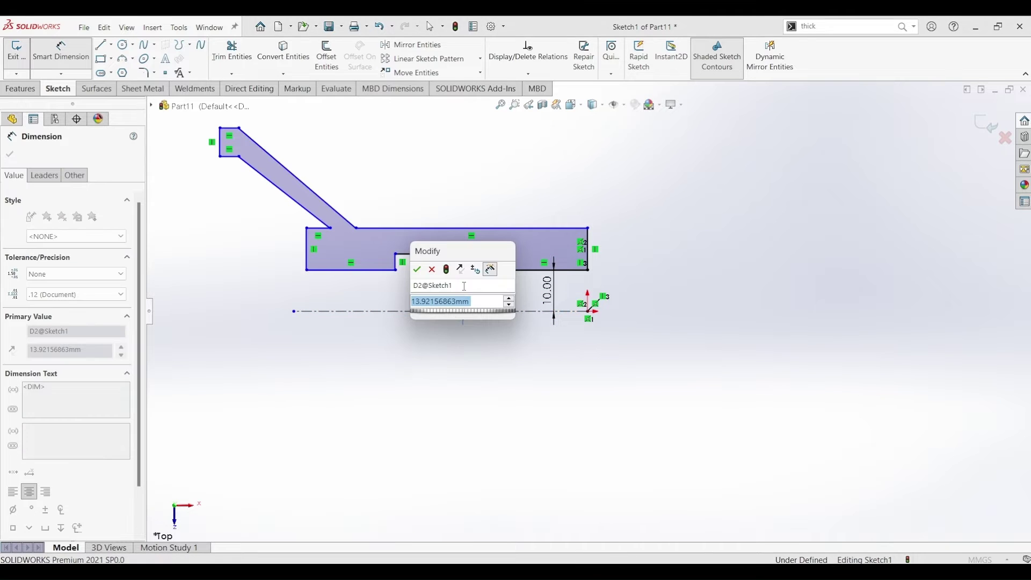
pyautogui.press('Return')
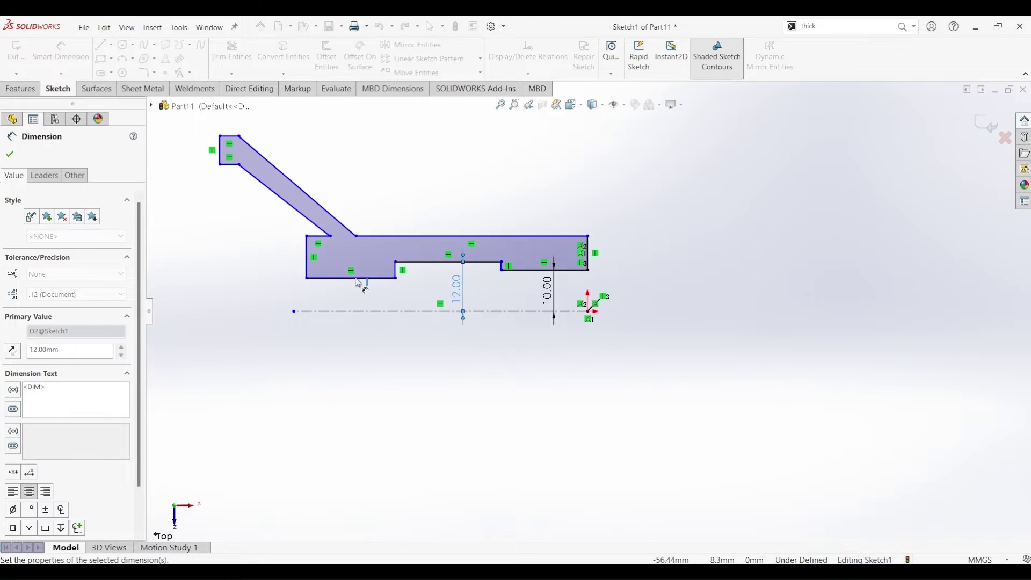
# - Dimension the bore segment on the far side of the recess at 10 mm from the centerline
pyautogui.click(355, 283)
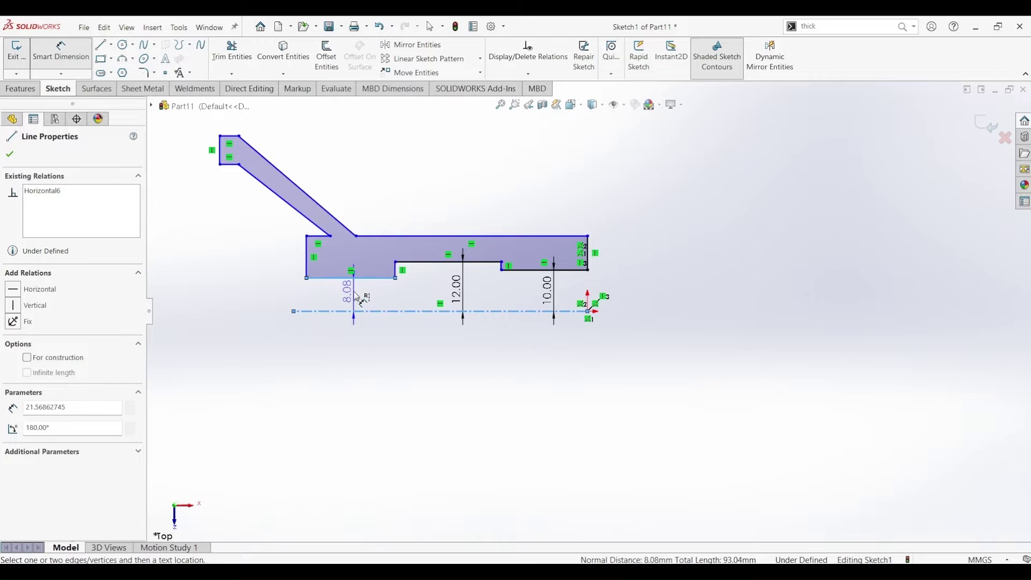
pyautogui.click(356, 296)
pyautogui.write('10')
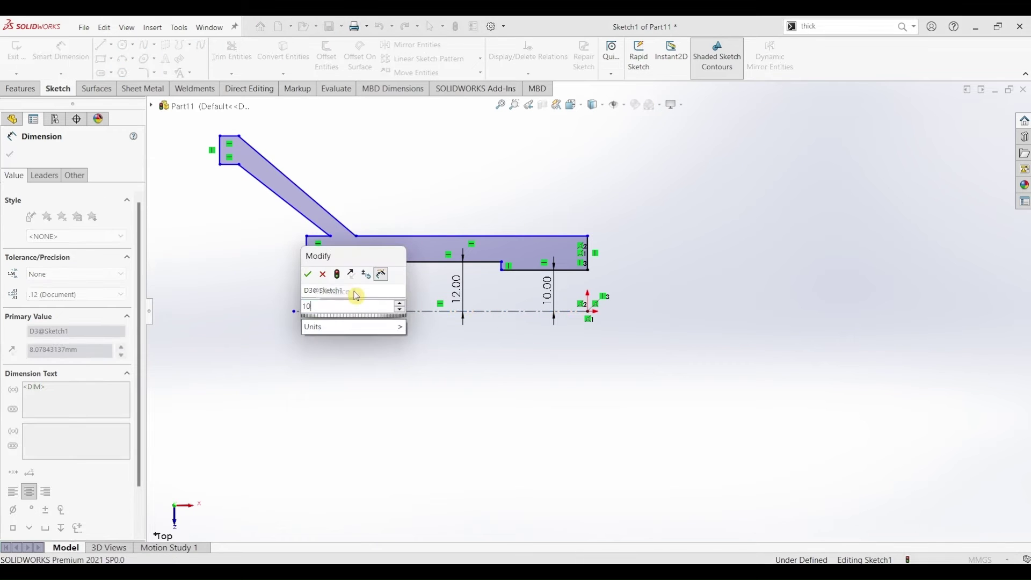
pyautogui.press('Return')
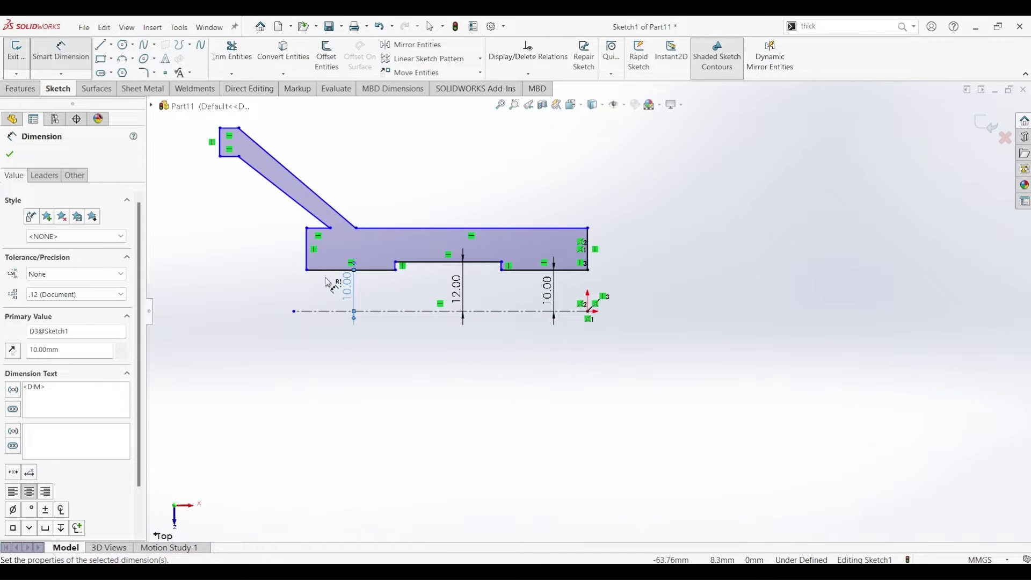
# - Dimension the hub's long outer line at 18 mm from the centerline
pyautogui.click(533, 225)
pyautogui.click(535, 234)
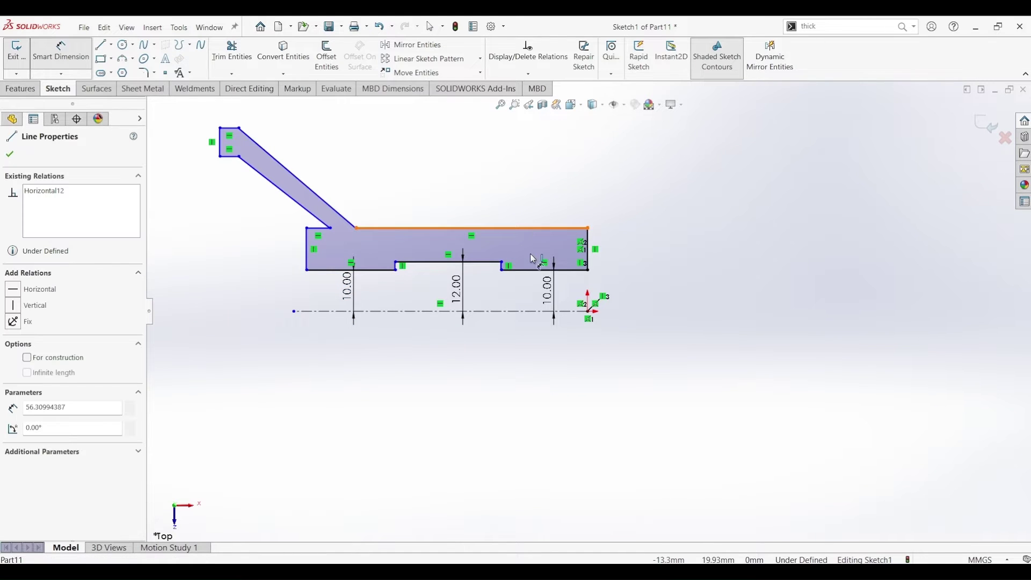
pyautogui.click(523, 317)
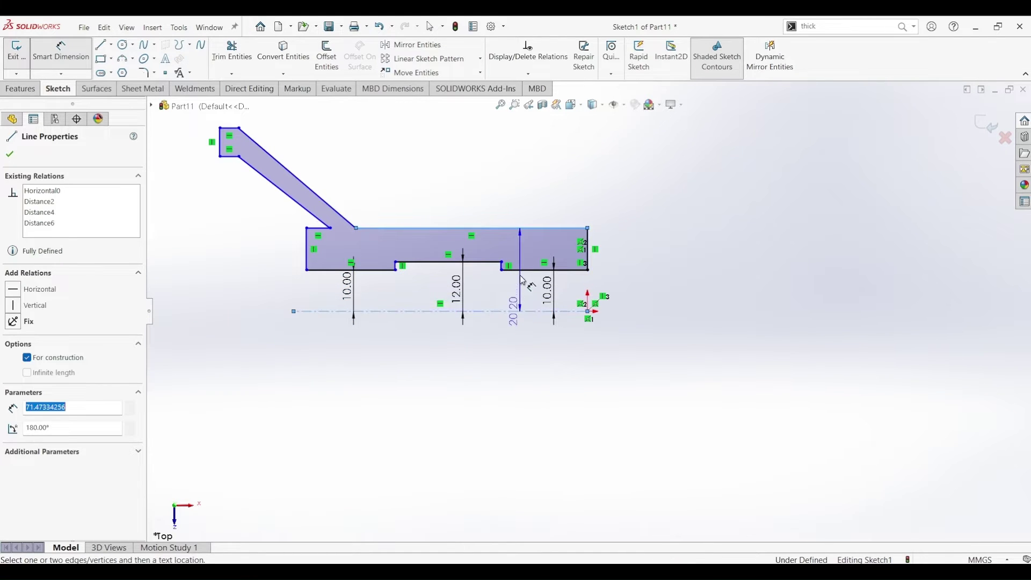
pyautogui.click(524, 280)
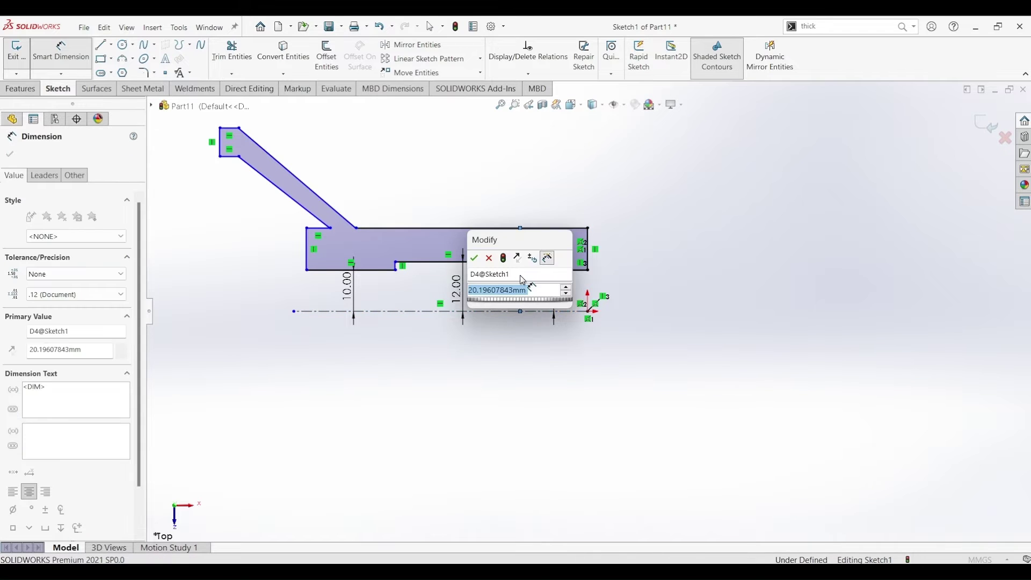
pyautogui.write('15')
pyautogui.press('Return')
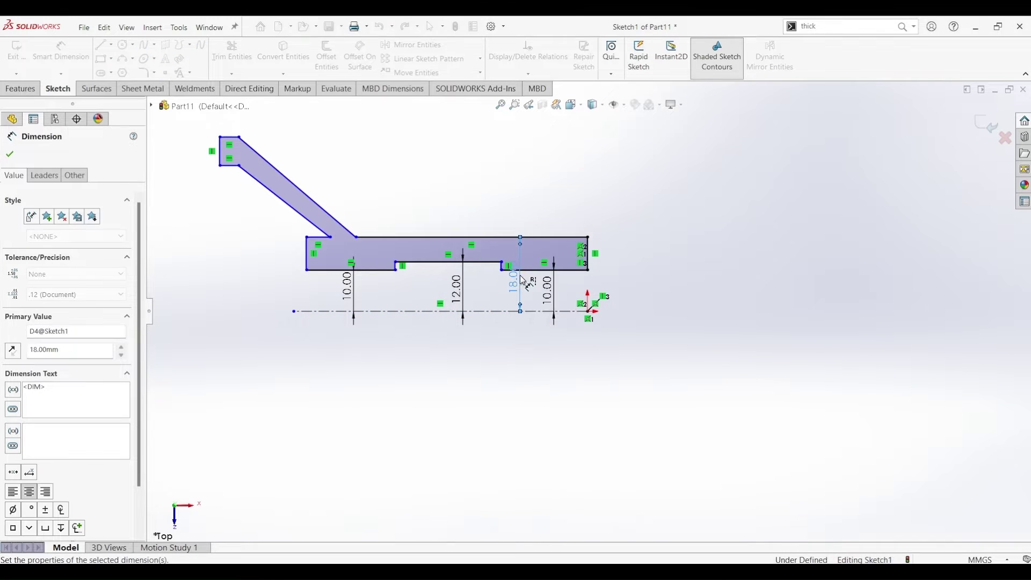
pyautogui.press('Escape')
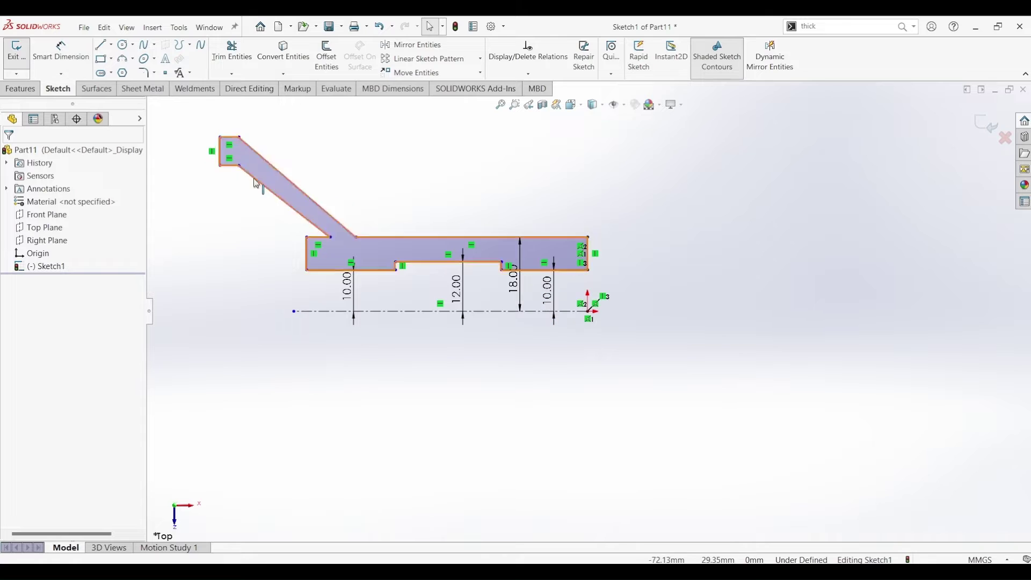
# - Dimension the length of the bore segment nearest the origin at 30 mm
pyautogui.click(64, 61)
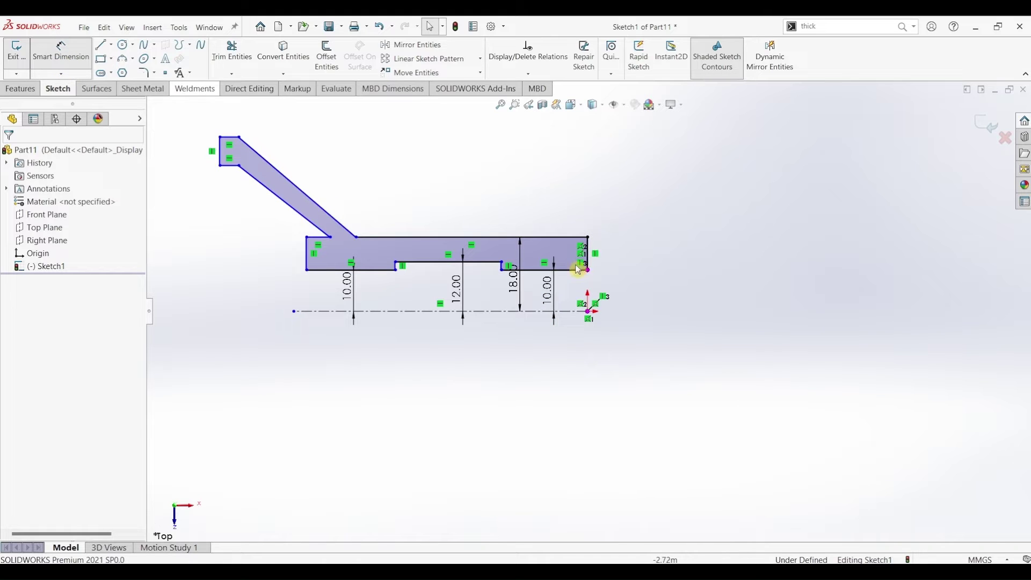
pyautogui.click(543, 270)
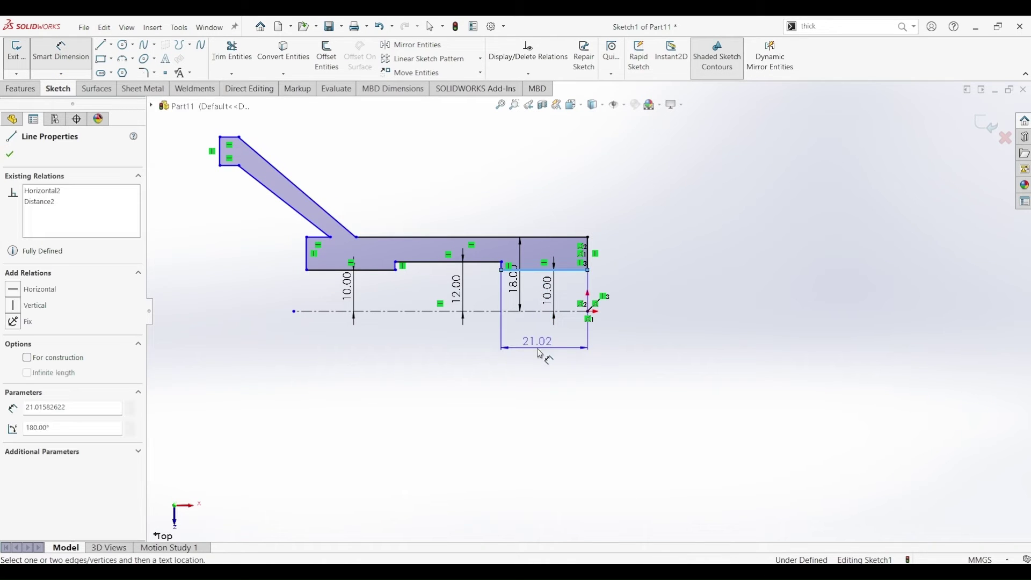
pyautogui.click(539, 354)
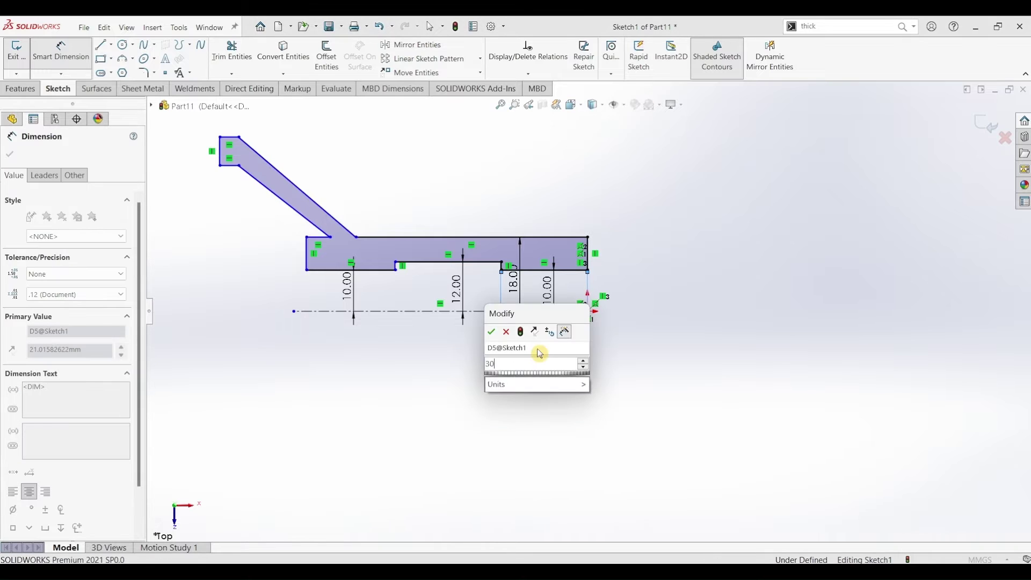
pyautogui.press('Return')
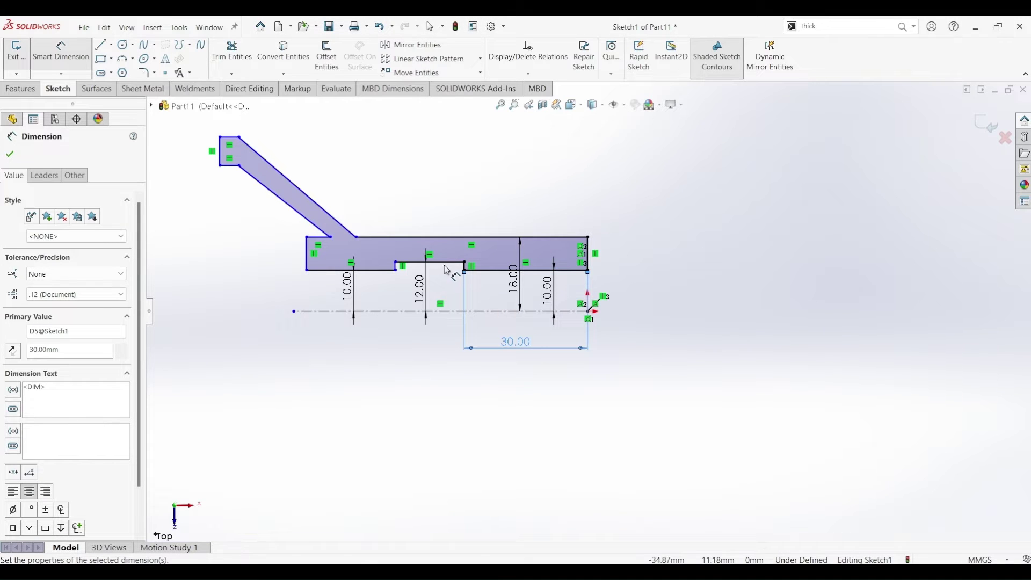
# - Dimension the length of the middle recess line at 30 mm
pyautogui.click(449, 264)
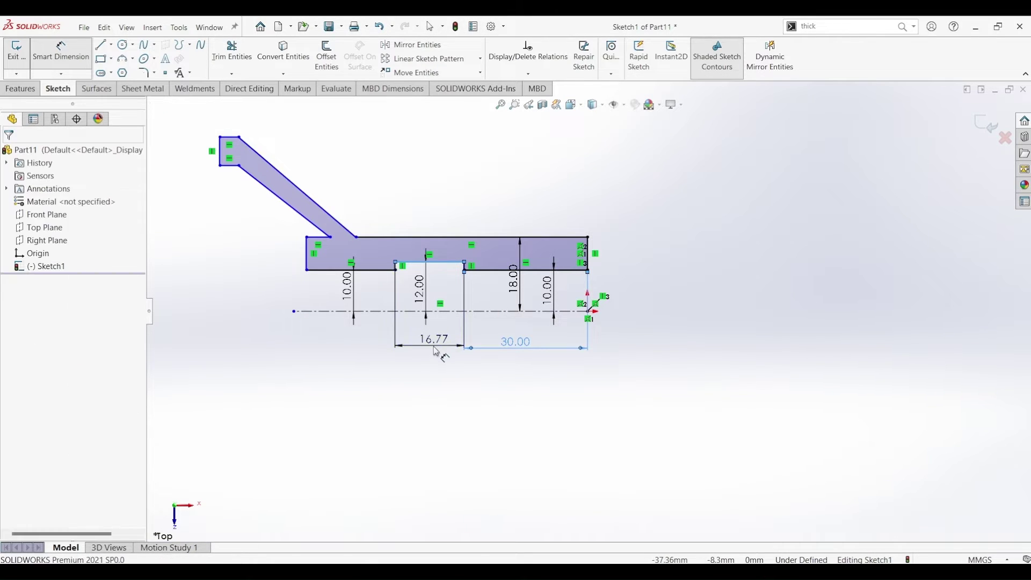
pyautogui.click(436, 352)
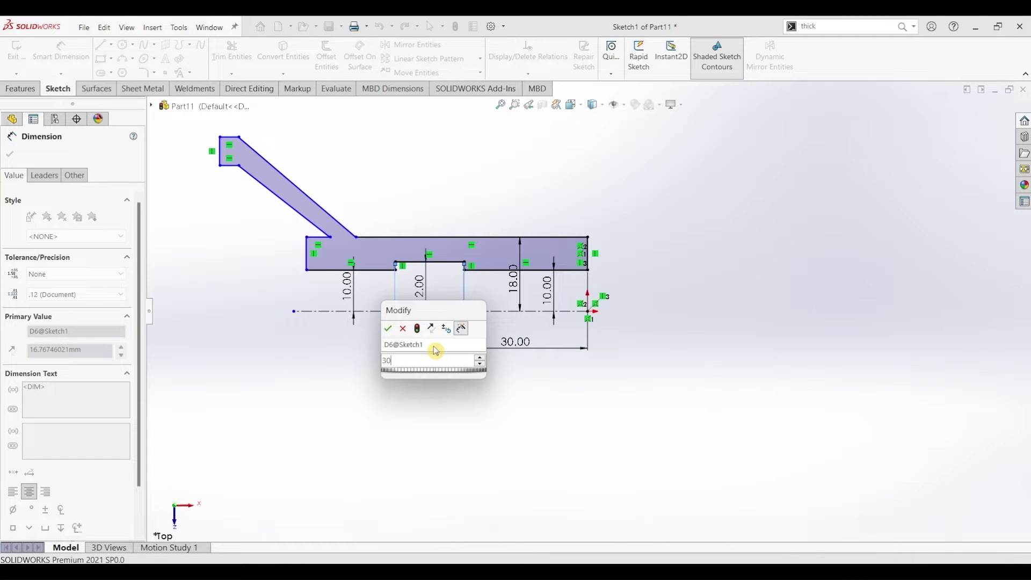
pyautogui.press('Return')
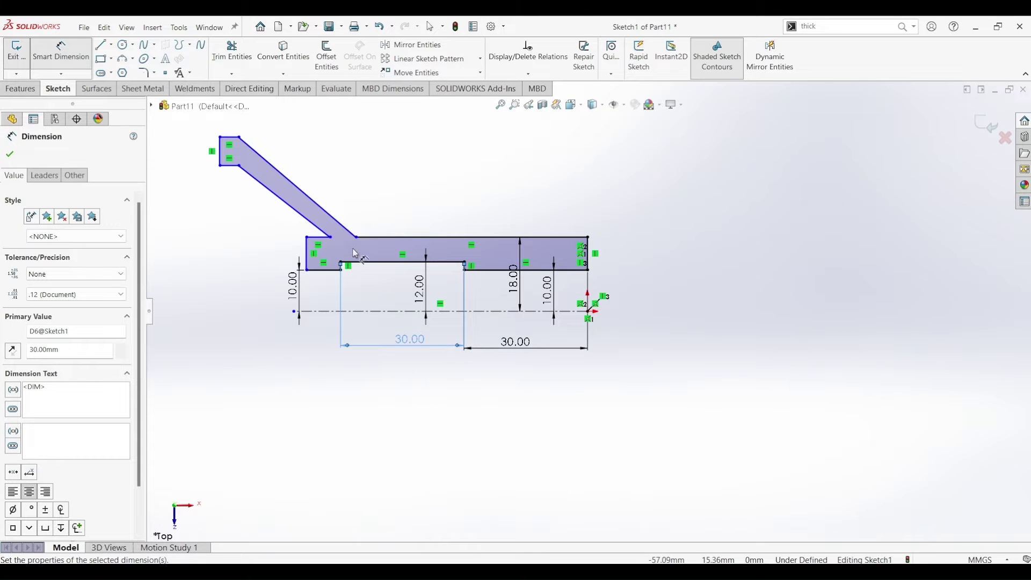
pyautogui.click(342, 208)
pyautogui.press('Escape')
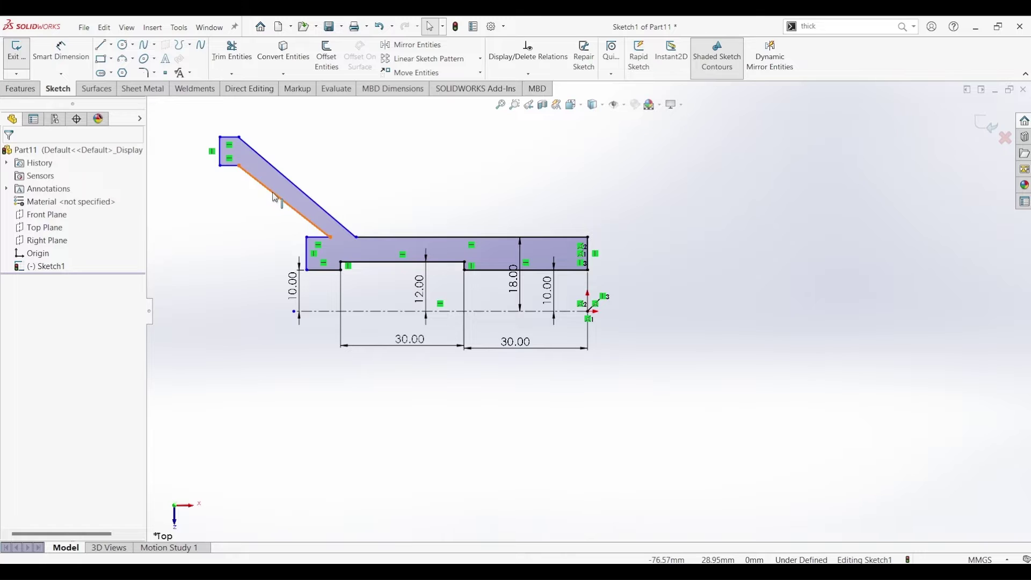
# - Make the inner and outer slanted cone lines parallel
pyautogui.click(275, 194)
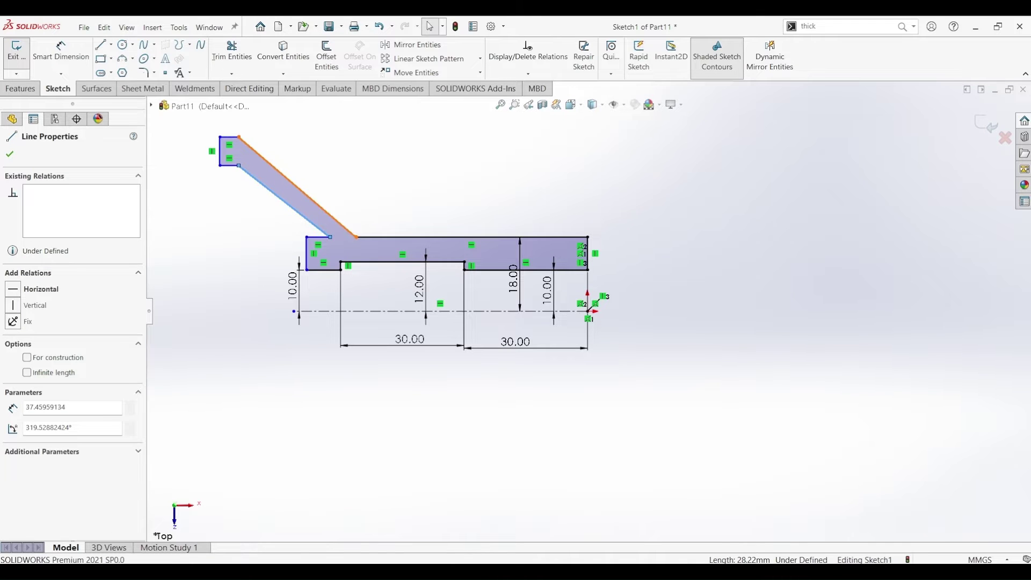
pyautogui.keyDown('ctrl'); pyautogui.click(298, 186); pyautogui.keyUp('ctrl')
pyautogui.click(388, 135)
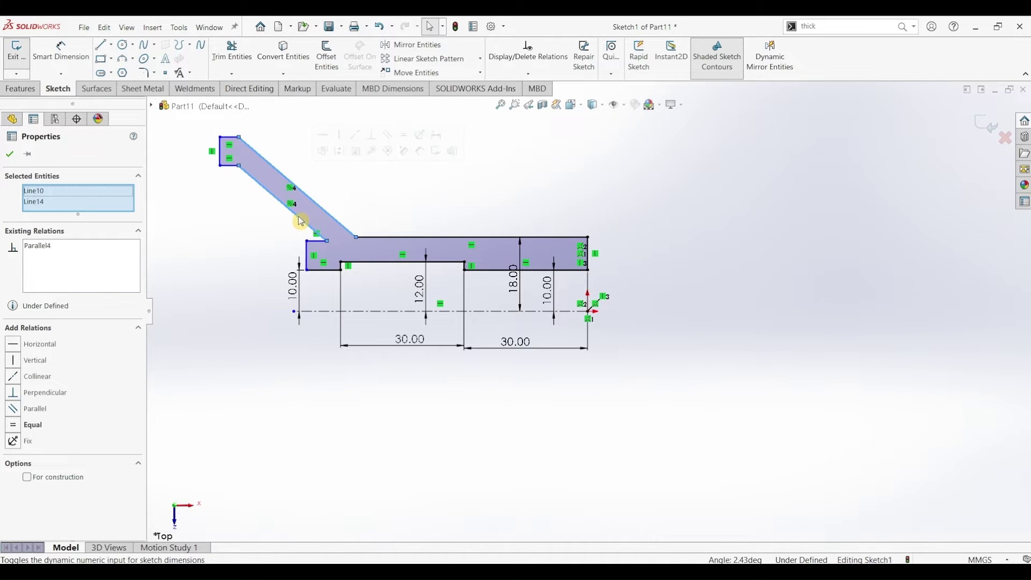
# - Dimension the cone wall thickness between the two slanted lines at 6 mm
pyautogui.click(70, 56)
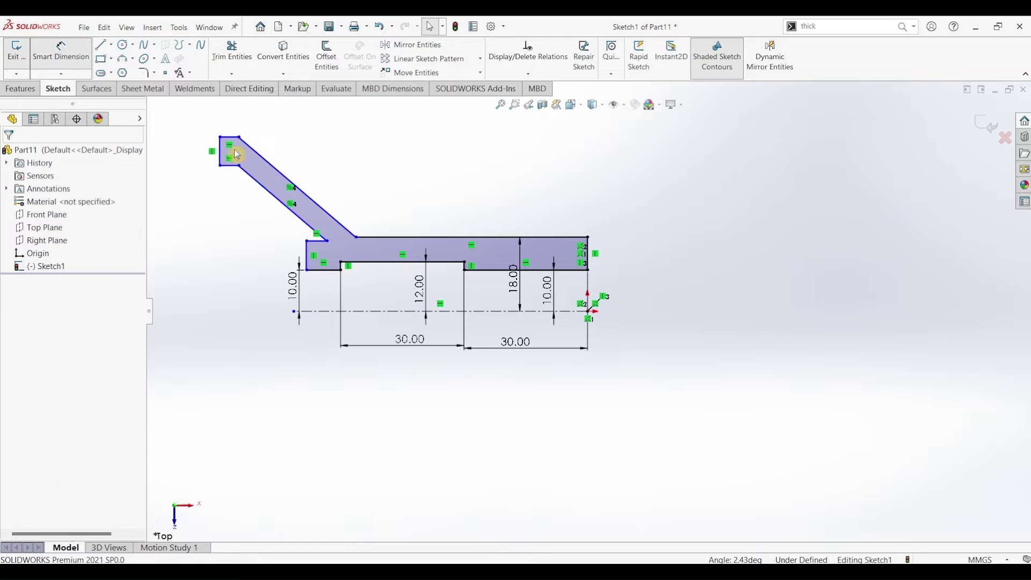
pyautogui.click(277, 180)
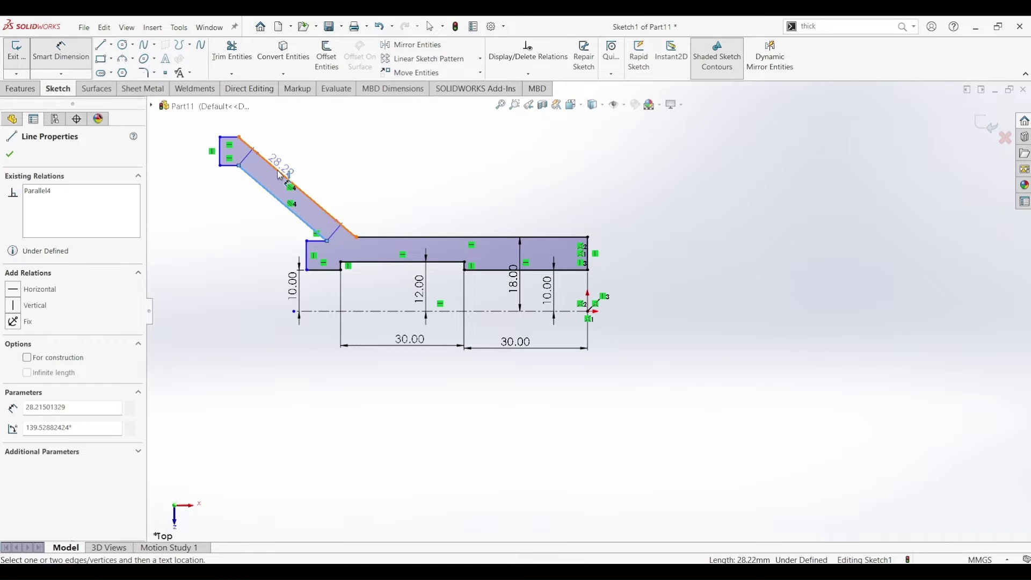
pyautogui.click(277, 170)
pyautogui.click(196, 128)
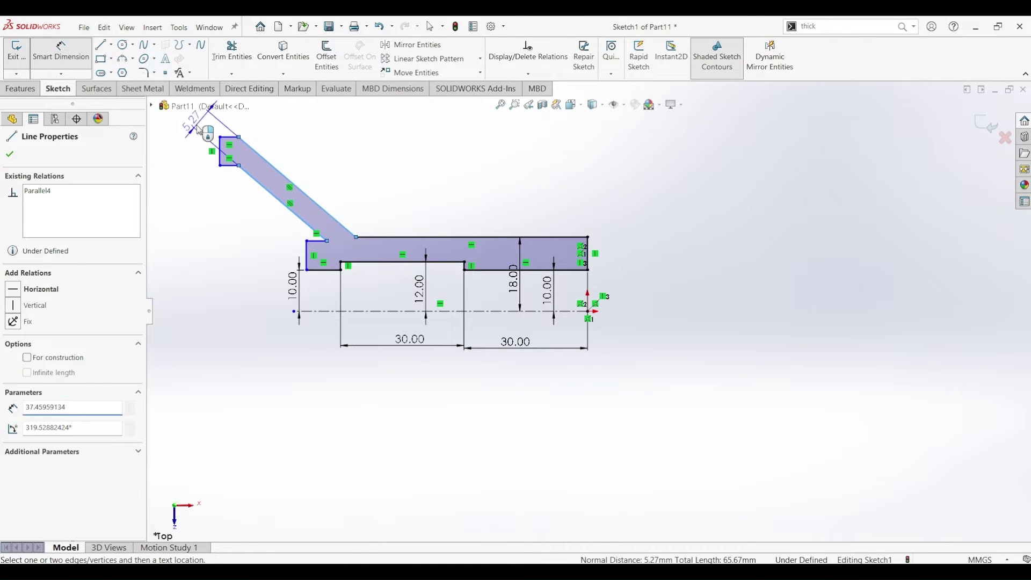
pyautogui.click(197, 129)
pyautogui.write('5')
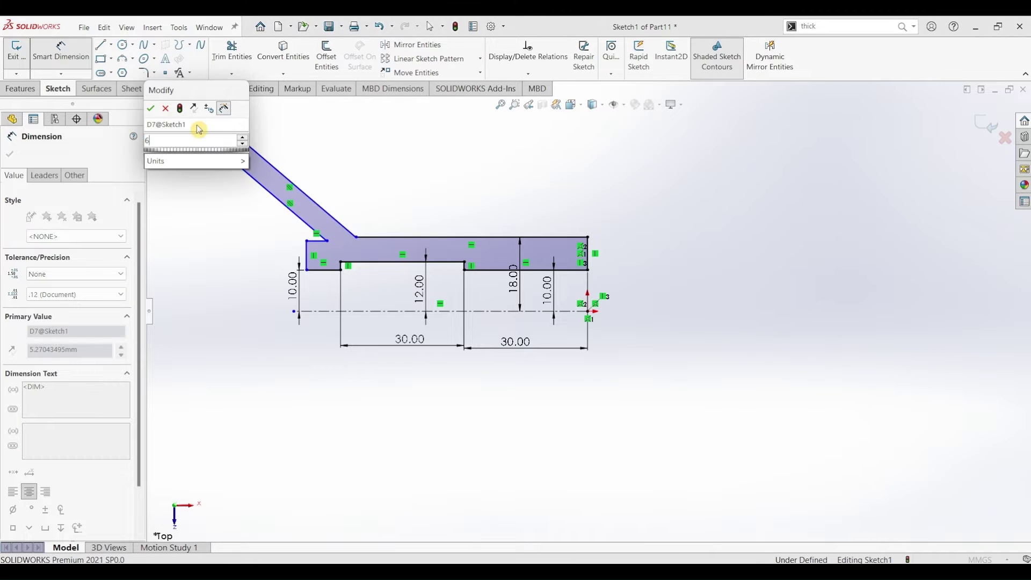
pyautogui.press('Return')
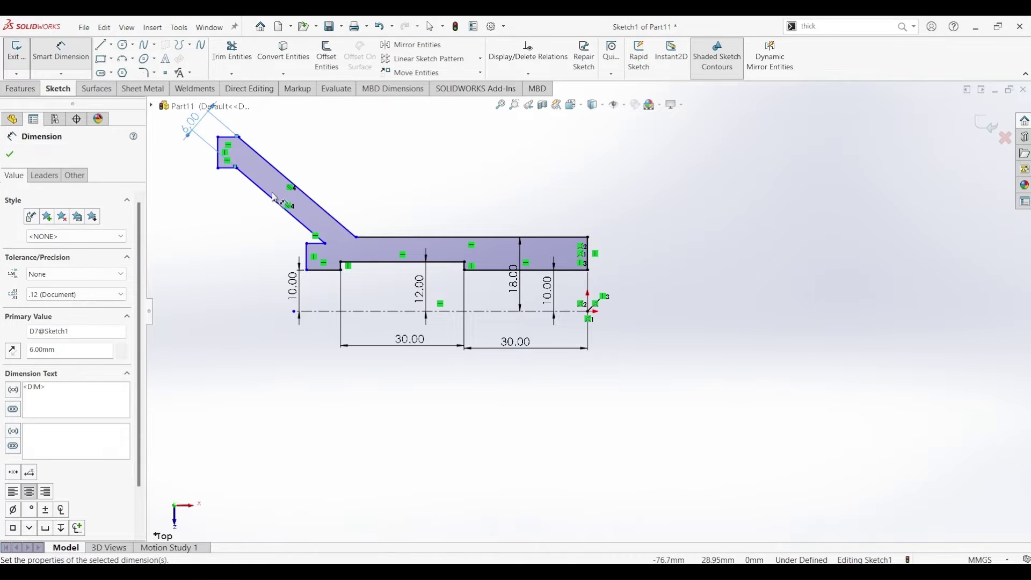
# - Dimension the short upper horizontal edge at the cone's outer end at 4 mm
pyautogui.click(230, 133)
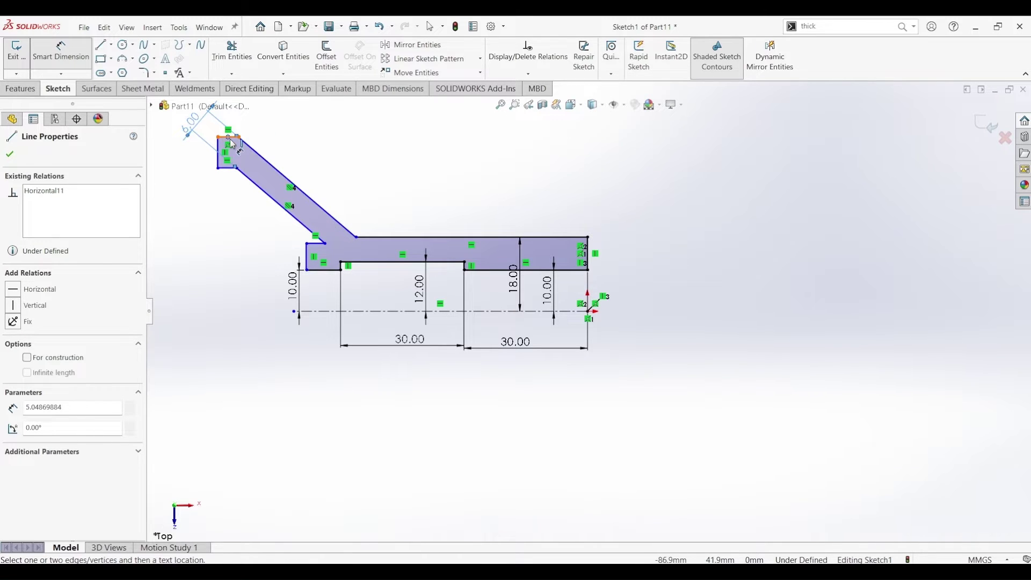
pyautogui.scroll(-2, 232, 143)
pyautogui.click(255, 141)
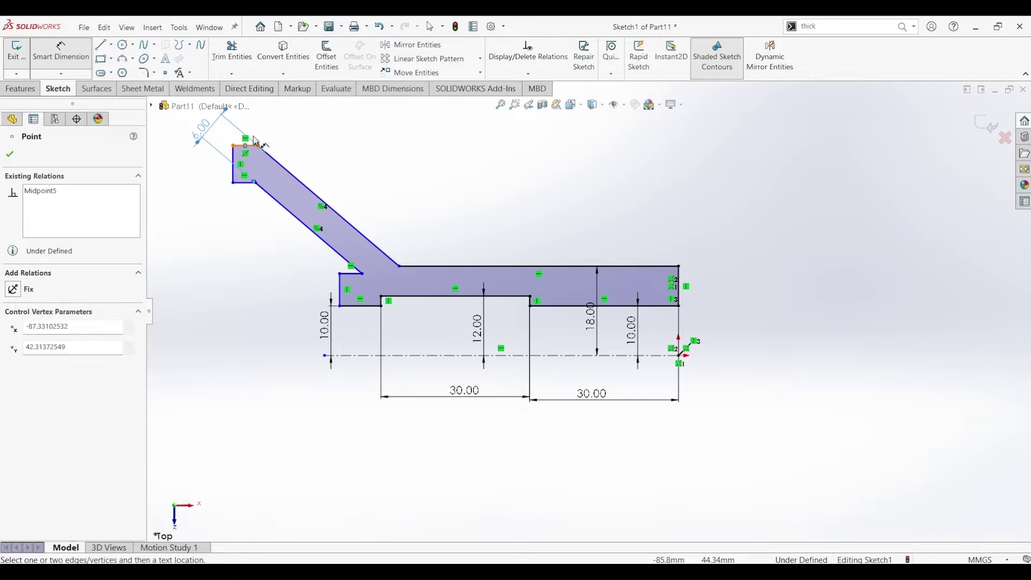
pyautogui.press('Escape')
pyautogui.scroll(-2, 248, 139)
pyautogui.click(288, 156)
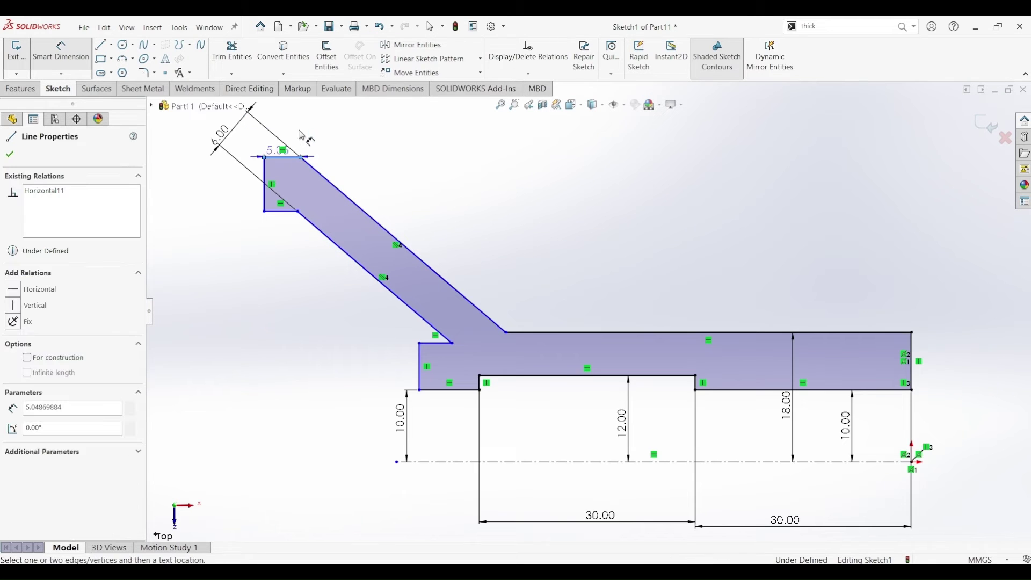
pyautogui.click(297, 129)
pyautogui.click(298, 133)
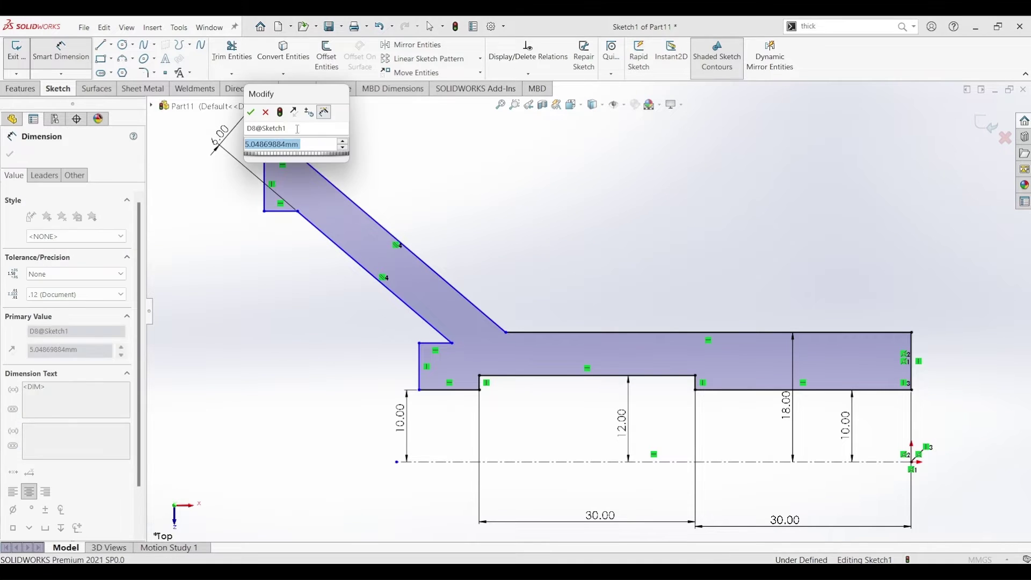
pyautogui.write('6')
pyautogui.press('Return')
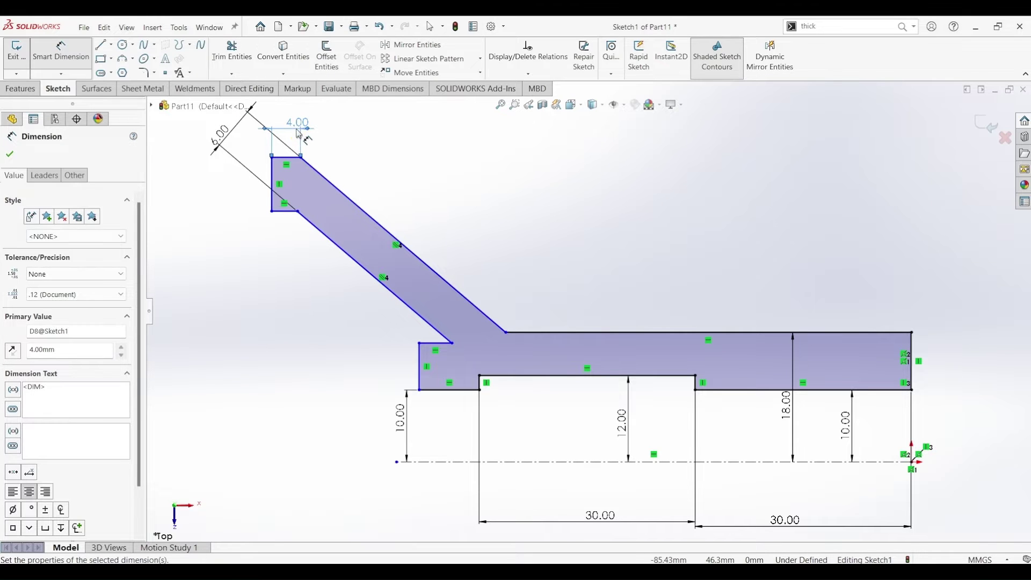
pyautogui.press('Escape')
# - Add a vertical relation between the outer ends of the two slanted cone lines, where they meet the rim's horizontal edges
pyautogui.click(301, 158)
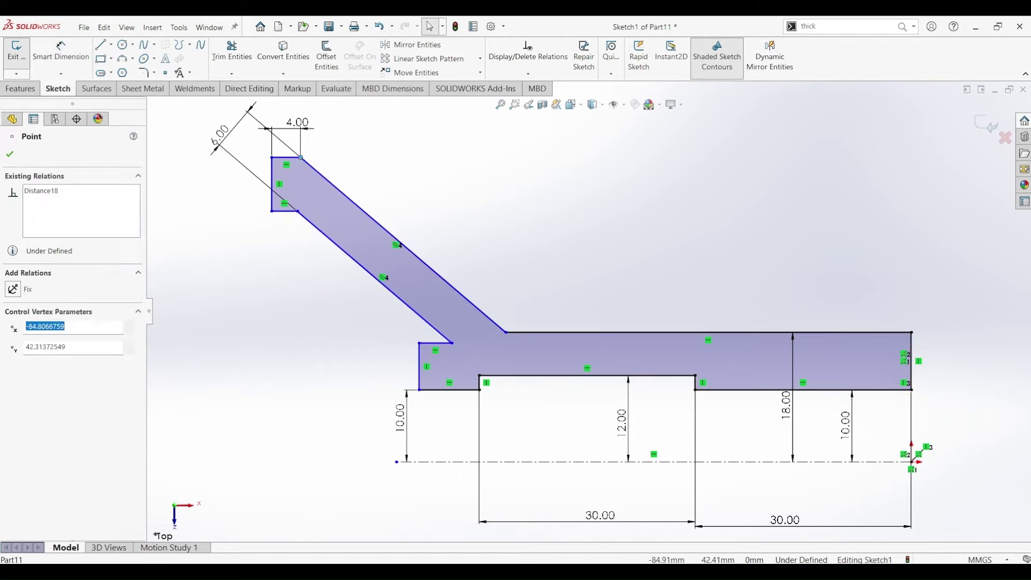
pyautogui.keyDown('ctrl'); pyautogui.click(298, 211); pyautogui.keyUp('ctrl')
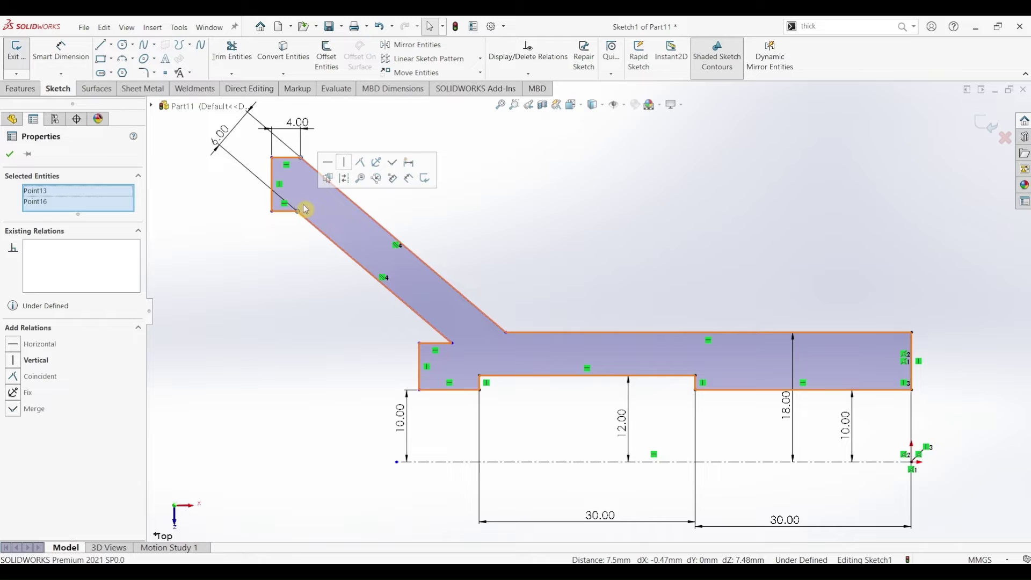
pyautogui.click(343, 170)
pyautogui.click(276, 252)
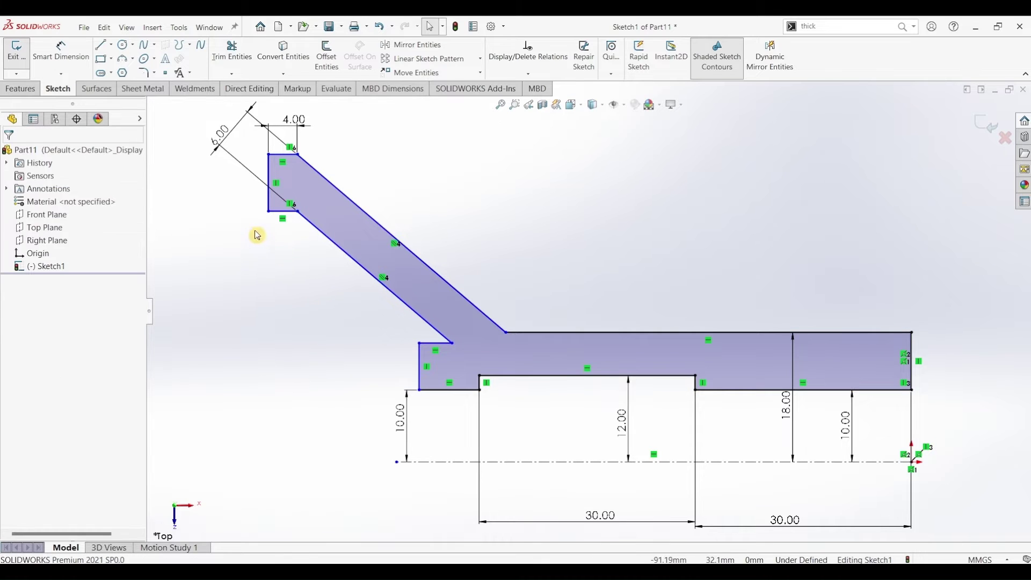
# - Dimension the horizontal distance from the rim's outer vertical edge to the outer cone-hub corner at 24.6 mm
pyautogui.click(60, 65)
pyautogui.click(273, 206)
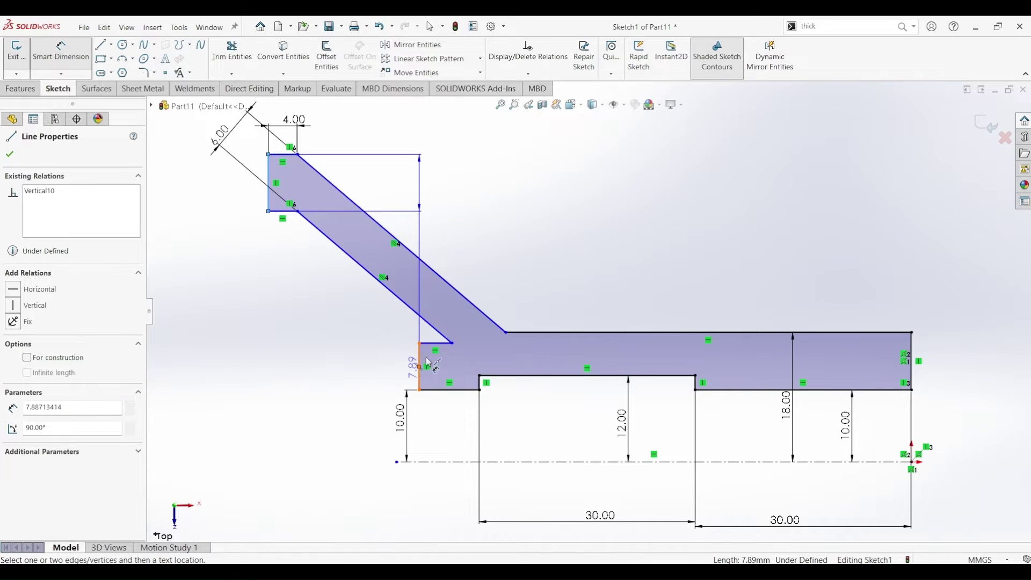
pyautogui.click(506, 332)
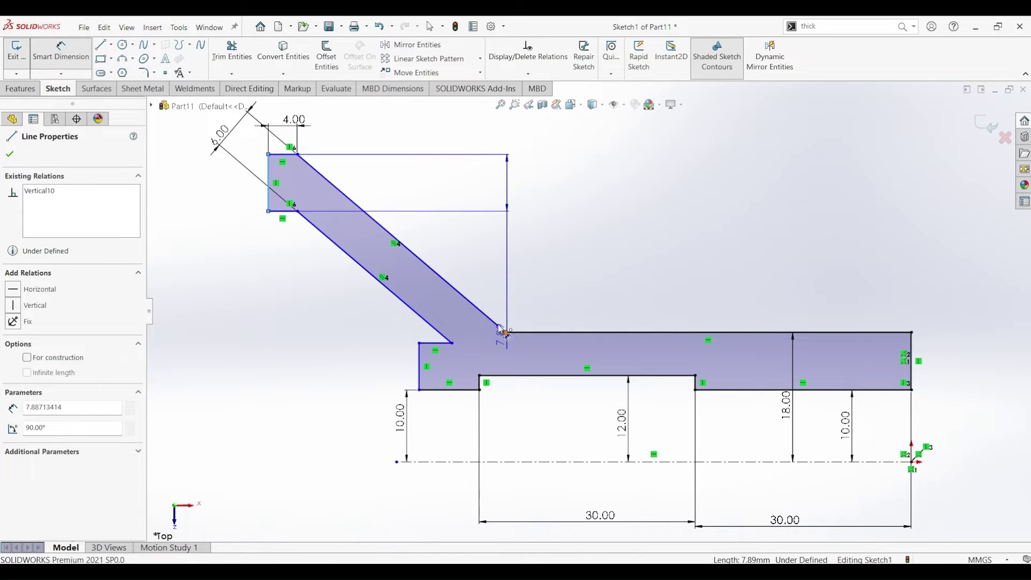
pyautogui.click(393, 154)
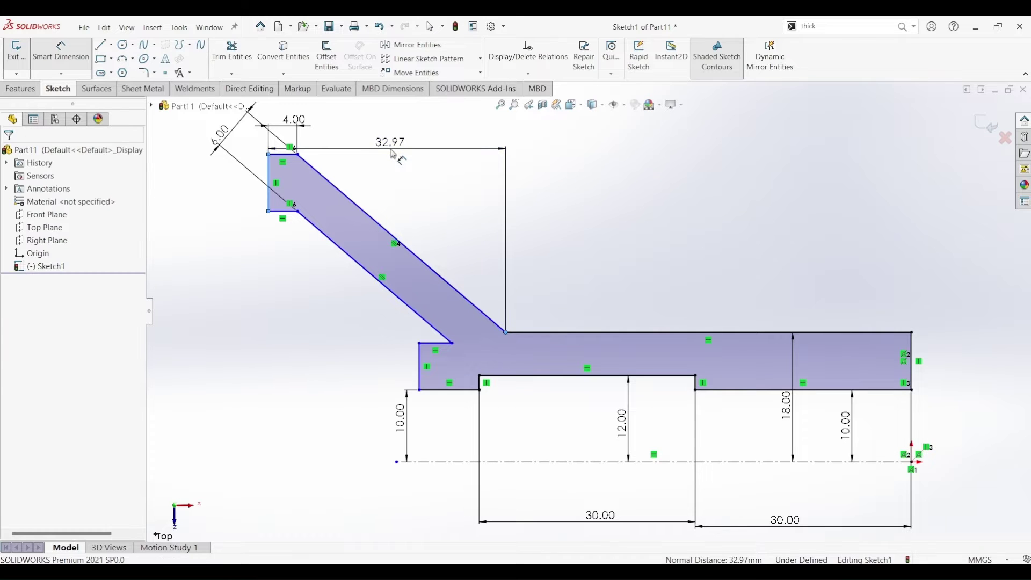
pyautogui.write('24.6')
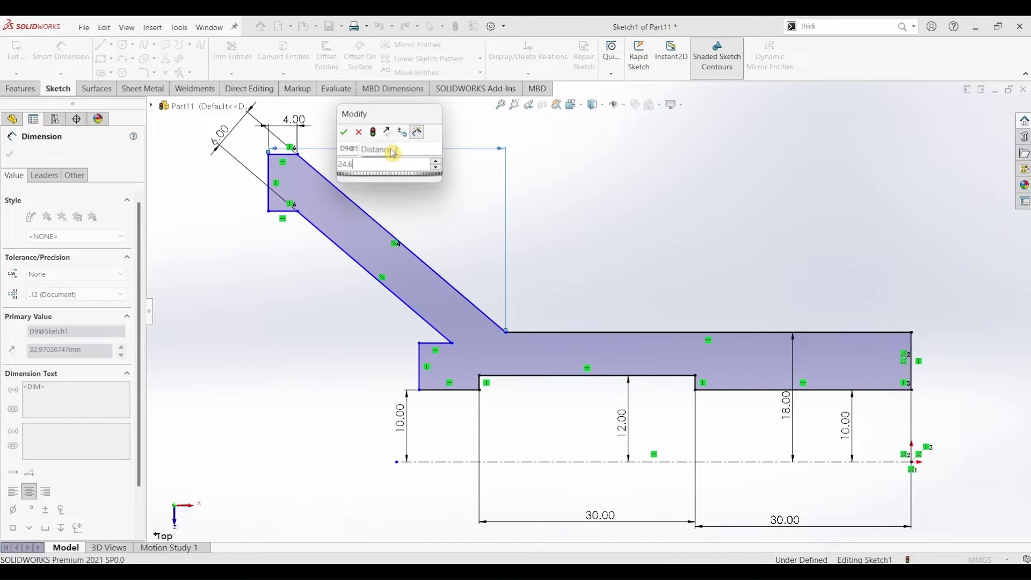
pyautogui.press('Escape')
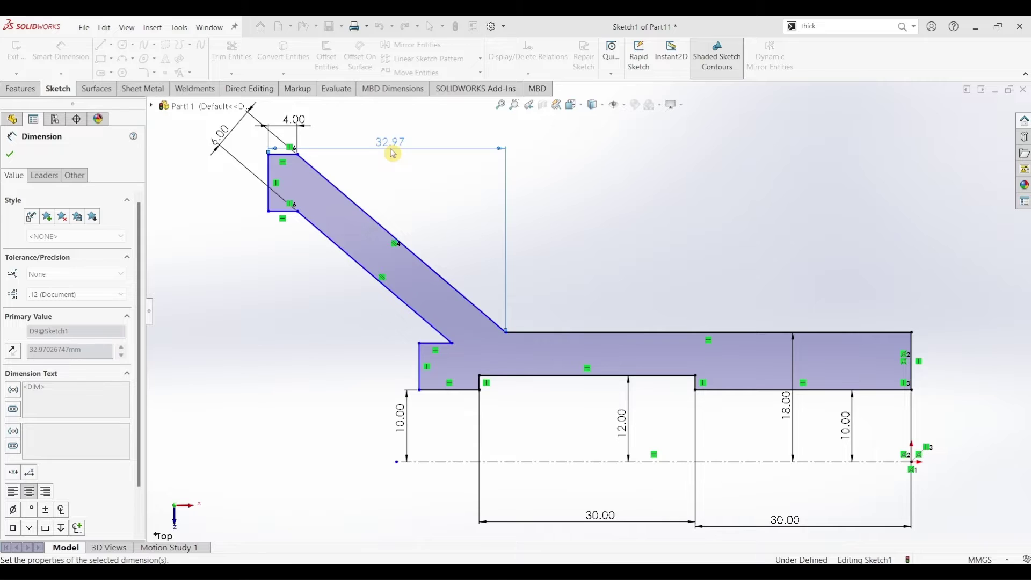
pyautogui.press('Escape')
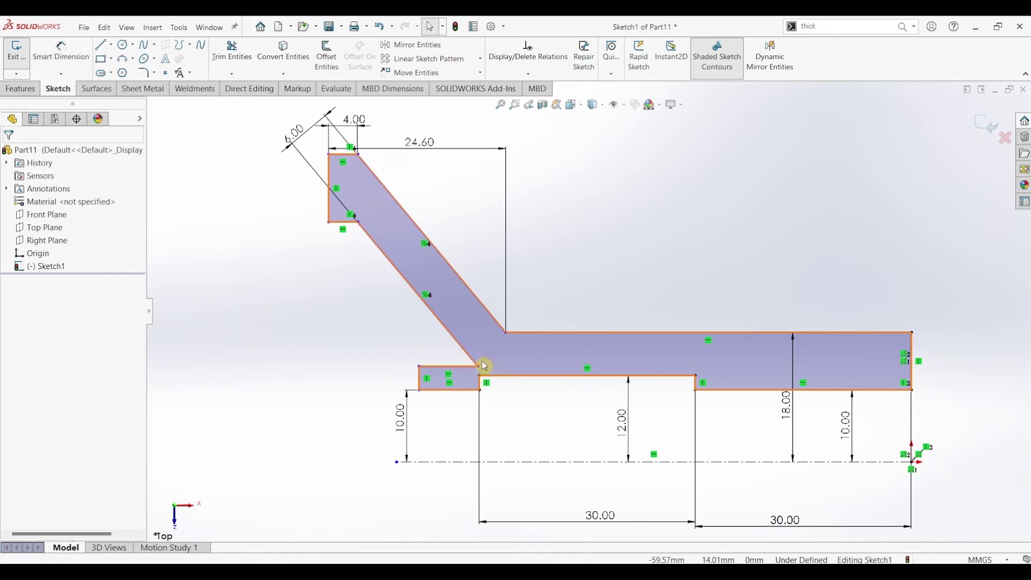
# - Add a horizontal relation between the hub-side ends of the inner and outer slanted cone lines
pyautogui.click(505, 335)
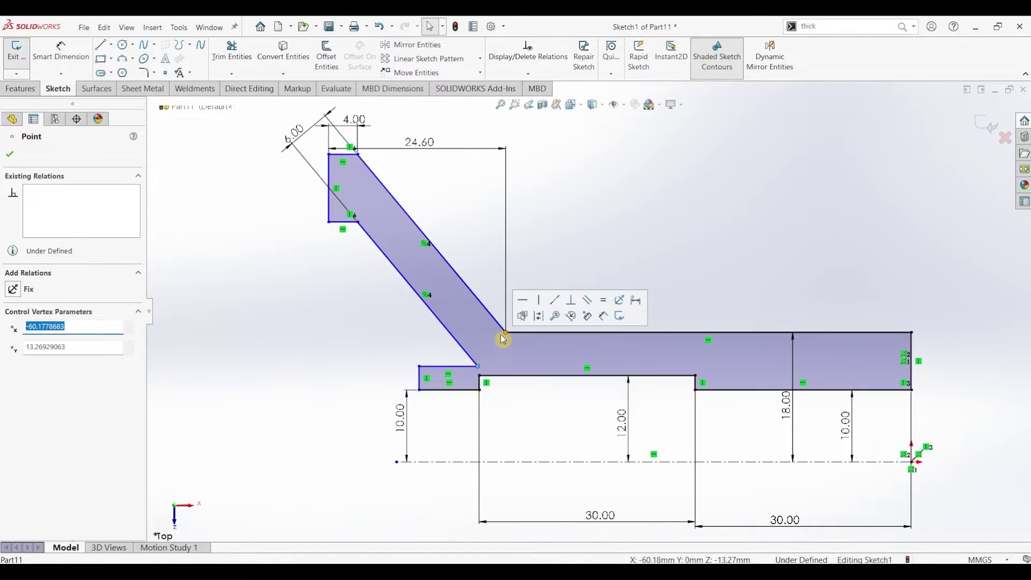
pyautogui.click(506, 333)
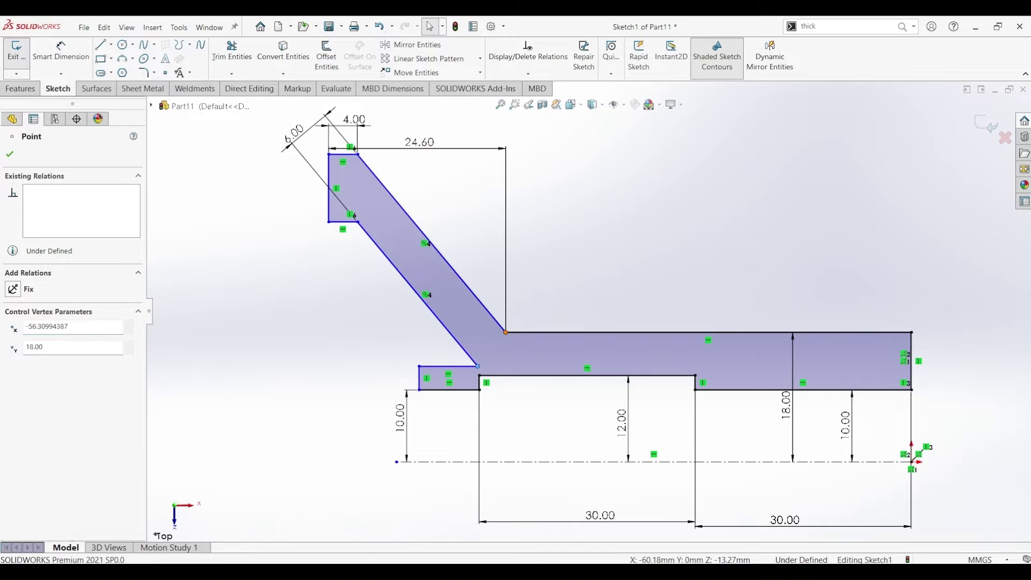
pyautogui.keyDown('ctrl'); pyautogui.click(478, 366); pyautogui.keyUp('ctrl')
pyautogui.click(540, 290)
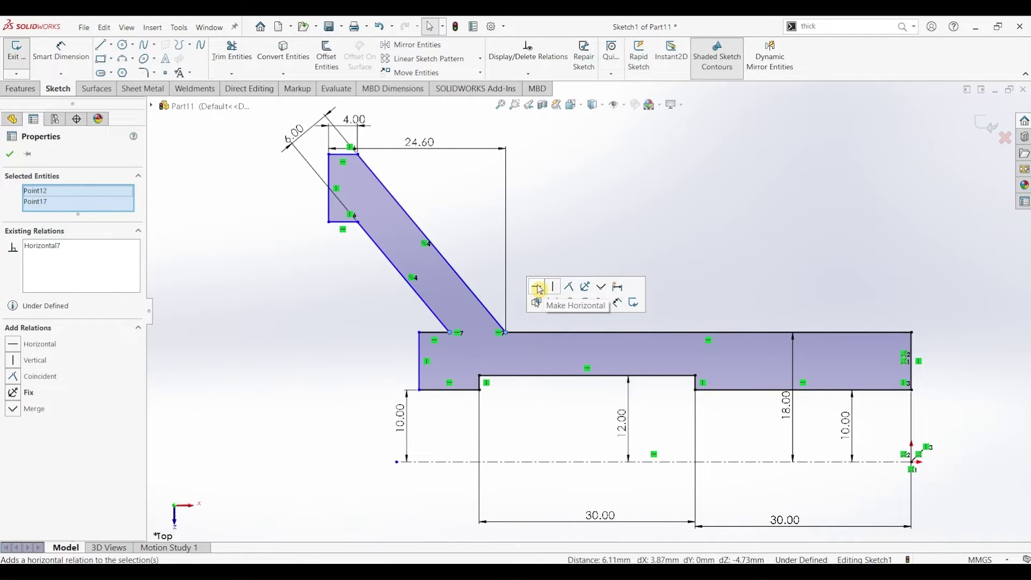
pyautogui.click(598, 195)
# - Dimension the horizontal offset between the rim's outer vertical edge and the hub's vertical end edge below the cone at 12 mm
pyautogui.press('d')
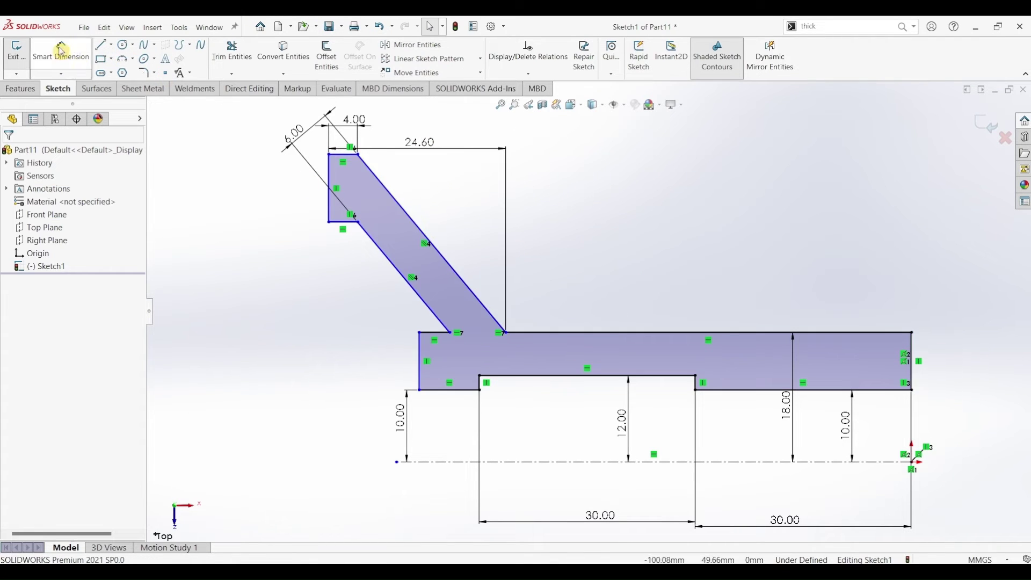
pyautogui.click(331, 208)
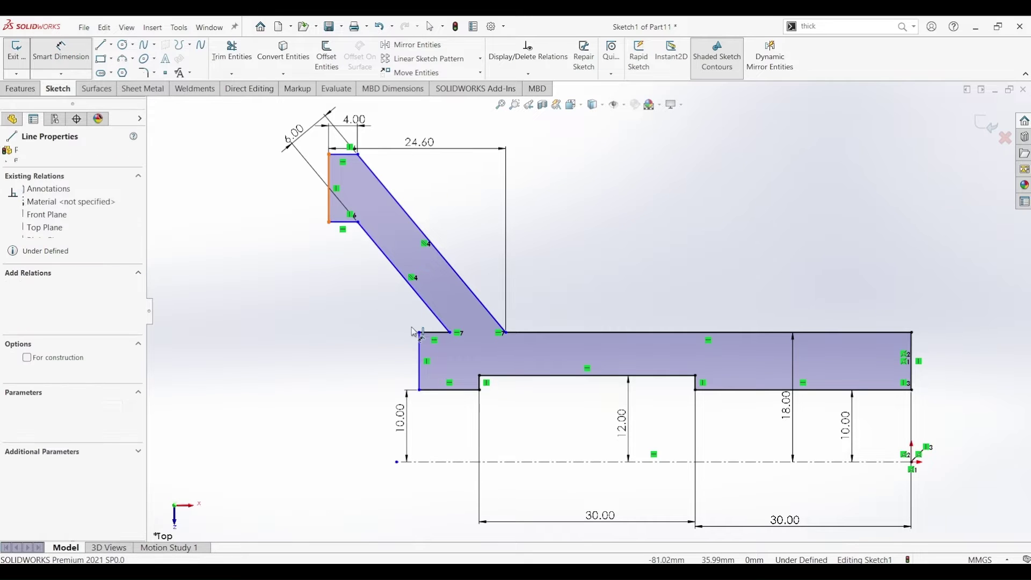
pyautogui.click(420, 359)
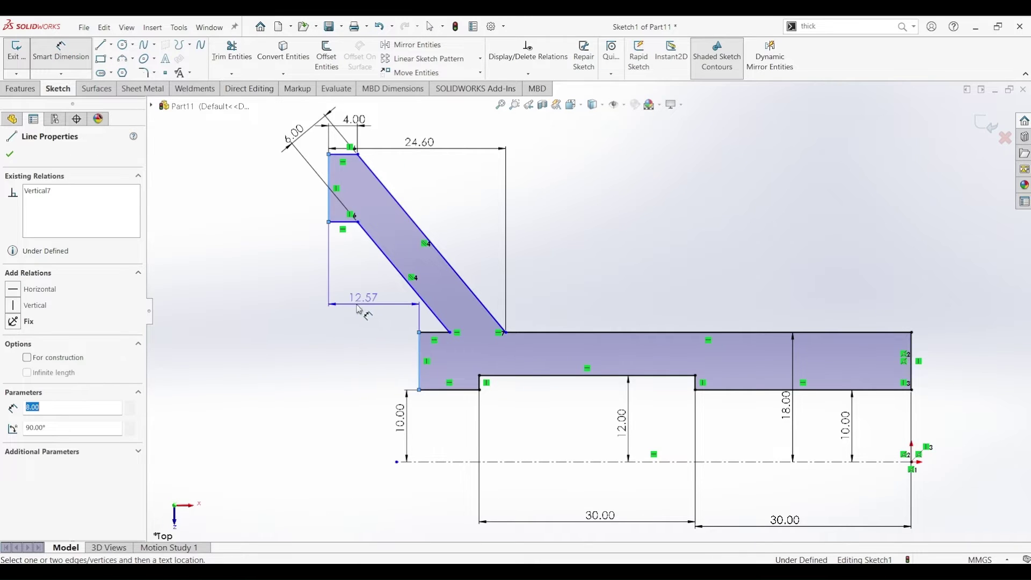
pyautogui.click(357, 311)
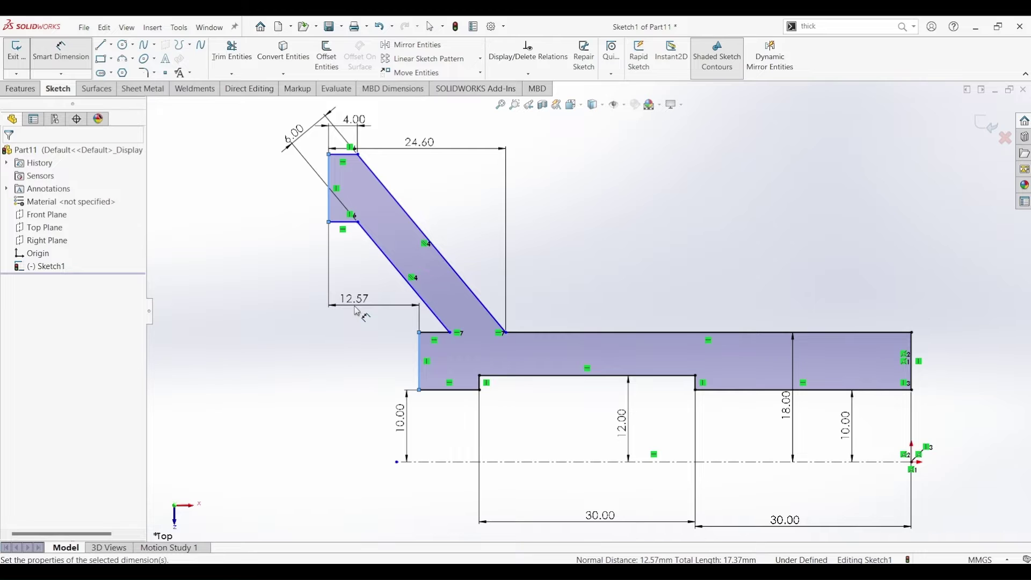
pyautogui.press('Return')
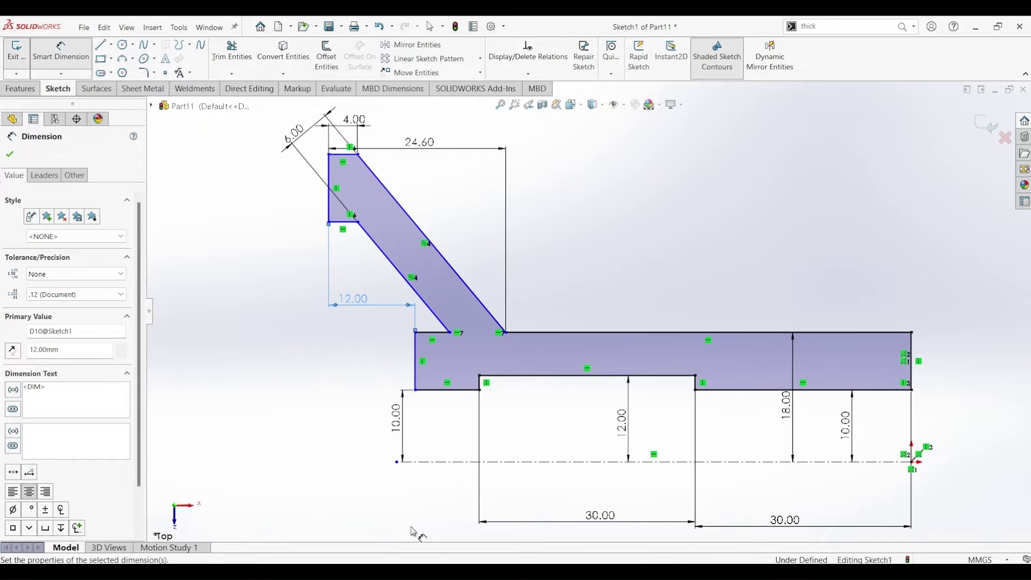
# - Dimension the height from the centerline to the rim's lower horizontal edge as 85/2 mm
pyautogui.click(446, 462)
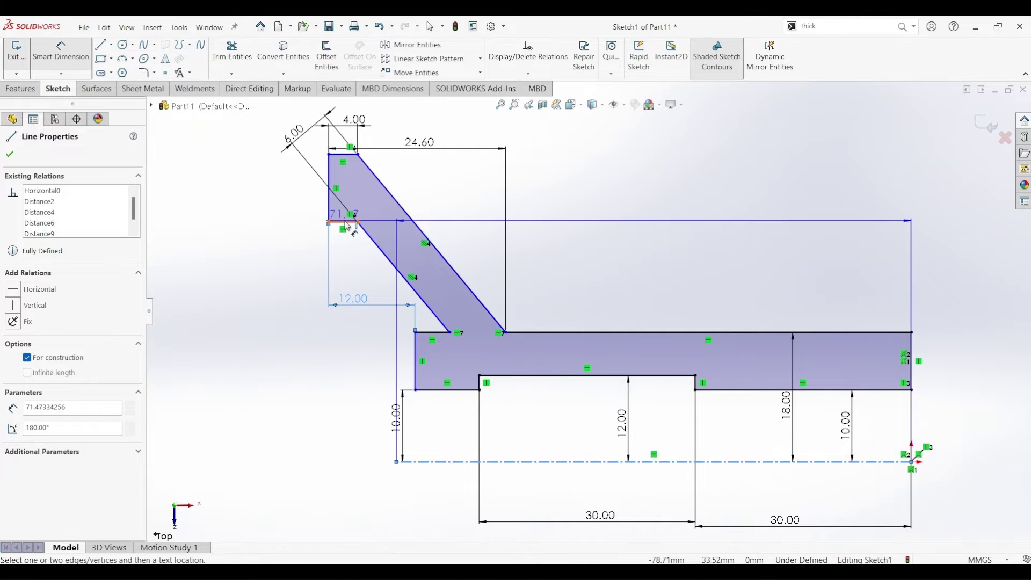
pyautogui.click(345, 224)
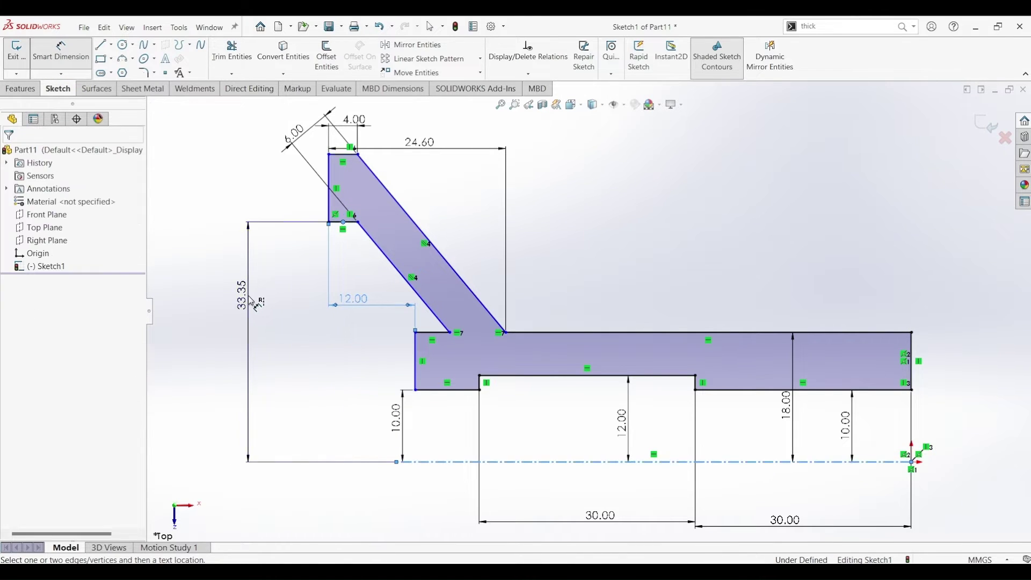
pyautogui.click(252, 301)
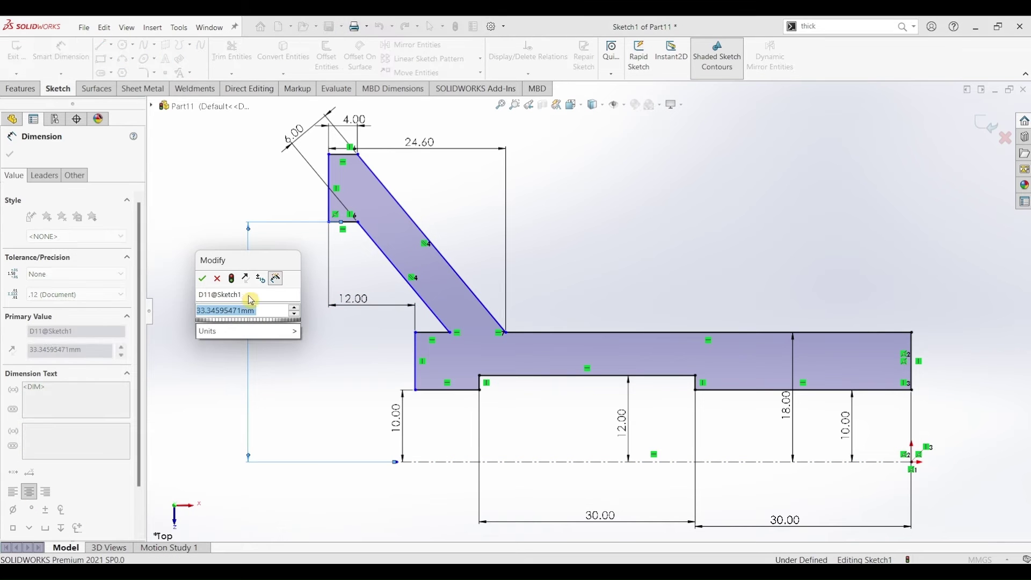
pyautogui.write('85/2')
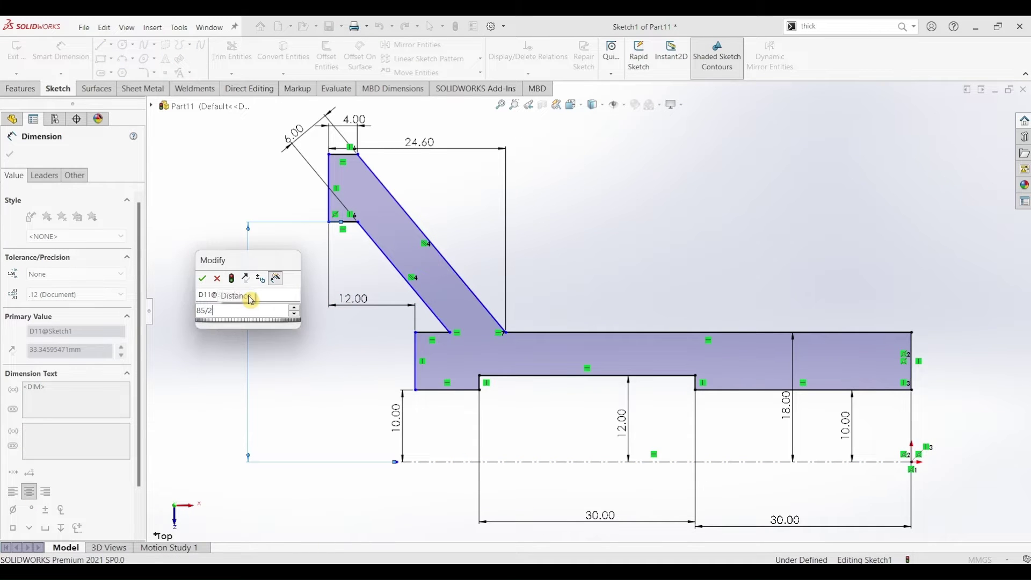
pyautogui.press('Escape')
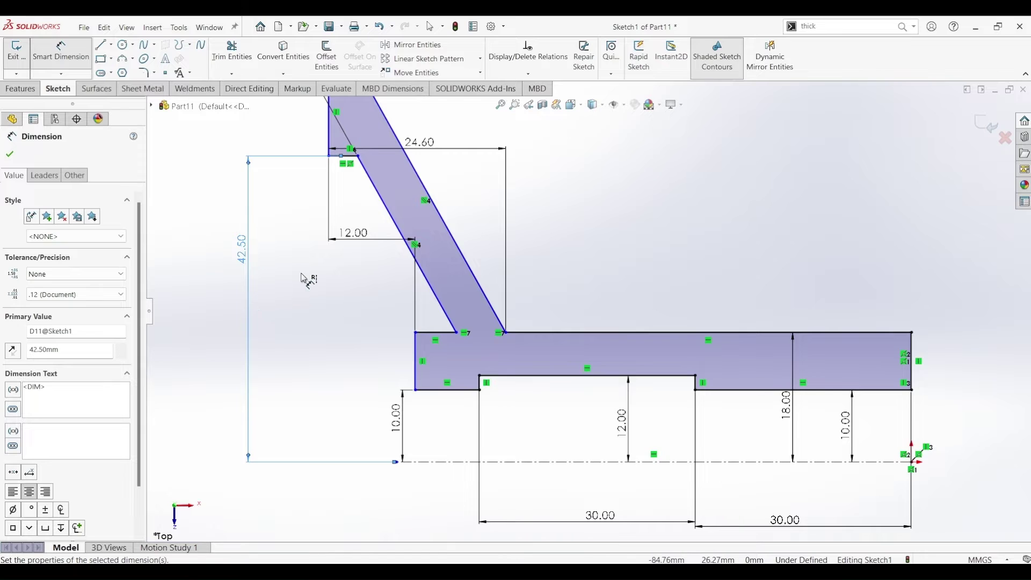
# - Dimension the overall length from the rim's outer vertical edge to the hub's vertical edge above the origin at 100 mm
pyautogui.press('f')
pyautogui.click(591, 160)
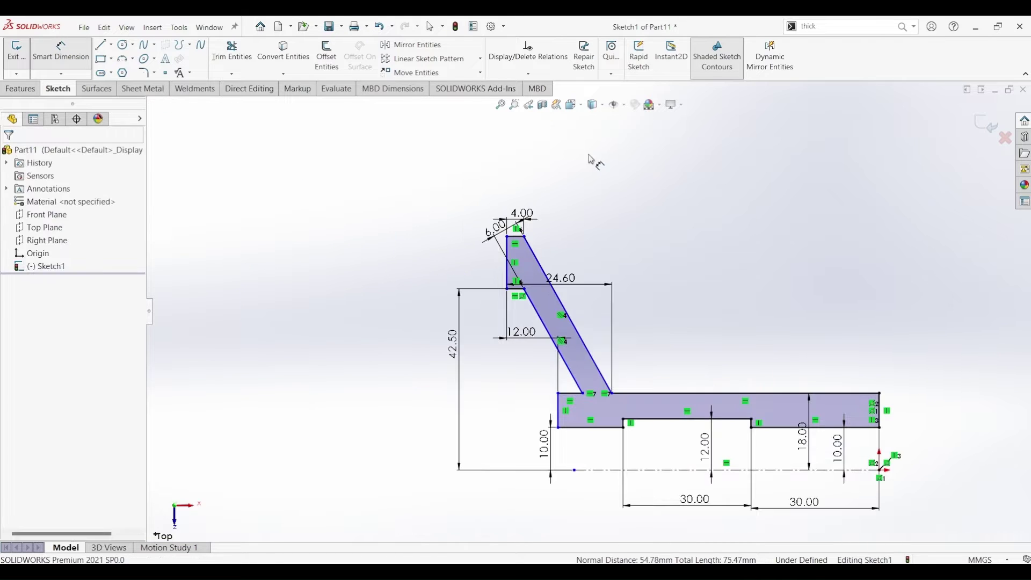
pyautogui.click(509, 258)
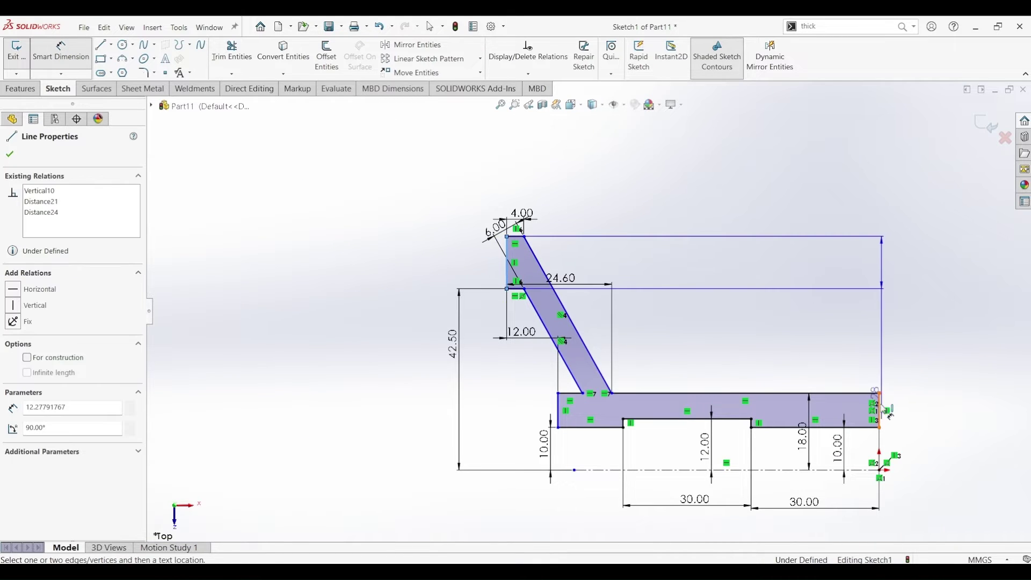
pyautogui.click(680, 191)
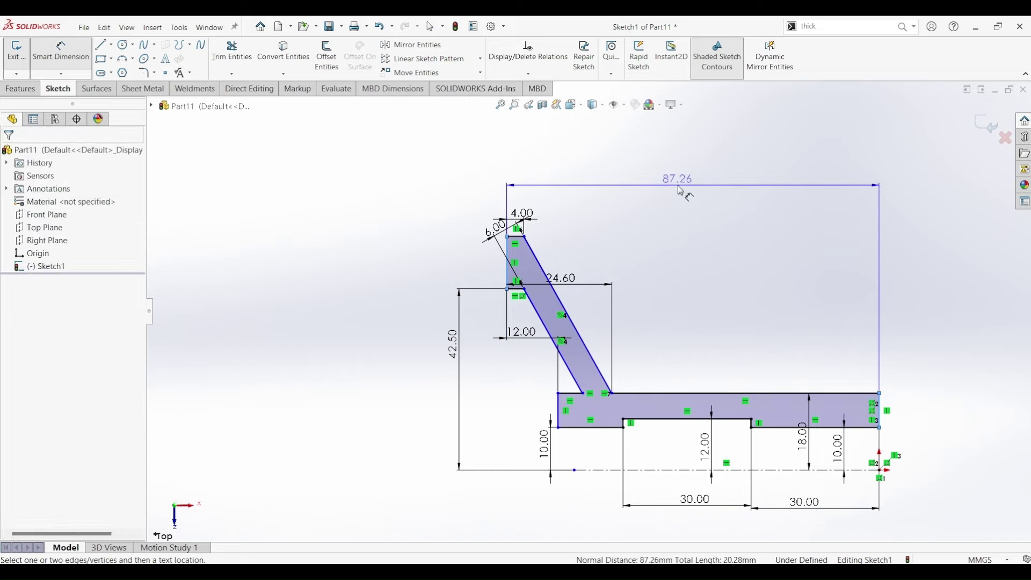
pyautogui.write('100')
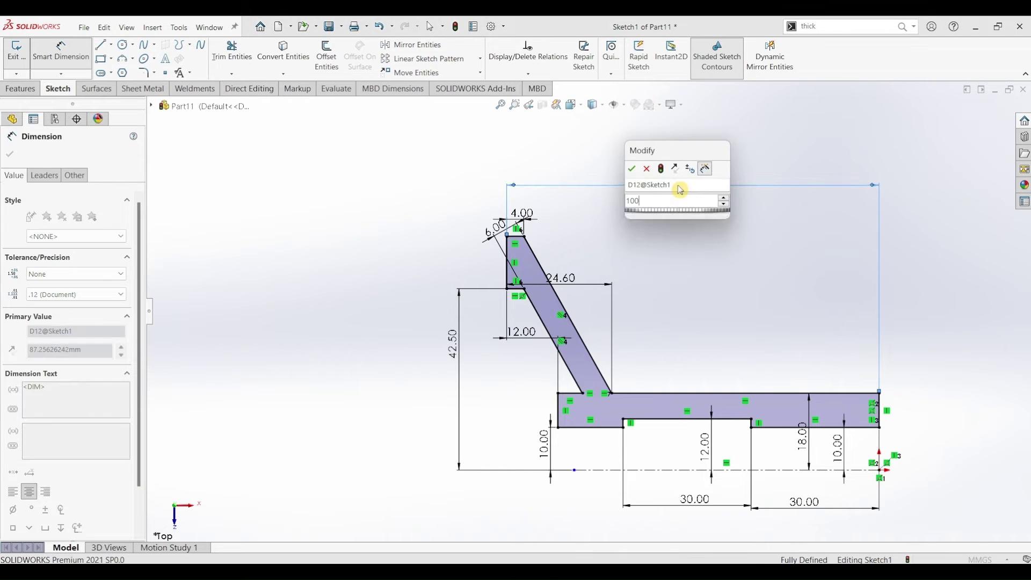
pyautogui.press('Return')
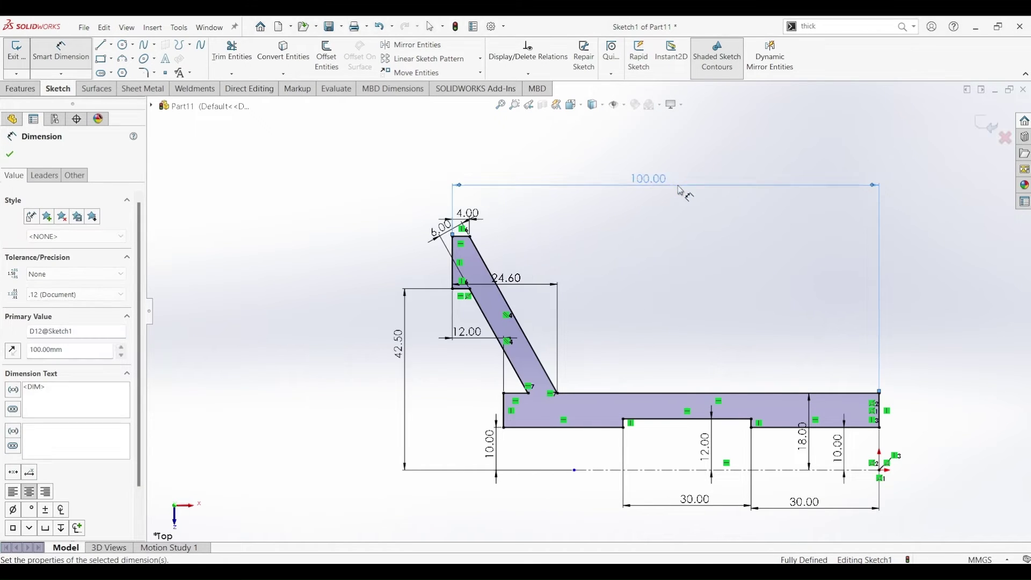
pyautogui.press('Escape')
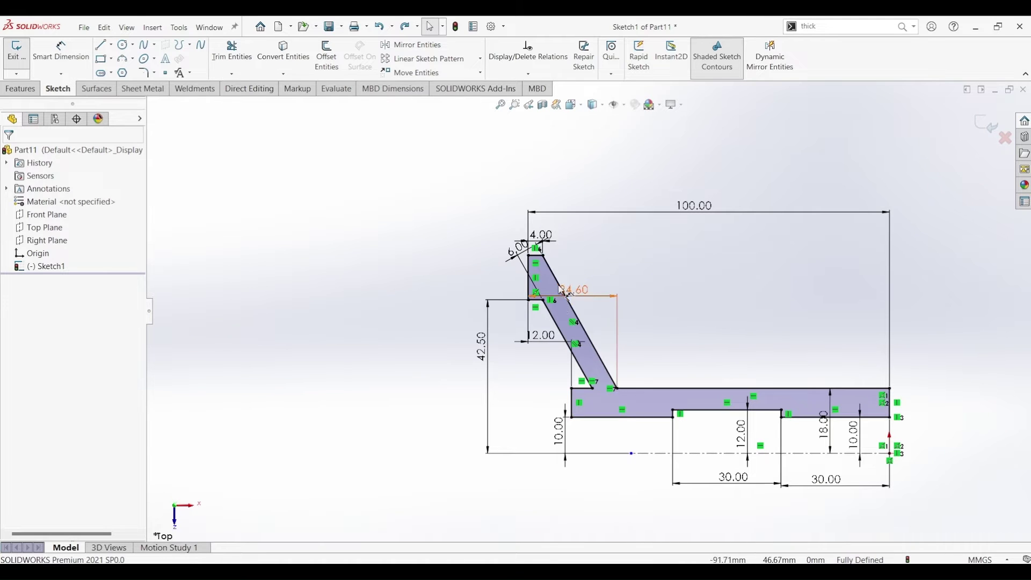
# - Replace the vertical relation between the slanted lines' outer ends with a 54 mm dimension from the centerline to the rim's upper horizontal edge
pyautogui.scroll(-5, 554, 304)
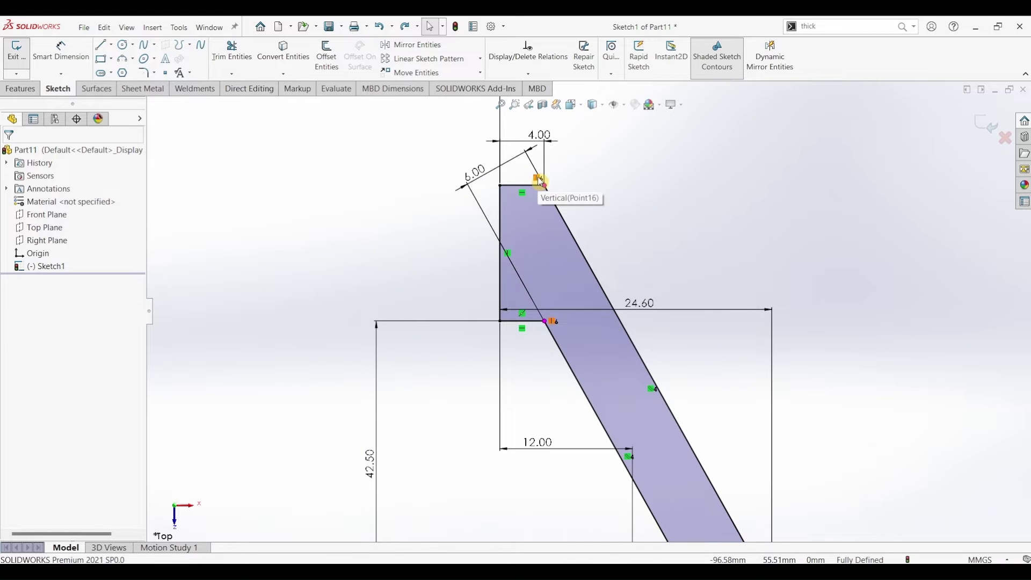
pyautogui.press('Delete')
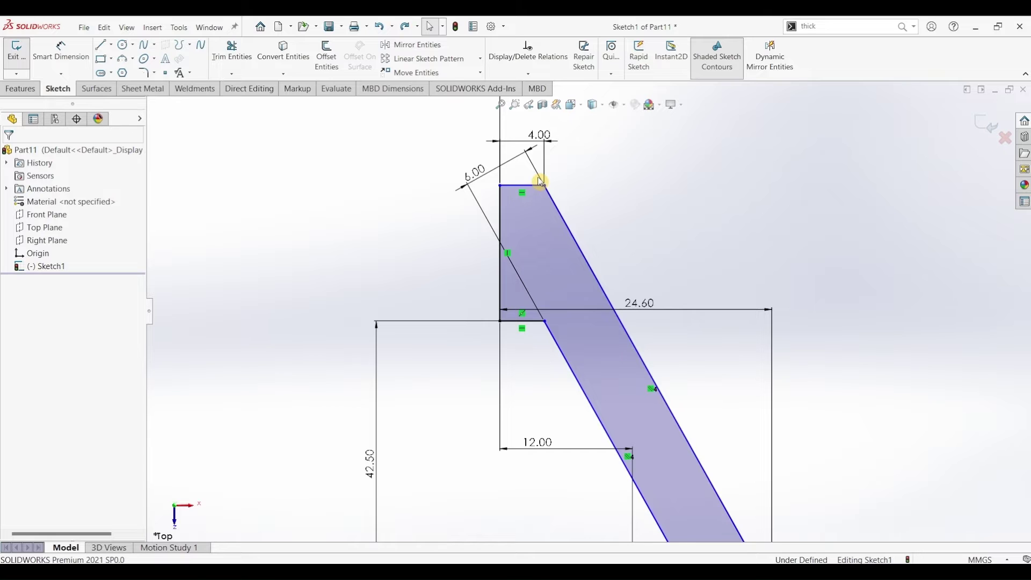
pyautogui.click(65, 61)
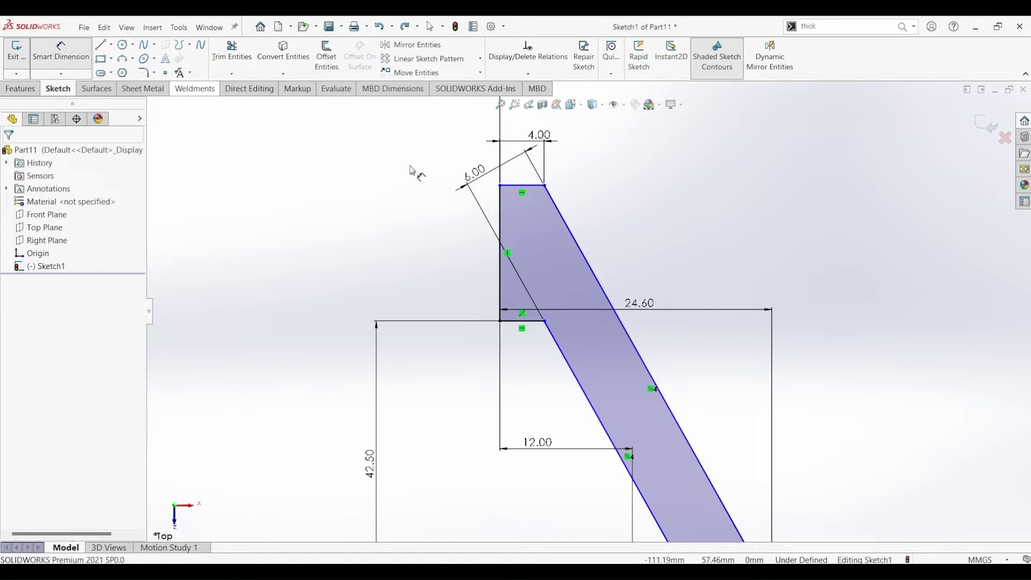
pyautogui.click(523, 185)
pyautogui.scroll(1, 590, 313)
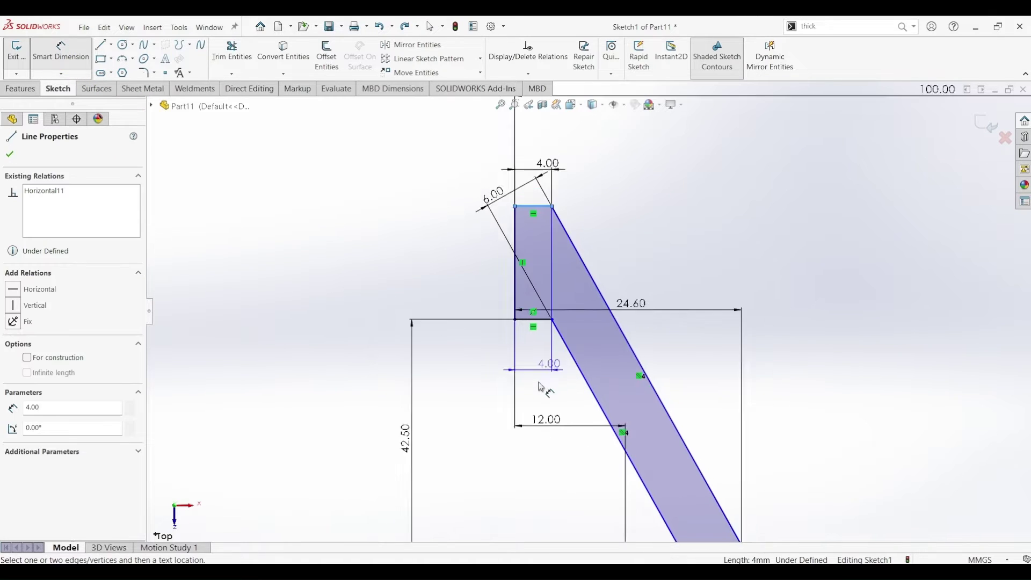
pyautogui.scroll(3, 541, 387)
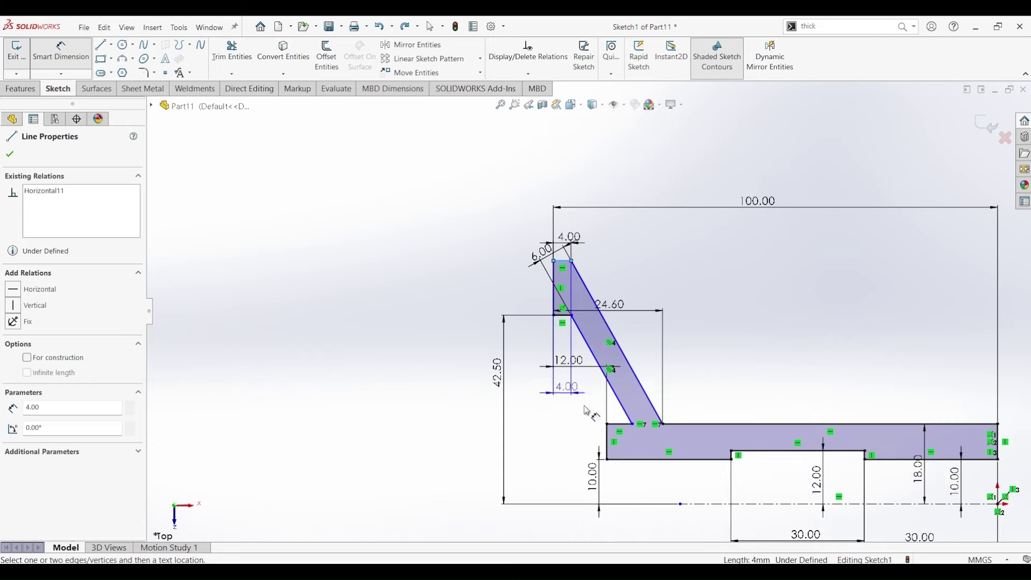
pyautogui.click(702, 505)
pyautogui.click(474, 358)
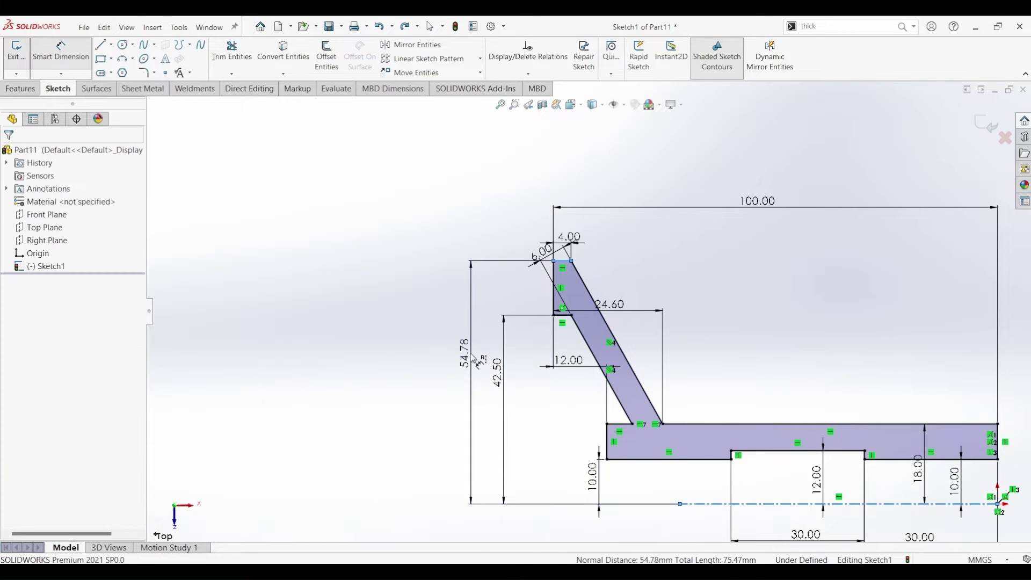
pyautogui.write('54')
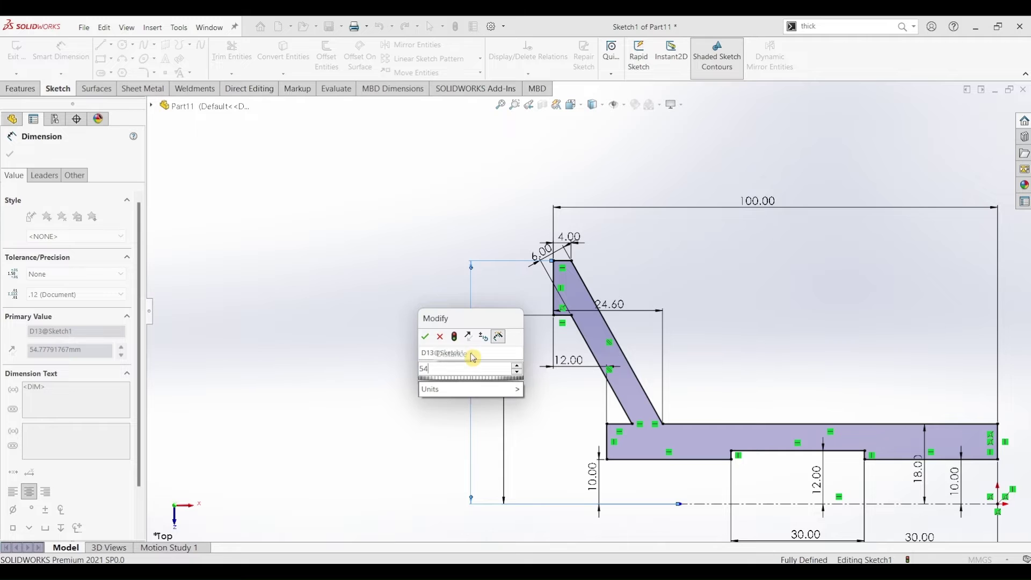
pyautogui.press('Escape')
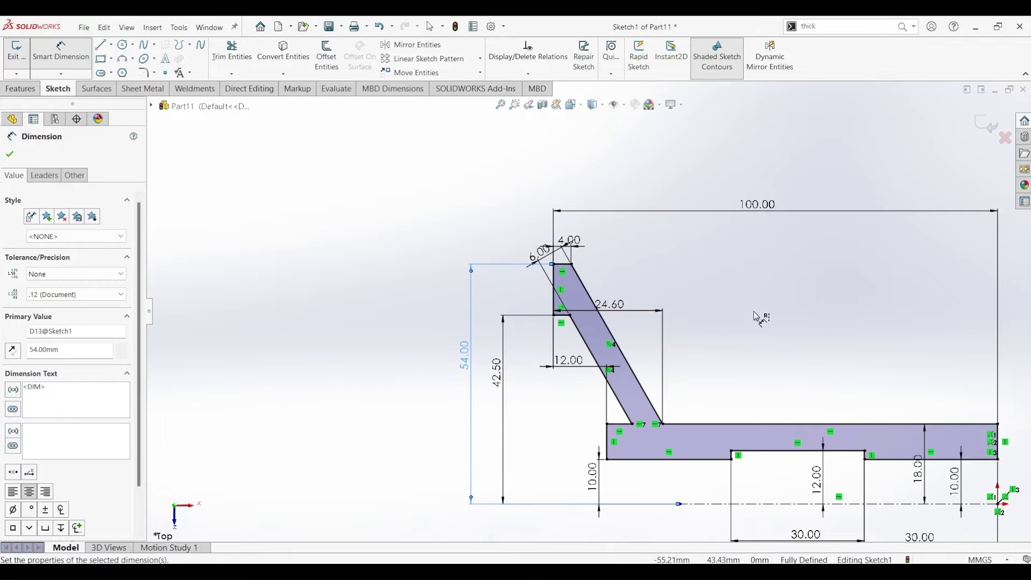
pyautogui.scroll(2, 869, 435)
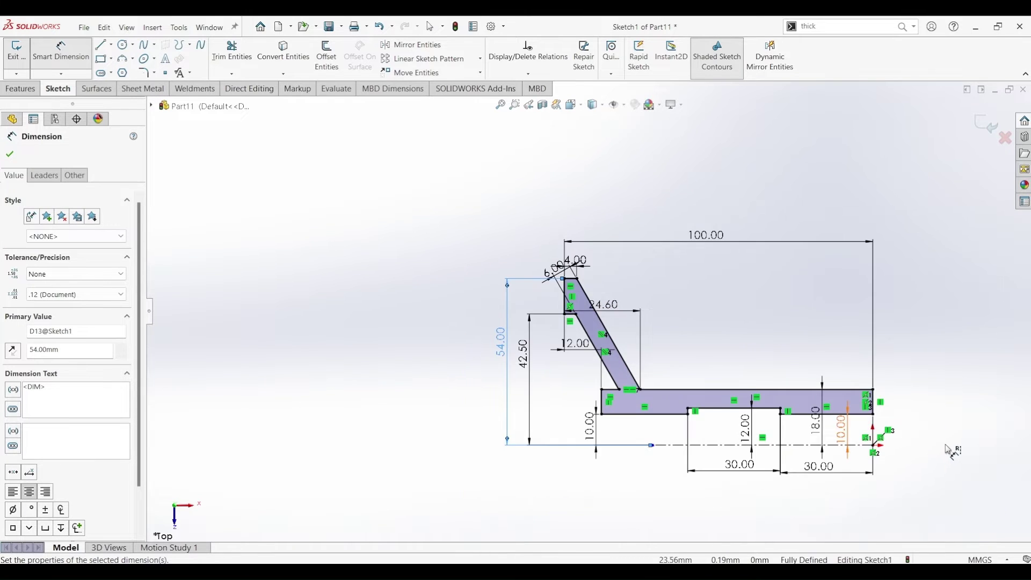
pyautogui.scroll(-1, 932, 442)
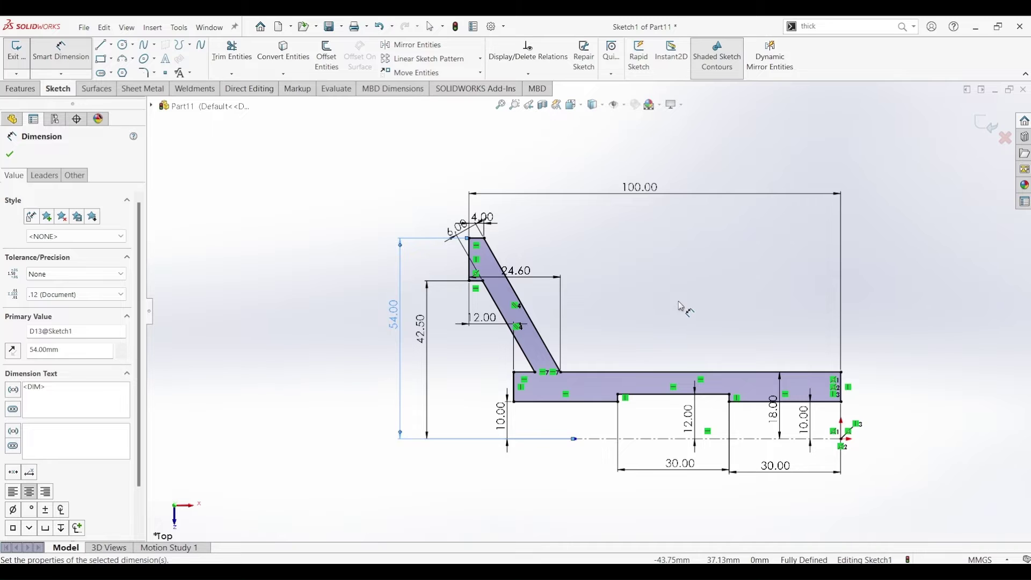
# - Revolve the finished half-section sketch 360 degrees about its horizontal centerline
pyautogui.press('Escape')
pyautogui.press('Escape')
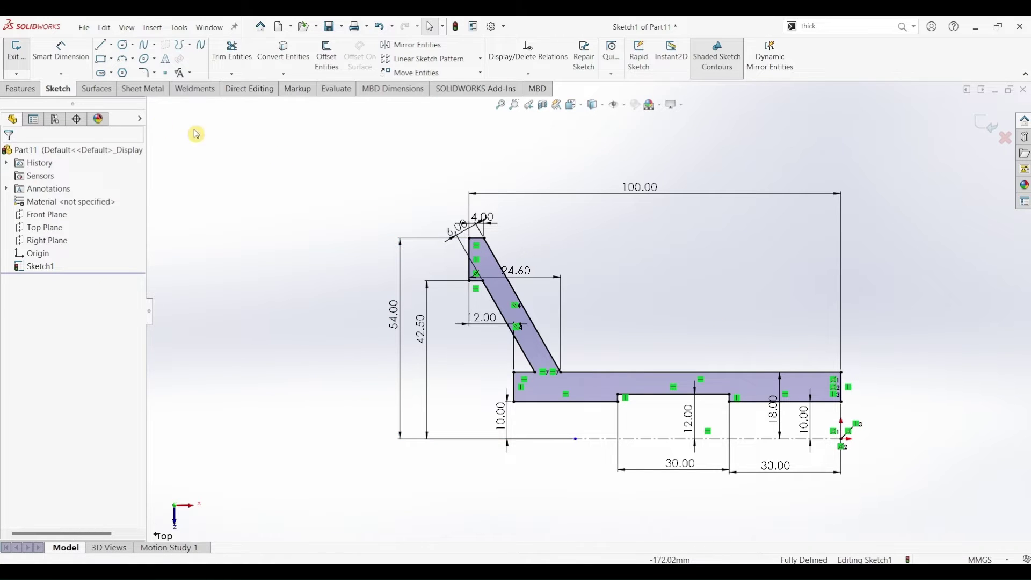
pyautogui.click(27, 92)
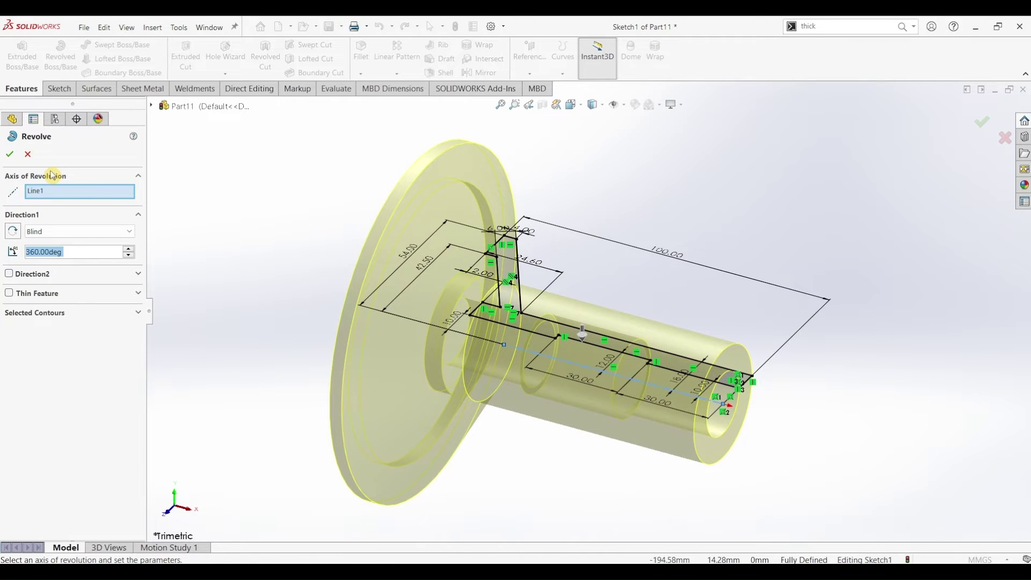
pyautogui.click(14, 159)
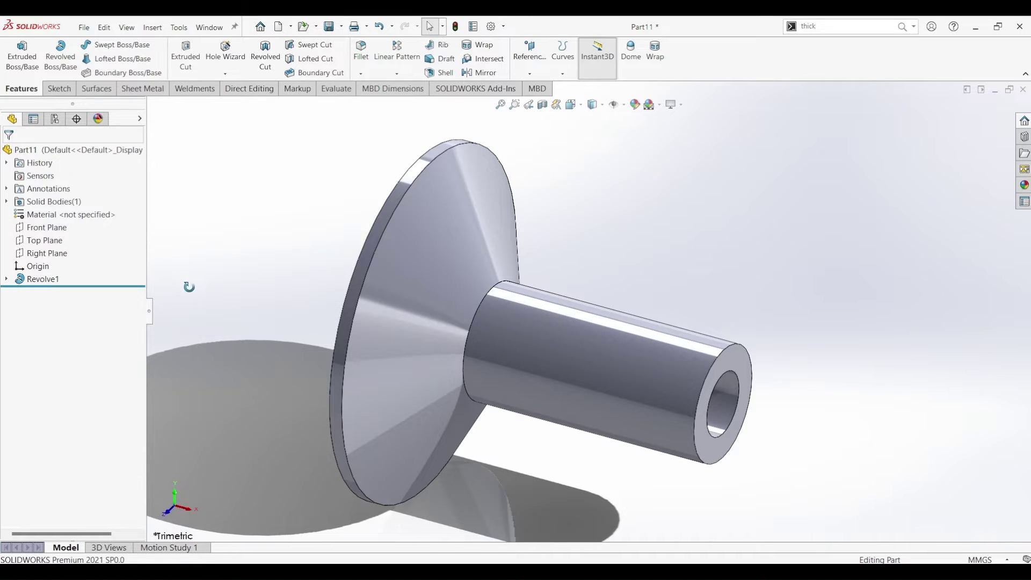
# - Consult the Part_130 PDF drawing and start a sketch on the flat ring face at the cone's open end
pyautogui.moveTo(189, 287); pyautogui.dragTo(267, 249, button='middle')
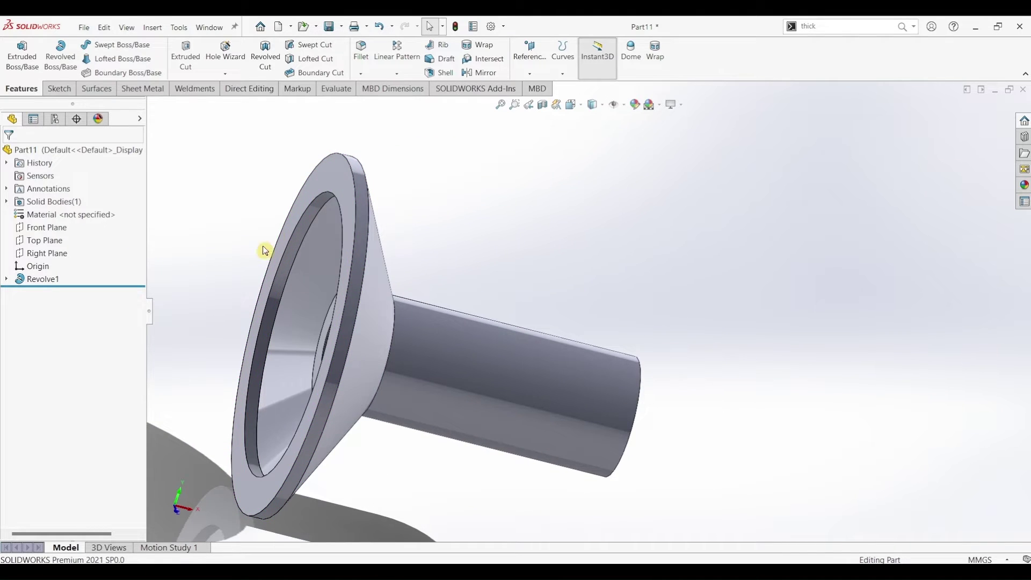
pyautogui.click(317, 187)
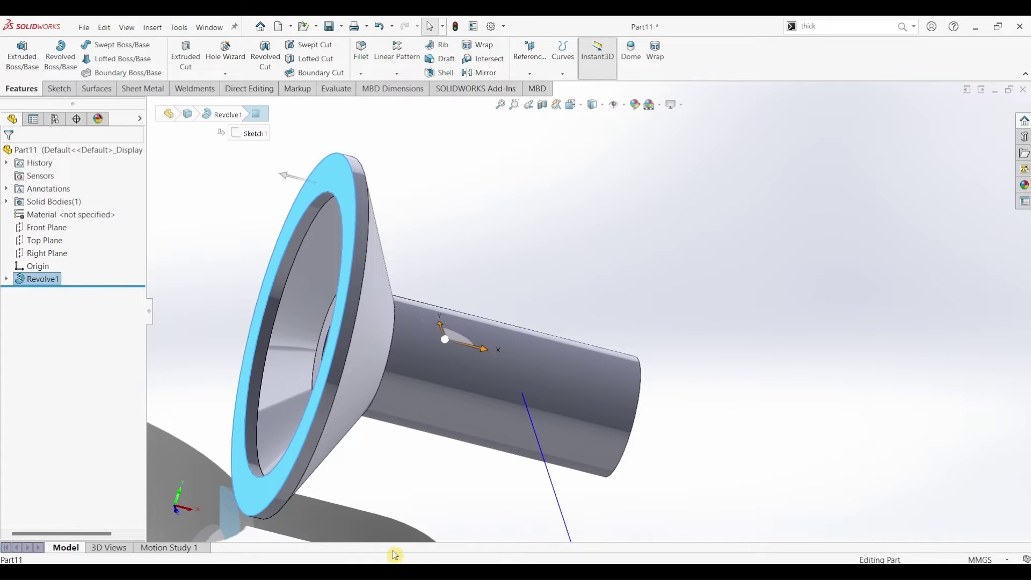
pyautogui.hotkey('alt', 'Tab')
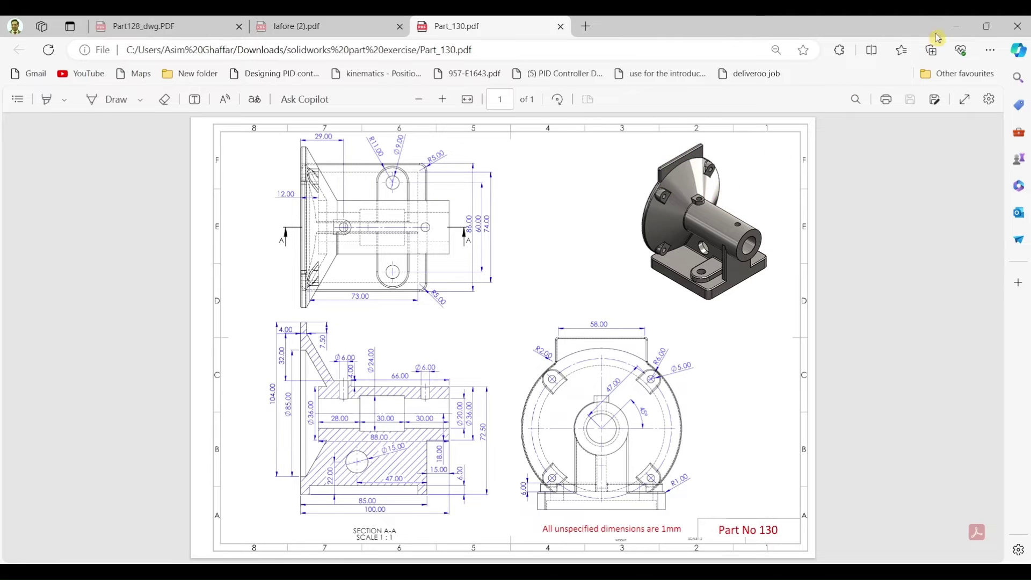
pyautogui.click(956, 26)
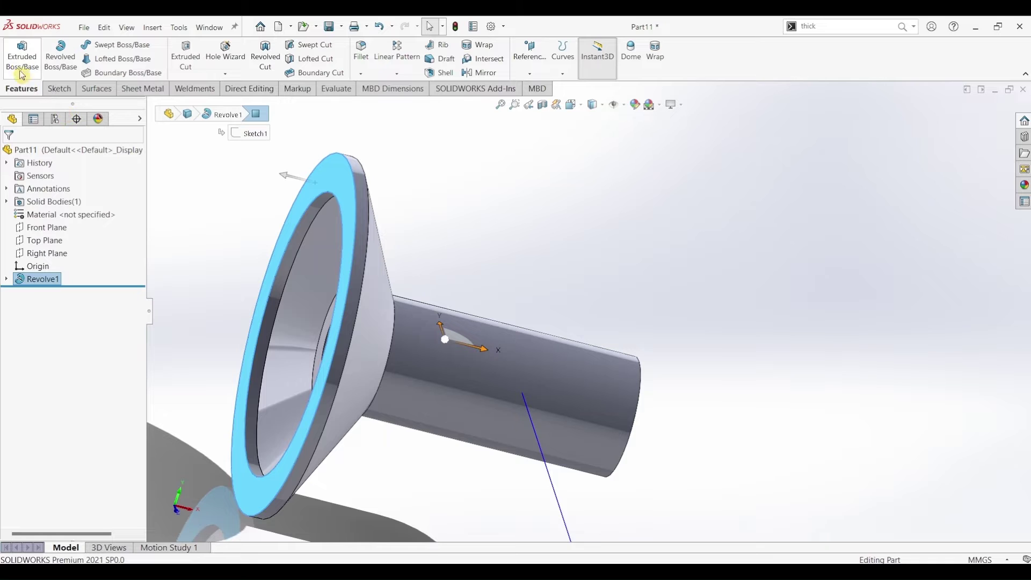
pyautogui.click(59, 89)
pyautogui.click(19, 54)
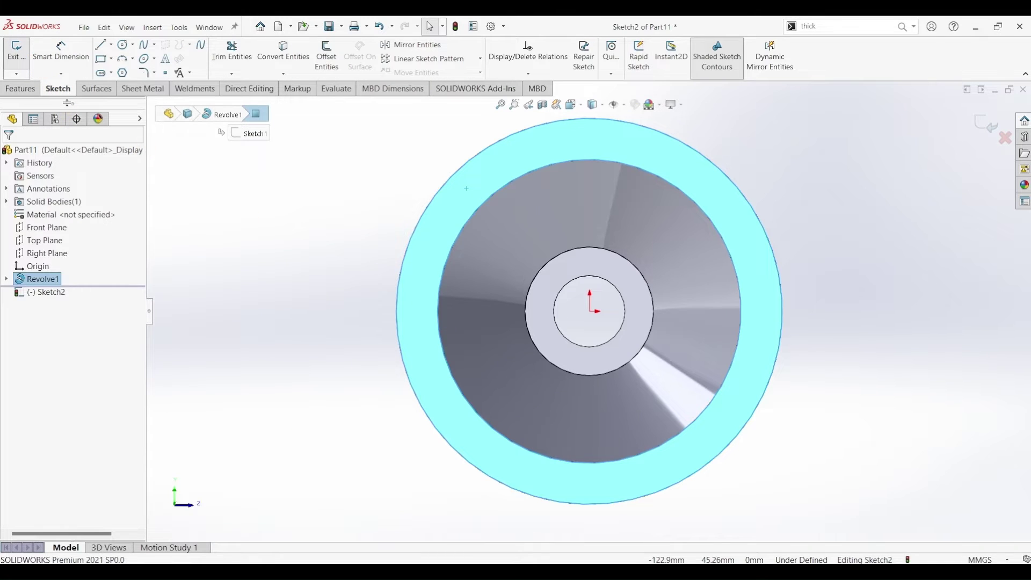
# - Sketch a corner rectangle about 15 mm high across the lower part of the ring, extending below its outer edge
pyautogui.click(101, 58)
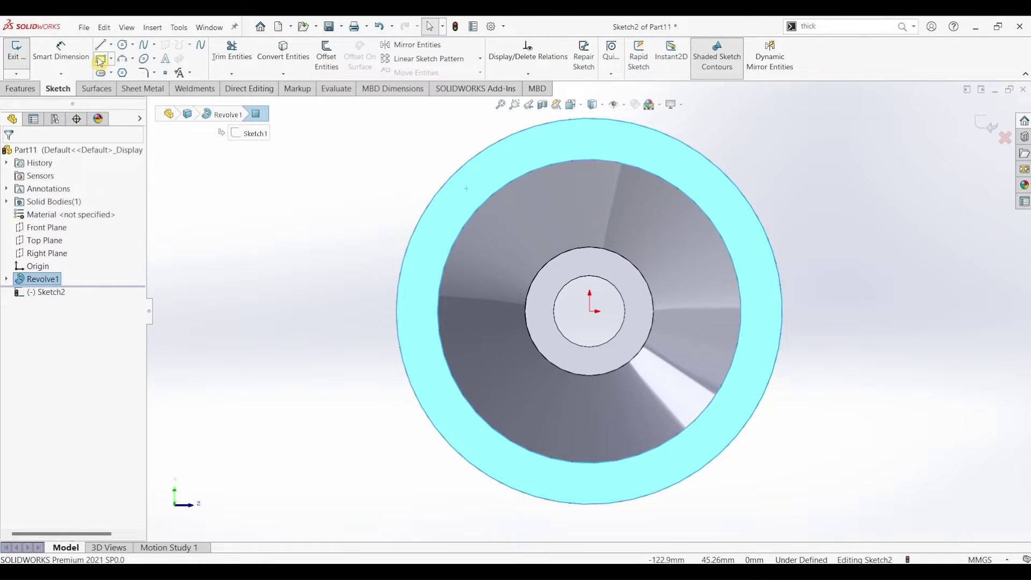
pyautogui.click(406, 469)
pyautogui.click(755, 525)
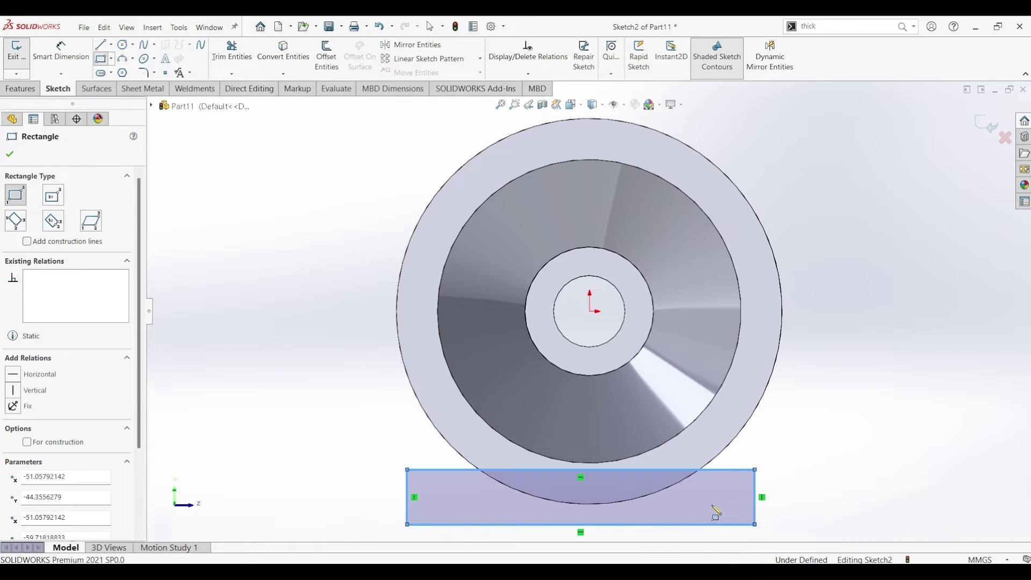
pyautogui.press('Escape')
# - Draw a vertical centerline from the origin upward, ending inside the cone's opening
pyautogui.click(112, 46)
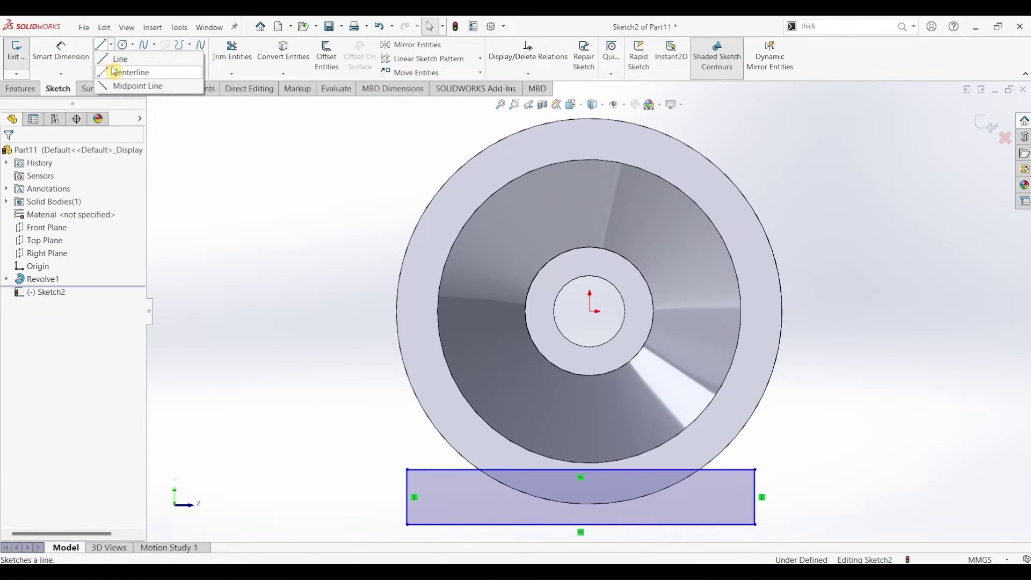
pyautogui.click(123, 71)
pyautogui.click(590, 311)
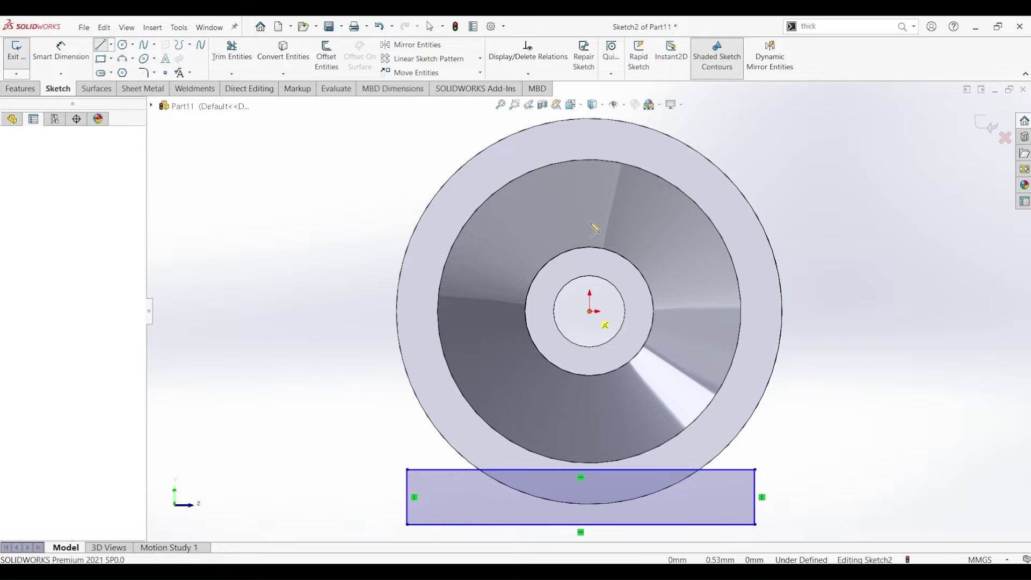
pyautogui.click(590, 197)
pyautogui.press('Escape')
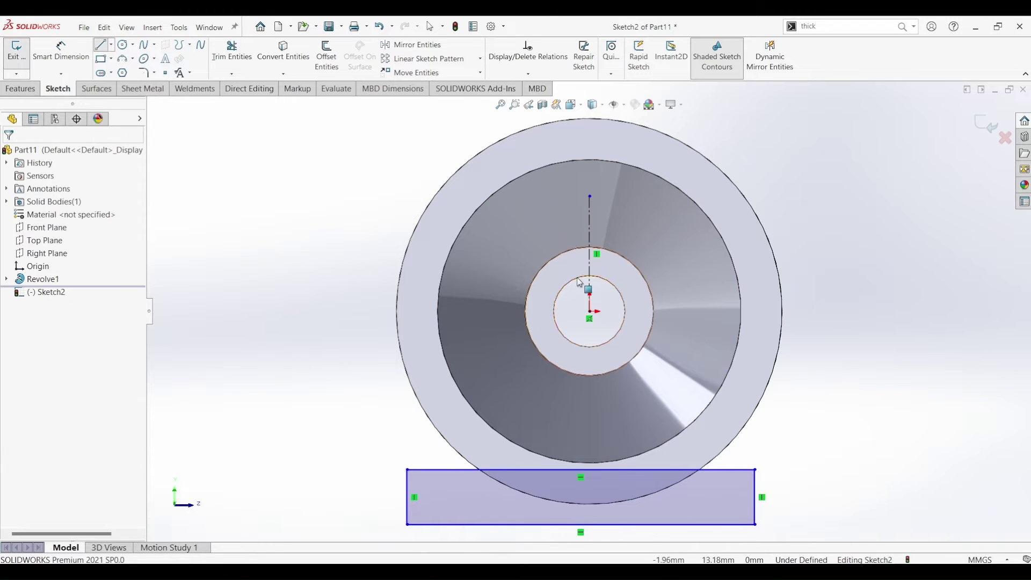
# - Make the rectangle's two vertical sides symmetric about the vertical centerline
pyautogui.click(589, 214)
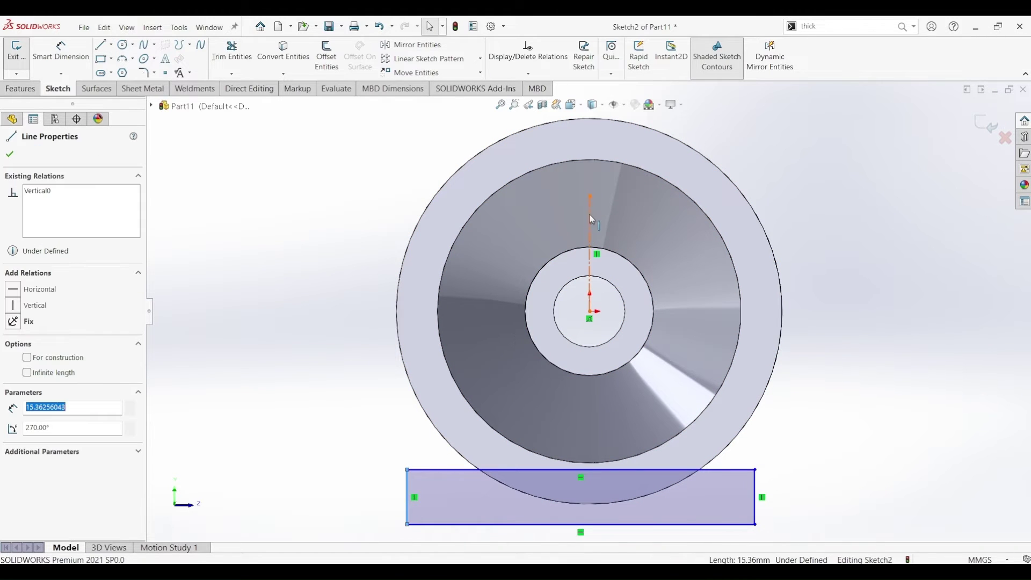
pyautogui.keyDown('ctrl'); pyautogui.click(753, 498); pyautogui.keyUp('ctrl')
pyautogui.keyDown('ctrl'); pyautogui.click(753, 499); pyautogui.keyUp('ctrl')
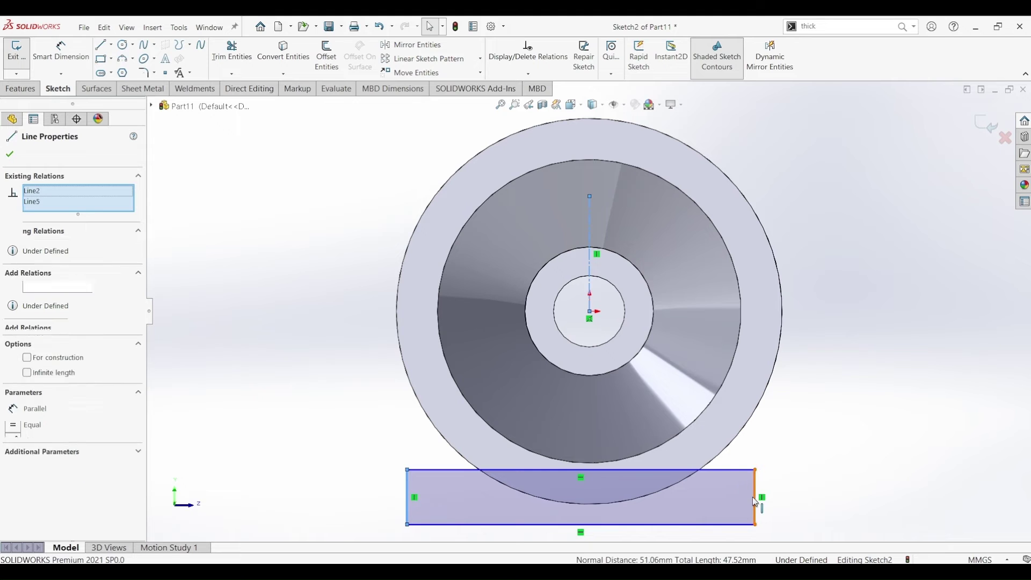
pyautogui.click(866, 452)
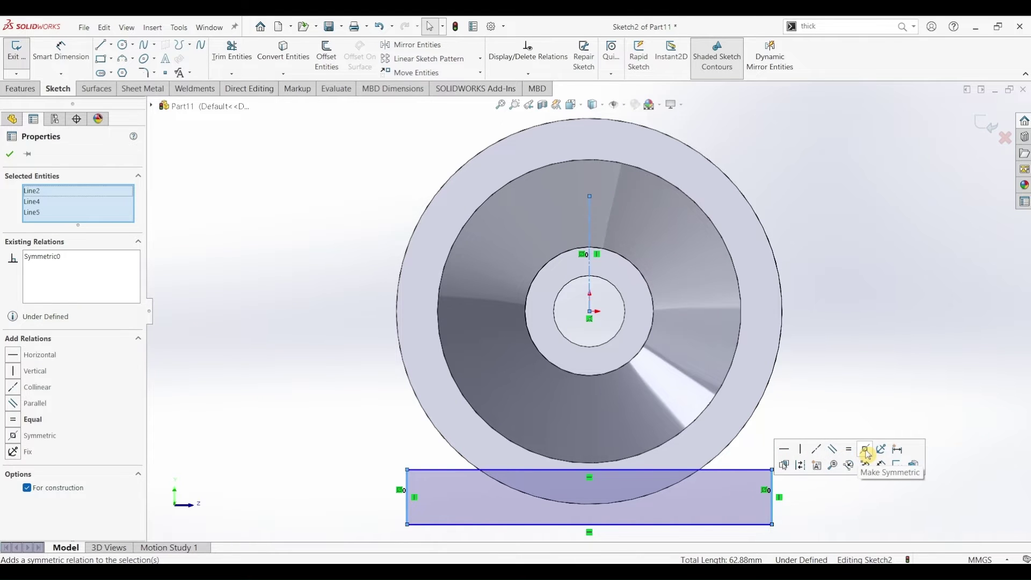
pyautogui.click(219, 166)
# - Dimension the rectangle's height at 12 mm
pyautogui.click(66, 63)
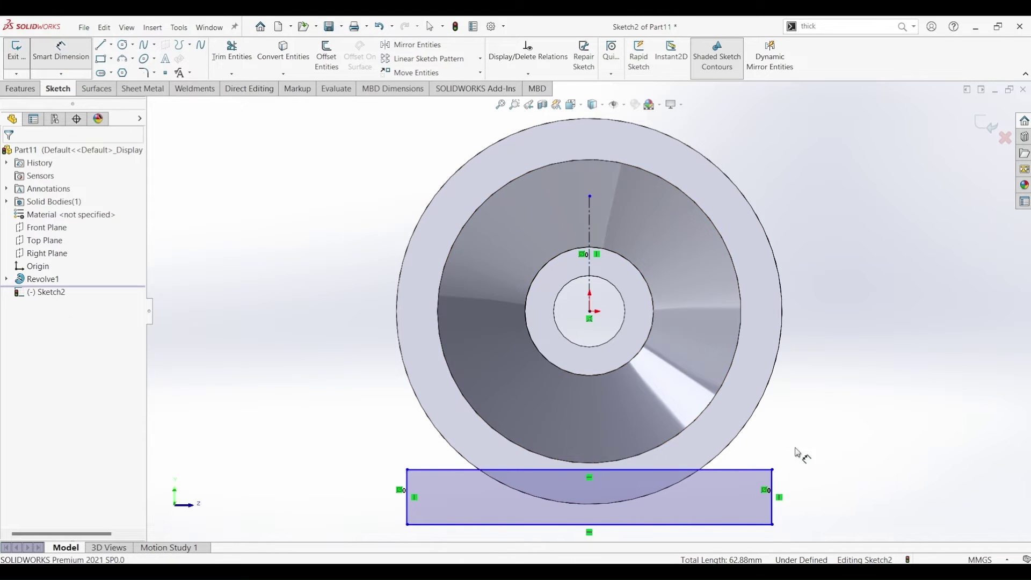
pyautogui.click(773, 513)
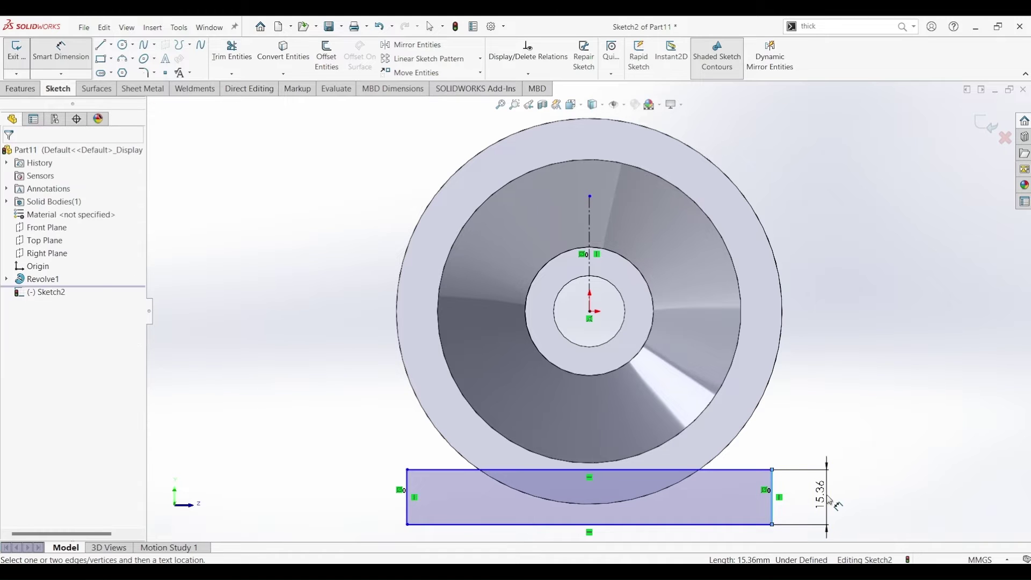
pyautogui.click(832, 493)
pyautogui.write('12')
pyautogui.press('Return')
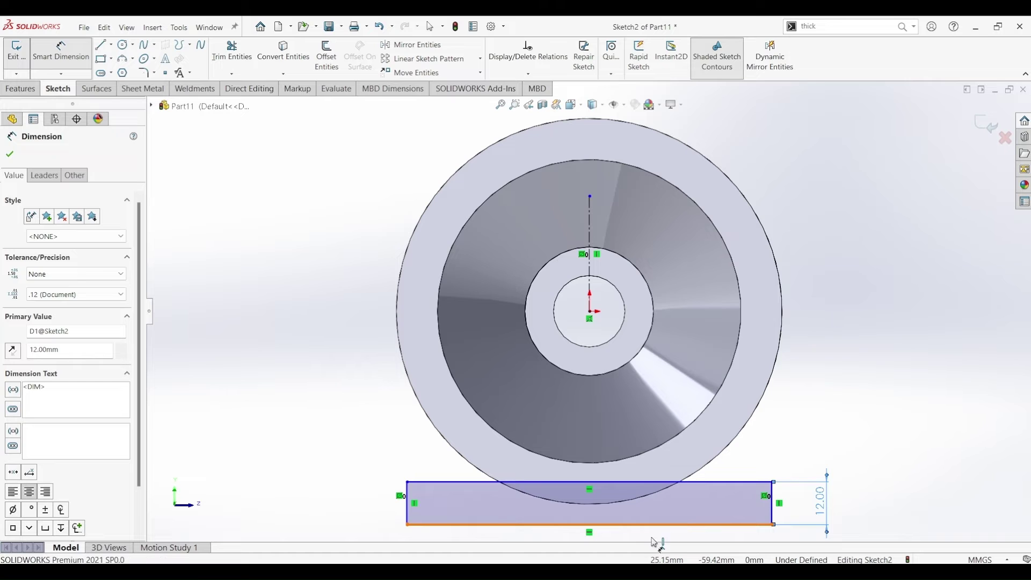
# - Dimension the rectangle's width at 86 mm
pyautogui.click(680, 525)
pyautogui.click(623, 529)
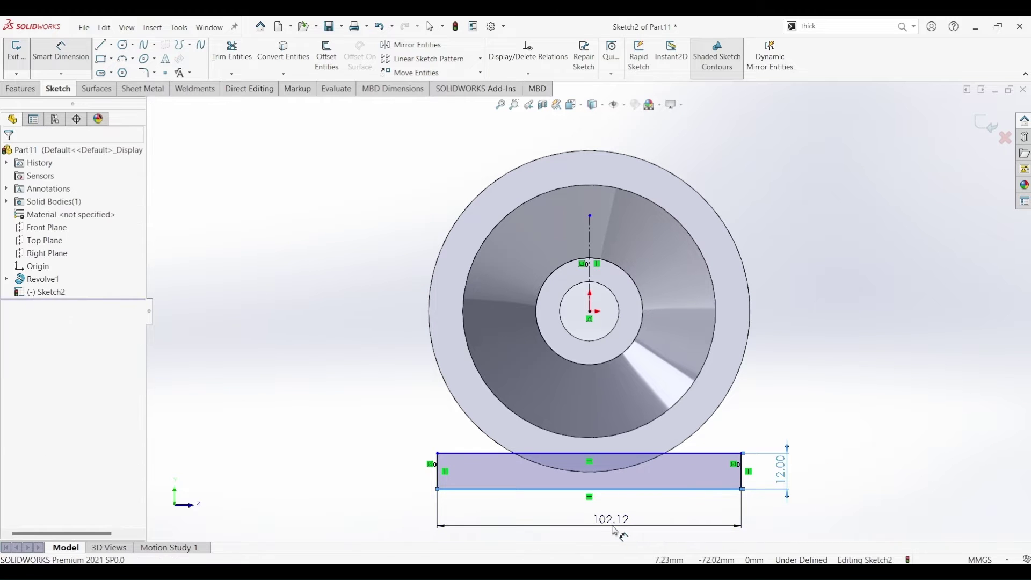
pyautogui.write('86')
pyautogui.press('Return')
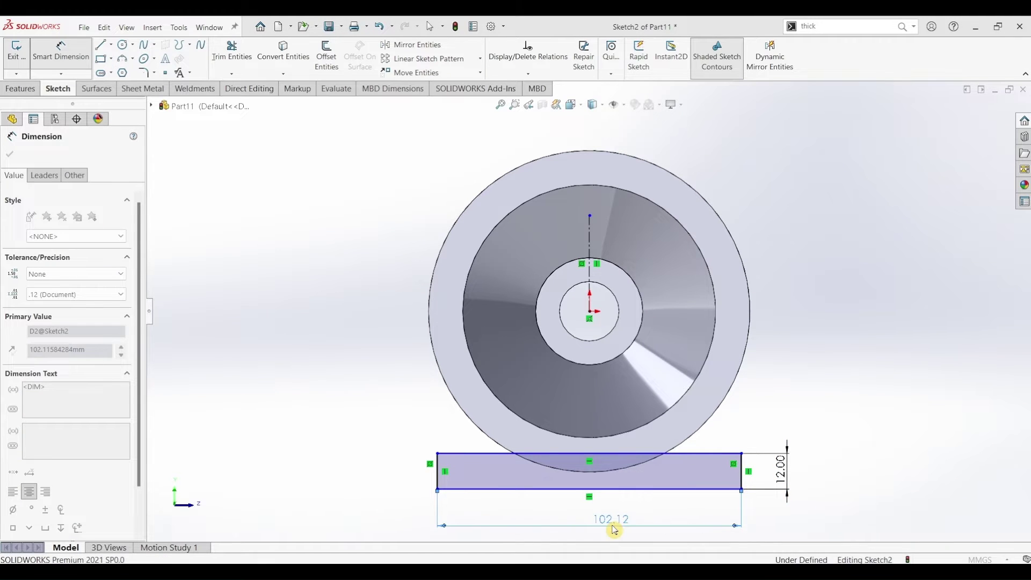
# - Dimension the vertical distance from the origin to the rectangle's bottom edge at 54.5 mm
pyautogui.click(588, 314)
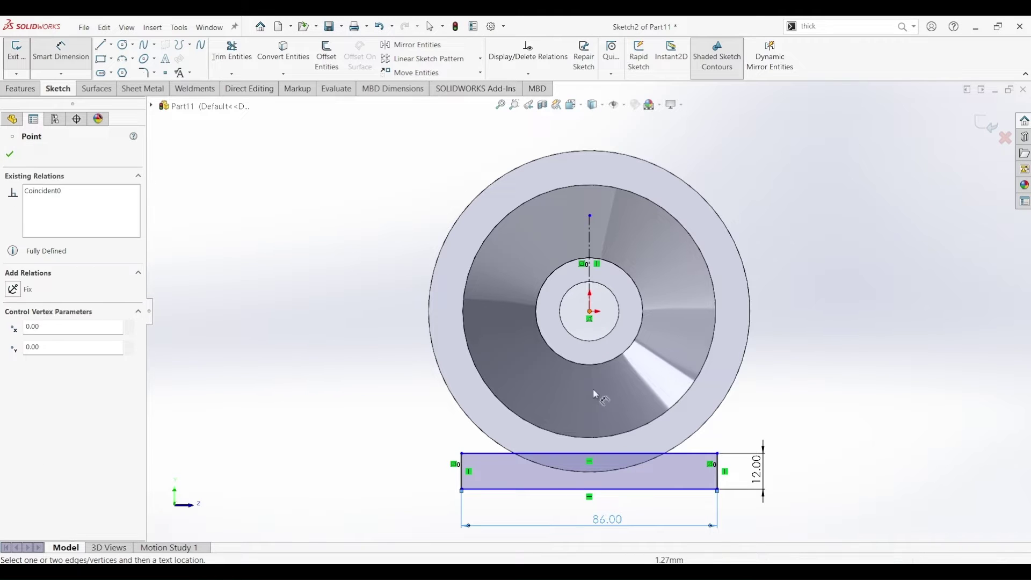
pyautogui.click(585, 489)
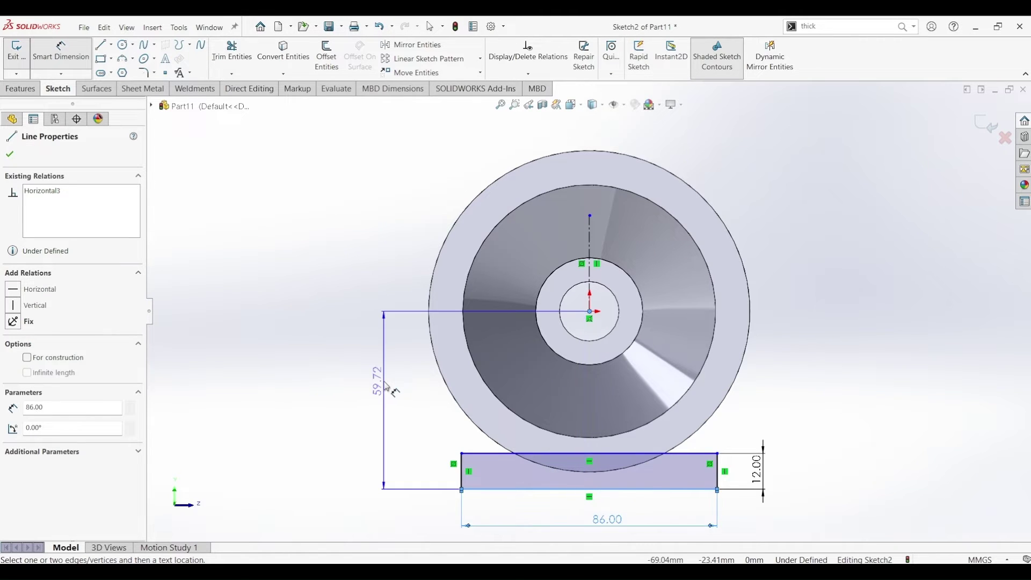
pyautogui.click(386, 387)
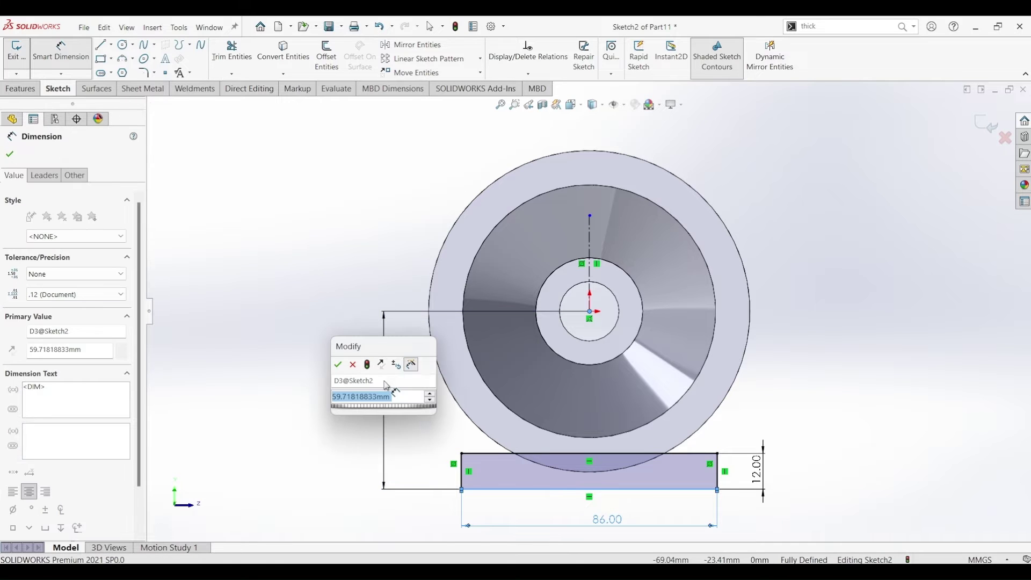
pyautogui.write('54.5')
pyautogui.press('Return')
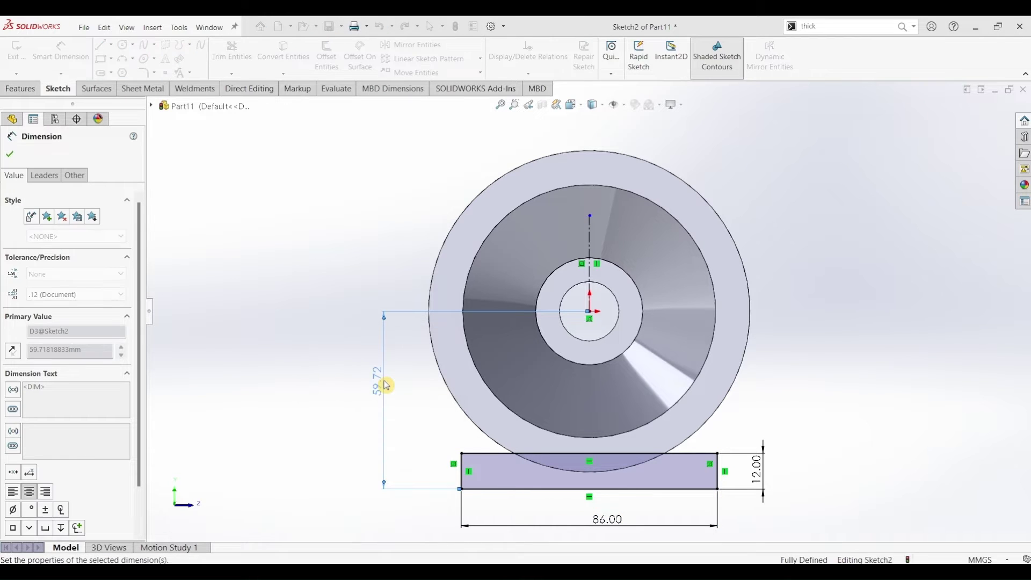
pyautogui.press('Escape')
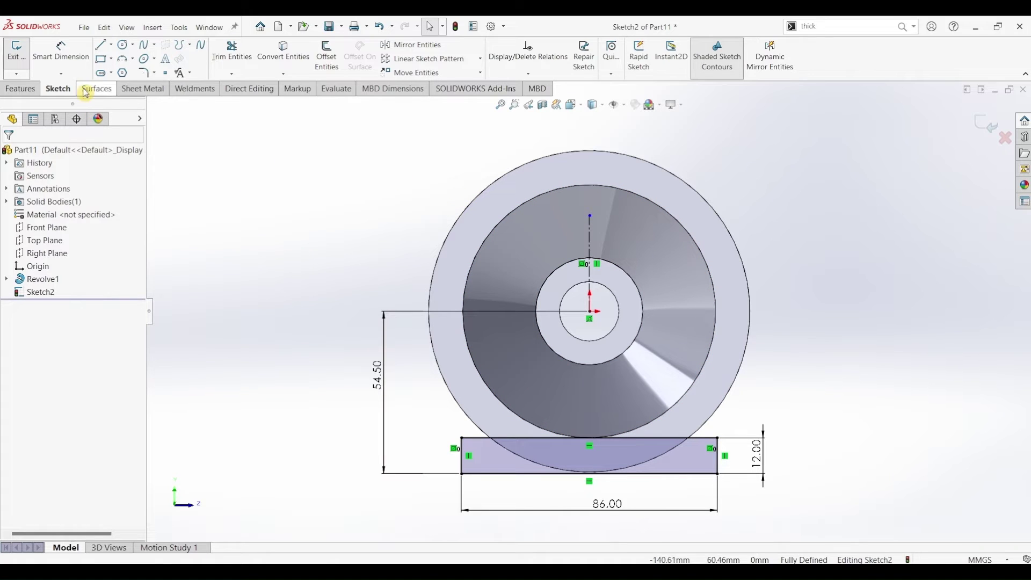
# - Draw a horizontal line above the rim and a vertical line about 14 mm long from its left end down to the rim's outer edge
pyautogui.click(102, 46)
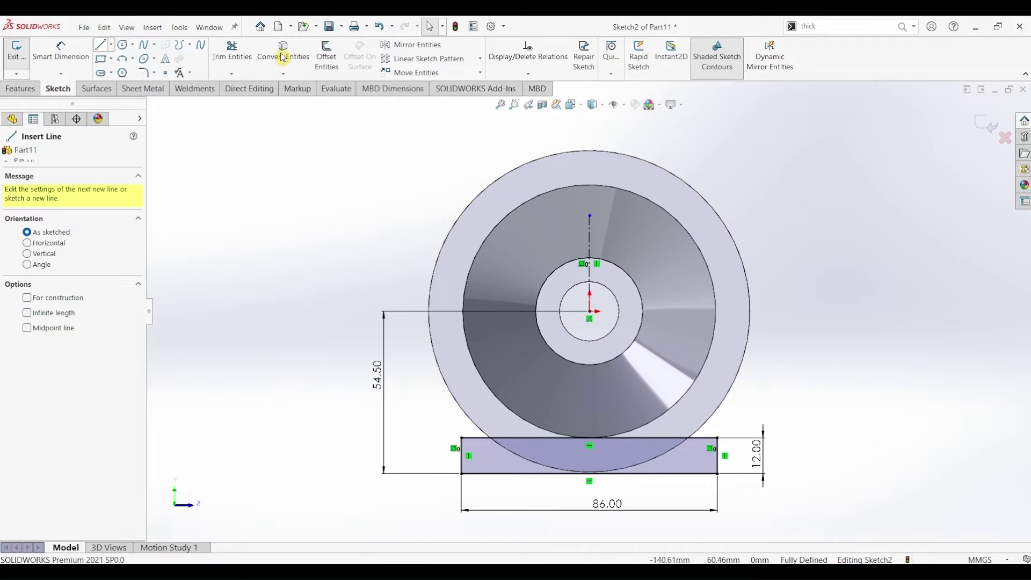
pyautogui.moveTo(525, 122); pyautogui.dragTo(664, 122)
pyautogui.press('Escape')
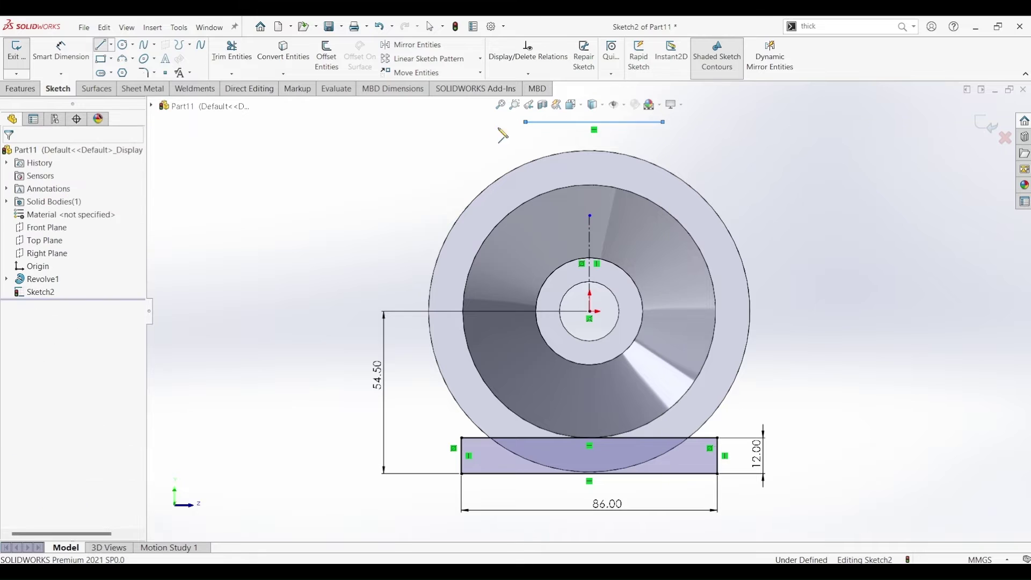
pyautogui.press('l')
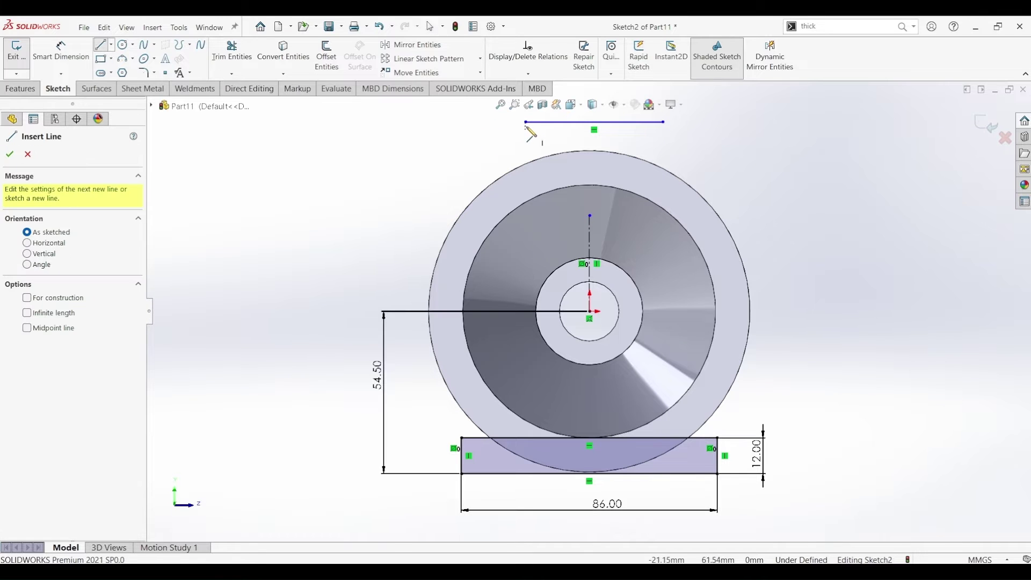
pyautogui.moveTo(525, 122)
pyautogui.mouseDown()
pyautogui.moveTo(525, 421)
pyautogui.moveTo(526, 164)
pyautogui.mouseUp()
pyautogui.press('Escape')
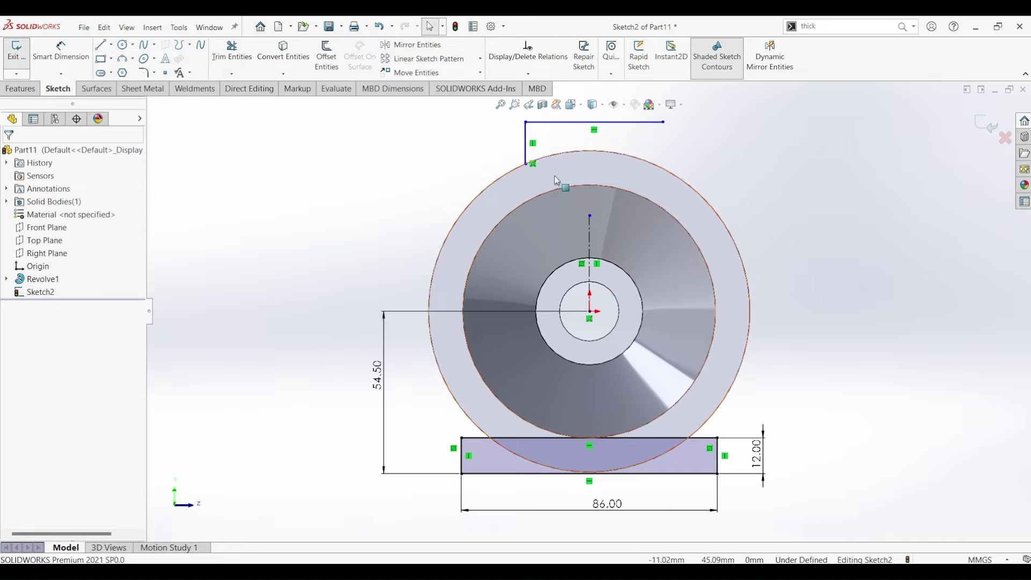
# - Mirror the short vertical line about the centerline and join the horizontal line's free end to the mirrored line's upper end
pyautogui.click(525, 144)
pyautogui.keyDown('ctrl'); pyautogui.click(590, 240); pyautogui.keyUp('ctrl')
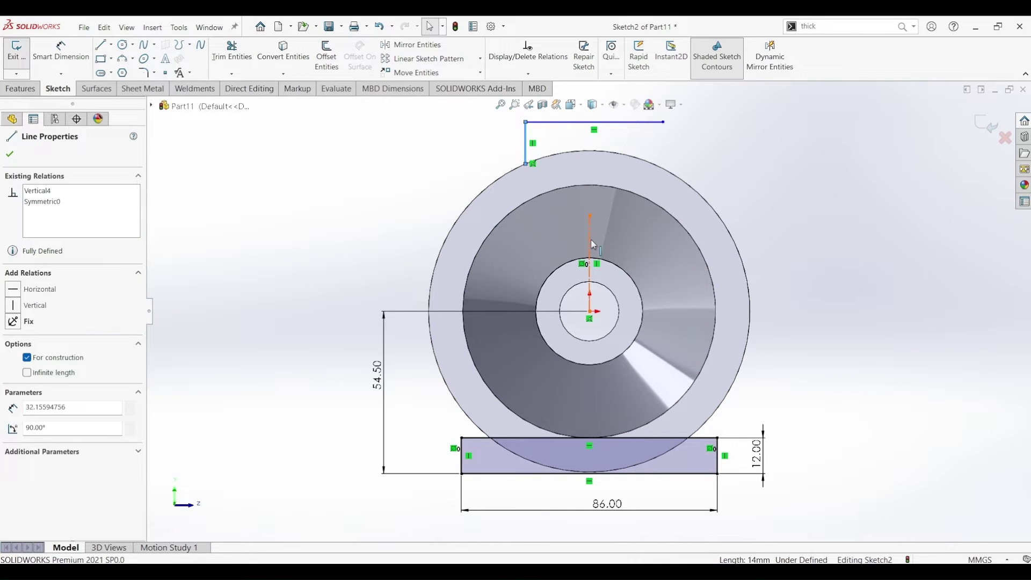
pyautogui.click(424, 48)
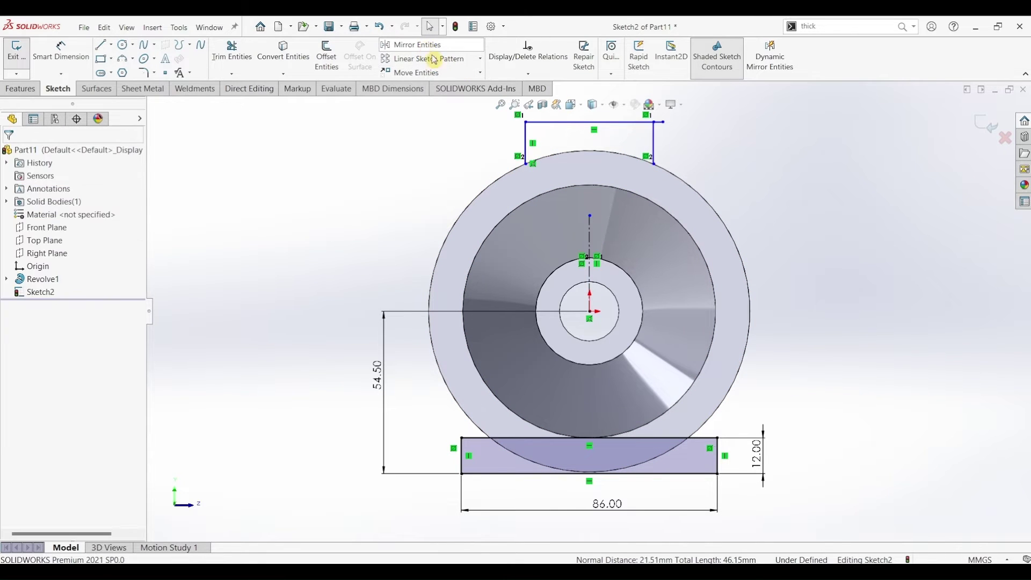
pyautogui.click(653, 123)
pyautogui.click(683, 177)
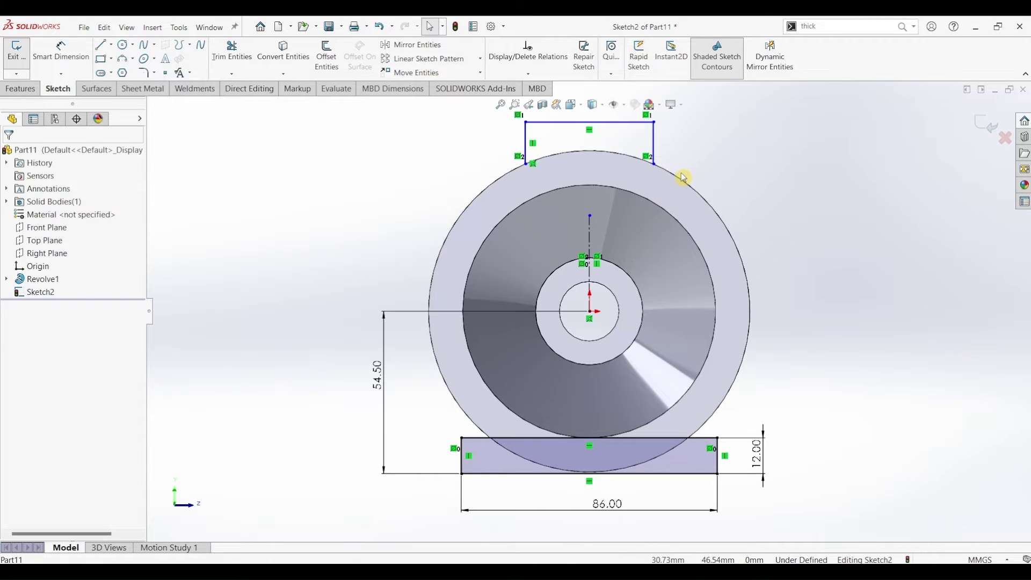
# - Dimension the width of the horizontal line above the rim at 62 mm
pyautogui.click(61, 51)
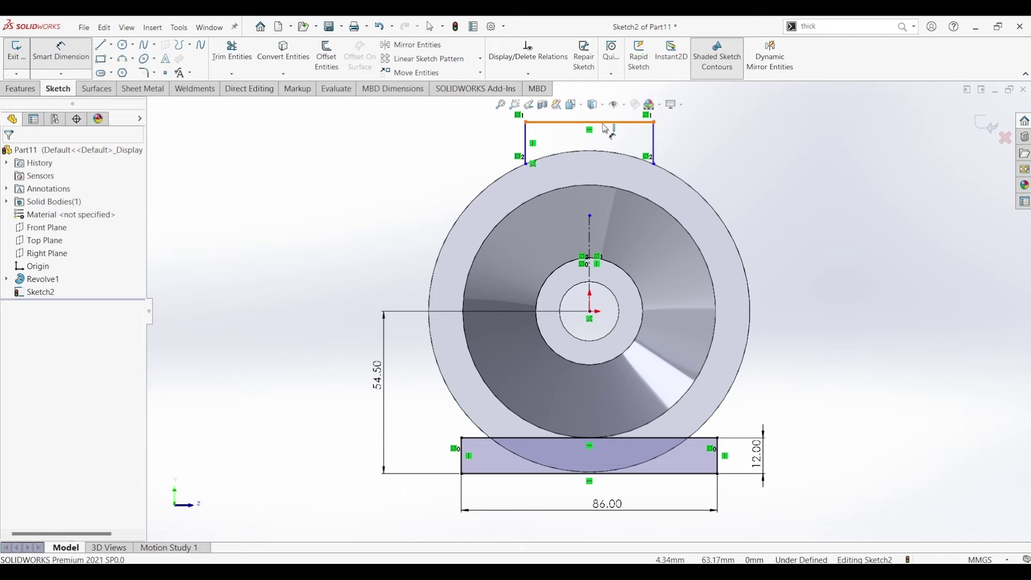
pyautogui.scroll(-3, 605, 128)
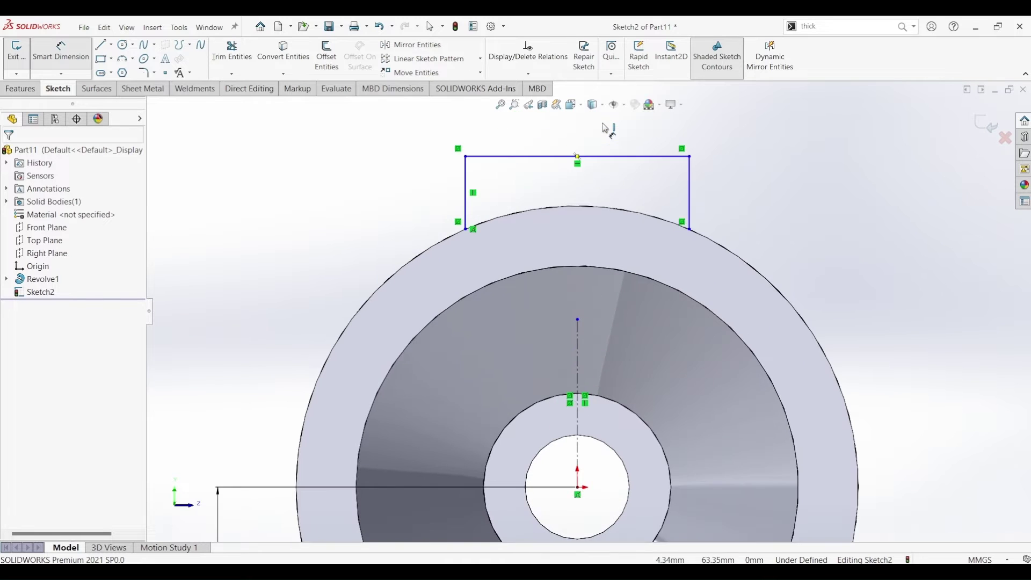
pyautogui.click(589, 156)
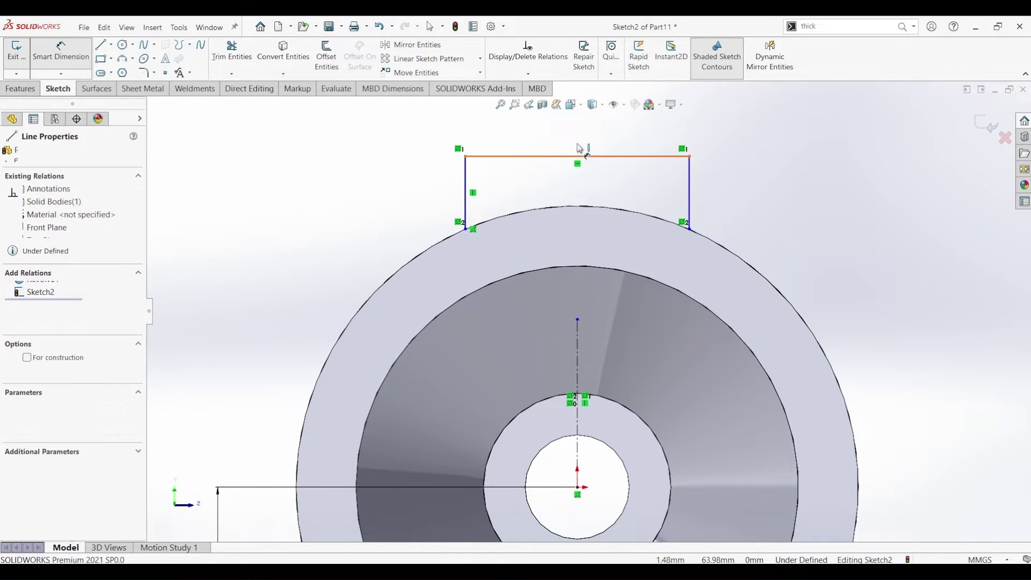
pyautogui.click(579, 143)
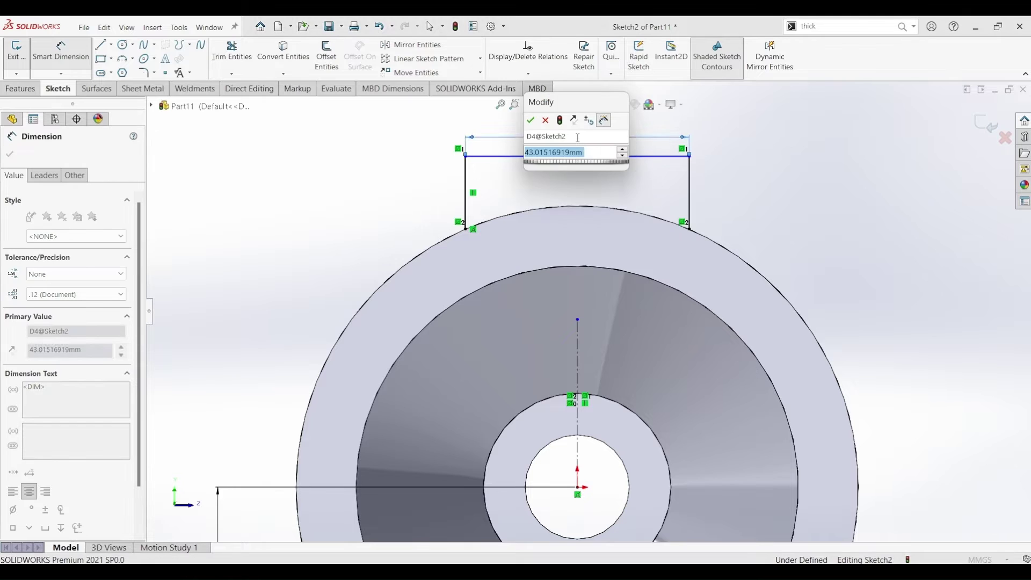
pyautogui.press('Return')
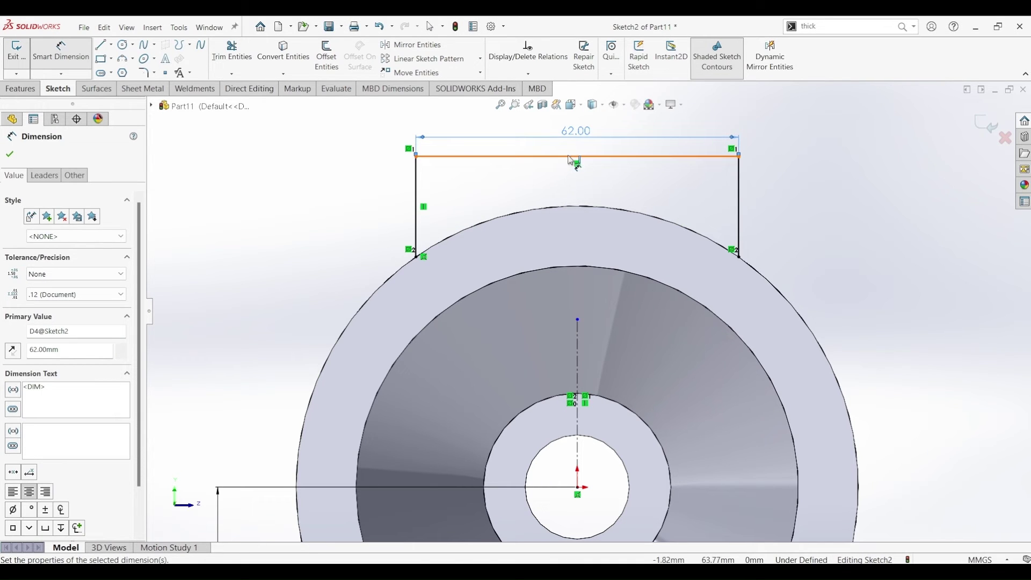
# - Dimension the vertical distance from the upper horizontal line to the base rectangle's bottom edge at 116 mm
pyautogui.click(574, 157)
pyautogui.scroll(5, 583, 317)
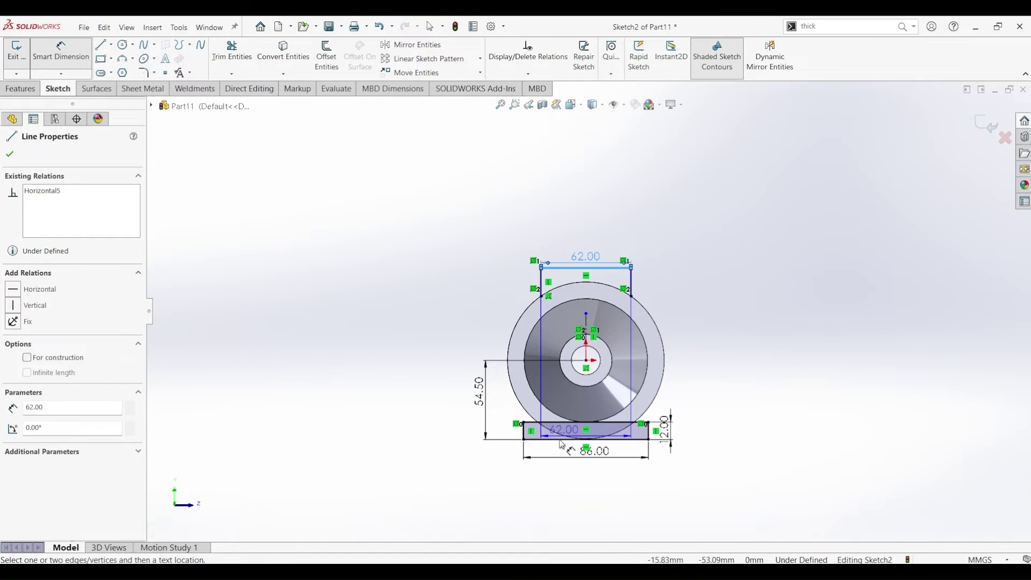
pyautogui.click(583, 439)
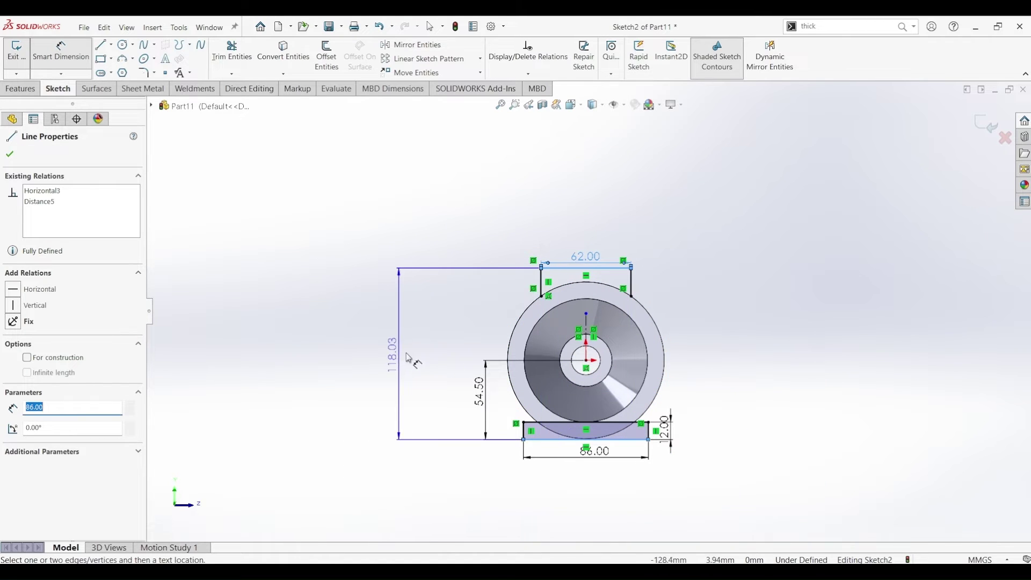
pyautogui.click(428, 350)
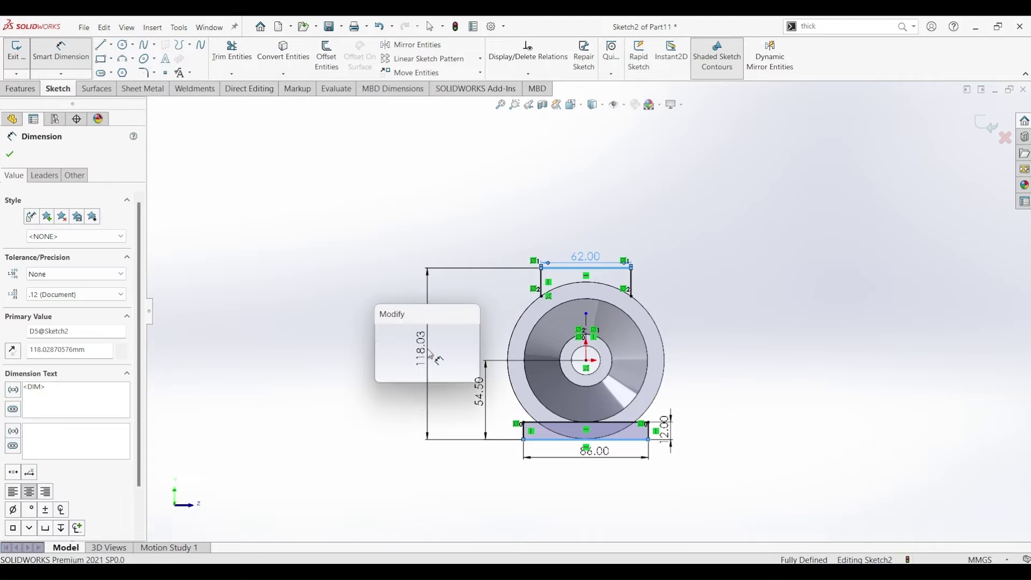
pyautogui.write('116')
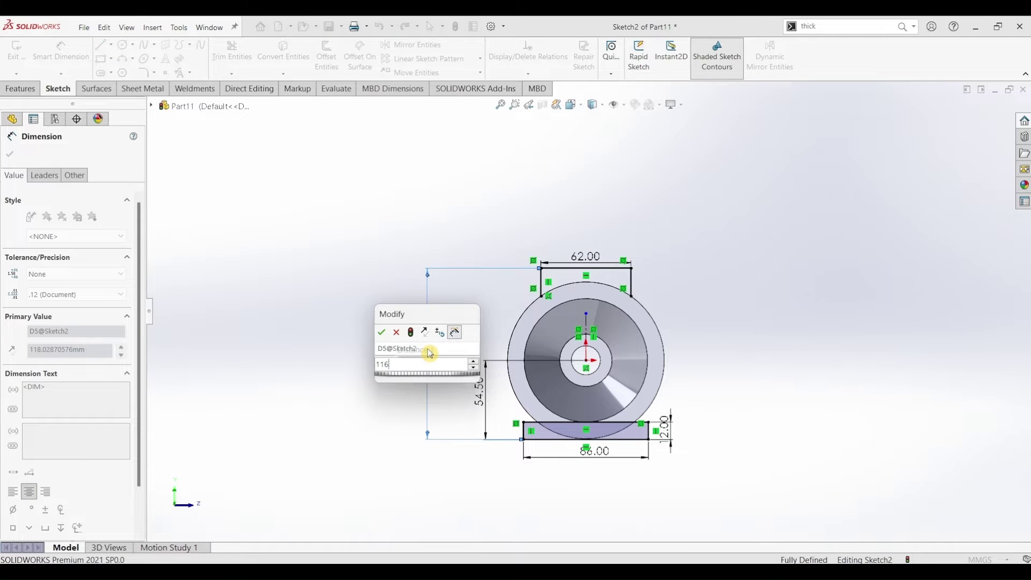
pyautogui.press('Return')
pyautogui.scroll(-3, 569, 388)
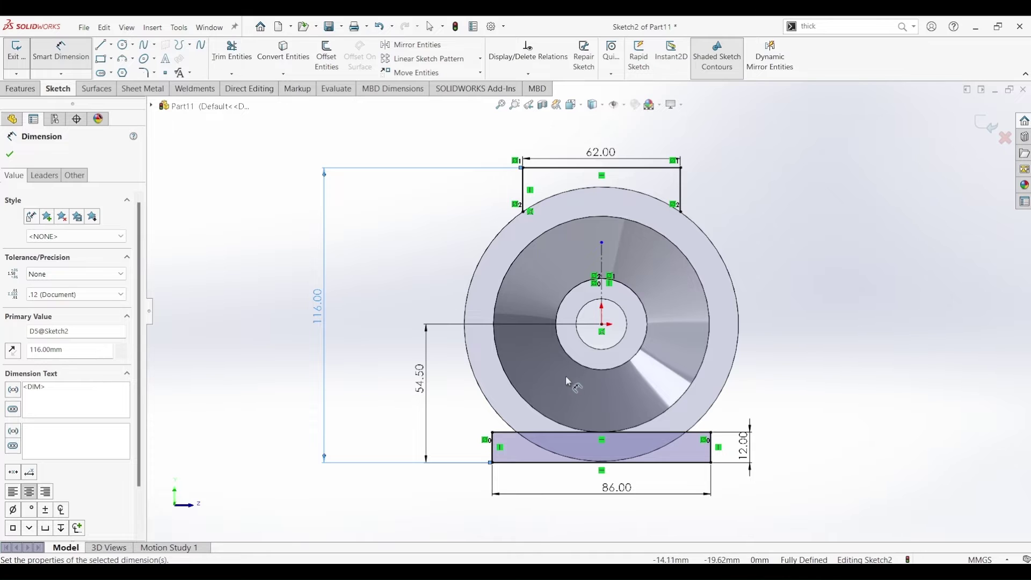
pyautogui.click(7, 156)
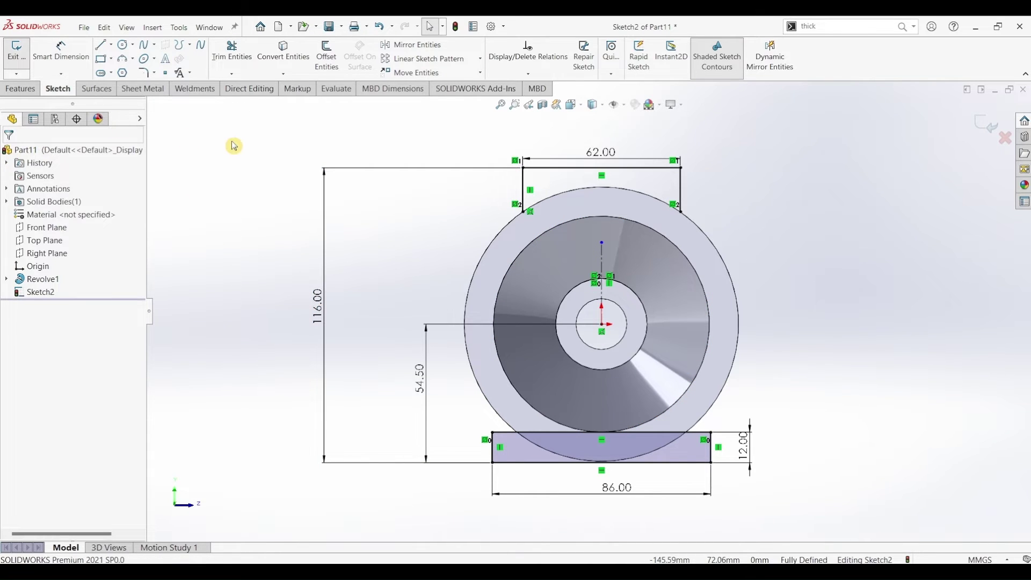
# - Convert the rim's outer edge and the central hub's outer edge into sketch circles
pyautogui.click(283, 51)
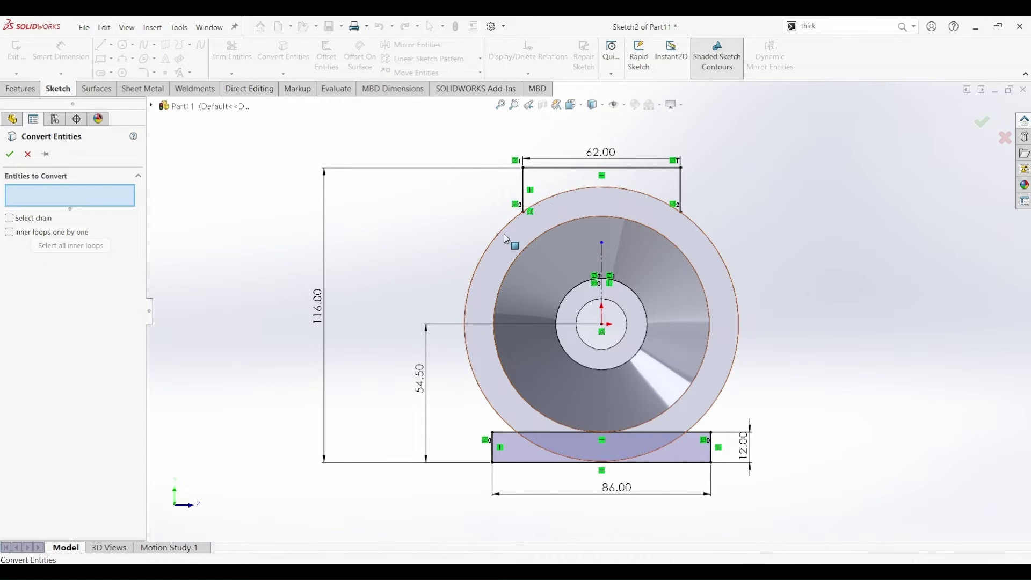
pyautogui.click(563, 285)
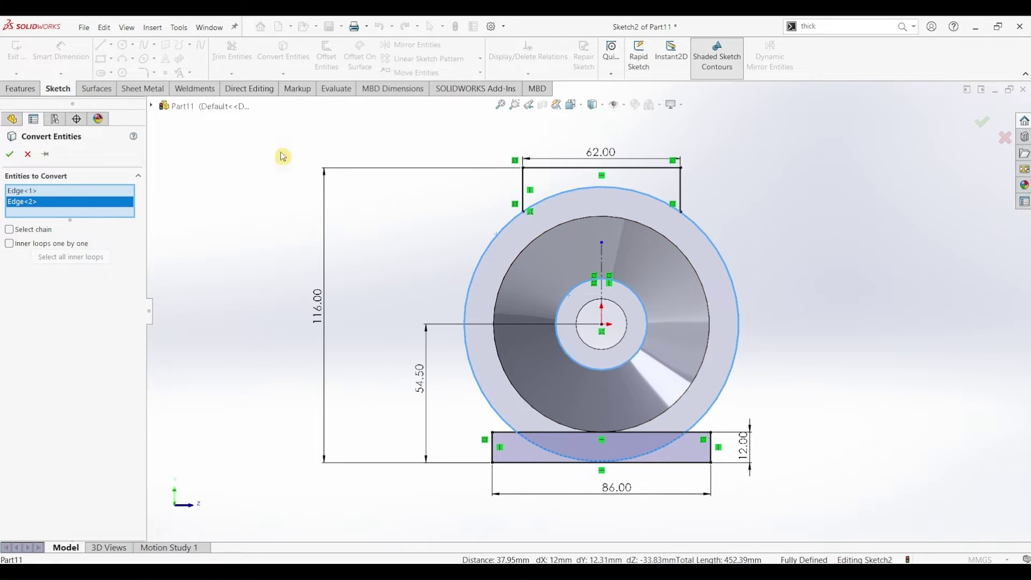
pyautogui.click(10, 155)
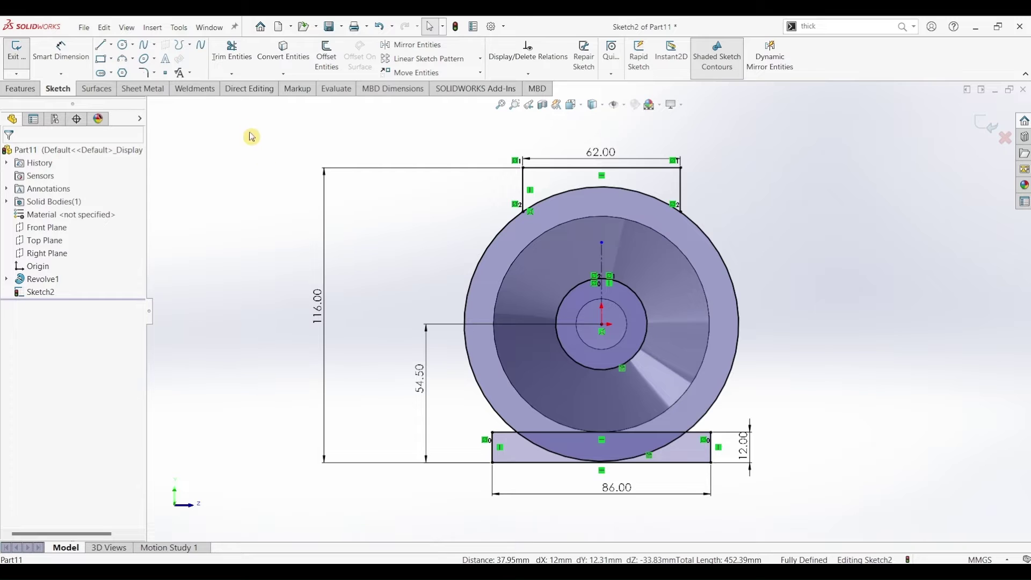
# - Trim the converted rim circle at its sides and bottom, keeping only the arc between the upper profile's vertical lines
pyautogui.click(232, 51)
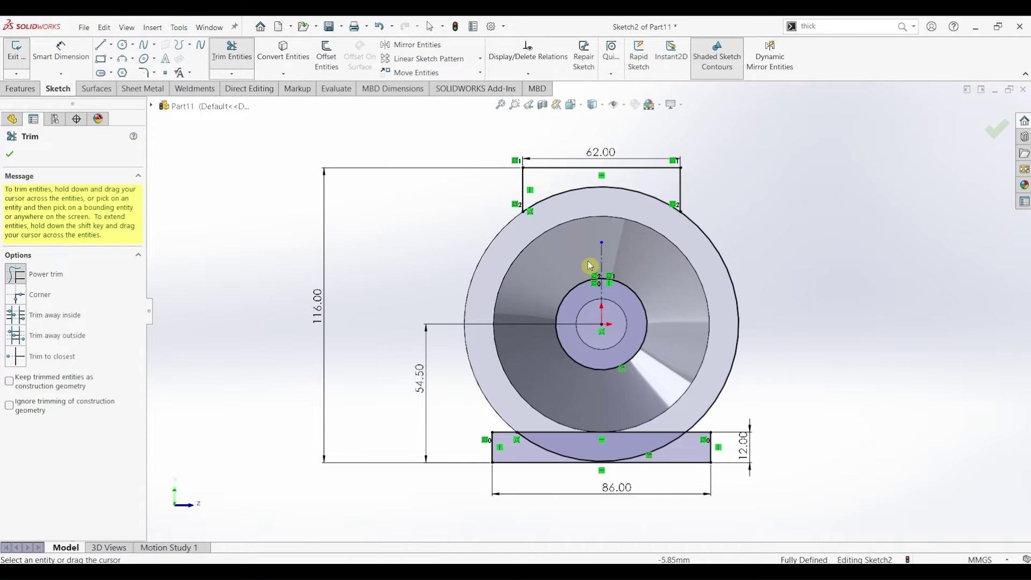
pyautogui.moveTo(758, 240); pyautogui.dragTo(731, 295)
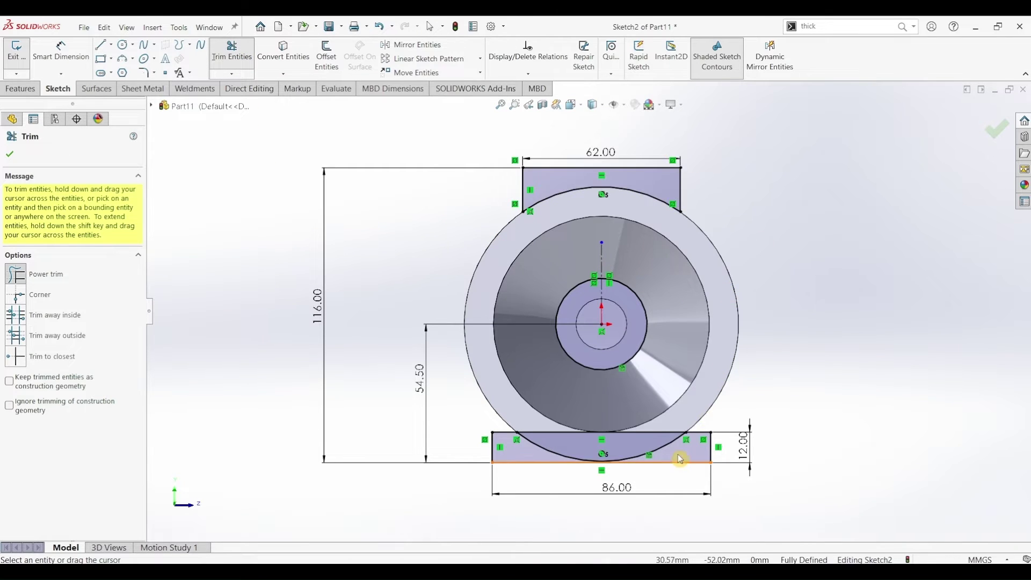
pyautogui.moveTo(675, 453); pyautogui.dragTo(643, 447)
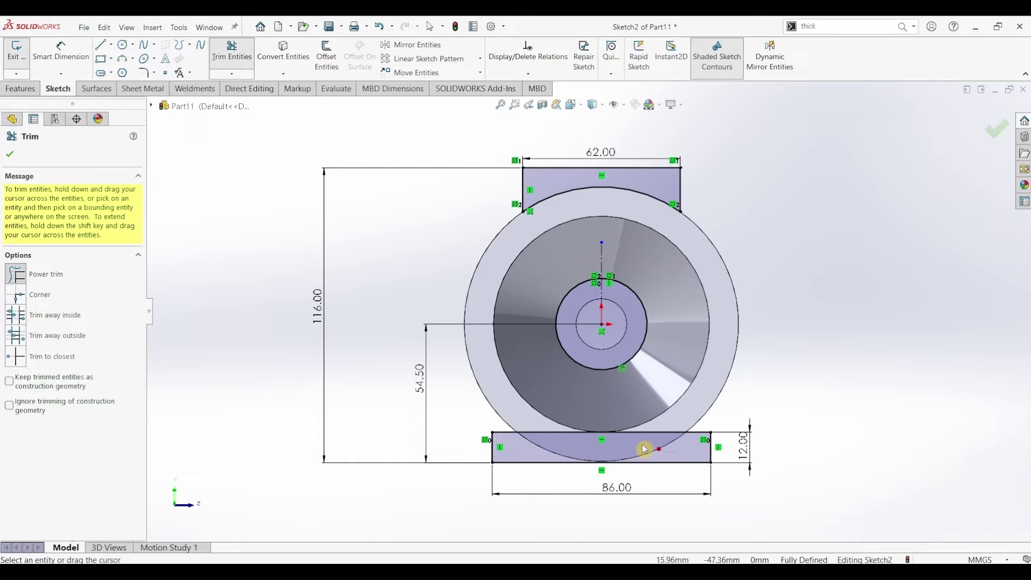
pyautogui.click(9, 153)
# - Draw two 42.5 mm vertical lines from the hub circle's left and right quadrants down to the base rectangle's top edge
pyautogui.click(100, 45)
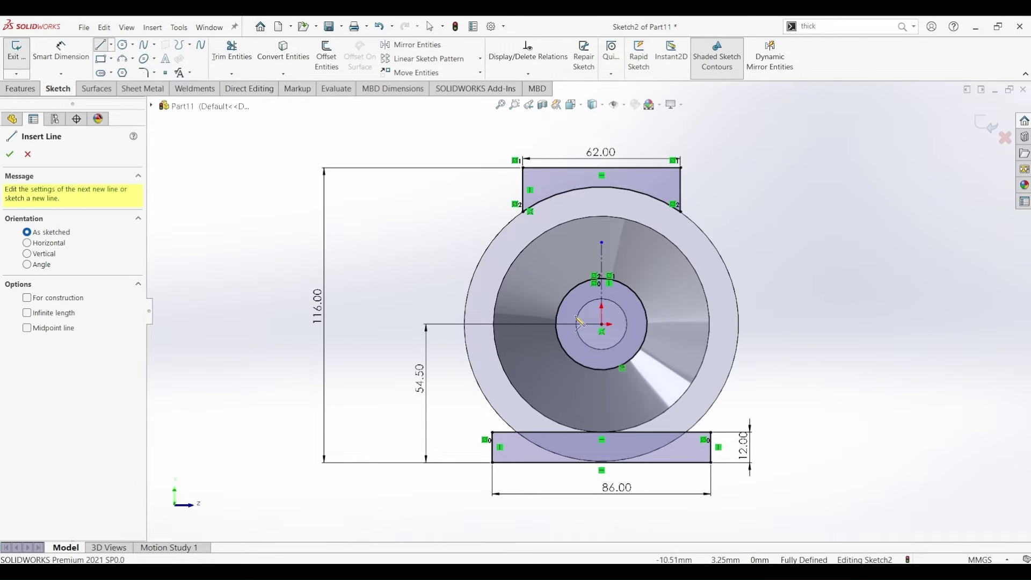
pyautogui.click(556, 329)
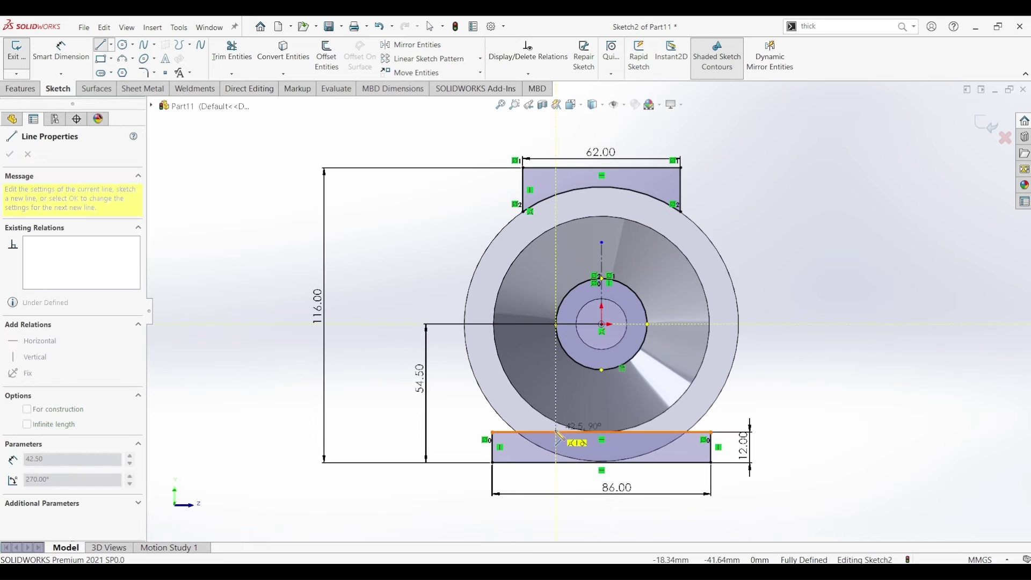
pyautogui.click(557, 433)
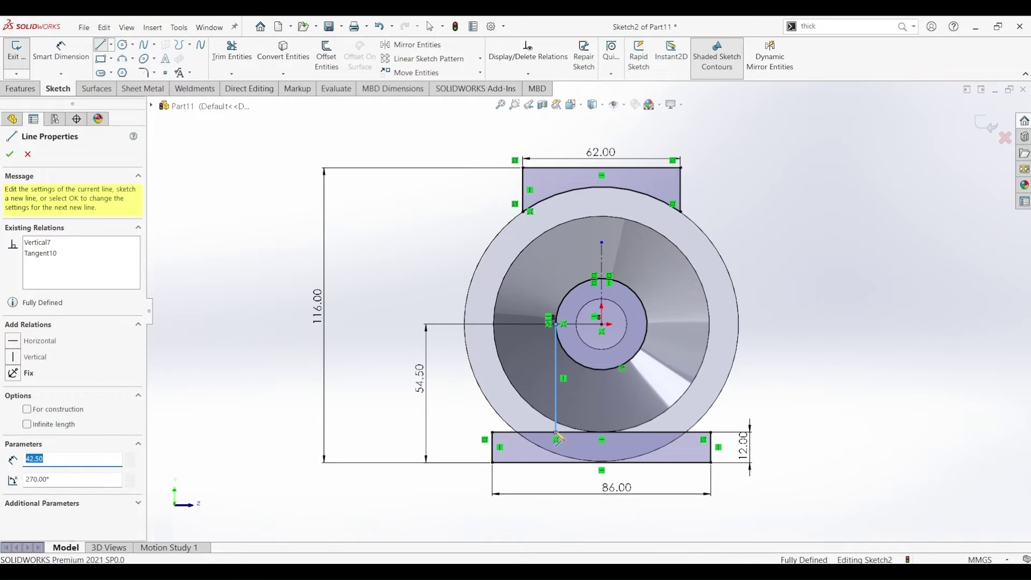
pyautogui.press('Escape')
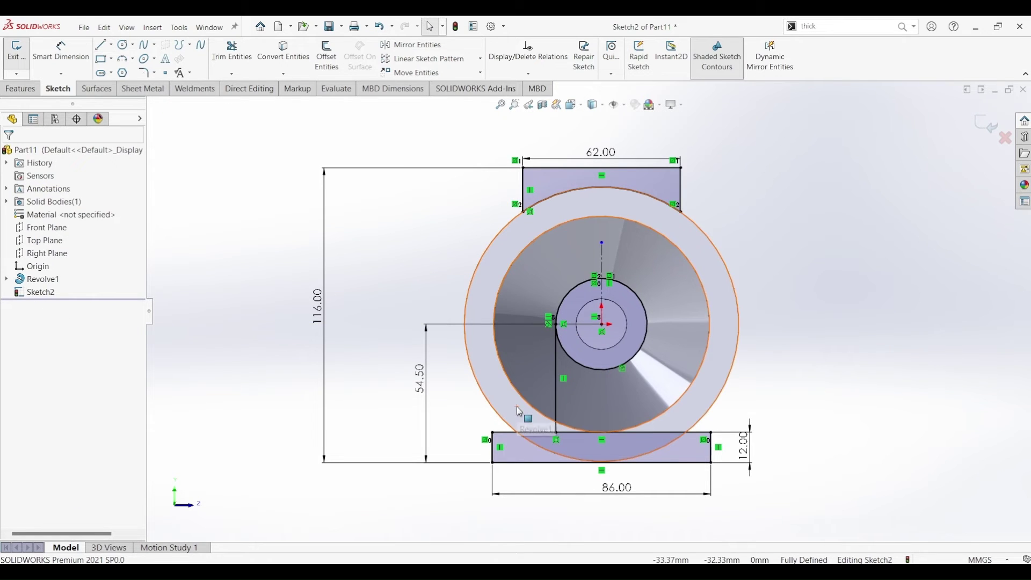
pyautogui.click(647, 324)
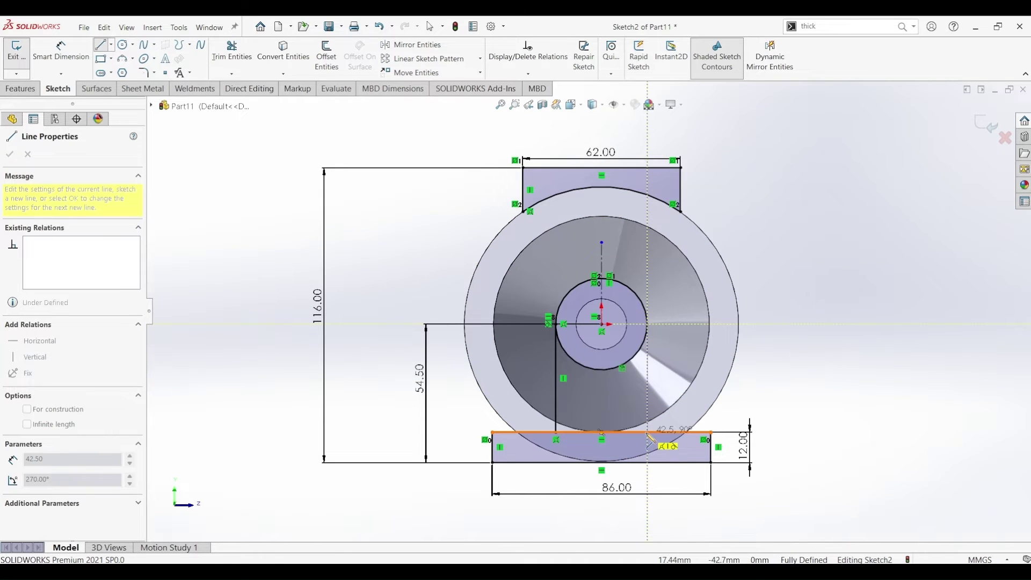
pyautogui.click(647, 433)
pyautogui.press('Escape')
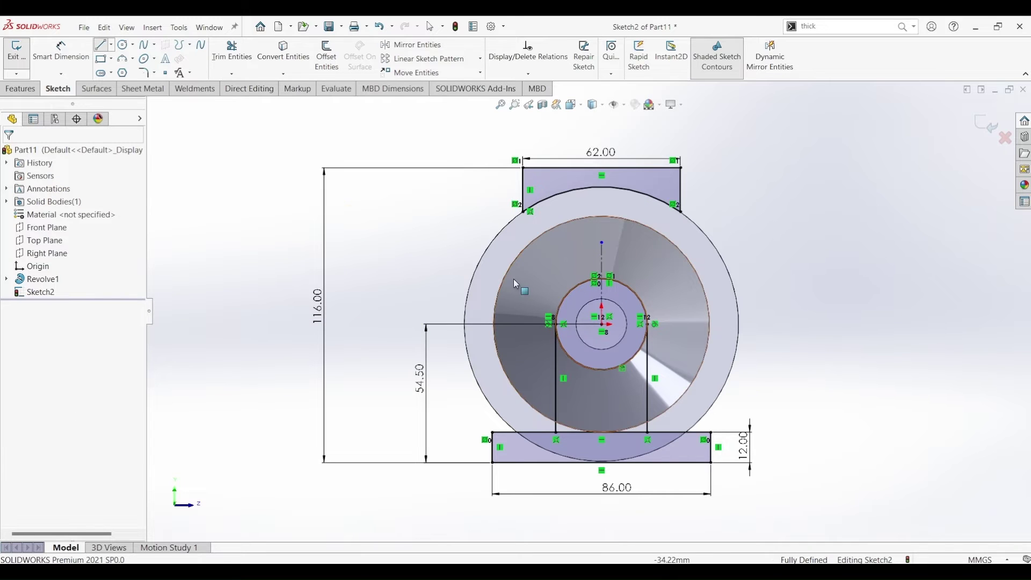
# - Trim the hub circle's upper-left portion between the left vertical line and the centerline
pyautogui.click(231, 51)
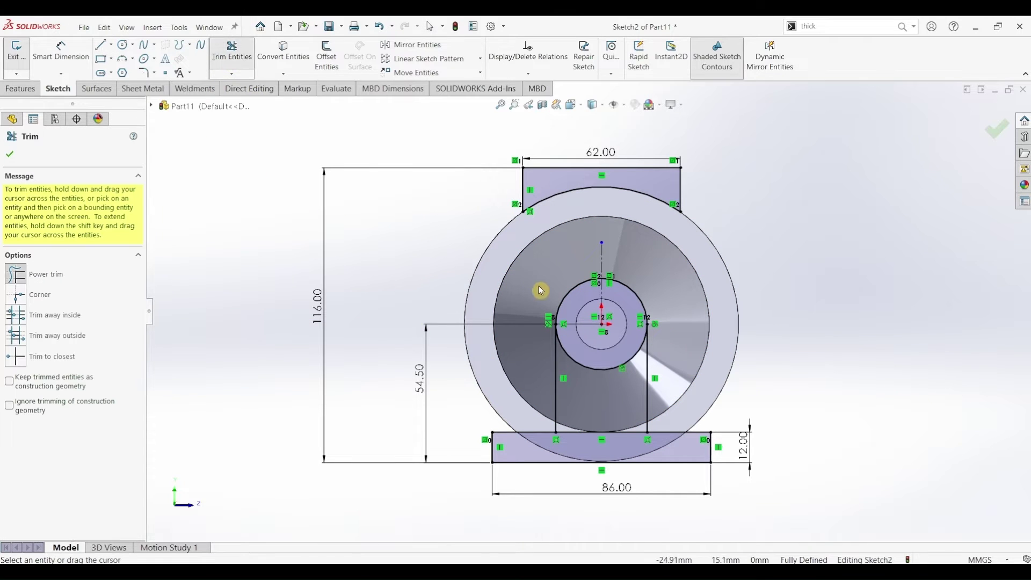
pyautogui.moveTo(540, 291)
pyautogui.mouseDown()
pyautogui.moveTo(553, 281)
pyautogui.moveTo(587, 300)
pyautogui.mouseUp()
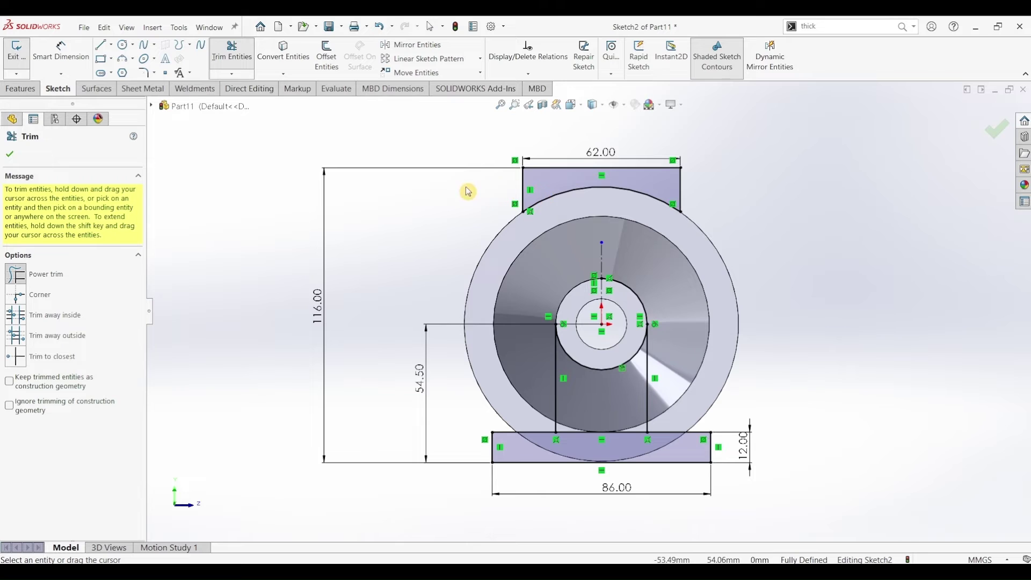
pyautogui.click(10, 155)
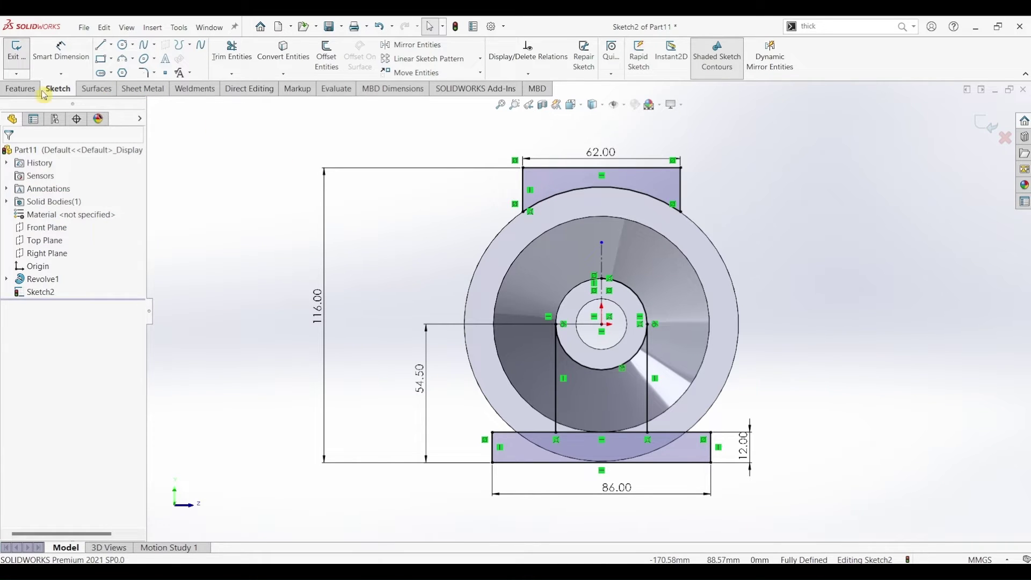
# - Extrude the base rectangle's regions 85 mm blind in the reversed direction, along the cylinder, with the result merged
pyautogui.click(20, 89)
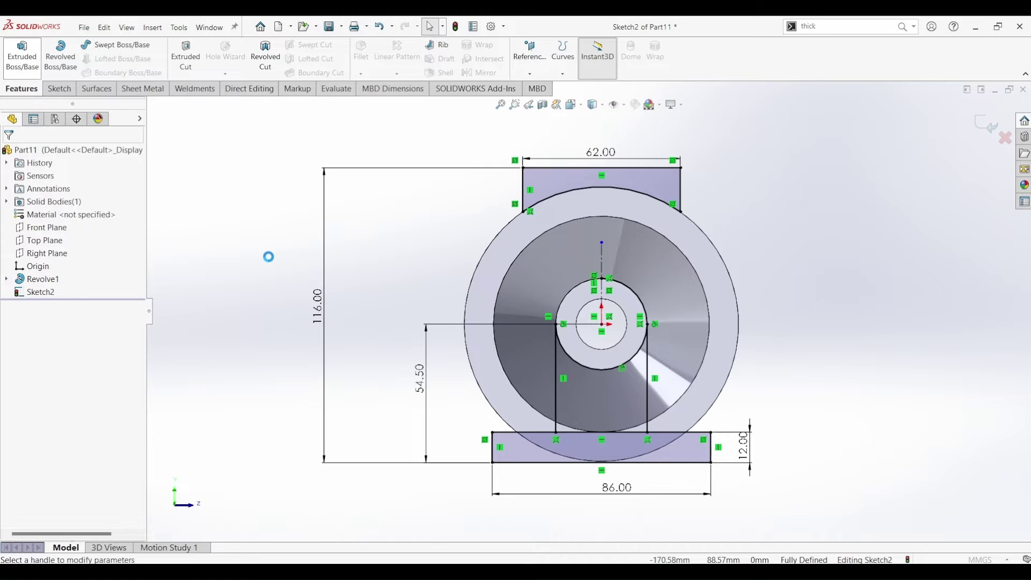
pyautogui.moveTo(434, 405); pyautogui.dragTo(436, 384, button='middle')
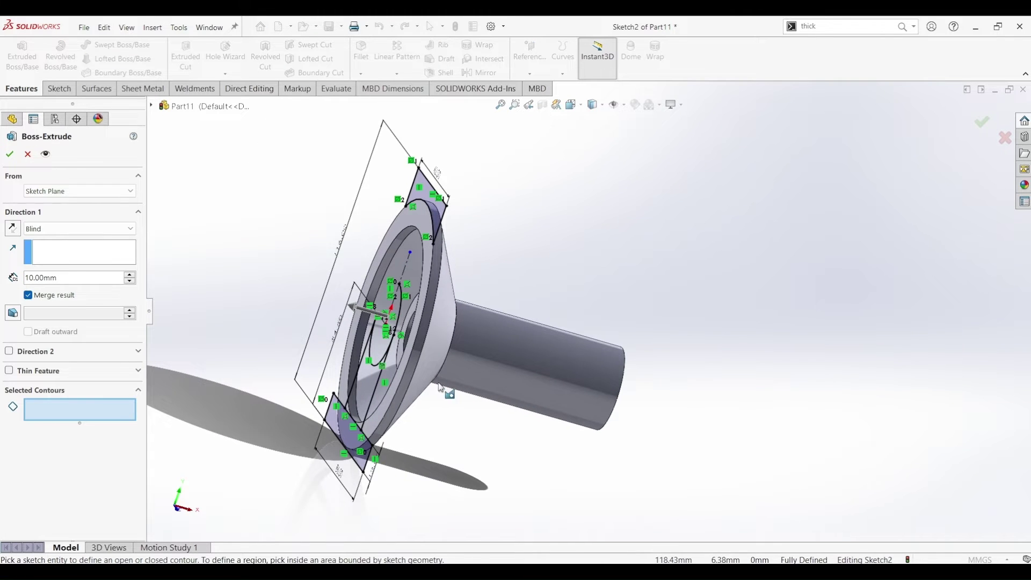
pyautogui.click(333, 423)
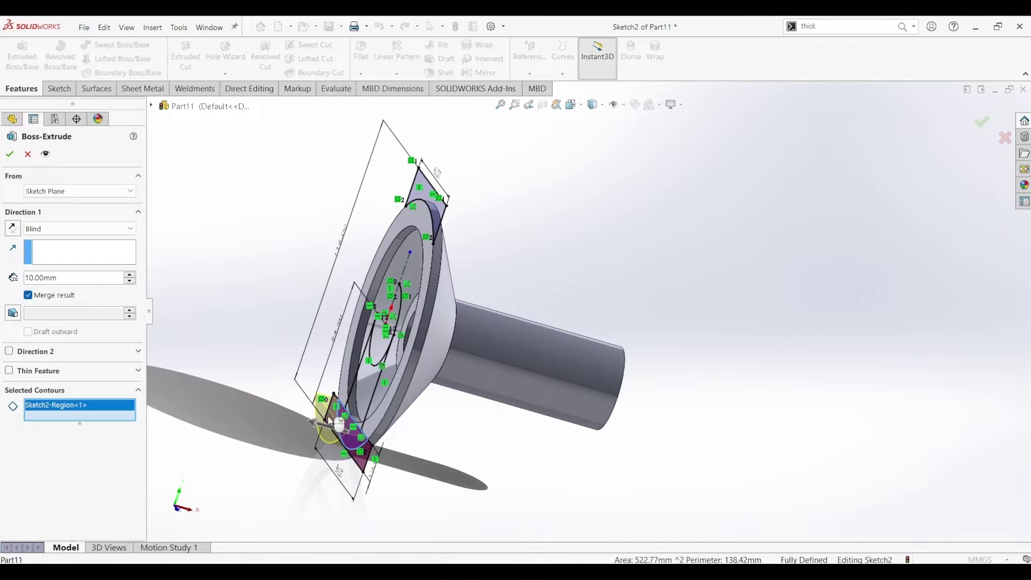
pyautogui.click(361, 457)
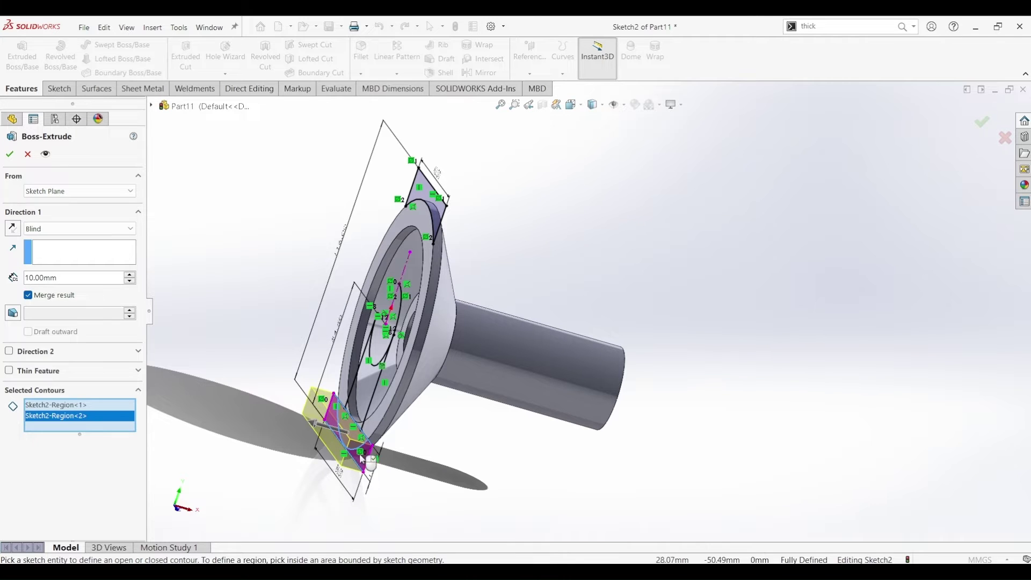
pyautogui.click(12, 229)
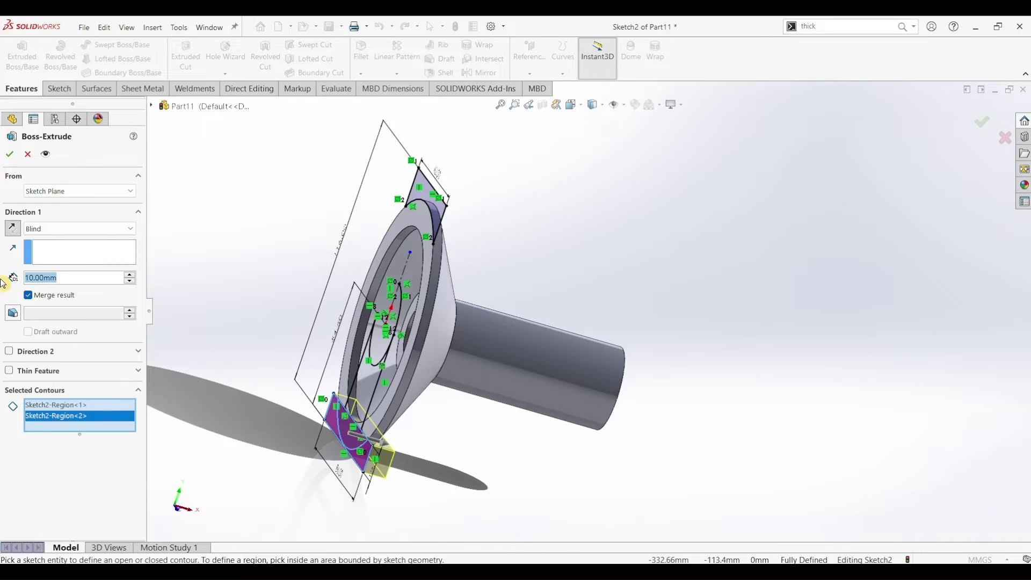
pyautogui.write('85')
pyautogui.press('Return')
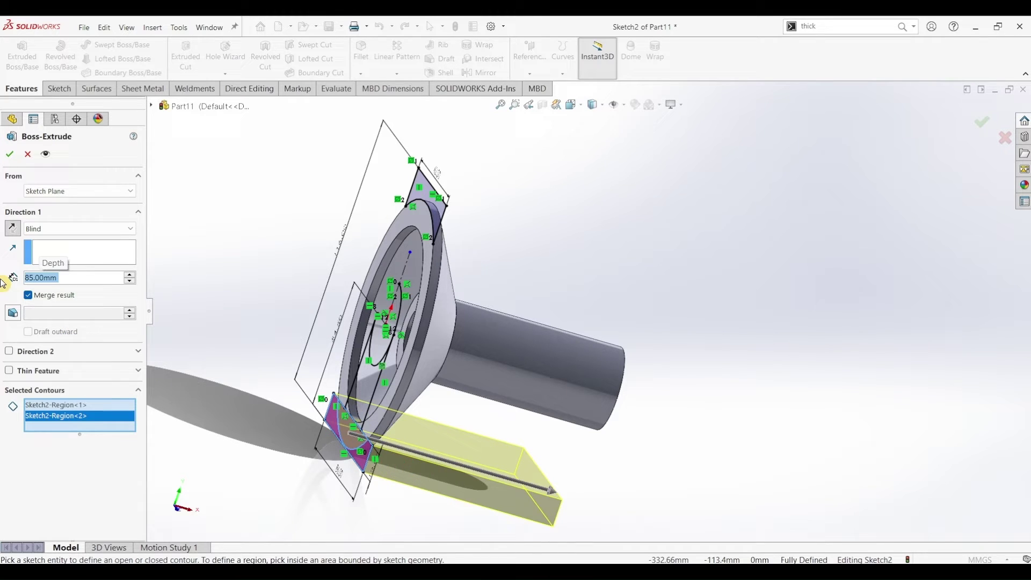
pyautogui.click(10, 154)
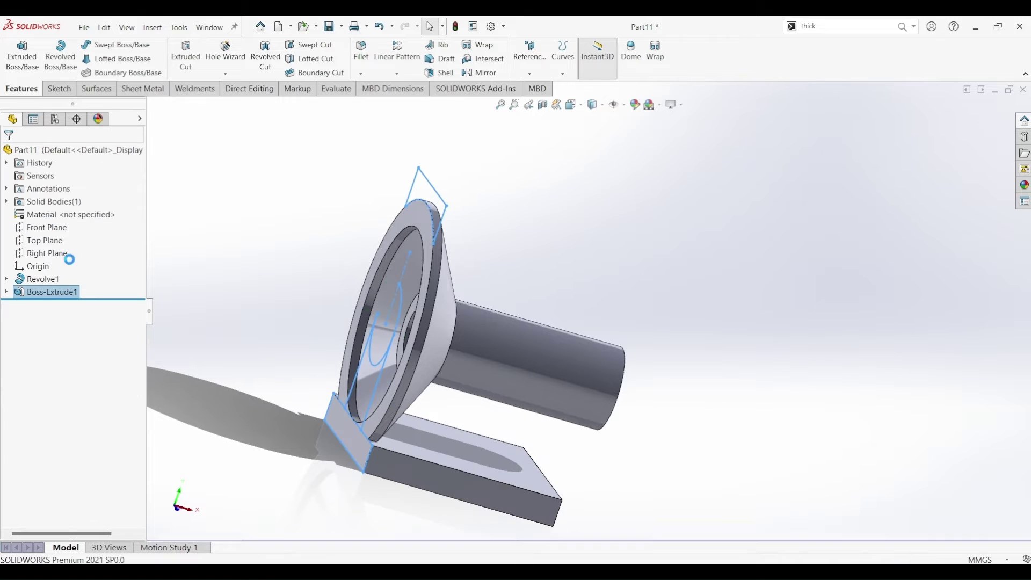
# - Start a boss extrusion from the shared sketch using the region below the hub circle, with a blind depth of 6 mm and merged result
pyautogui.click(7, 292)
pyautogui.click(46, 305)
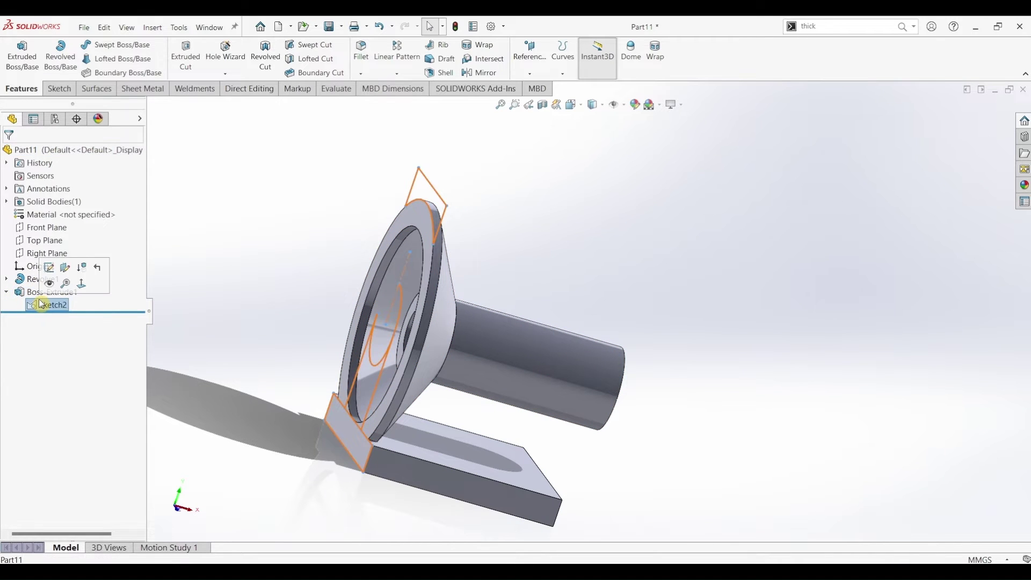
pyautogui.click(31, 68)
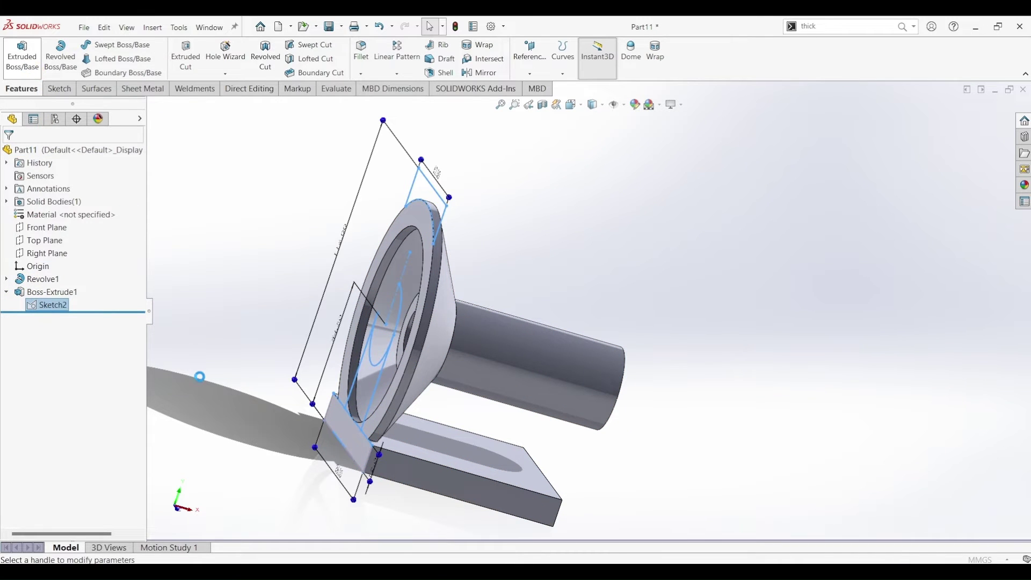
pyautogui.click(366, 380)
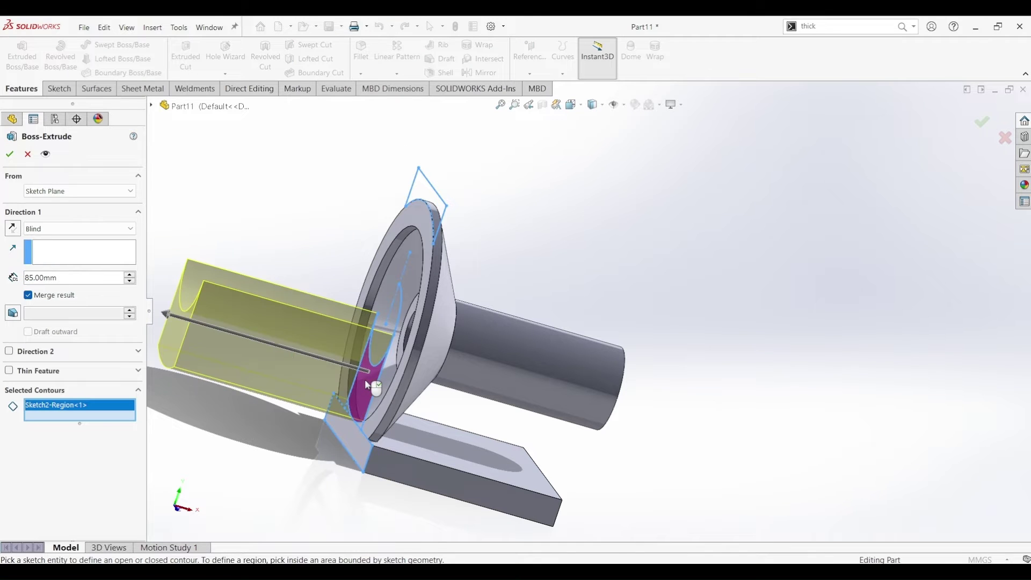
pyautogui.click(60, 258)
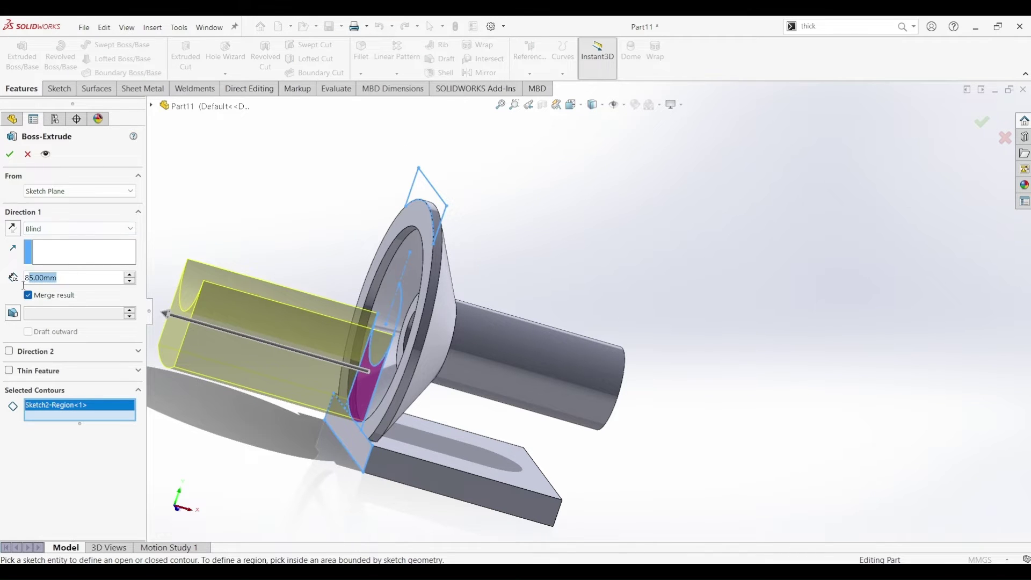
pyautogui.write('6')
pyautogui.press('Return')
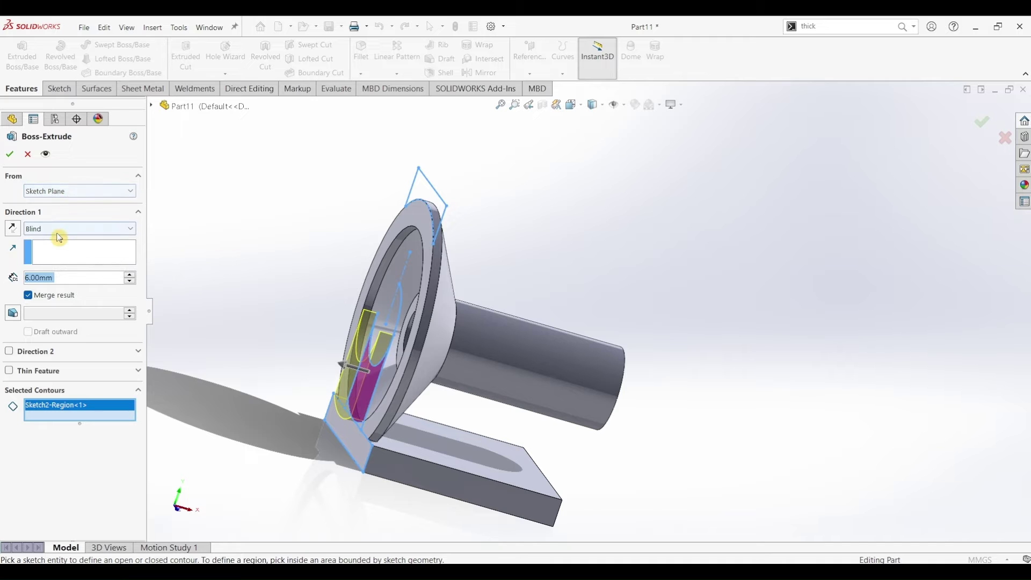
# - Set the extrusion's start condition to Surface/Face/Plane, using the base plate's end face below the cylinder's free end
pyautogui.click(70, 192)
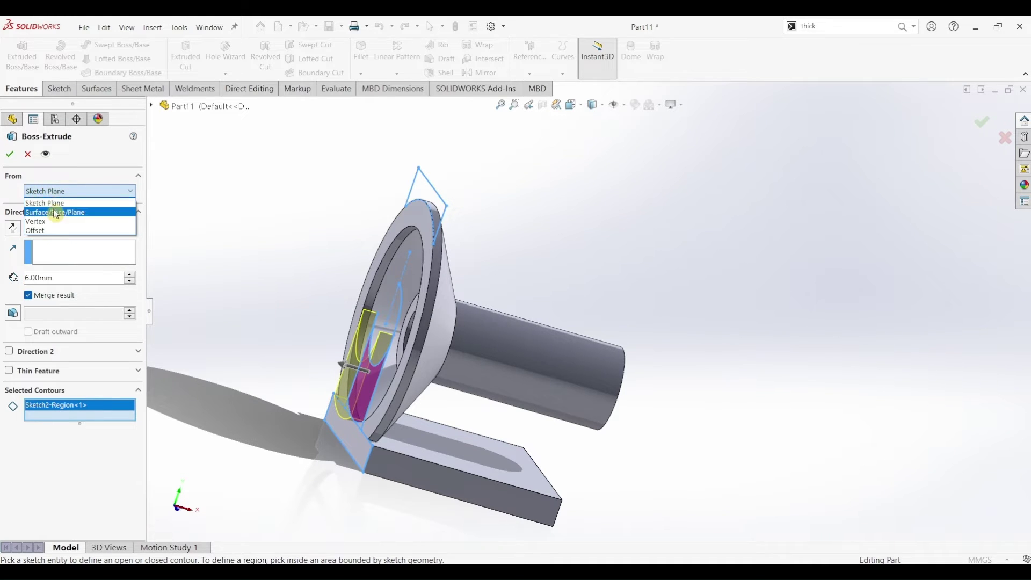
pyautogui.click(56, 212)
pyautogui.moveTo(637, 470); pyautogui.dragTo(392, 503, button='middle')
pyautogui.click(568, 486)
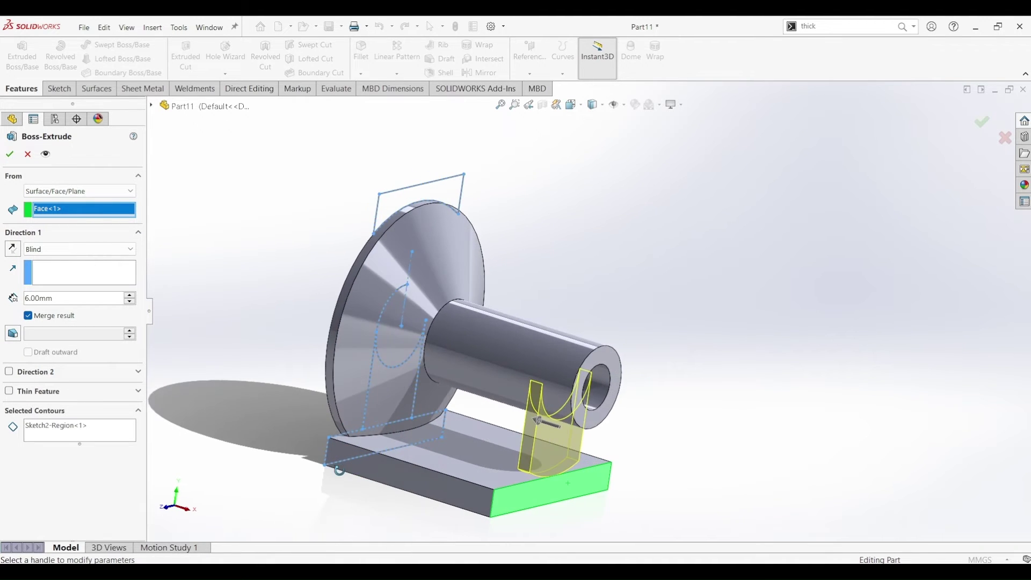
# - Add the two small corner regions between the rim arc and the base to the selected contours and complete the support extrusion
pyautogui.click(89, 432)
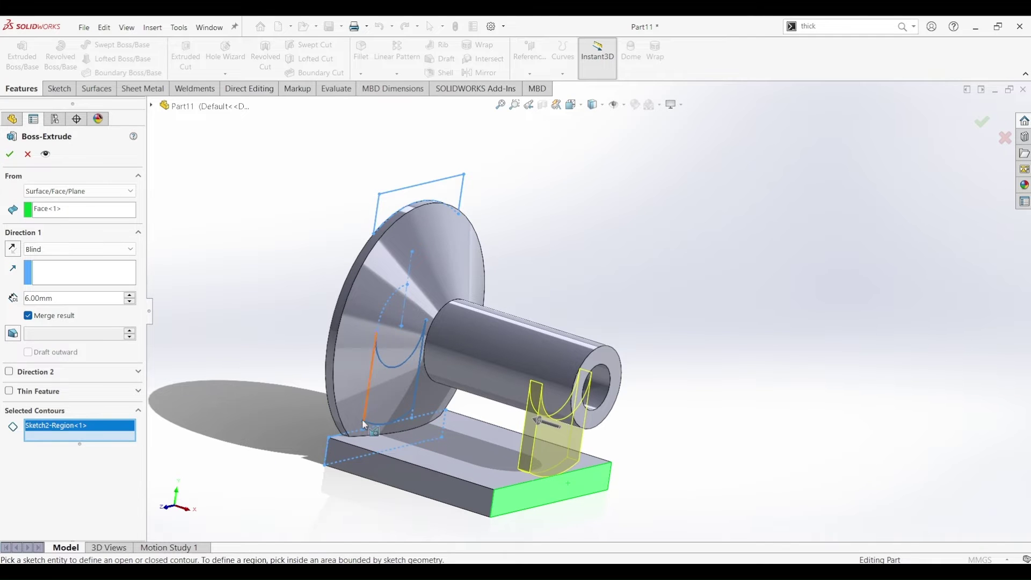
pyautogui.scroll(-4, 354, 432)
pyautogui.moveTo(353, 432); pyautogui.dragTo(451, 446, button='middle')
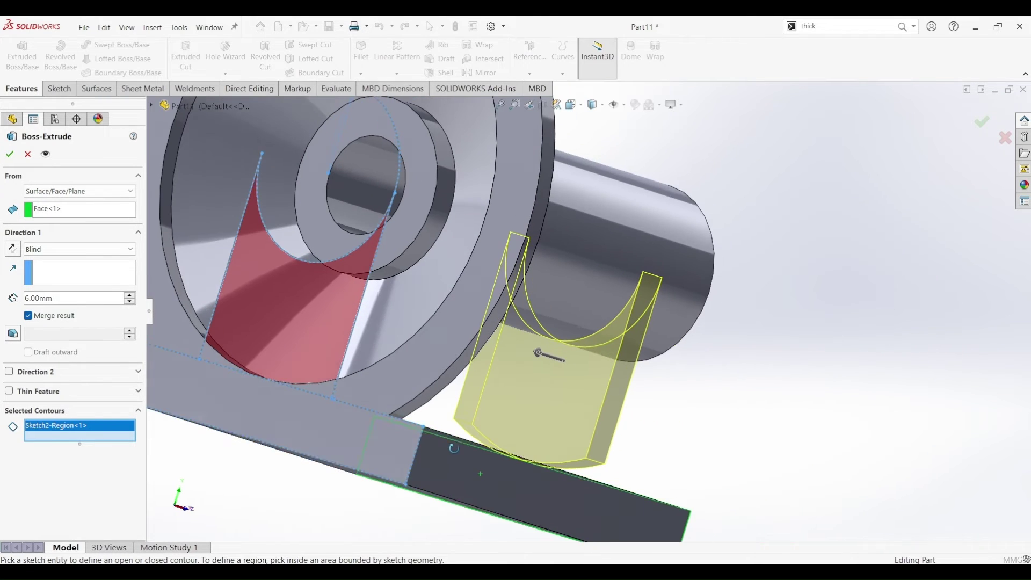
pyautogui.click(324, 391)
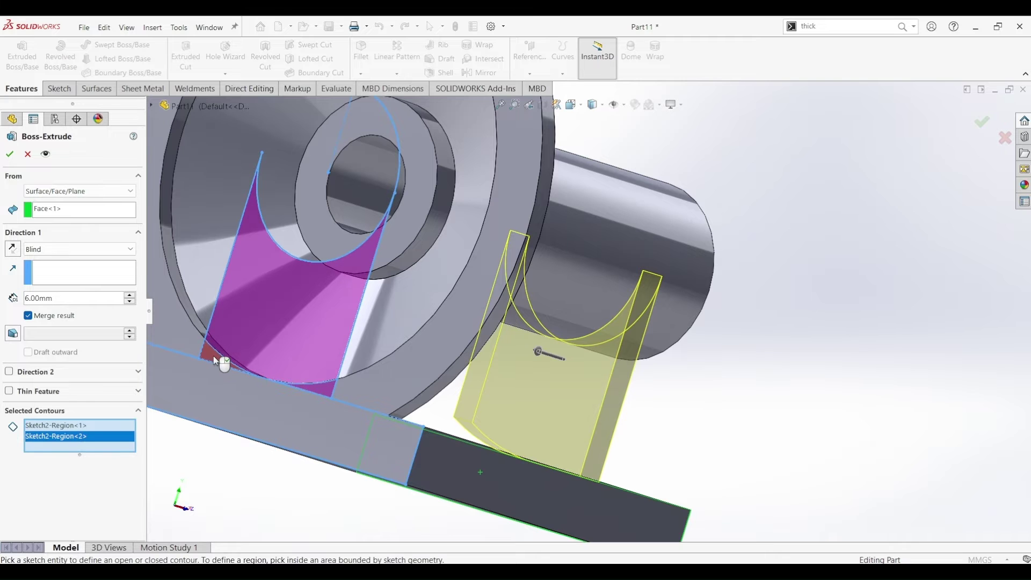
pyautogui.click(556, 450)
pyautogui.moveTo(621, 457); pyautogui.dragTo(537, 454, button='middle')
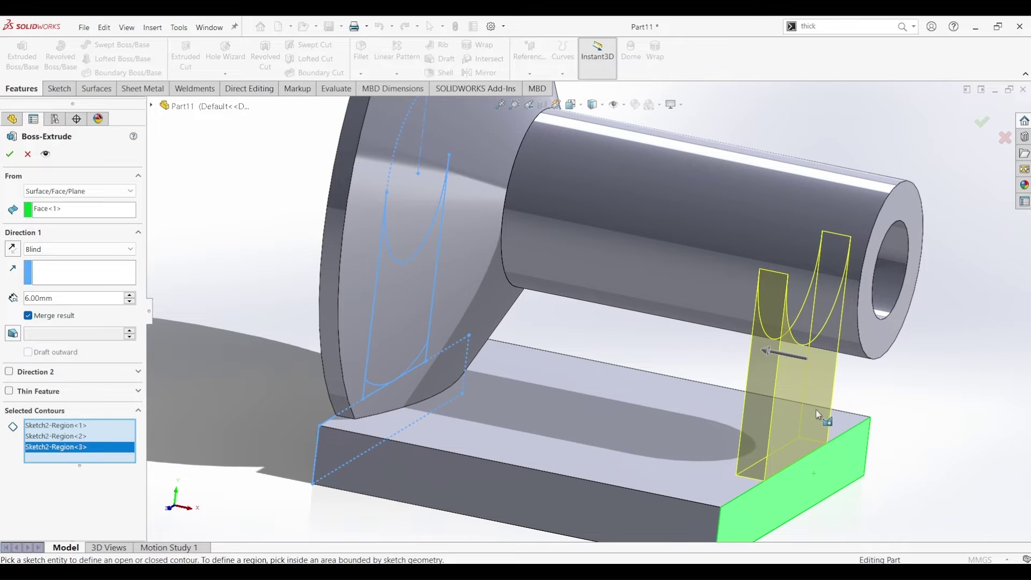
pyautogui.click(8, 156)
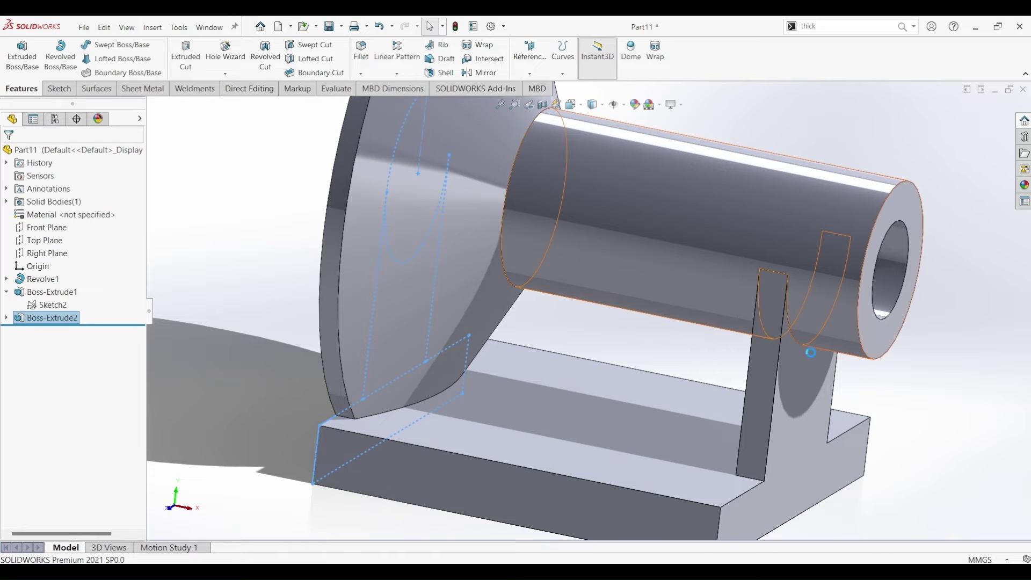
# - Extrude the shared sketch's upper plate region 4 mm blind in the reversed direction, toward the cylinder, with the result merged
pyautogui.scroll(4, 459, 402)
pyautogui.moveTo(434, 413); pyautogui.dragTo(477, 454, button='middle')
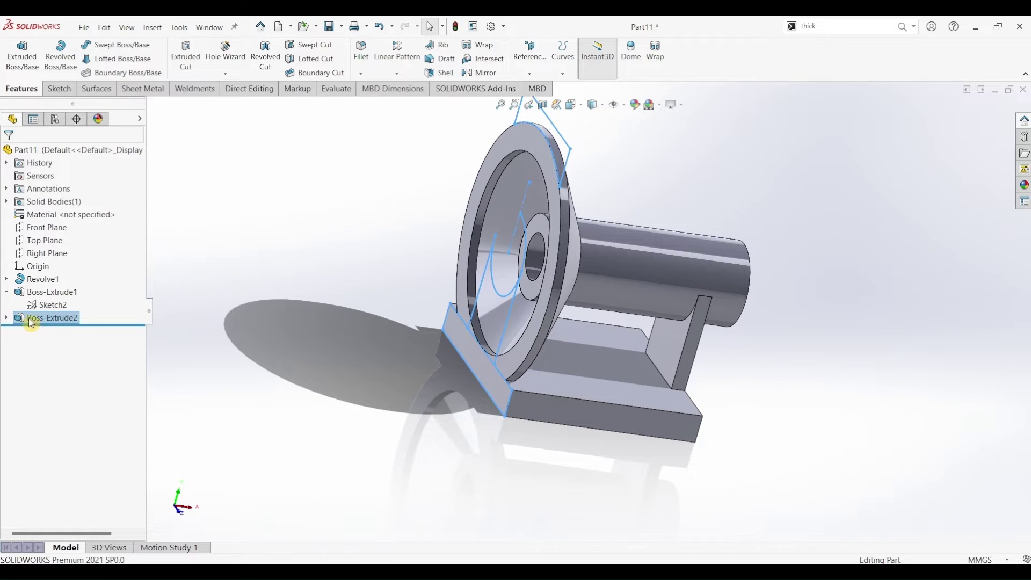
pyautogui.click(52, 306)
pyautogui.click(22, 54)
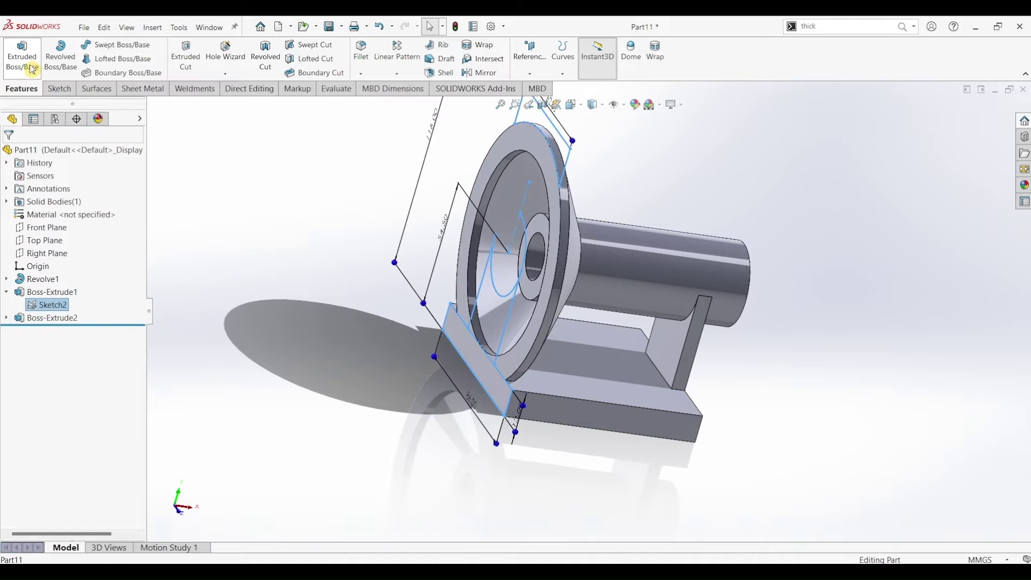
pyautogui.click(537, 117)
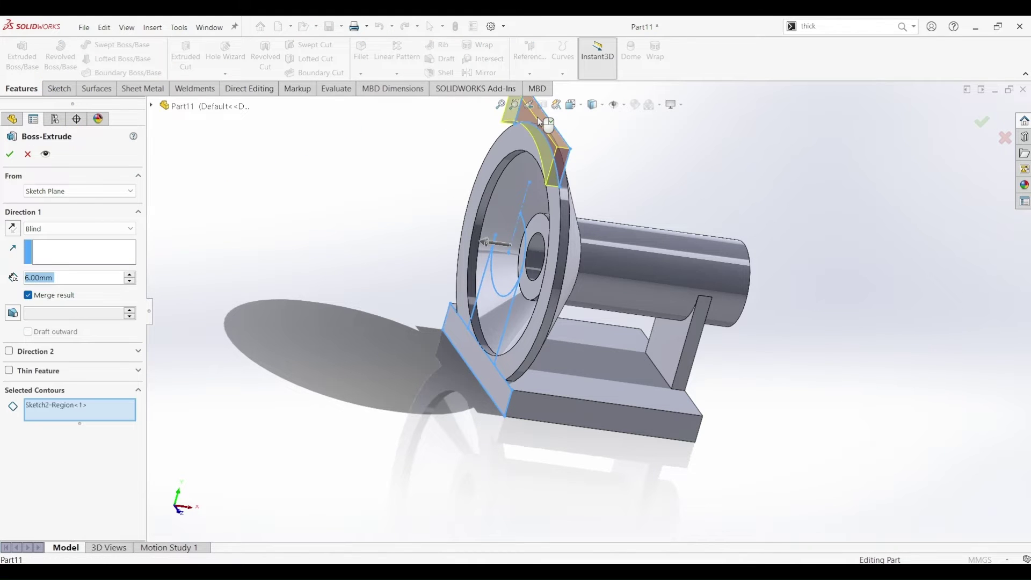
pyautogui.click(14, 228)
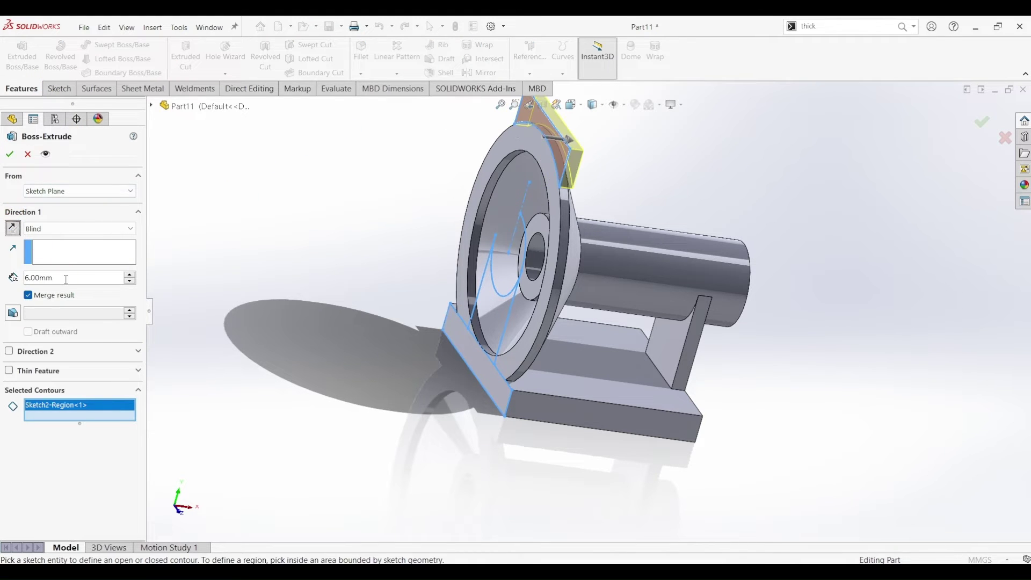
pyautogui.write('4')
pyautogui.press('Return')
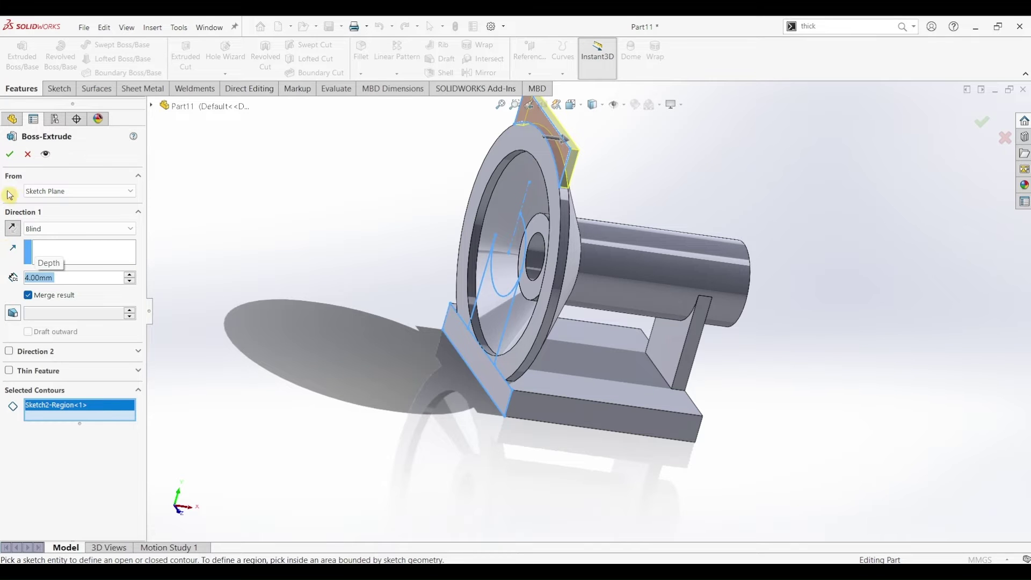
pyautogui.click(12, 155)
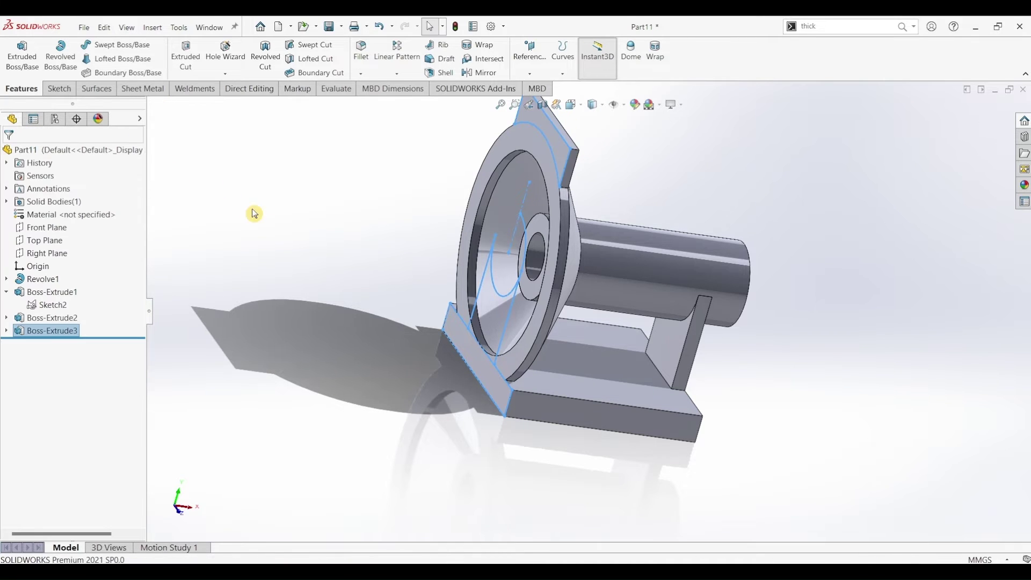
# - Sketch a rectangle about 11 mm wide and 33 mm tall on the support's inner face, running from the hub down into the base
pyautogui.hotkey('ctrl', '7')
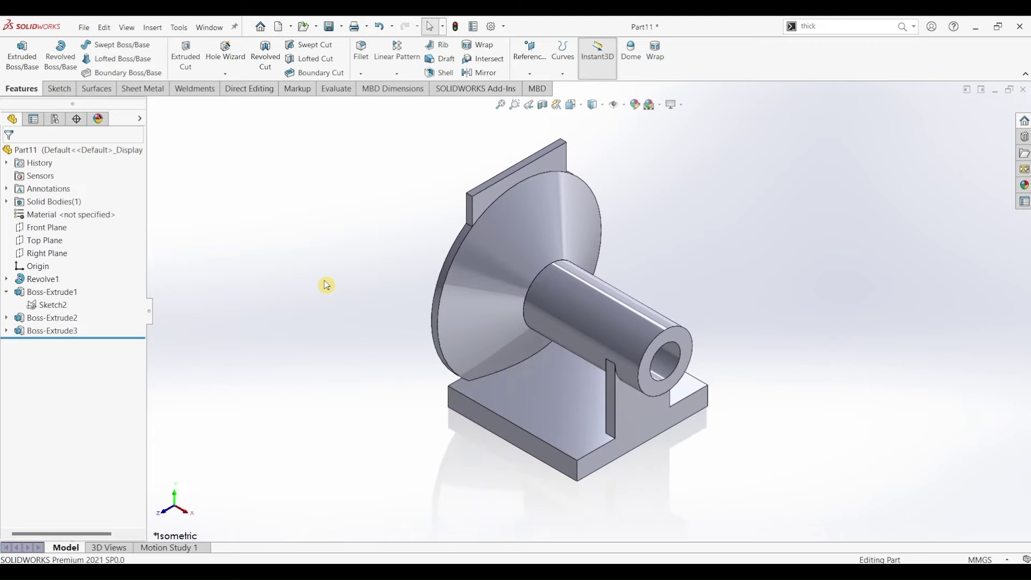
pyautogui.moveTo(516, 374); pyautogui.dragTo(555, 362, button='middle')
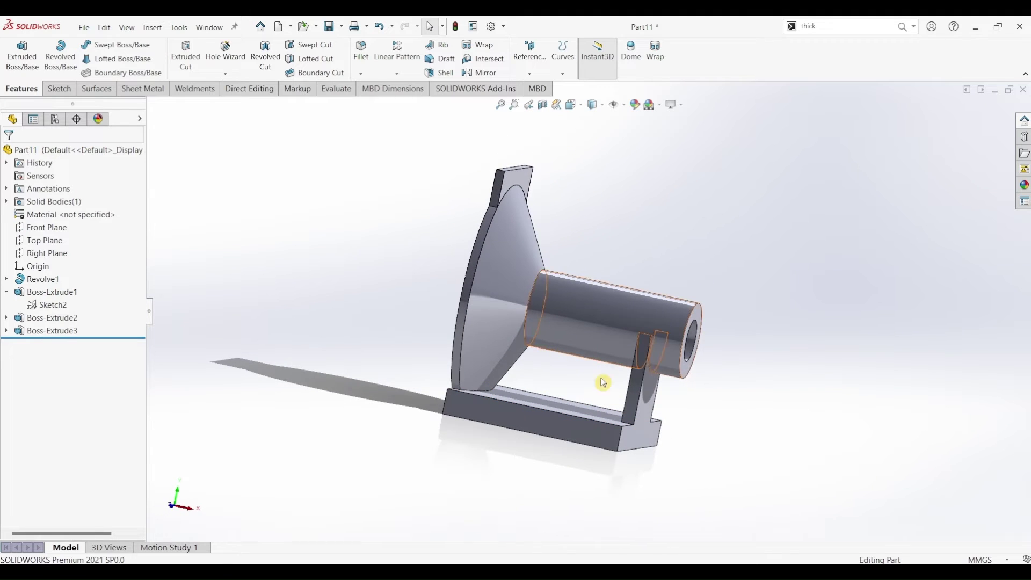
pyautogui.click(574, 363)
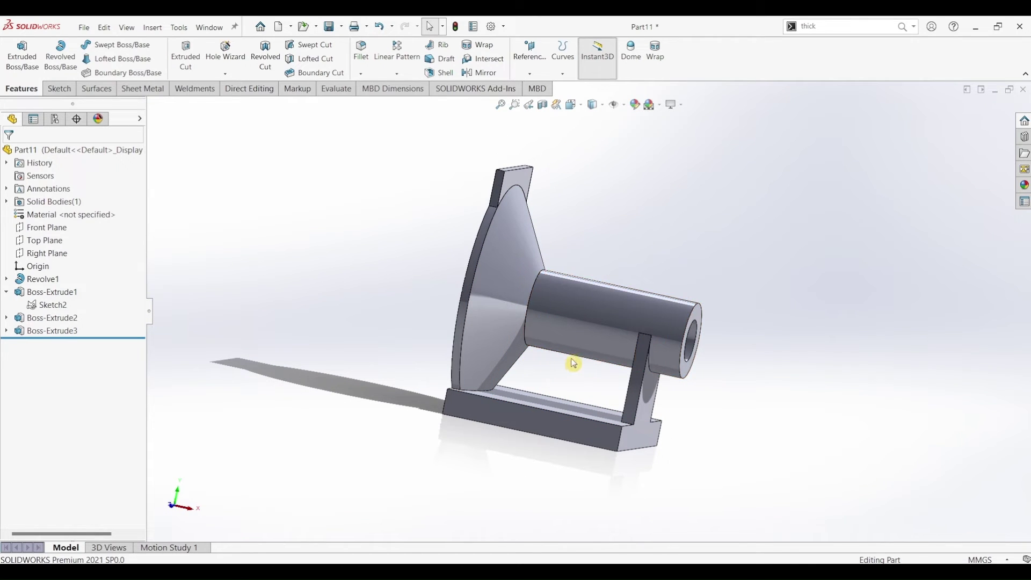
pyautogui.moveTo(555, 376); pyautogui.dragTo(626, 396, button='middle')
pyautogui.click(625, 393)
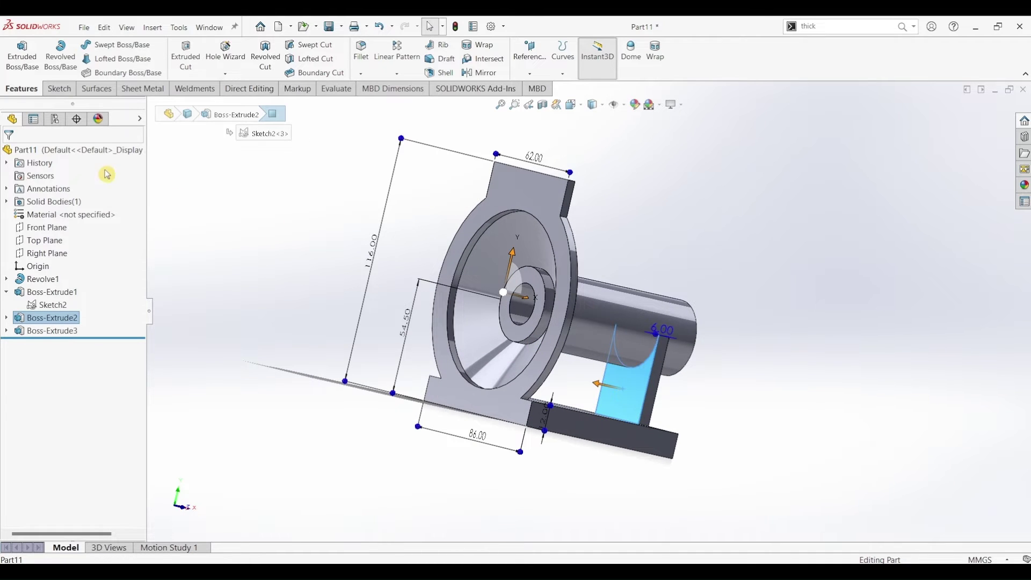
pyautogui.click(59, 88)
pyautogui.click(26, 64)
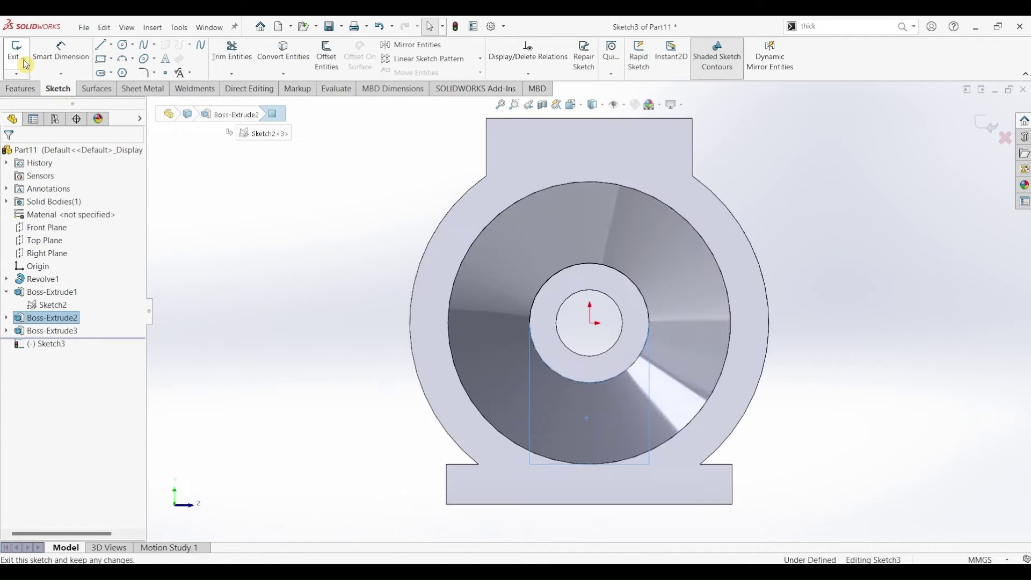
pyautogui.click(104, 62)
pyautogui.click(571, 369)
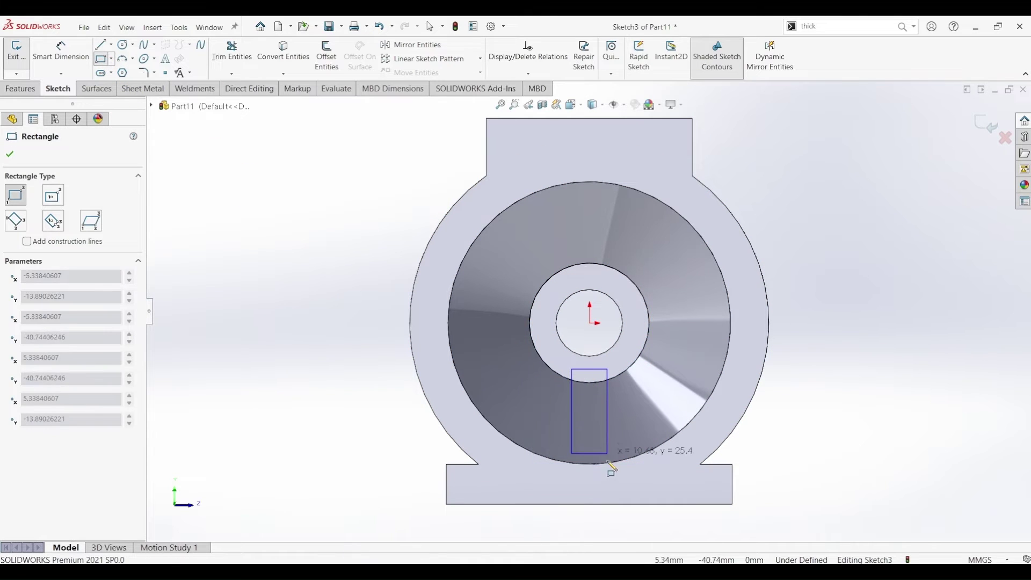
pyautogui.click(609, 478)
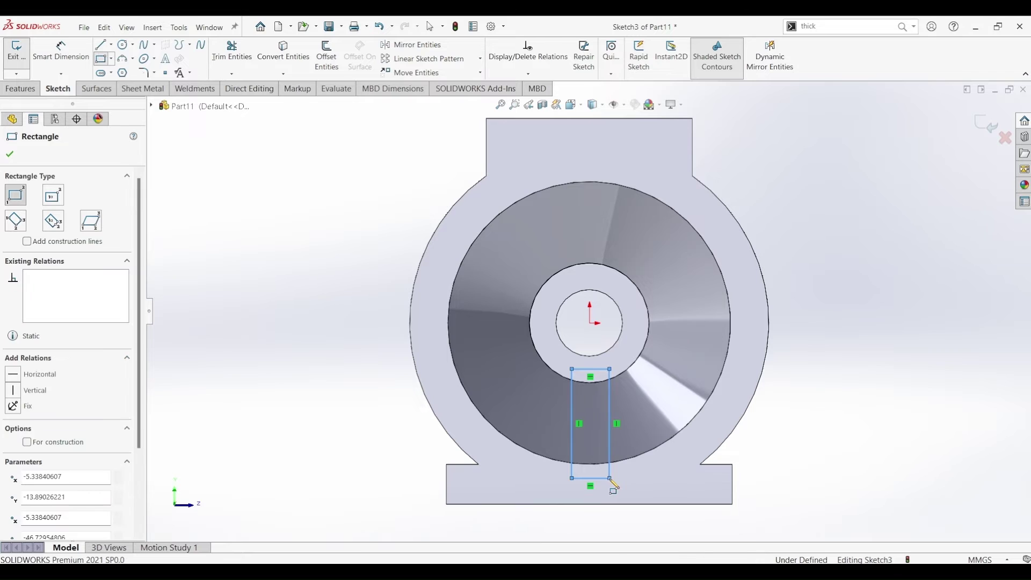
# - Dimension the rectangle's top edge and set its width to 6 mm
pyautogui.click(61, 53)
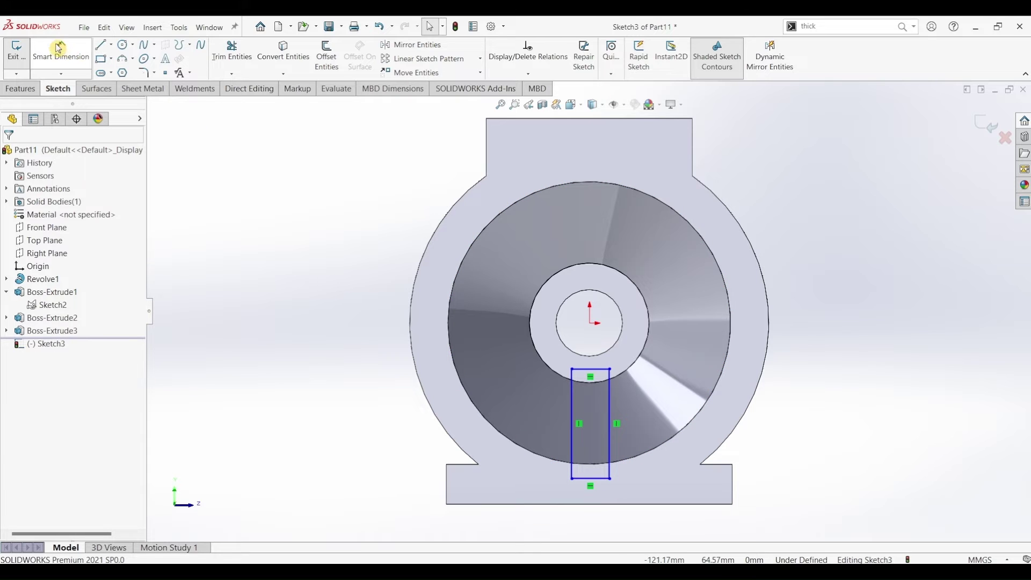
pyautogui.click(597, 369)
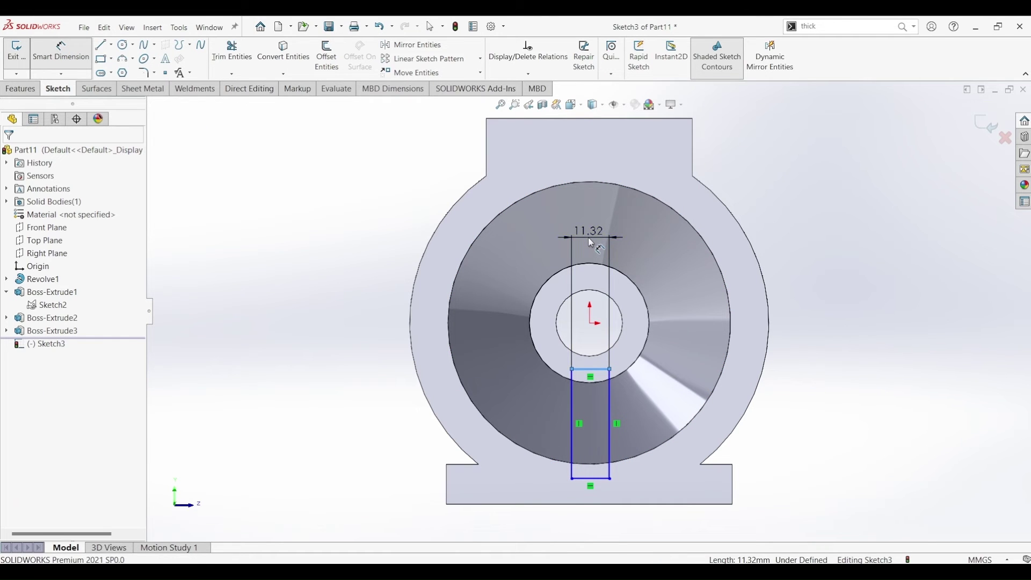
pyautogui.click(591, 243)
pyautogui.press('Return')
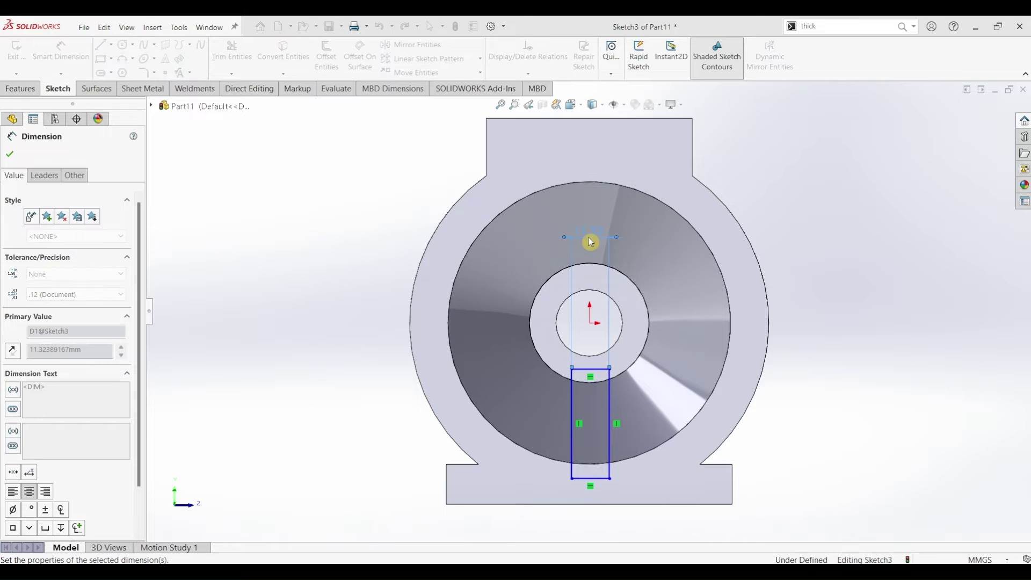
pyautogui.press('Escape')
# - Draw a vertical construction centerline about 51 mm long from the origin up into the upper plate
pyautogui.click(111, 44)
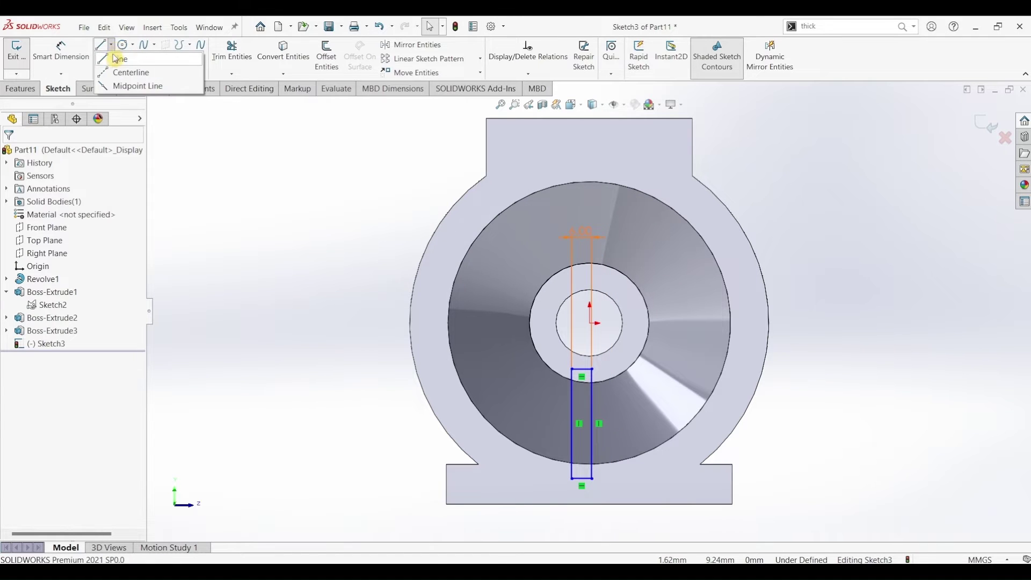
pyautogui.click(115, 59)
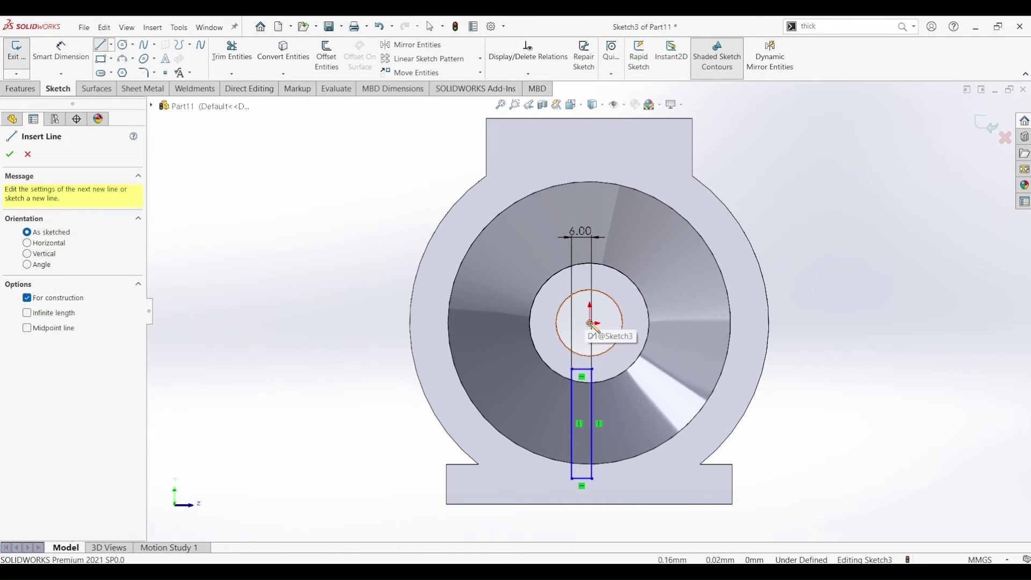
pyautogui.moveTo(589, 323); pyautogui.dragTo(590, 152)
pyautogui.press('Escape')
# - Move the 6 mm wide rib rectangle sideways so that it straddles the vertical centerline
pyautogui.click(588, 368)
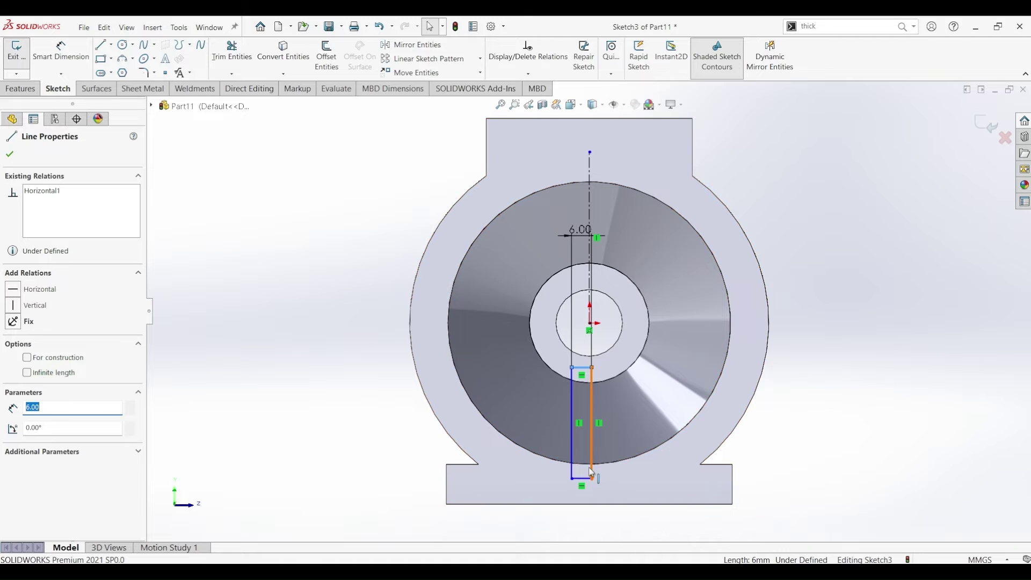
pyautogui.click(593, 468)
pyautogui.moveTo(598, 465); pyautogui.dragTo(601, 464)
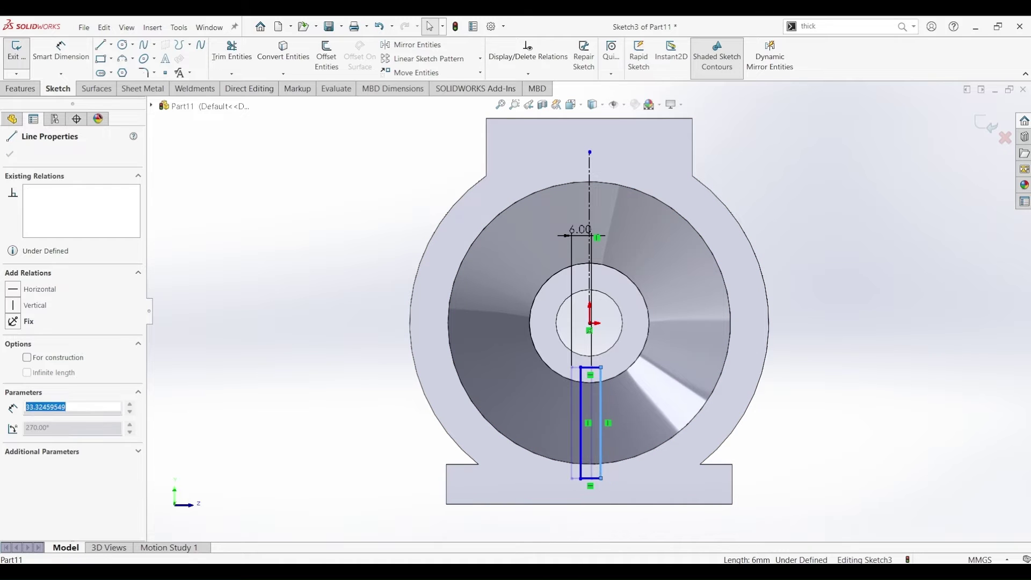
pyautogui.press('Escape')
# - Make the rectangle's two vertical sides symmetric about the construction centerline
pyautogui.click(580, 393)
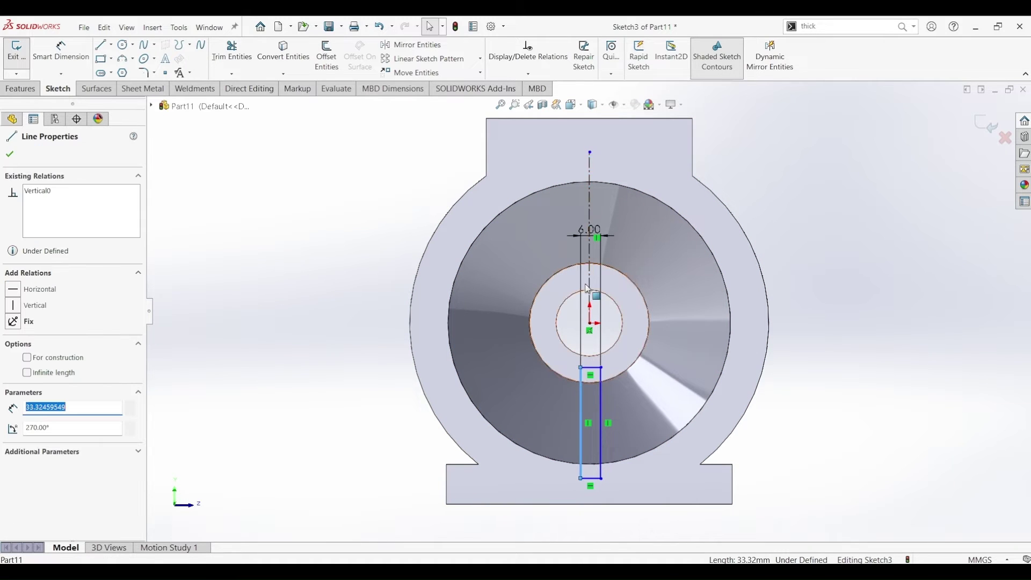
pyautogui.keyDown('ctrl'); pyautogui.click(592, 278); pyautogui.keyUp('ctrl')
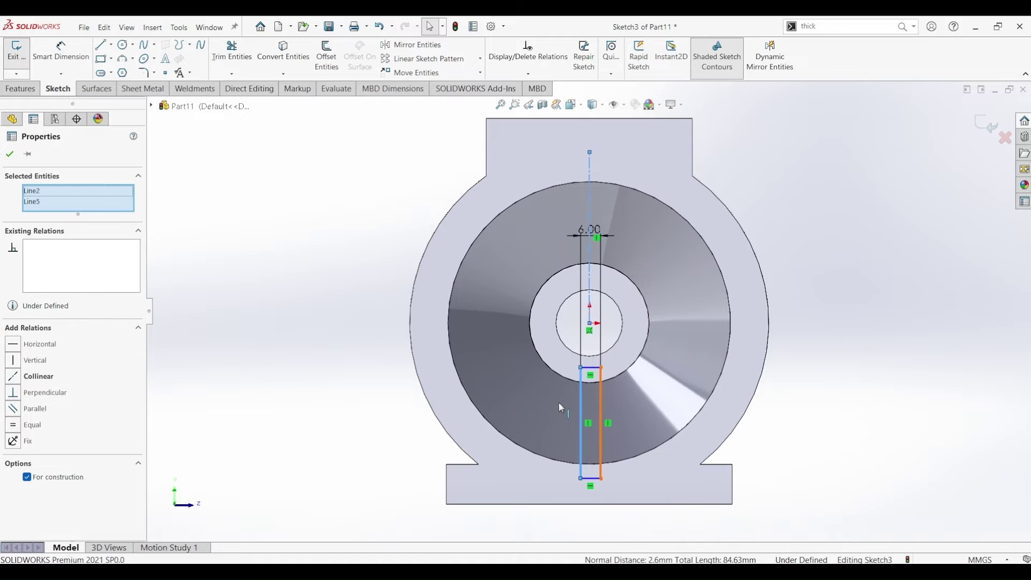
pyautogui.keyDown('ctrl'); pyautogui.click(600, 423); pyautogui.keyUp('ctrl')
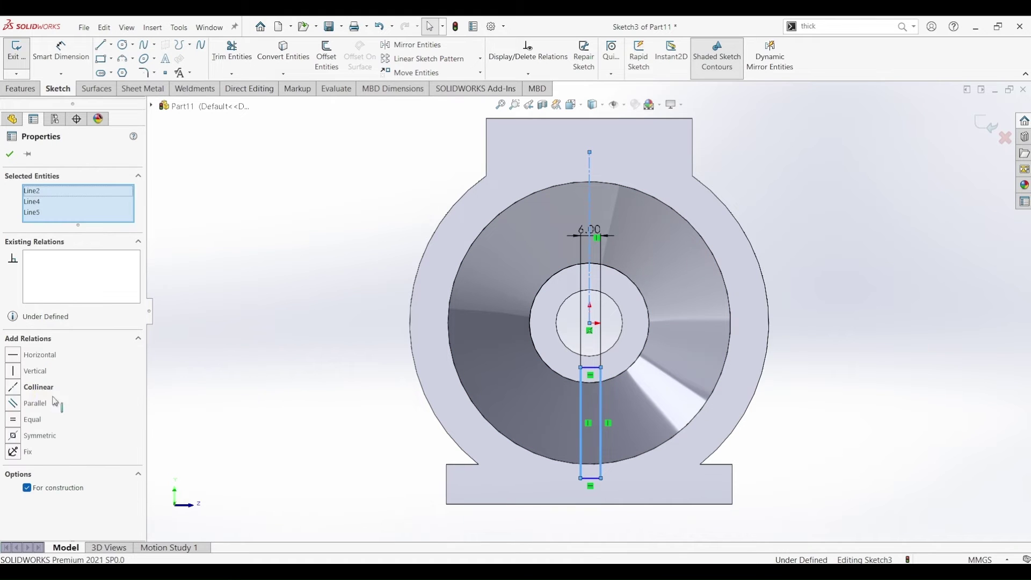
pyautogui.click(14, 435)
pyautogui.click(12, 156)
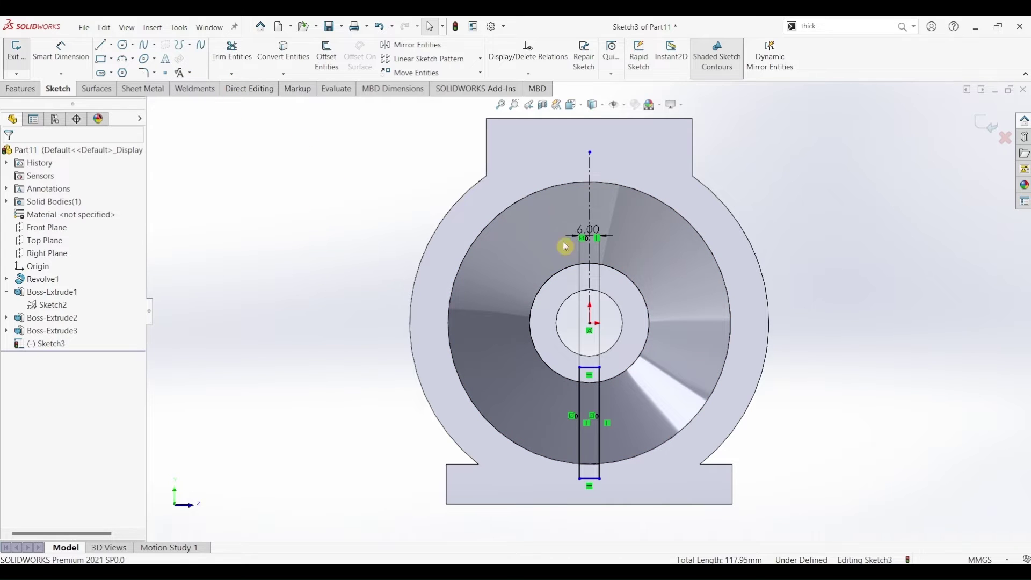
# - Convert the hub's outer circular edge into the sketch and power-trim the rectangle's top and the excess circle, leaving the arc between the sides
pyautogui.click(286, 57)
pyautogui.click(646, 353)
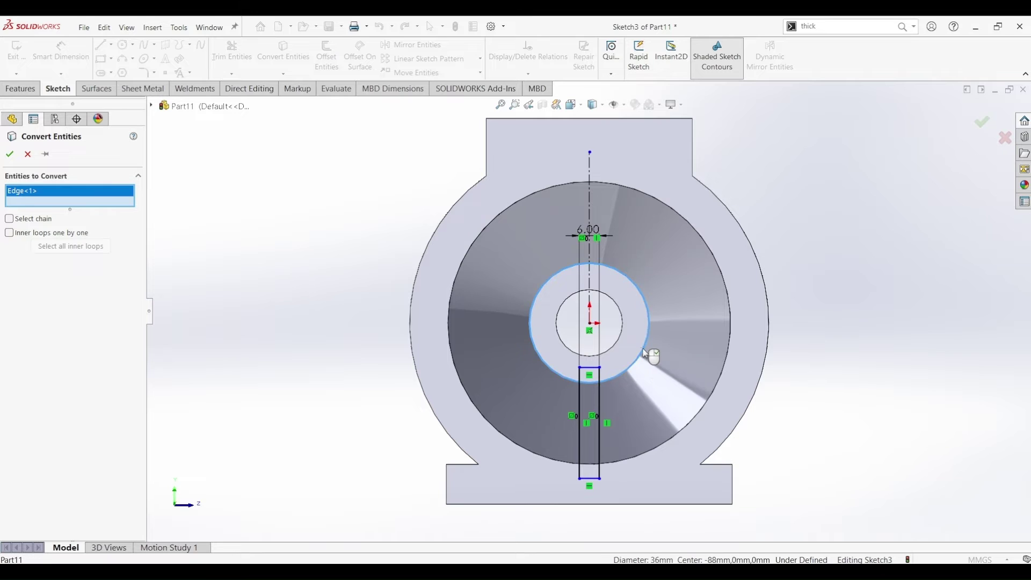
pyautogui.click(9, 154)
pyautogui.click(232, 51)
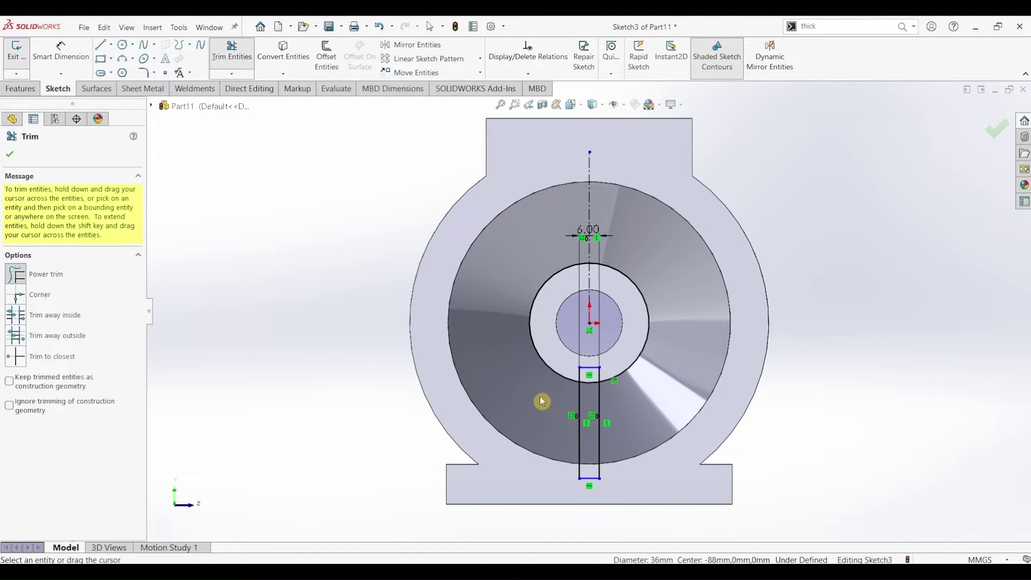
pyautogui.moveTo(542, 402)
pyautogui.mouseDown()
pyautogui.moveTo(555, 366)
pyautogui.moveTo(636, 379)
pyautogui.mouseUp()
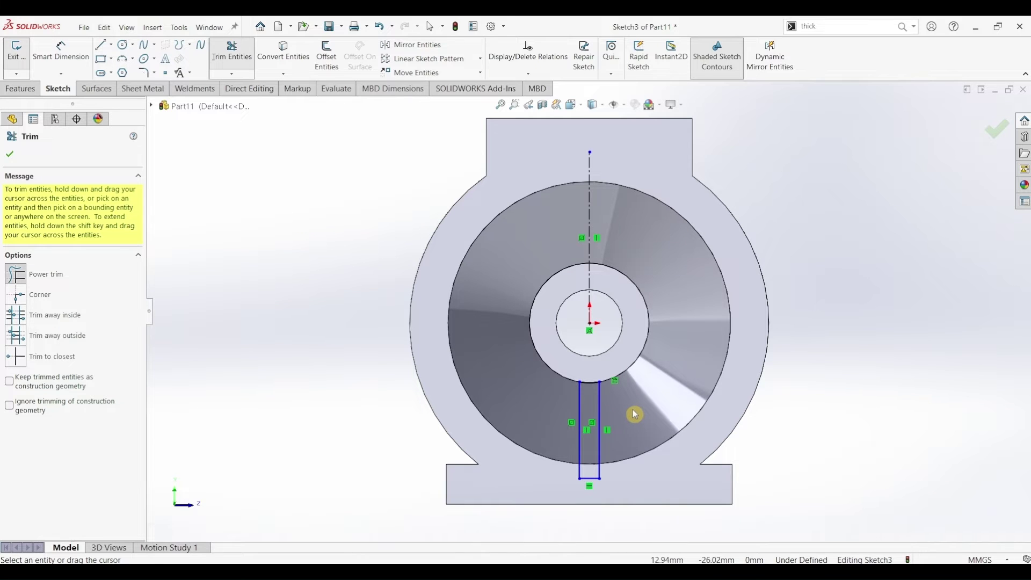
pyautogui.press('Escape')
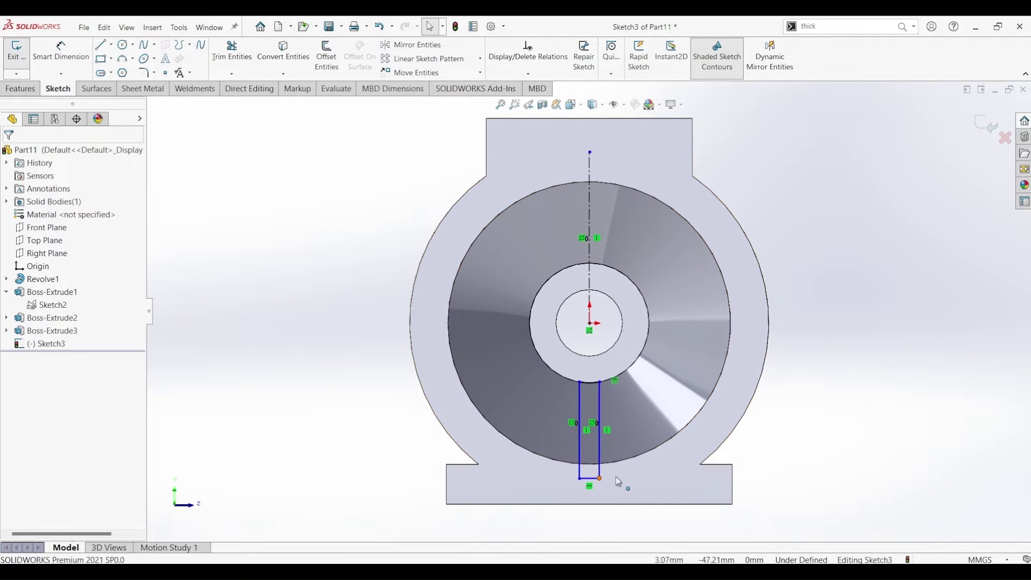
# - Align the rib profile's lower corner horizontally with the vertex where the flange's round edge meets the base
pyautogui.click(599, 477)
pyautogui.keyDown('ctrl'); pyautogui.click(700, 465); pyautogui.keyUp('ctrl')
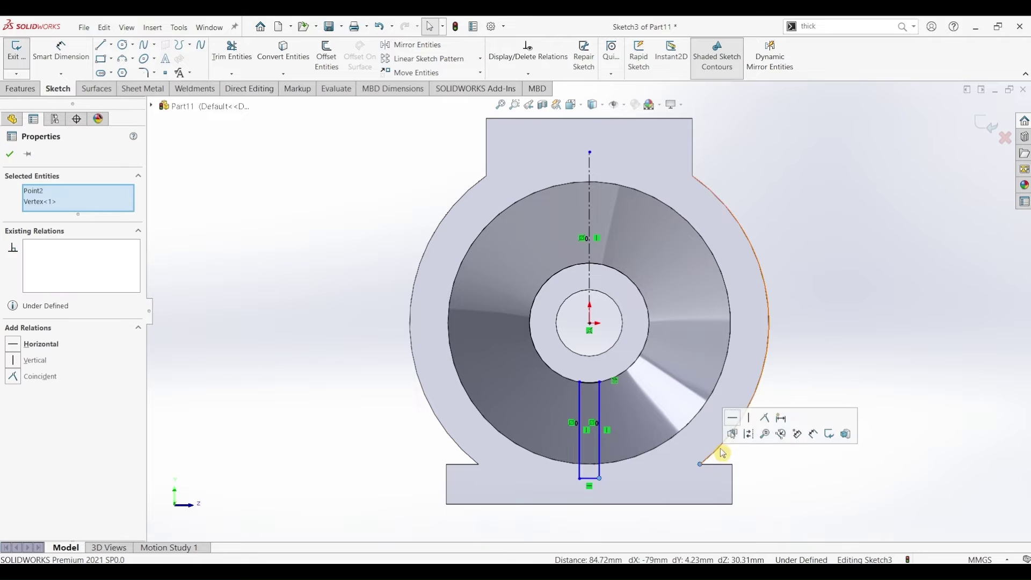
pyautogui.click(739, 420)
pyautogui.click(241, 272)
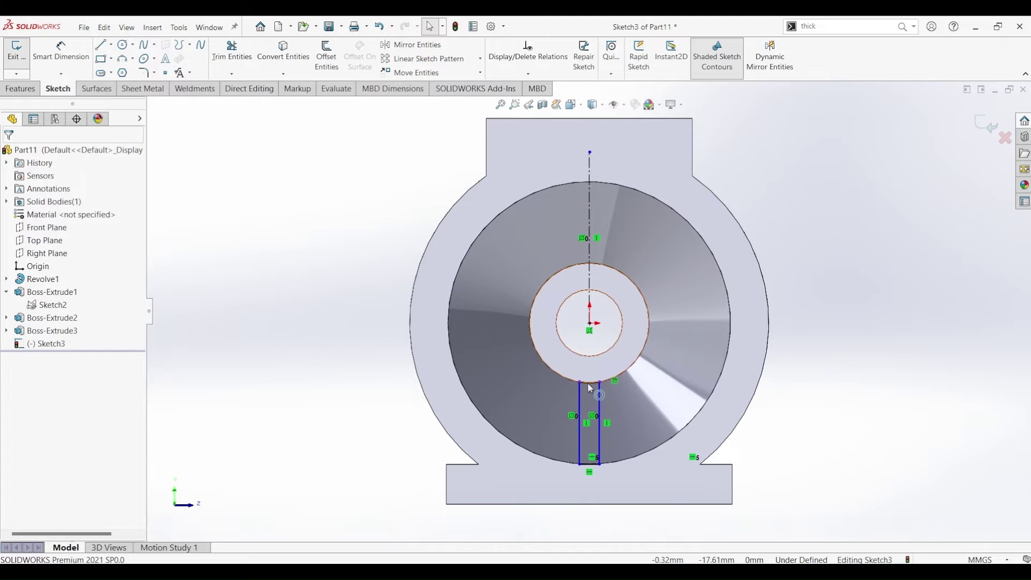
pyautogui.click(251, 180)
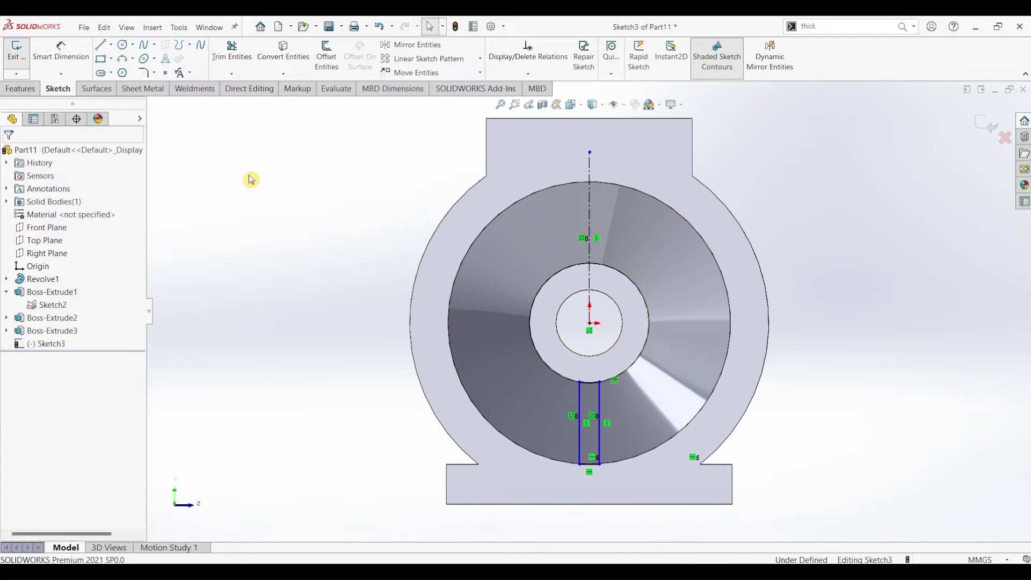
# - Extrude the rib profile from the support up to the flange's conical outer surface, with the result merged
pyautogui.click(23, 89)
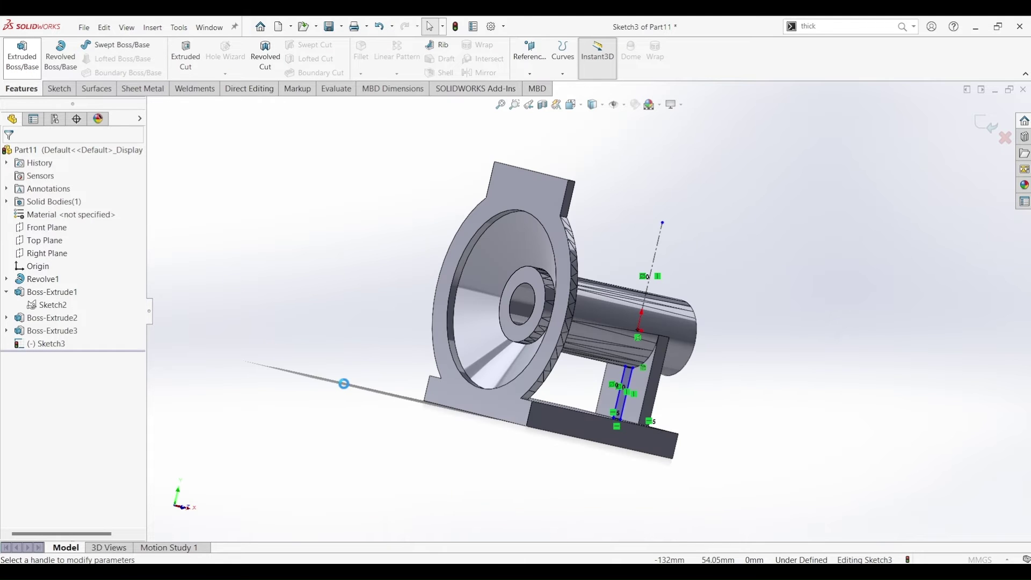
pyautogui.moveTo(248, 306); pyautogui.dragTo(194, 322, button='middle')
pyautogui.click(84, 229)
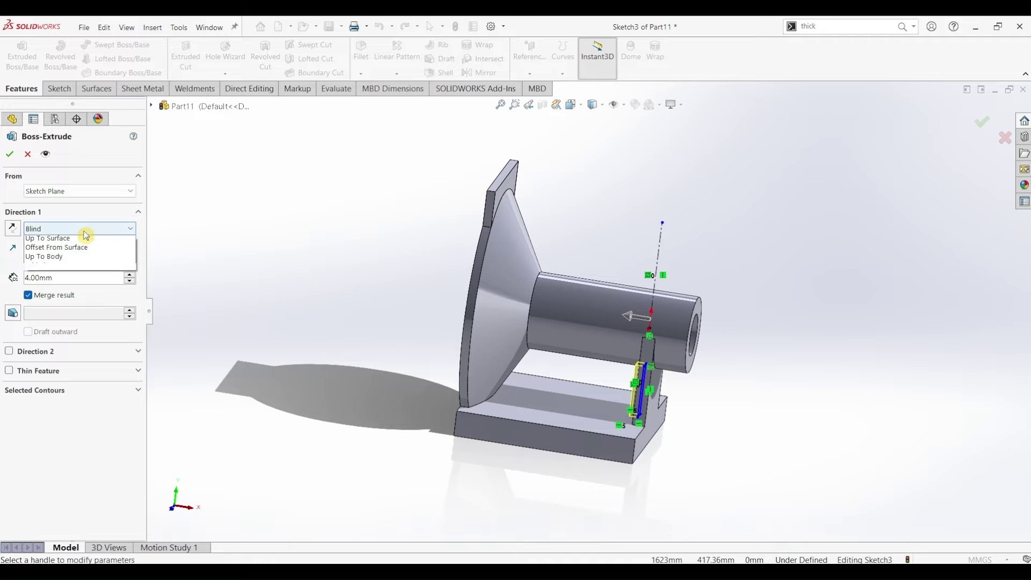
pyautogui.click(64, 277)
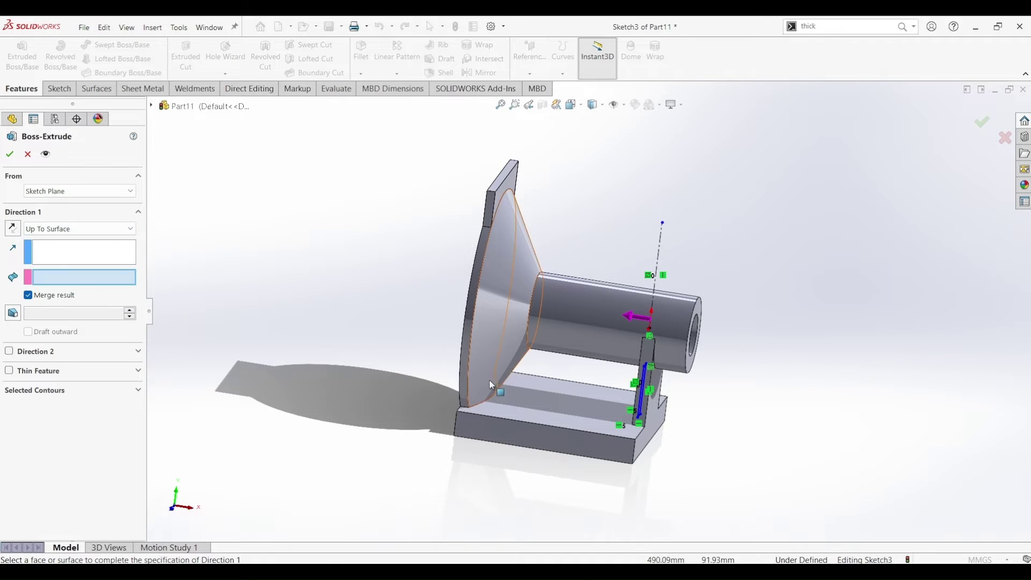
pyautogui.click(495, 359)
pyautogui.click(10, 154)
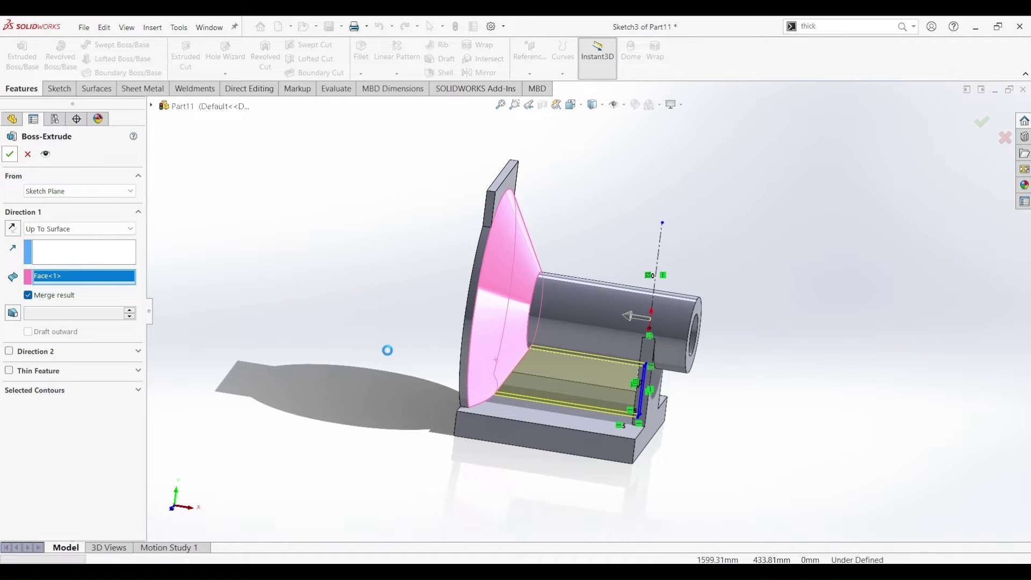
pyautogui.moveTo(432, 463); pyautogui.dragTo(402, 471, button='middle')
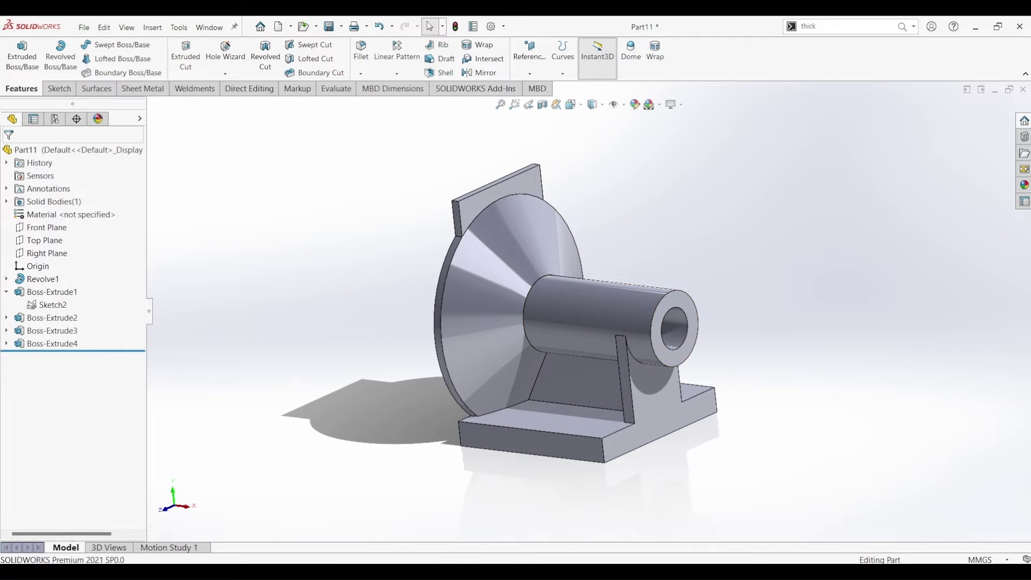
# - Check the Part_130 PDF drawing and create a reference plane 12 mm from the flange's open front face, with the offset flipped toward the cylinder
pyautogui.hotkey('alt', 'Tab')
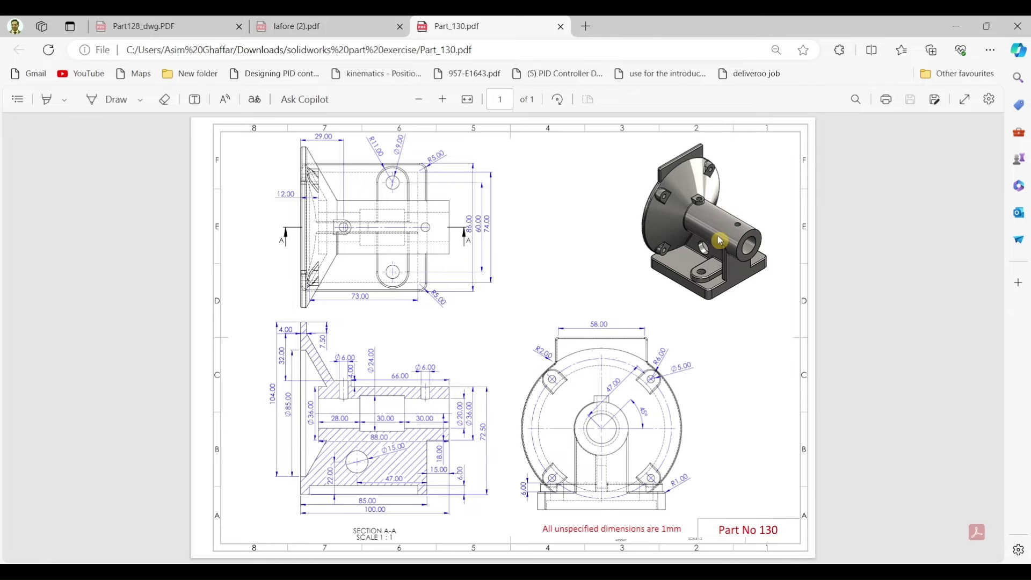
pyautogui.click(959, 34)
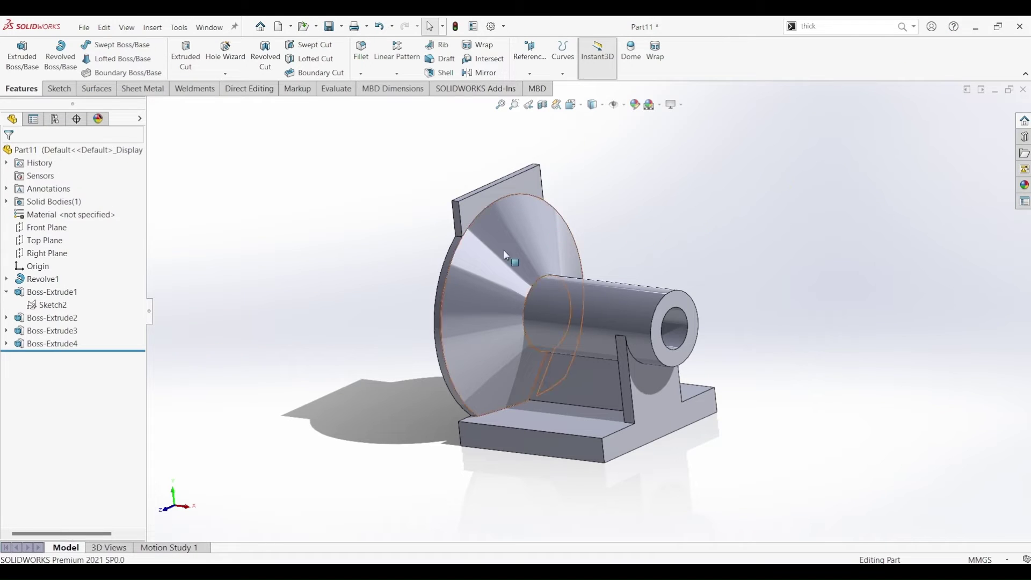
pyautogui.click(198, 281)
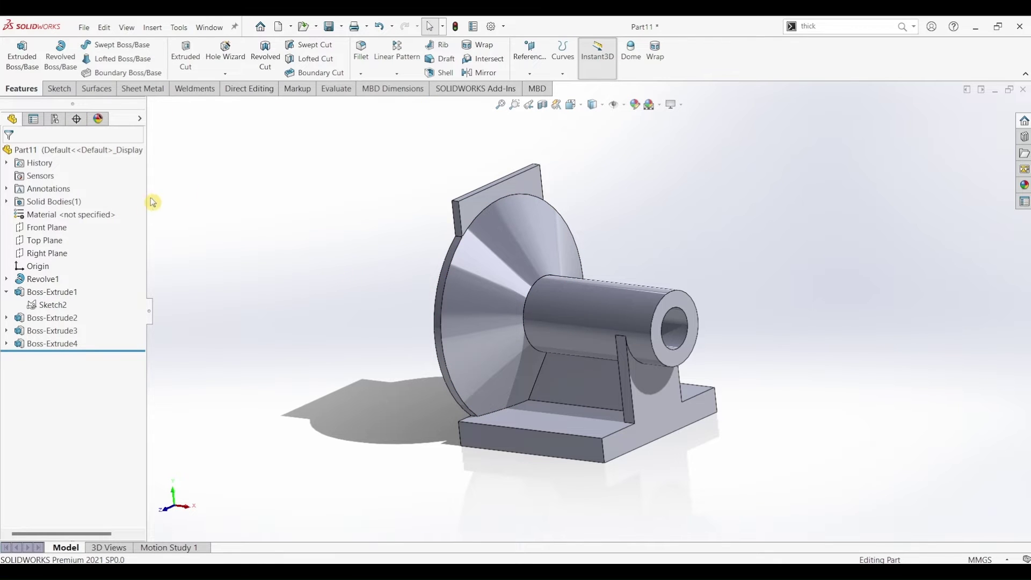
pyautogui.moveTo(315, 271); pyautogui.dragTo(337, 258, button='middle')
pyautogui.click(527, 203)
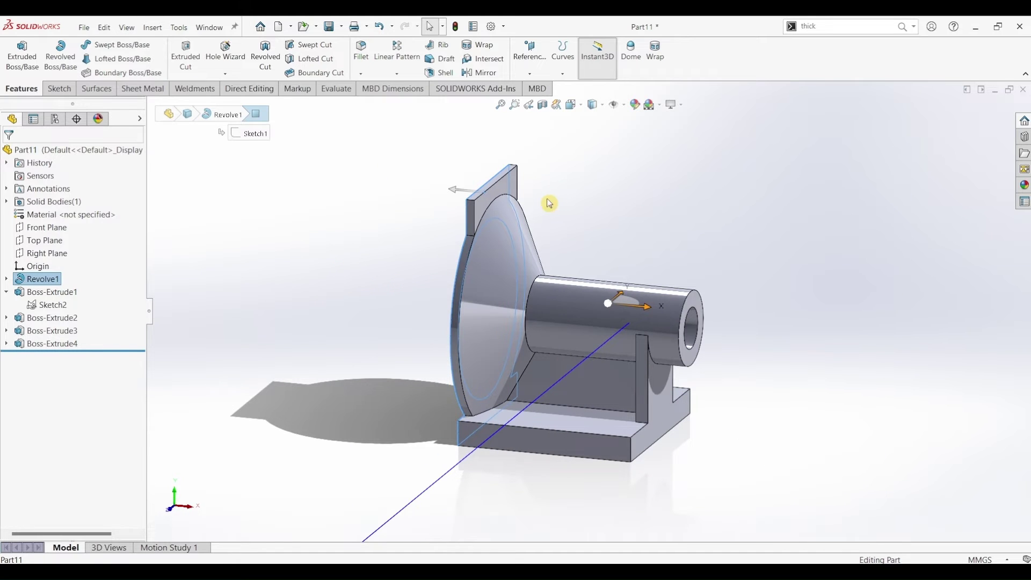
pyautogui.click(537, 71)
pyautogui.click(540, 70)
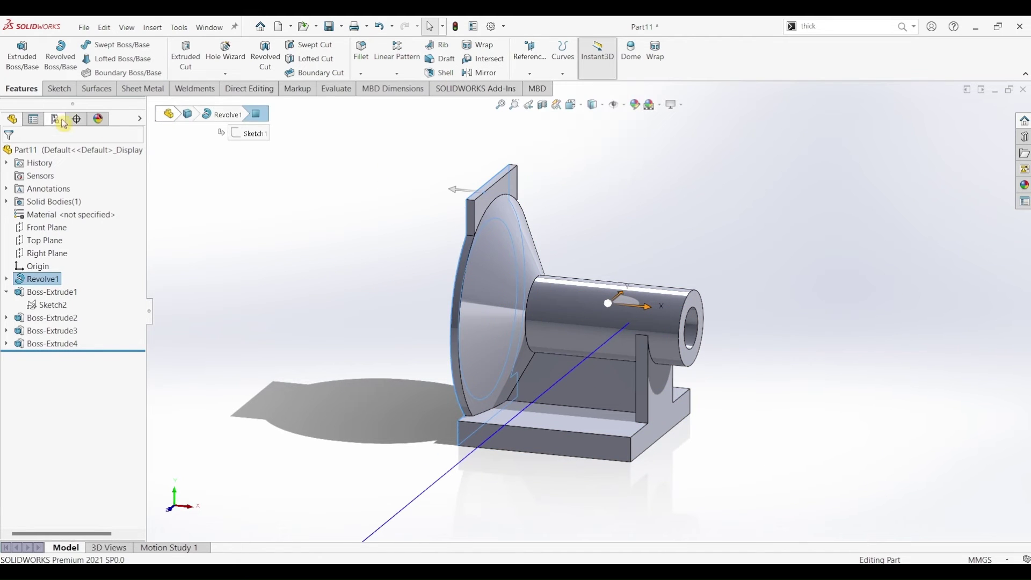
pyautogui.click(539, 71)
pyautogui.click(537, 82)
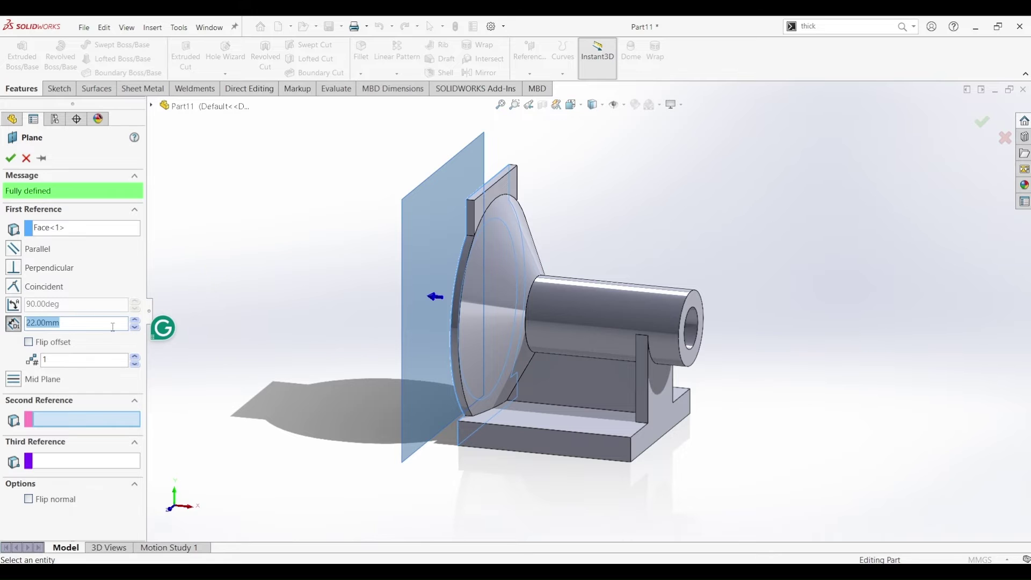
pyautogui.write('12')
pyautogui.press('Return')
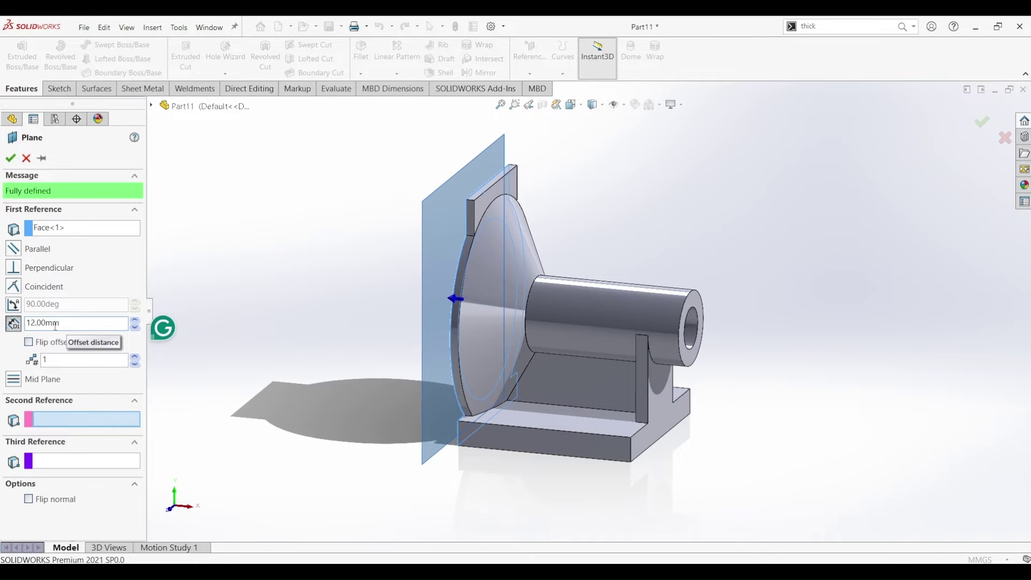
pyautogui.click(29, 342)
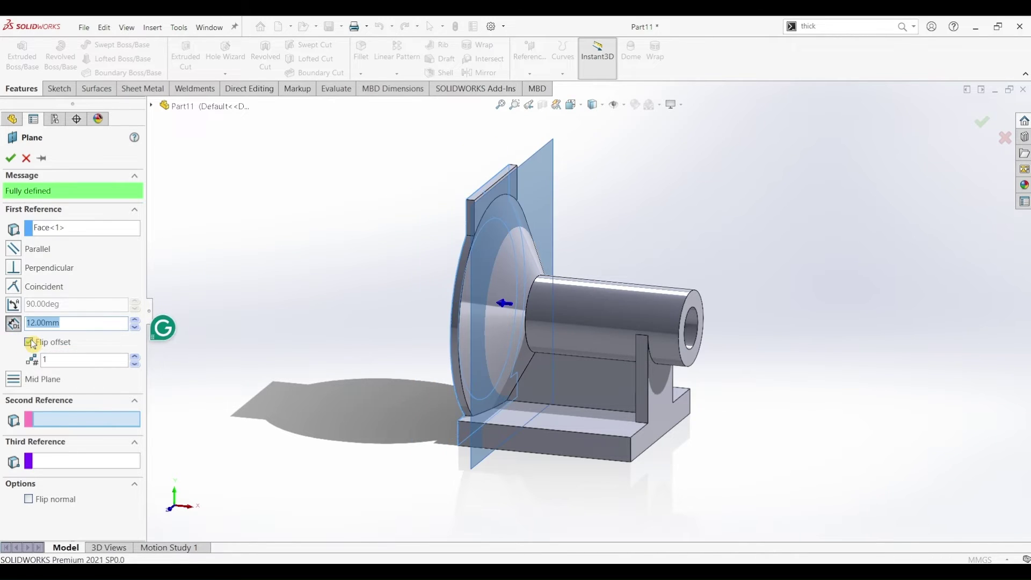
pyautogui.click(10, 157)
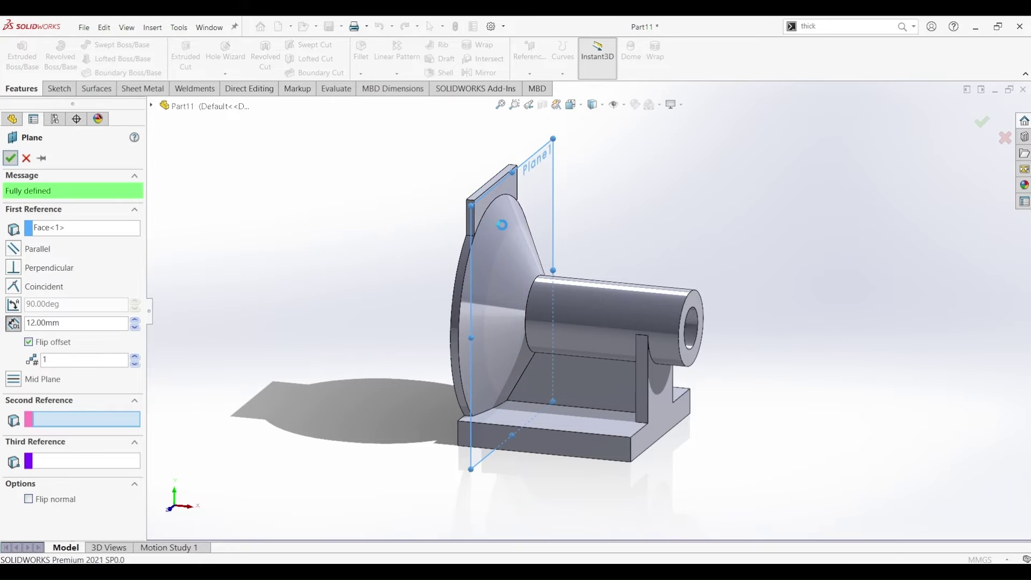
# - Start a sketch on the new offset plane and draw a construction circle of about 50 mm radius centred on the origin
pyautogui.click(52, 90)
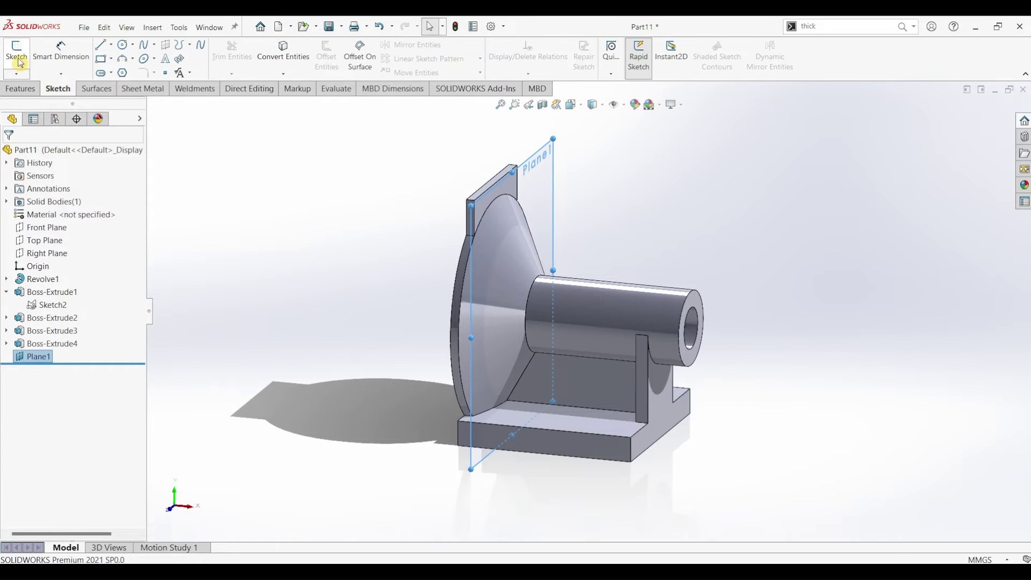
pyautogui.click(16, 53)
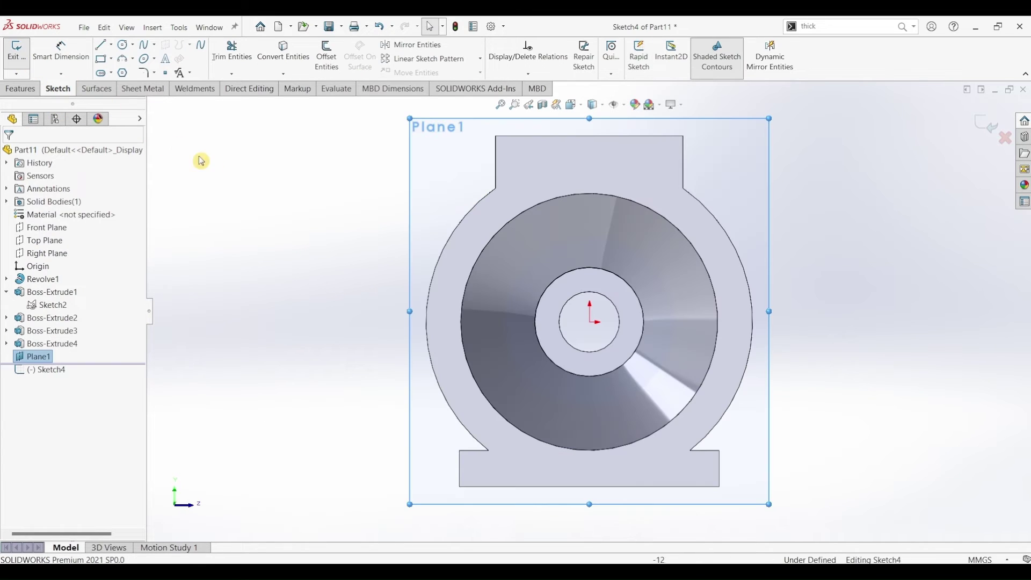
pyautogui.click(124, 45)
pyautogui.click(590, 322)
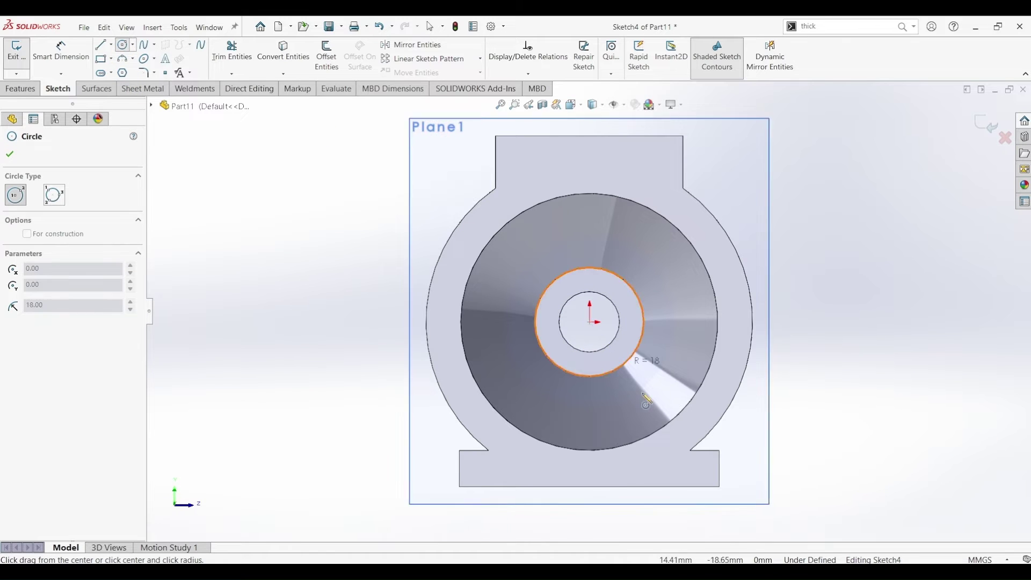
pyautogui.click(680, 445)
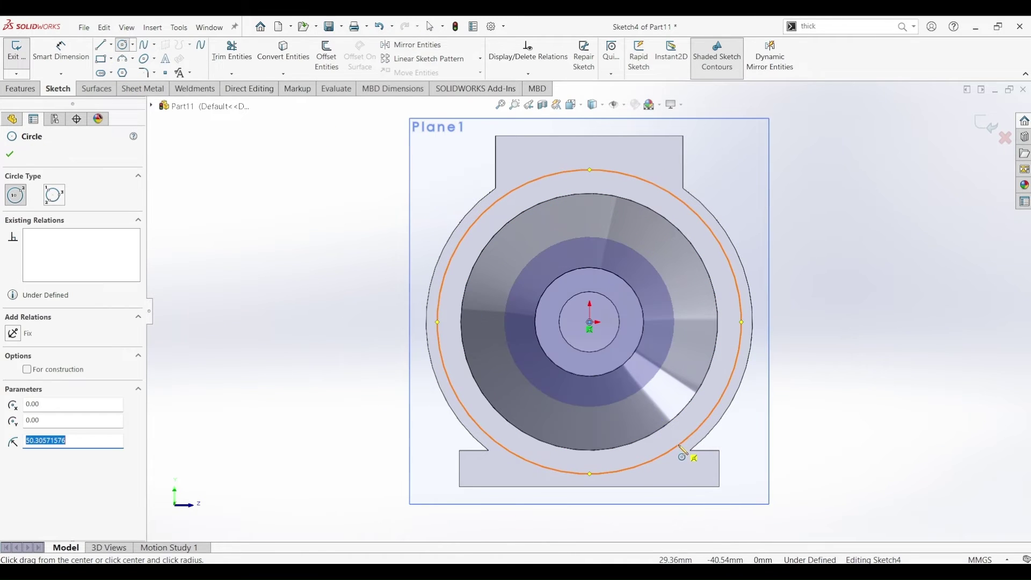
pyautogui.click(27, 370)
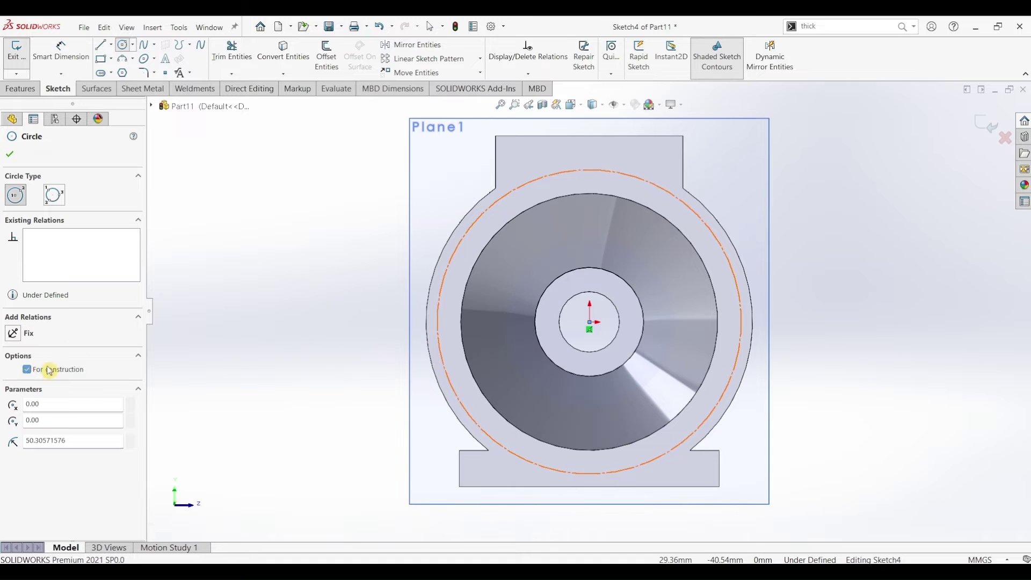
pyautogui.click(10, 156)
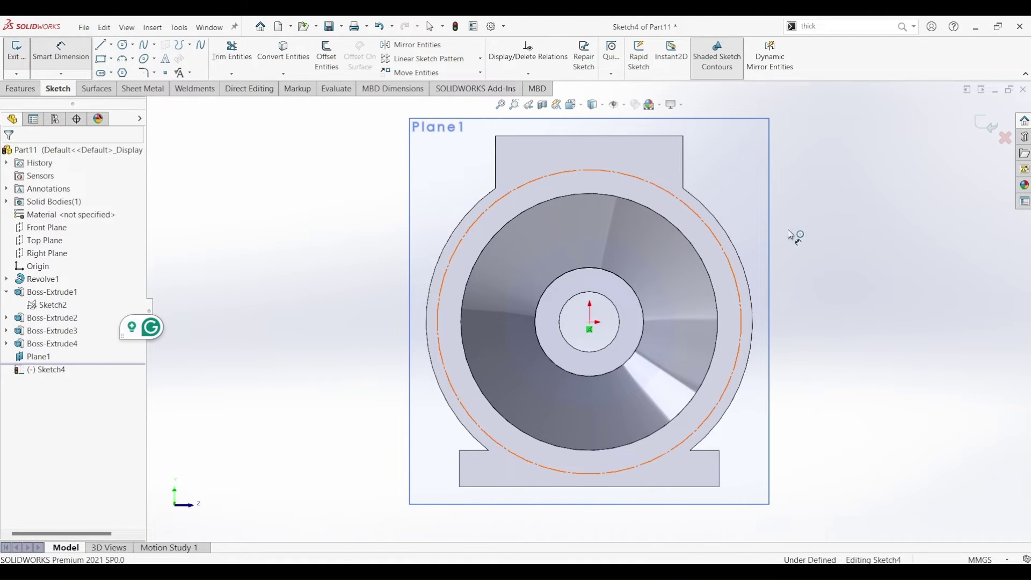
# - Dimension the construction circle and set its diameter to 94 mm
pyautogui.click(696, 215)
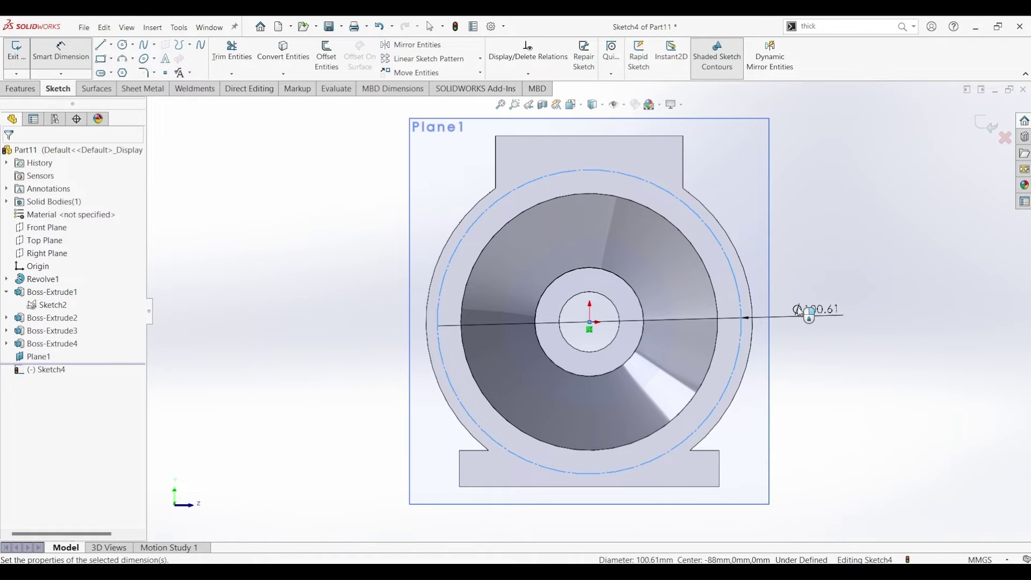
pyautogui.click(801, 310)
pyautogui.write('94')
pyautogui.press('Return')
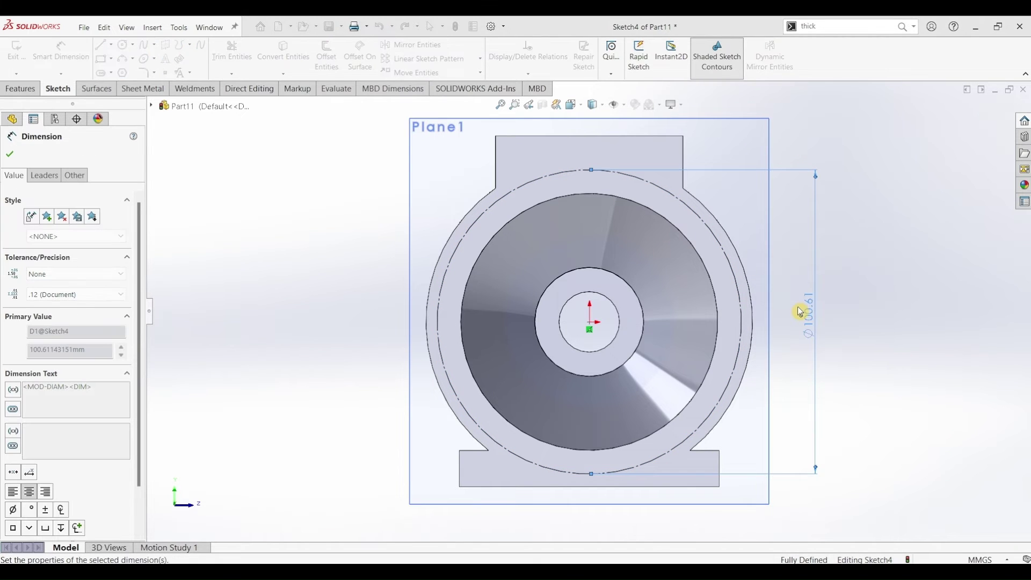
# - Draw a vertical centerline from the origin up to the topmost point of the 94 mm construction circle
pyautogui.click(123, 45)
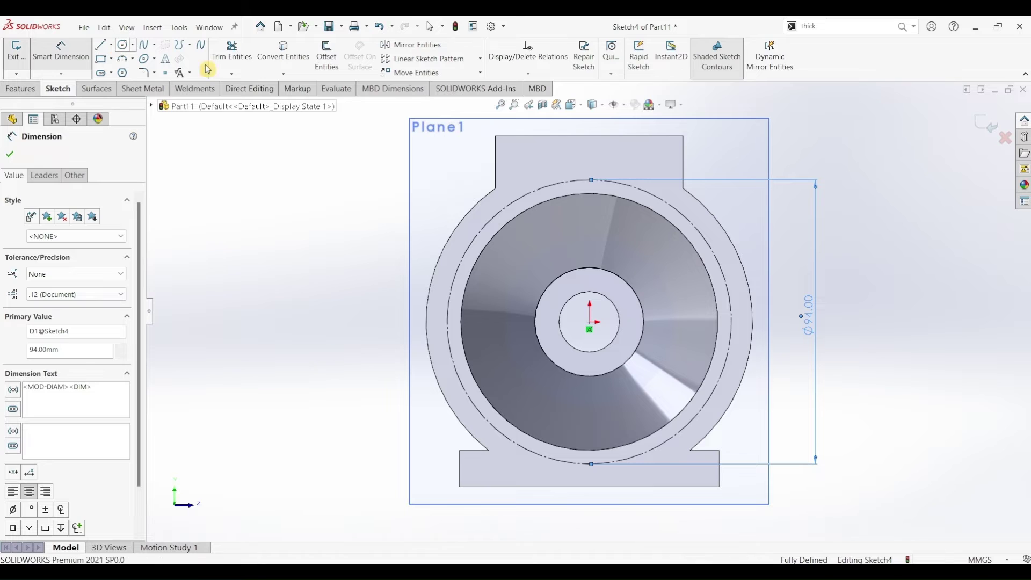
pyautogui.click(111, 45)
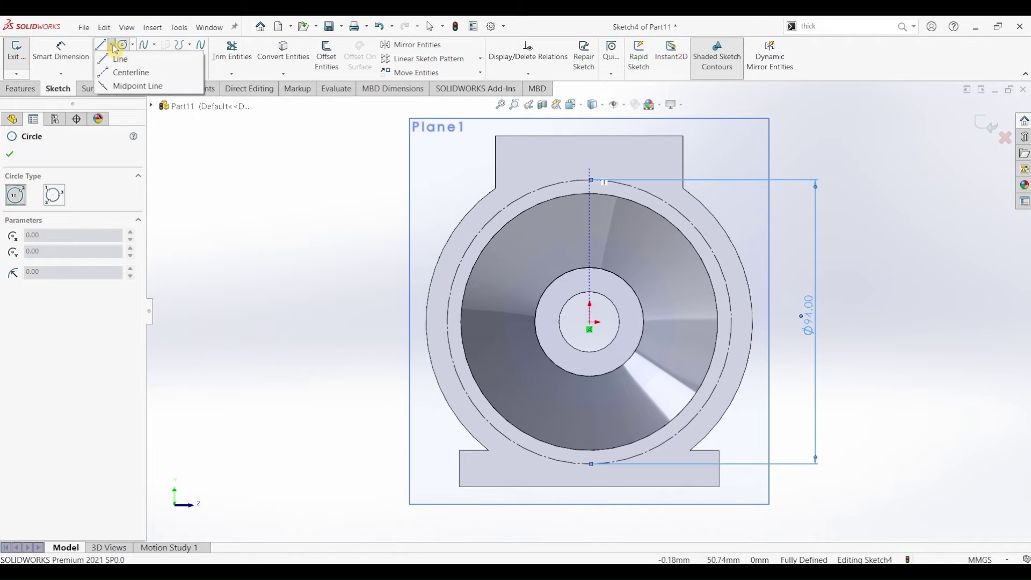
pyautogui.click(123, 69)
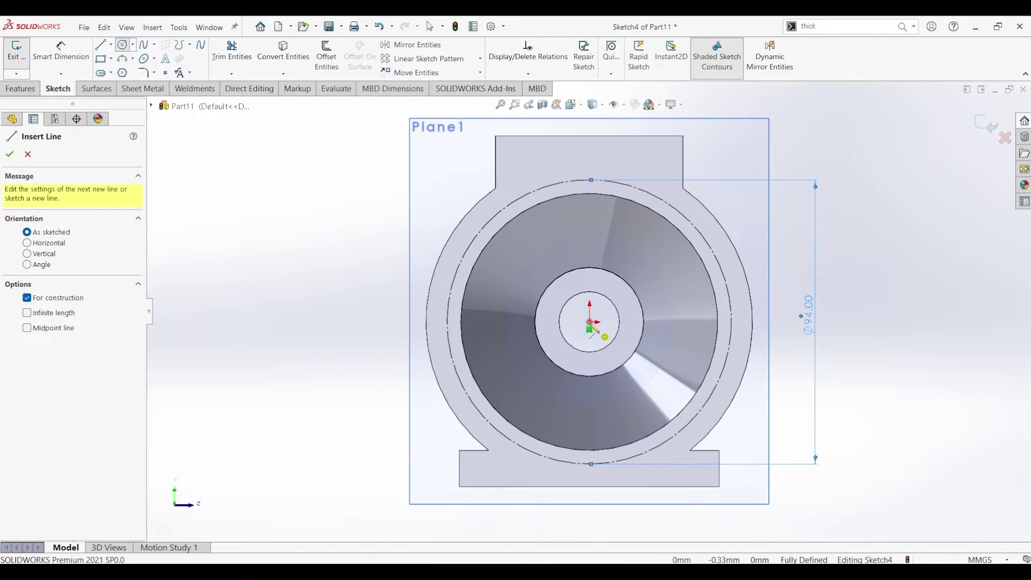
pyautogui.click(589, 322)
pyautogui.click(591, 180)
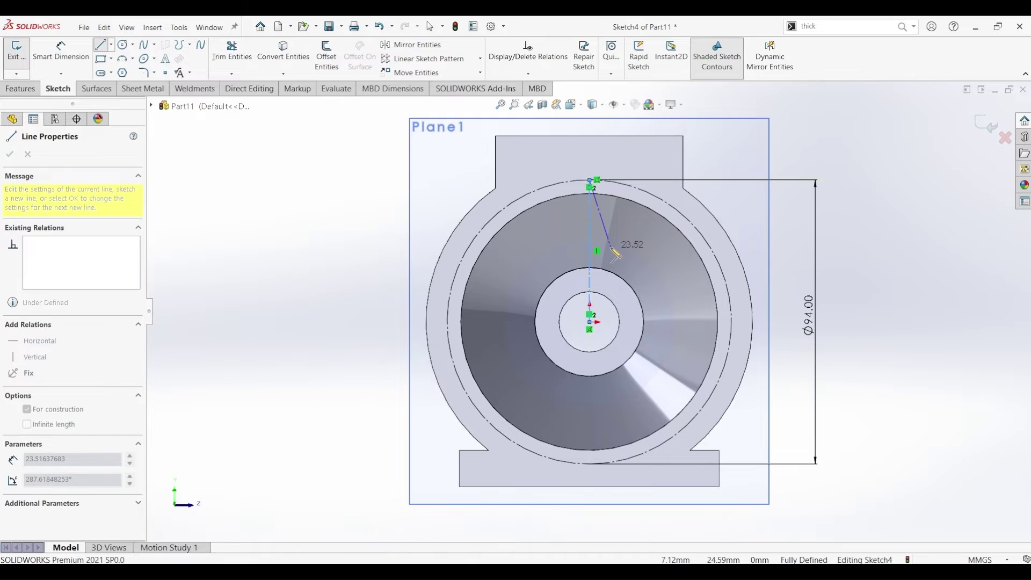
pyautogui.press('Escape')
pyautogui.press('Escape')
# - Draw a second centerline from the origin diagonally to the circle's upper-right arc, at about 45° from horizontal
pyautogui.press('Return')
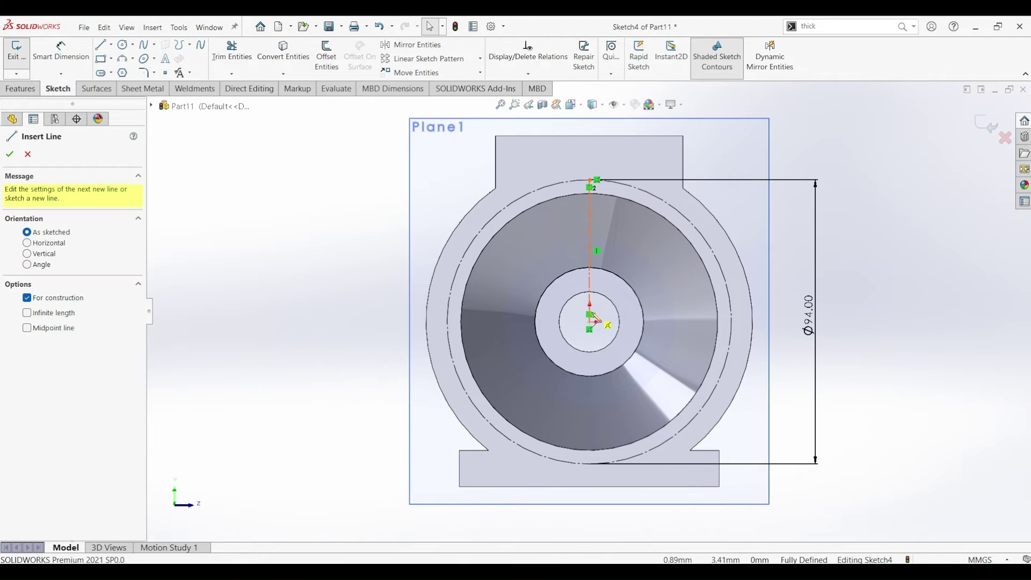
pyautogui.click(590, 322)
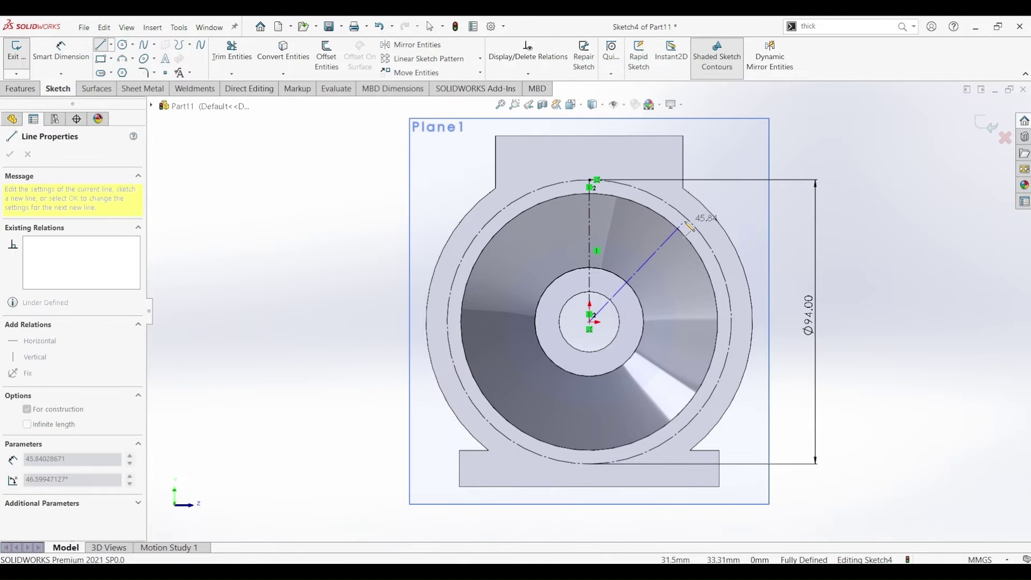
pyautogui.click(691, 225)
pyautogui.press('Escape')
pyautogui.press('Escape')
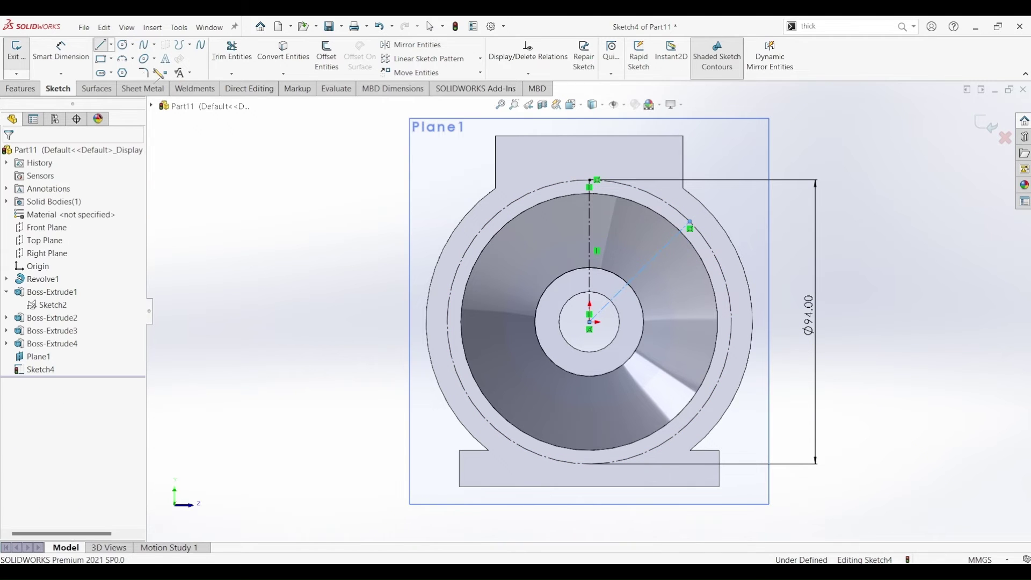
# - Dimension the angle between the vertical and slanted construction lines as 45°
pyautogui.click(70, 52)
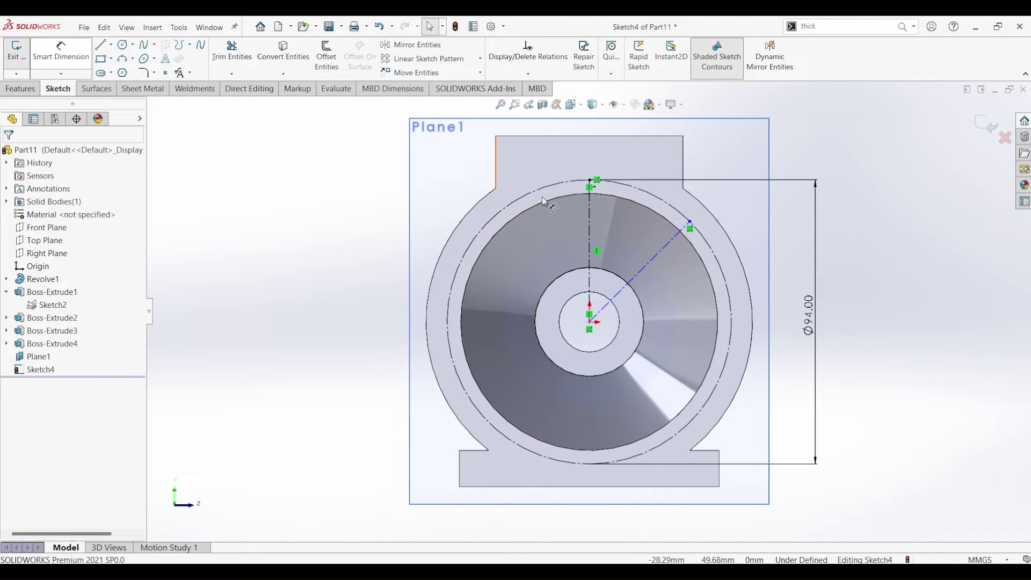
pyautogui.click(591, 259)
pyautogui.click(653, 260)
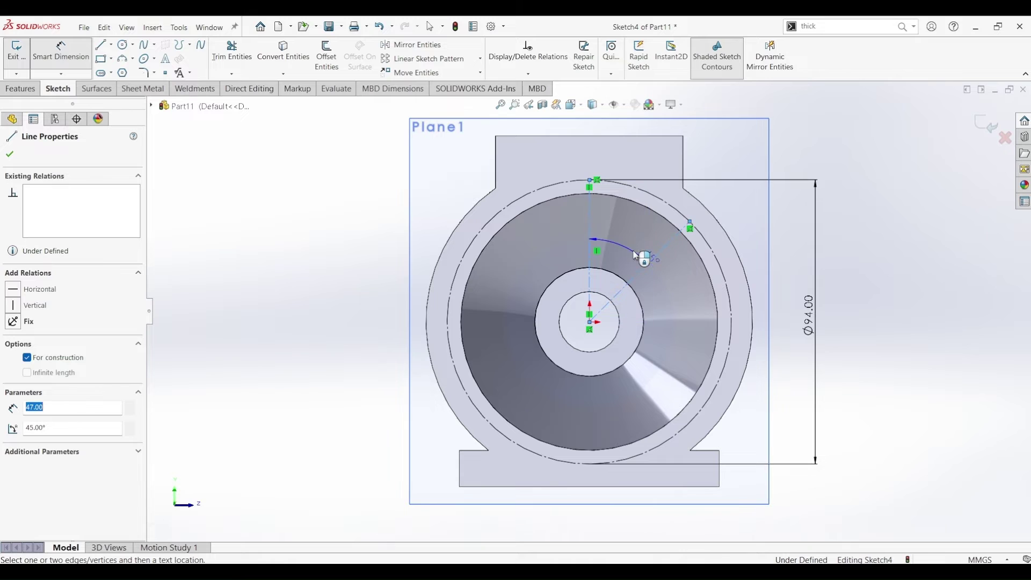
pyautogui.click(632, 251)
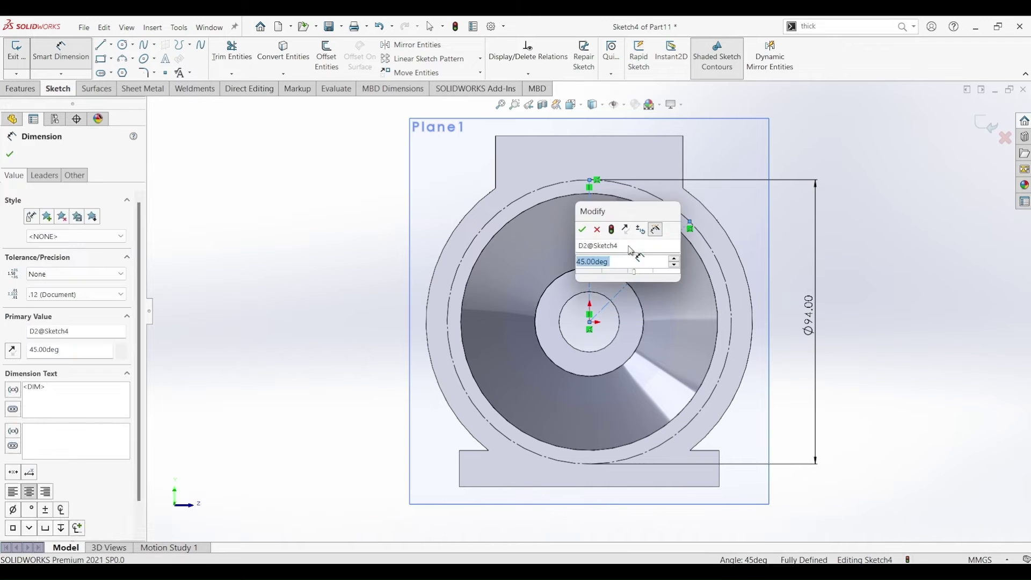
pyautogui.press('Return')
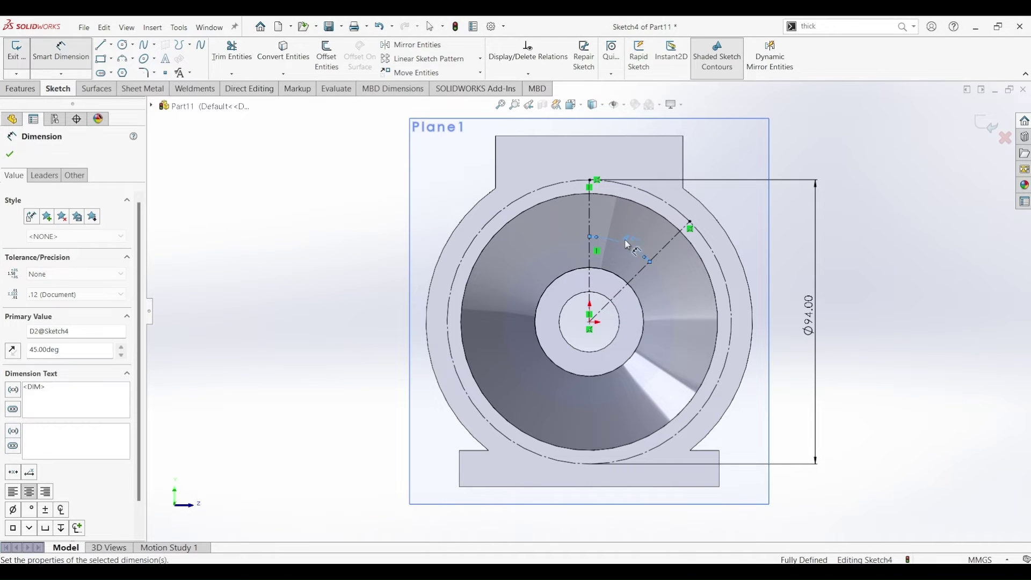
# - Draw a circle centred on the slanted construction line's outer end and set its diameter to 12 mm
pyautogui.click(122, 46)
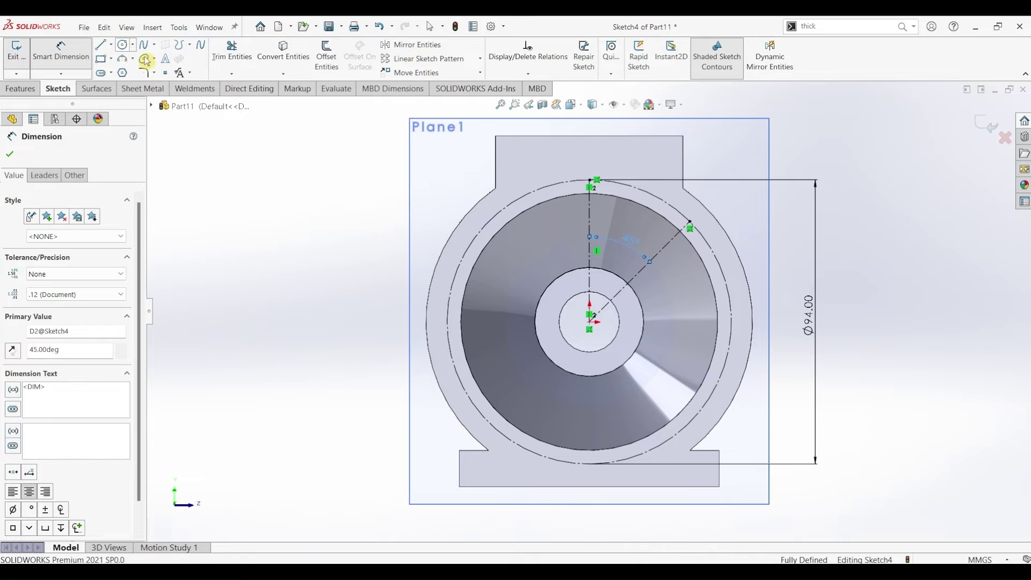
pyautogui.click(689, 222)
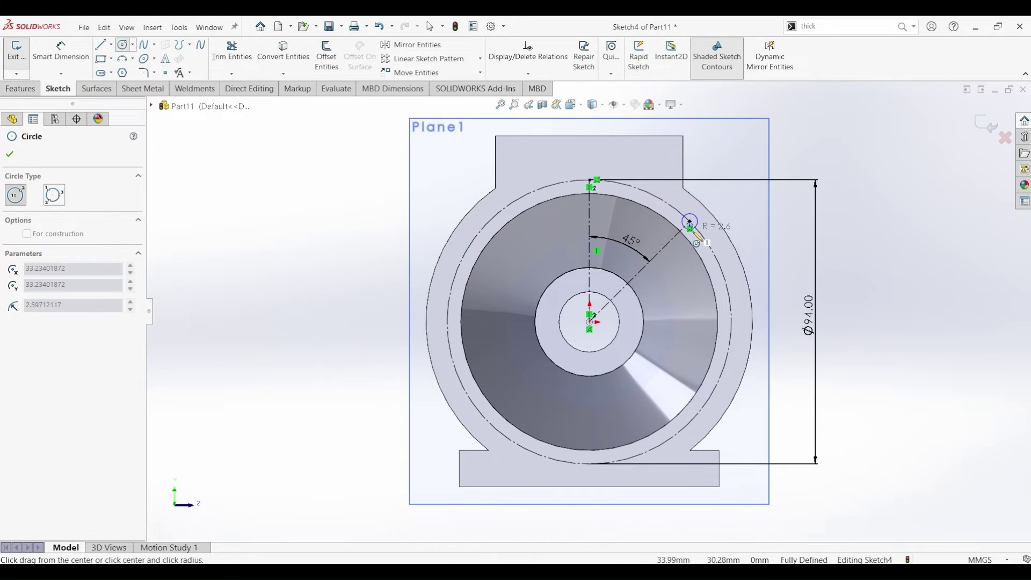
pyautogui.click(701, 228)
pyautogui.click(63, 57)
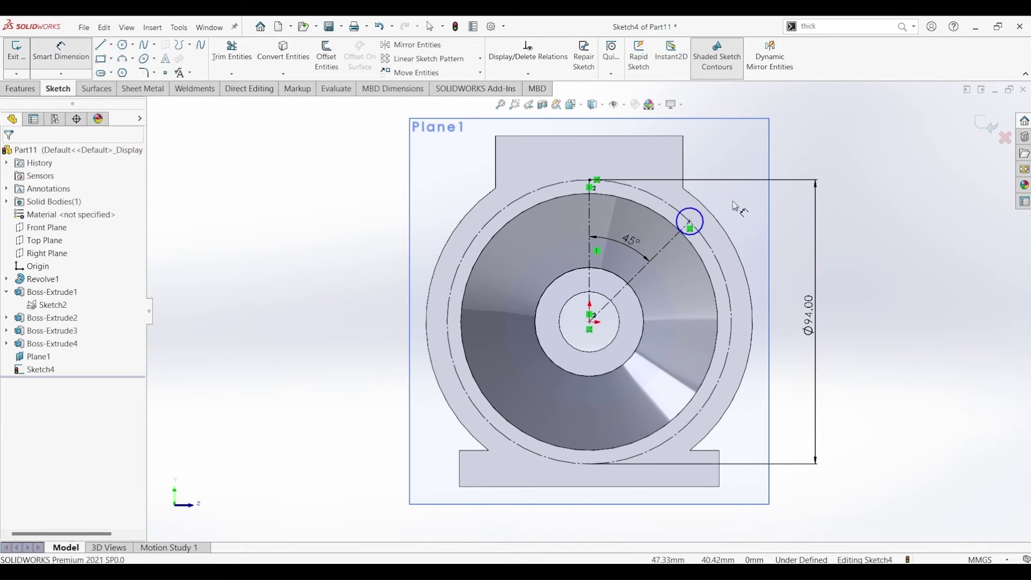
pyautogui.click(700, 213)
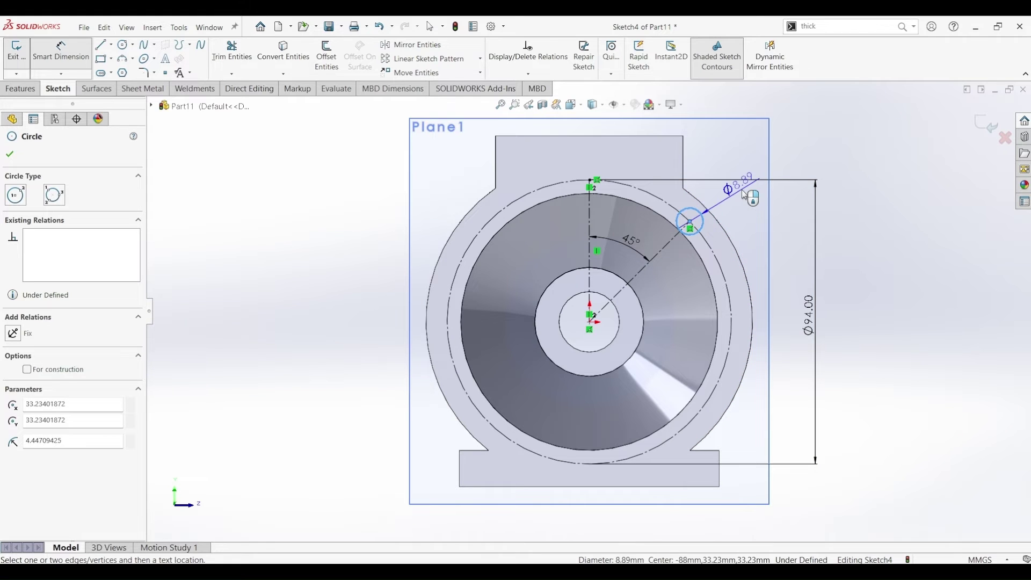
pyautogui.click(743, 195)
pyautogui.write('12')
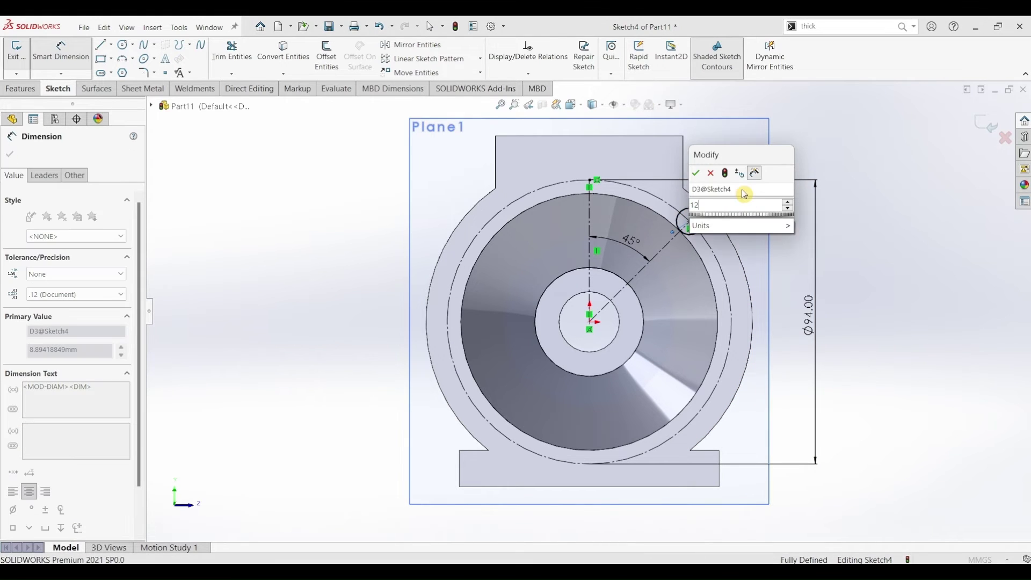
pyautogui.press('Return')
pyautogui.scroll(-2, 733, 208)
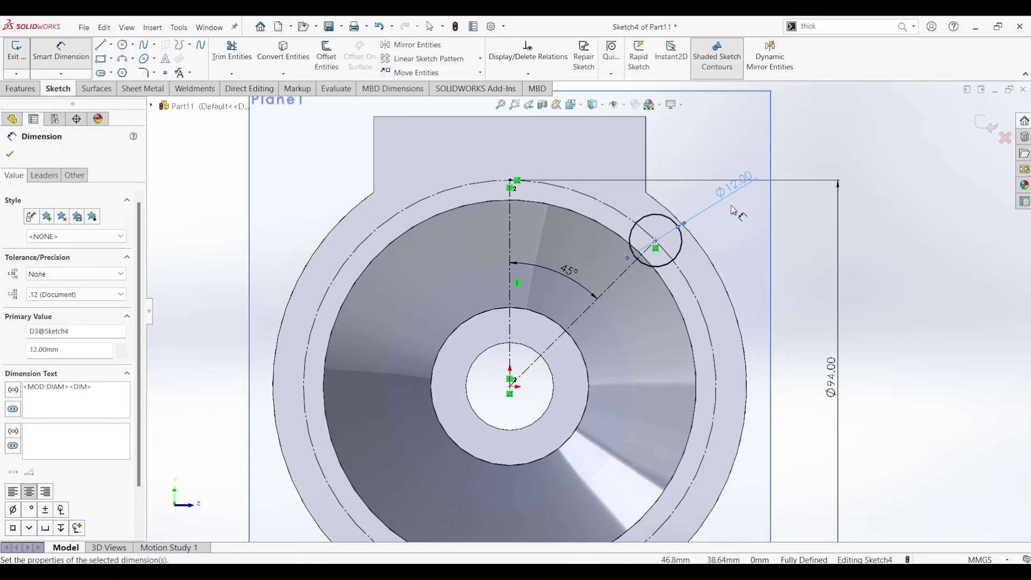
pyautogui.click(97, 89)
pyautogui.click(90, 53)
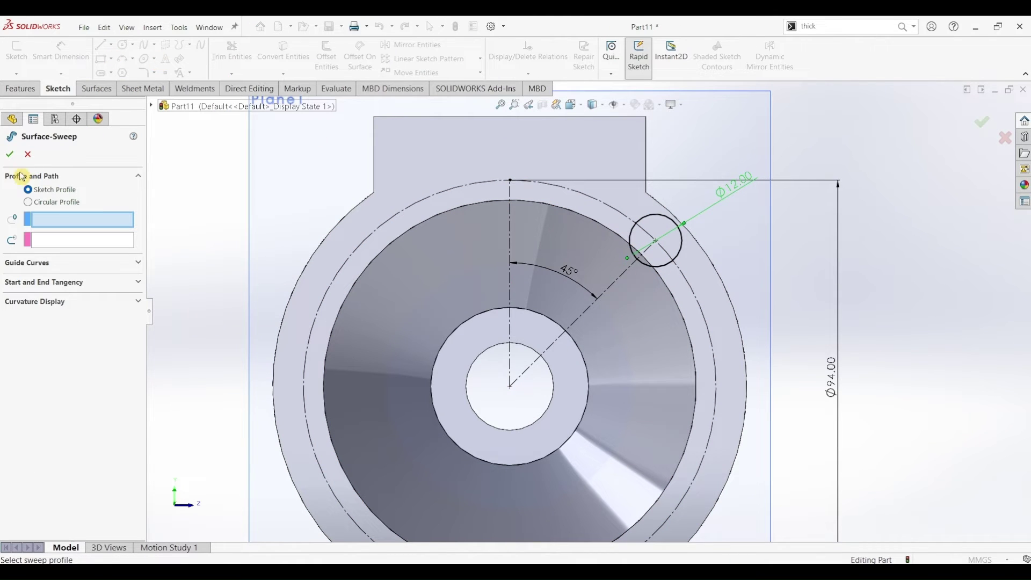
pyautogui.click(27, 154)
pyautogui.click(100, 45)
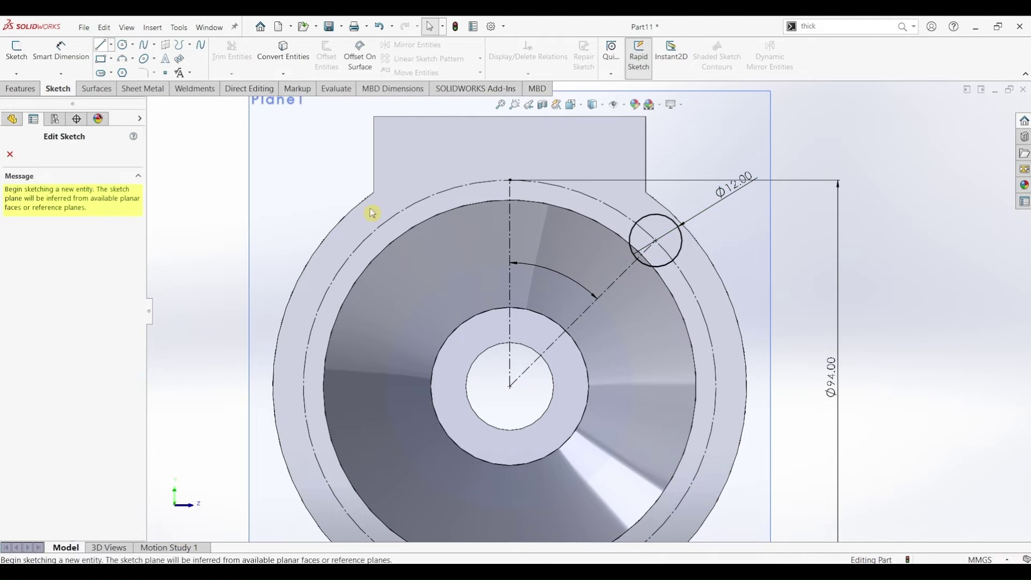
pyautogui.click(372, 214)
pyautogui.press('Escape')
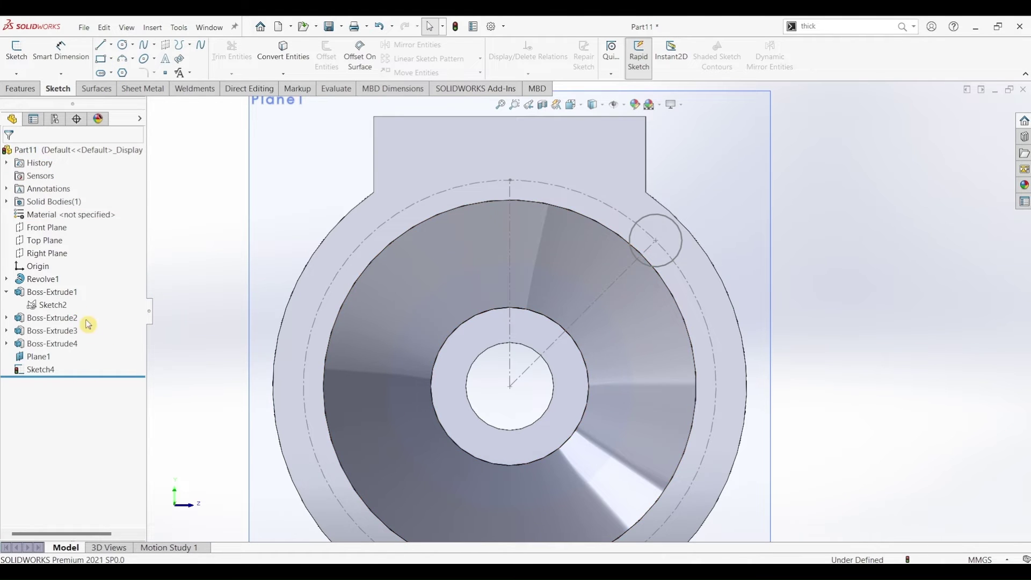
# - Reopen Sketch4 and draw three connected lines forming a U from the 12 mm circle toward the centre, the first about 11 mm long
pyautogui.click(44, 371)
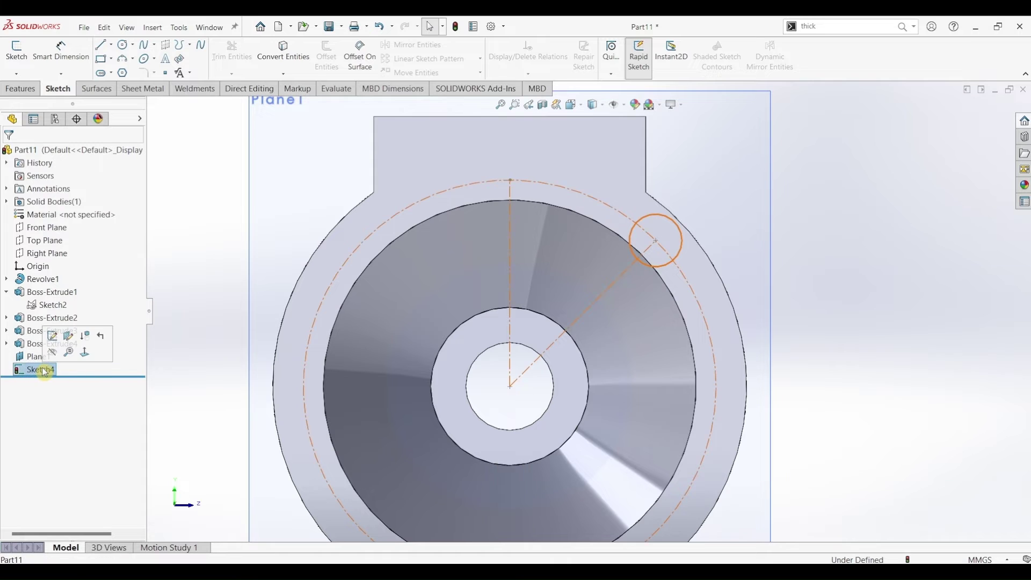
pyautogui.click(52, 338)
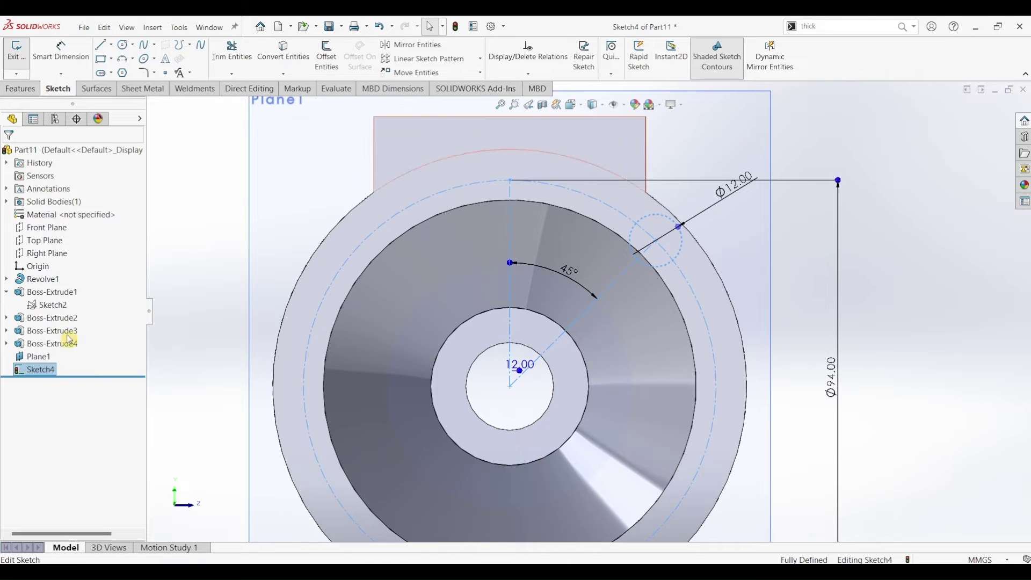
pyautogui.click(104, 46)
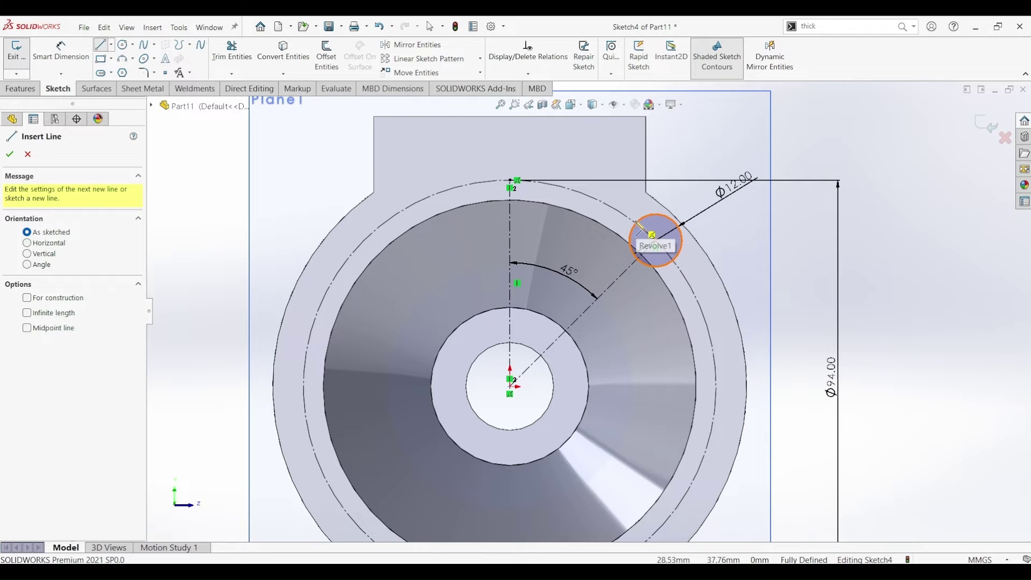
pyautogui.click(629, 240)
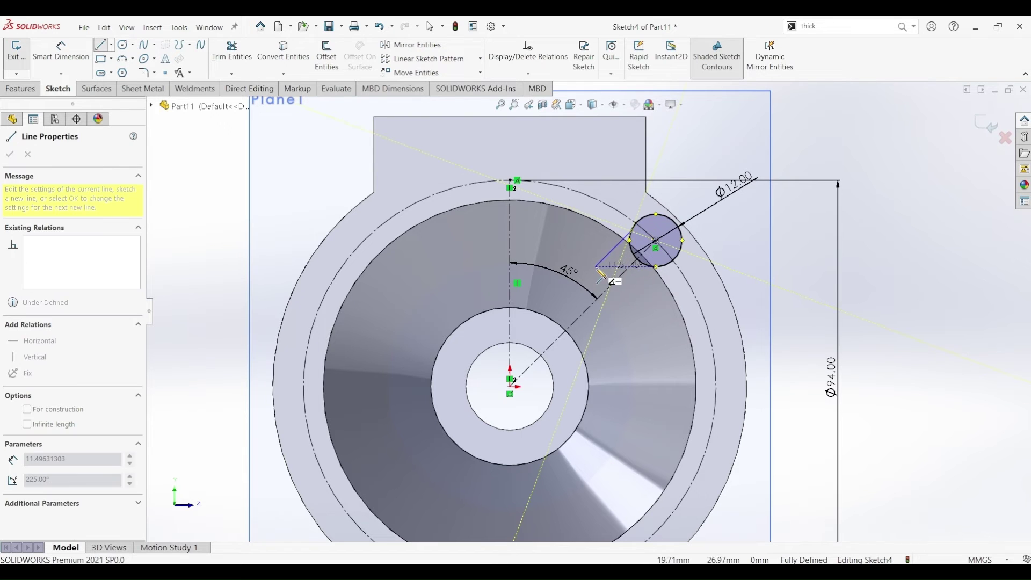
pyautogui.click(596, 267)
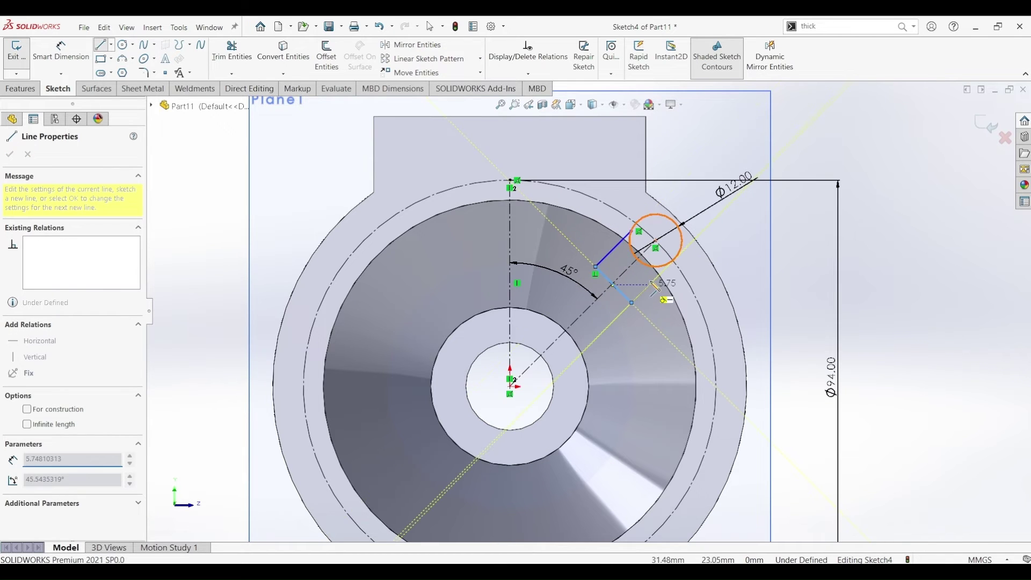
pyautogui.click(631, 303)
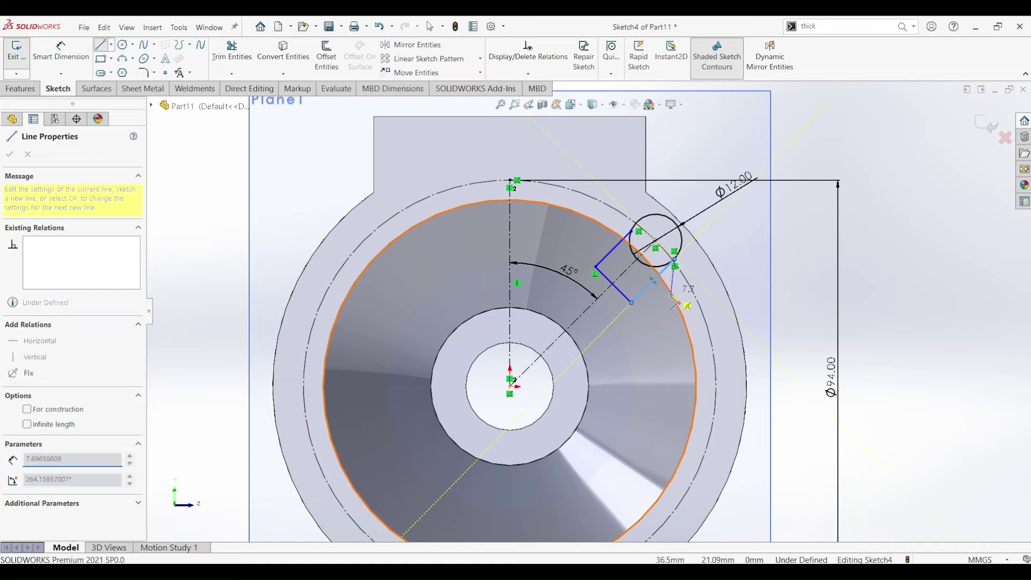
pyautogui.press('Escape')
pyautogui.press('Escape')
# - Make the U profile's upper side line tangent to the 12 mm circle
pyautogui.scroll(-2, 635, 248)
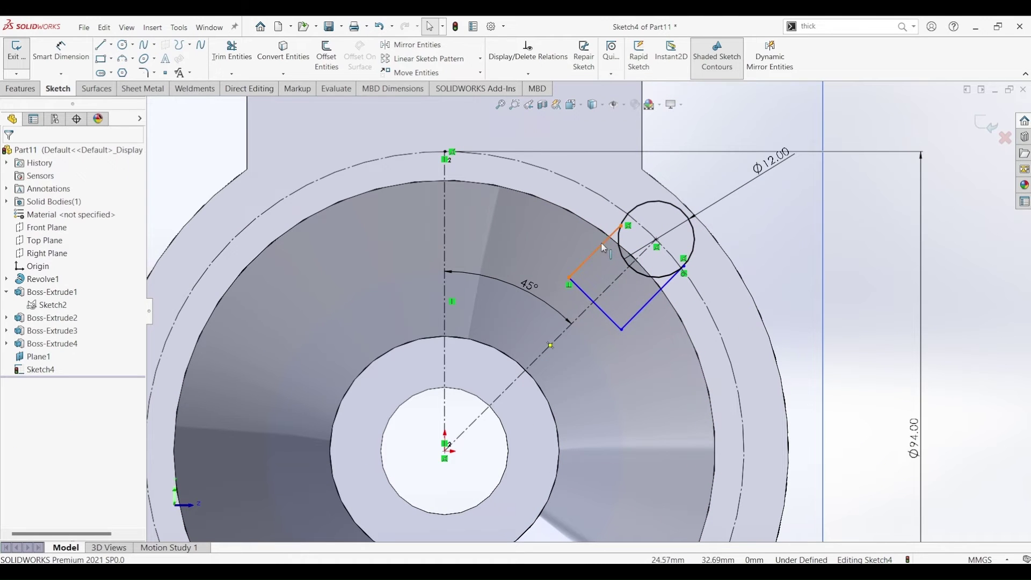
pyautogui.click(619, 230)
pyautogui.keyDown('ctrl'); pyautogui.click(635, 212); pyautogui.keyUp('ctrl')
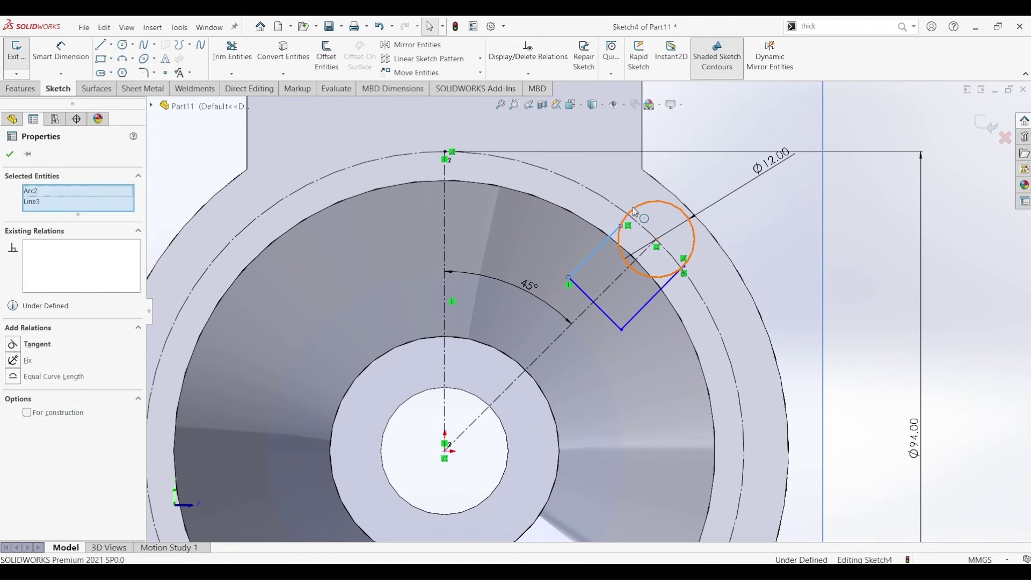
pyautogui.click(664, 159)
pyautogui.press('Escape')
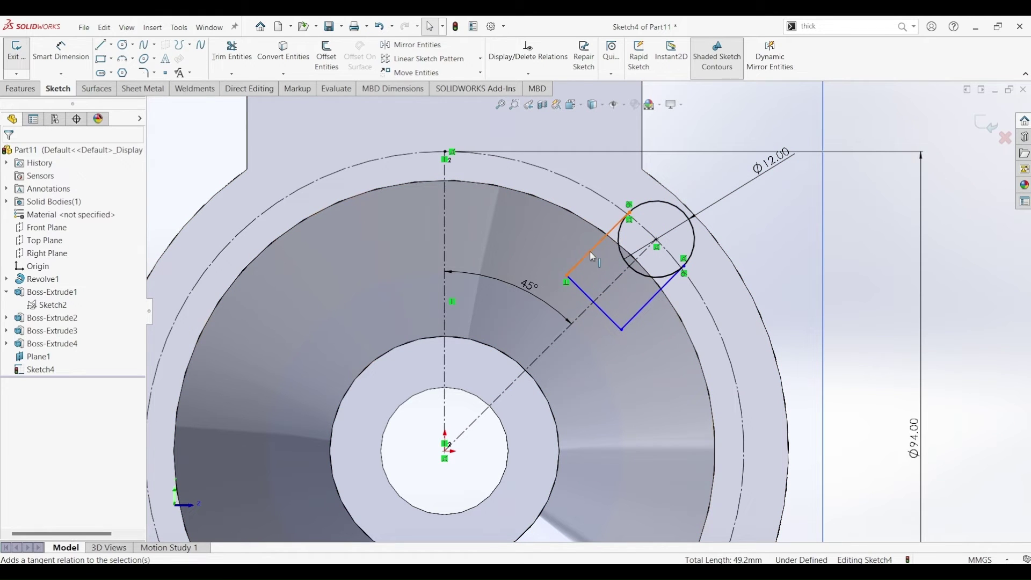
# - Make both side lines of the U profile parallel to the slanted construction line
pyautogui.click(618, 279)
pyautogui.keyDown('ctrl'); pyautogui.click(617, 278); pyautogui.keyUp('ctrl')
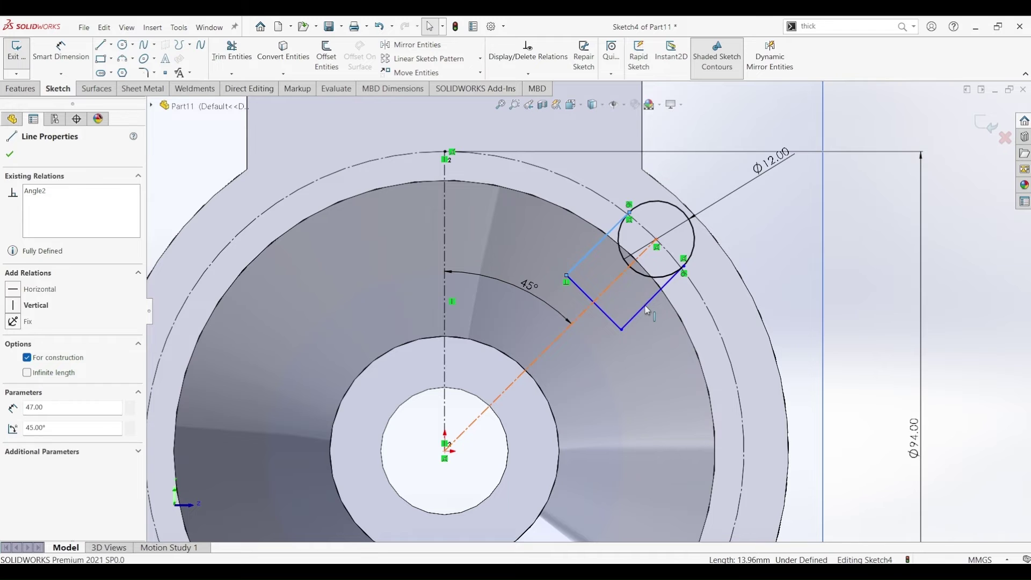
pyautogui.keyDown('ctrl'); pyautogui.click(645, 306); pyautogui.keyUp('ctrl')
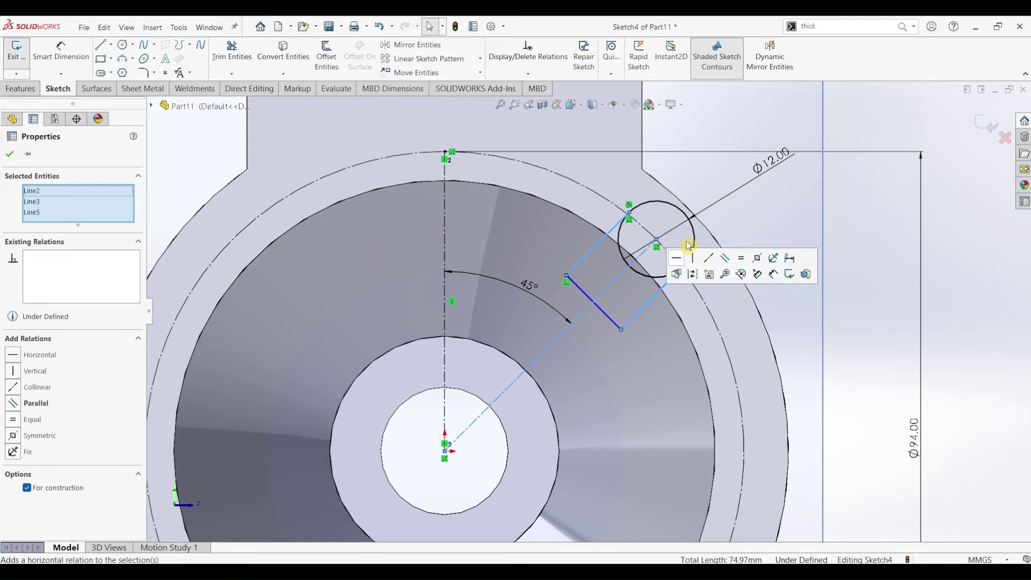
pyautogui.click(724, 258)
pyautogui.press('Escape')
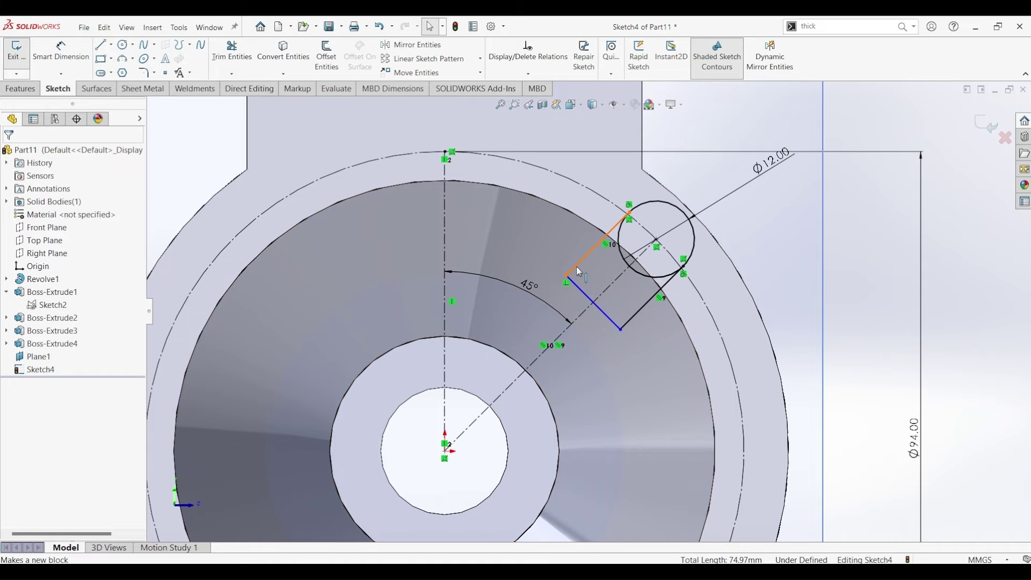
# - Make the U profile's closing line perpendicular to the lower side line and shift it slightly toward the sketch centre
pyautogui.click(615, 322)
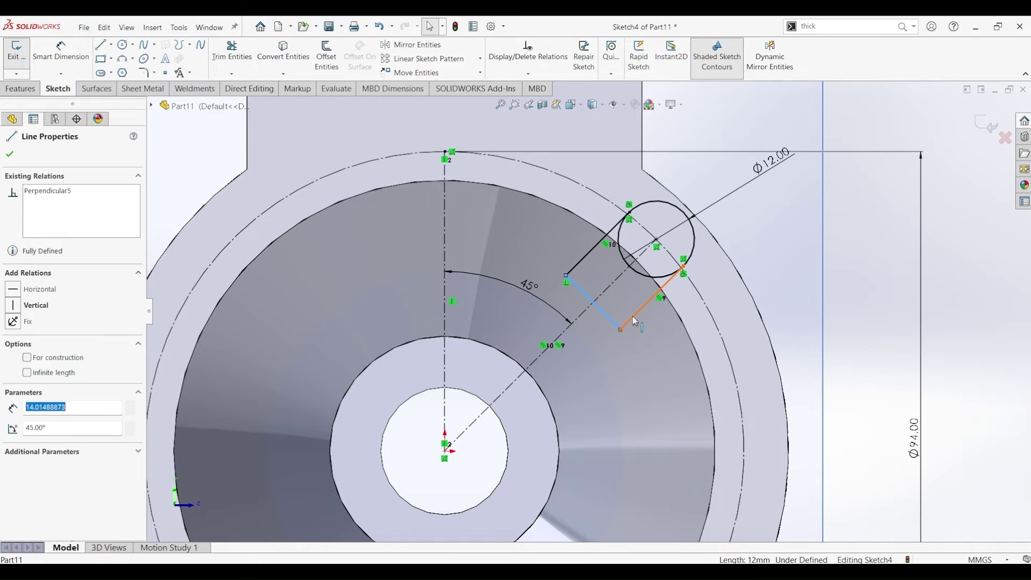
pyautogui.keyDown('ctrl'); pyautogui.click(632, 321); pyautogui.keyUp('ctrl')
pyautogui.click(711, 276)
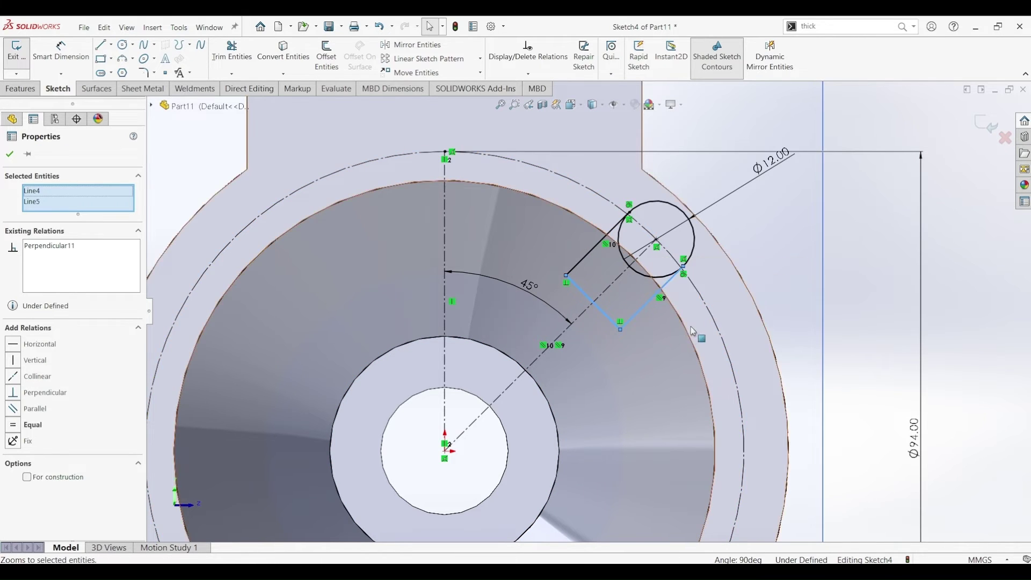
pyautogui.press('Escape')
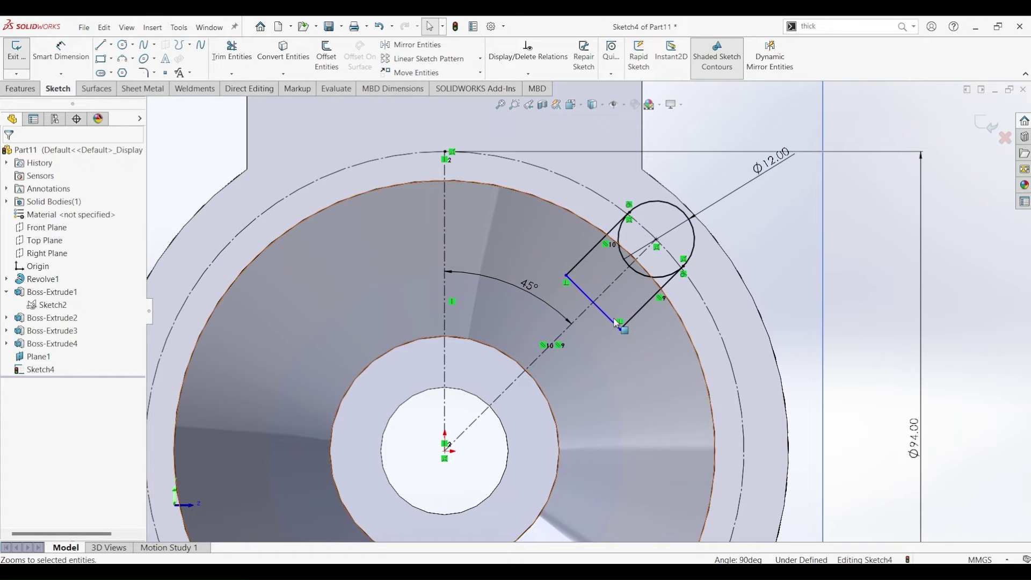
pyautogui.moveTo(609, 321); pyautogui.dragTo(565, 351)
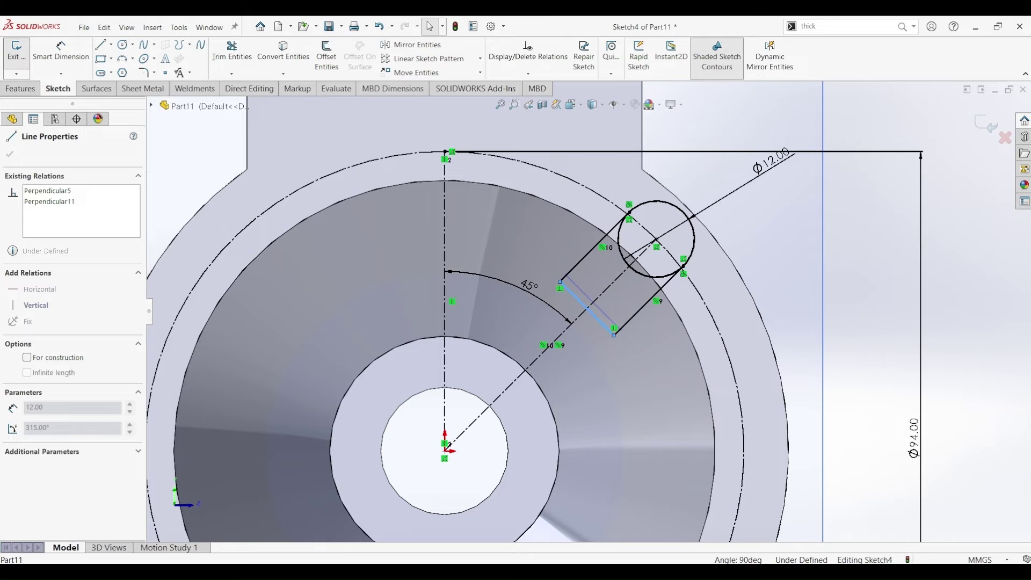
pyautogui.moveTo(596, 315); pyautogui.dragTo(598, 314)
pyautogui.click(11, 155)
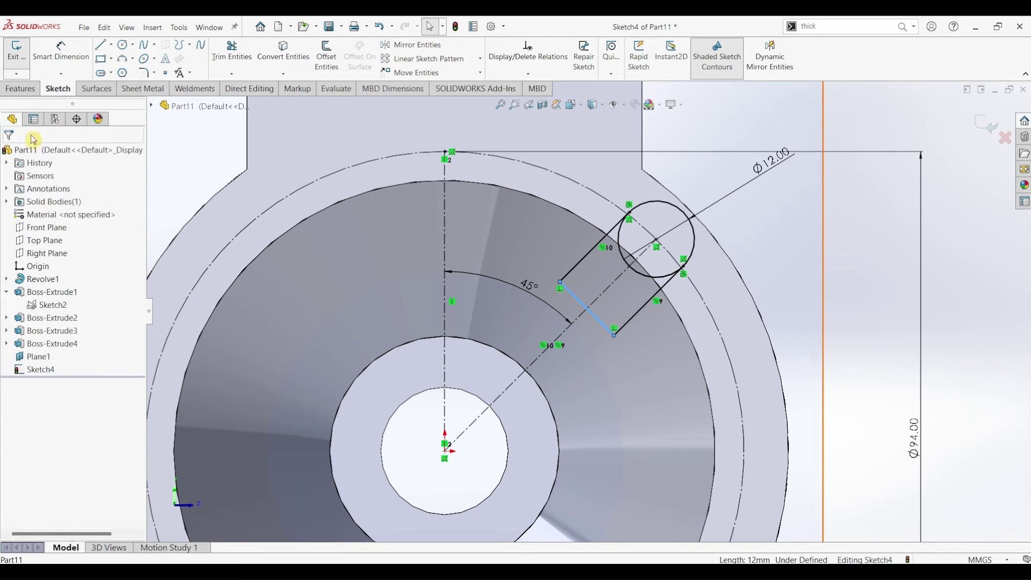
# - Trim away the 12 mm circle's inner arc between the two side lines
pyautogui.click(231, 53)
pyautogui.moveTo(603, 251)
pyautogui.mouseDown()
pyautogui.moveTo(631, 247)
pyautogui.moveTo(632, 282)
pyautogui.moveTo(645, 262)
pyautogui.moveTo(639, 285)
pyautogui.mouseUp()
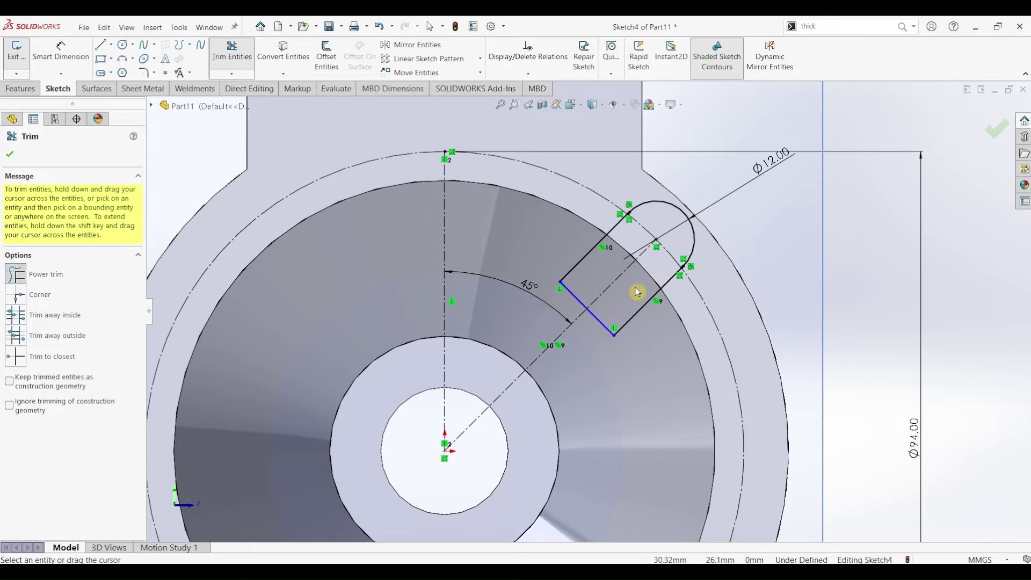
pyautogui.click(11, 156)
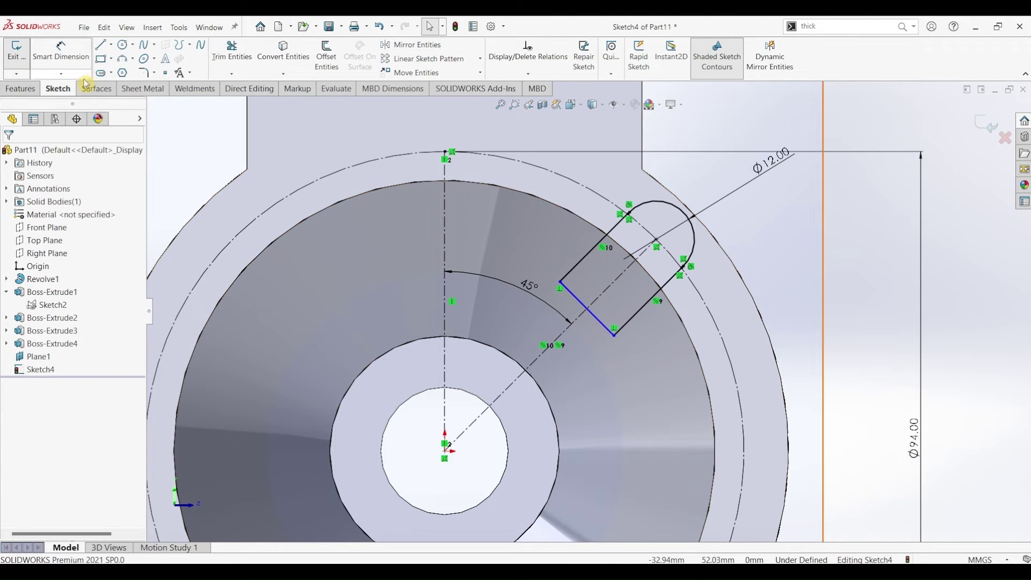
# - Extrude the round-ended profile up to the existing housing body with merged result, and hide Plane1
pyautogui.click(20, 89)
pyautogui.click(26, 64)
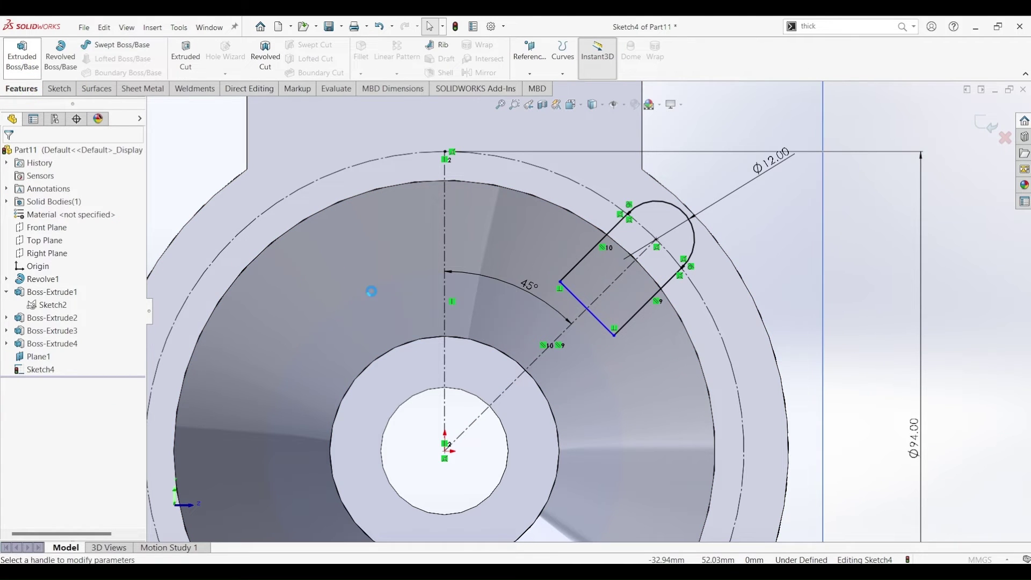
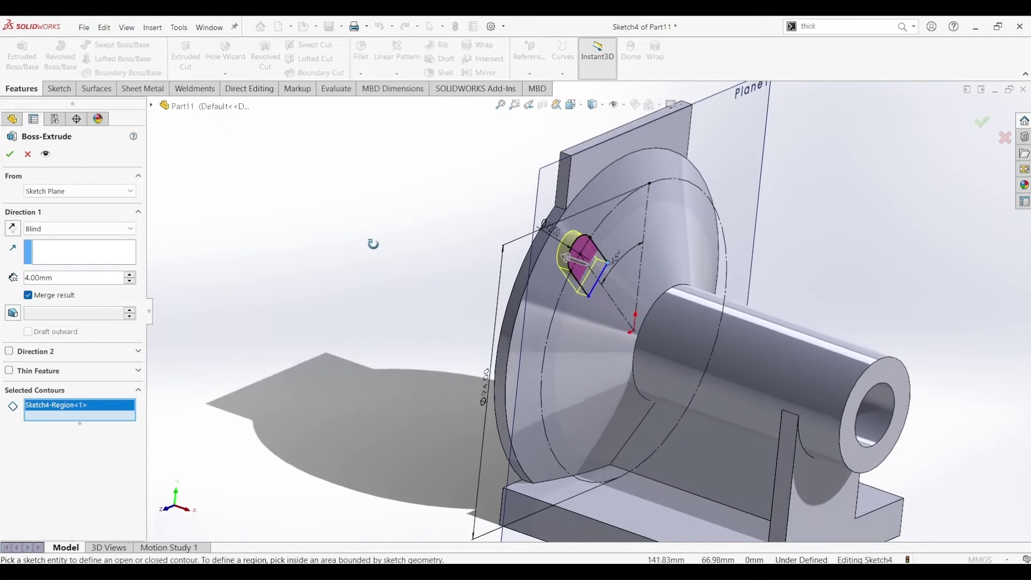
pyautogui.click(51, 232)
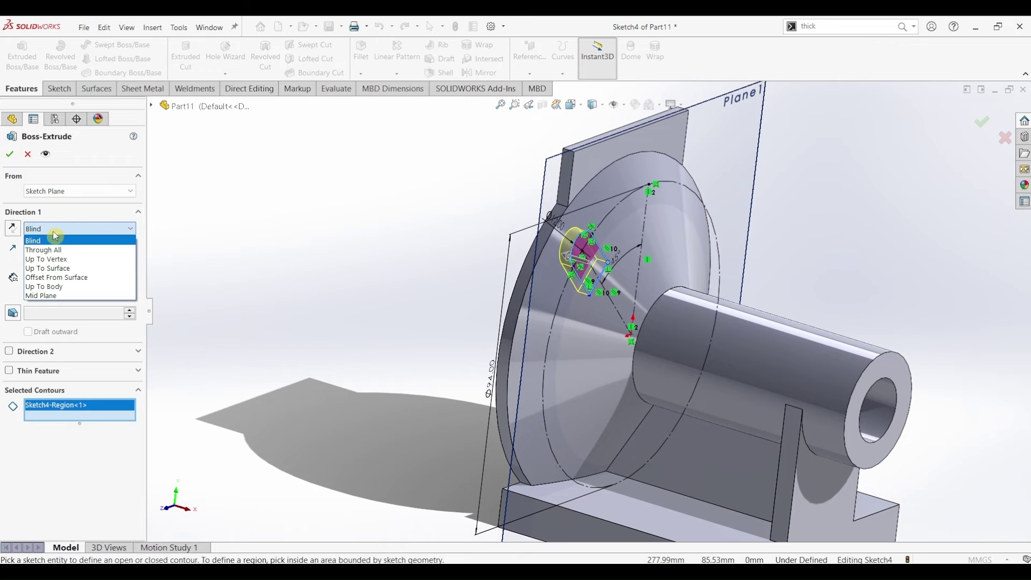
pyautogui.click(49, 287)
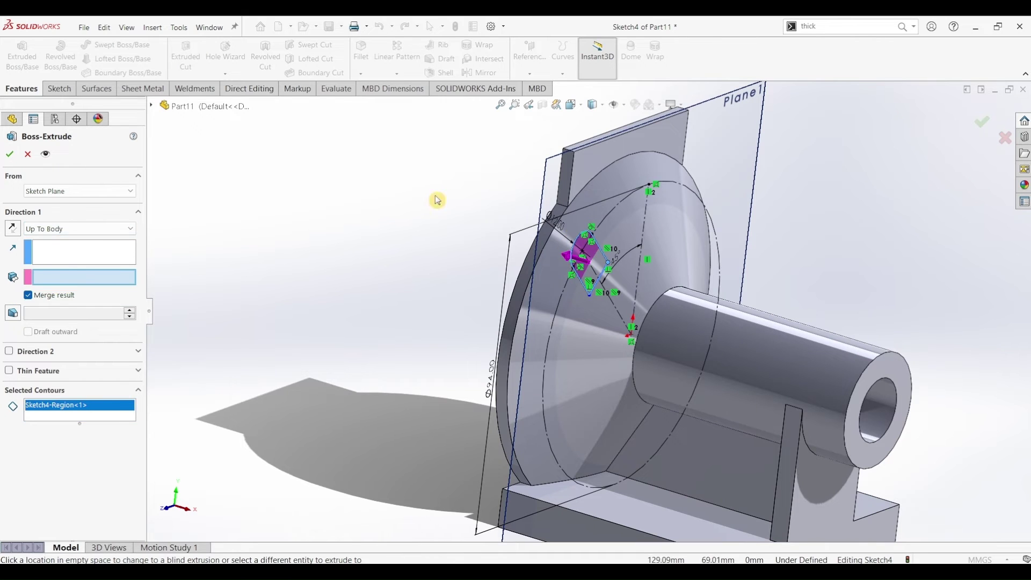
pyautogui.click(633, 174)
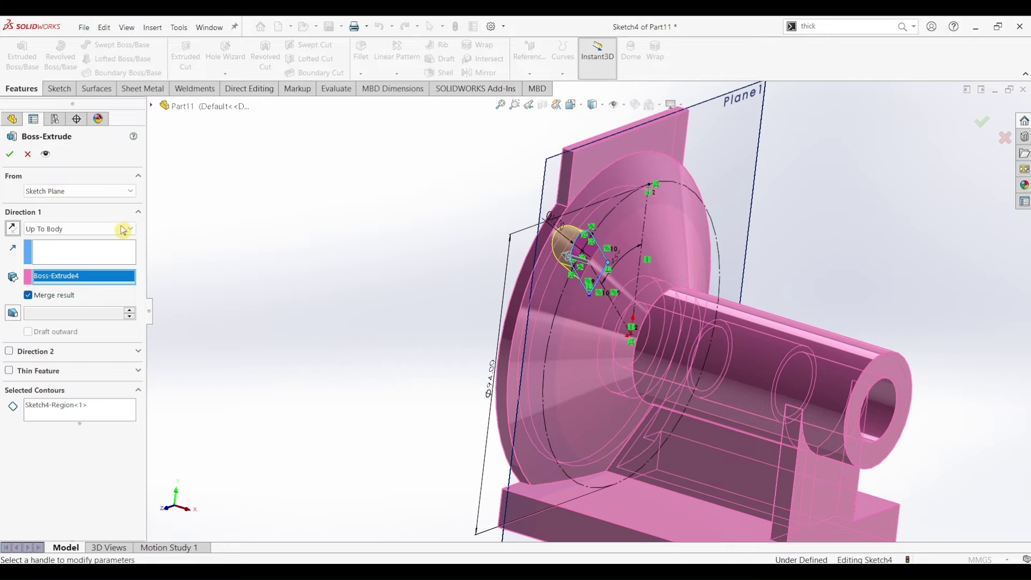
pyautogui.click(10, 157)
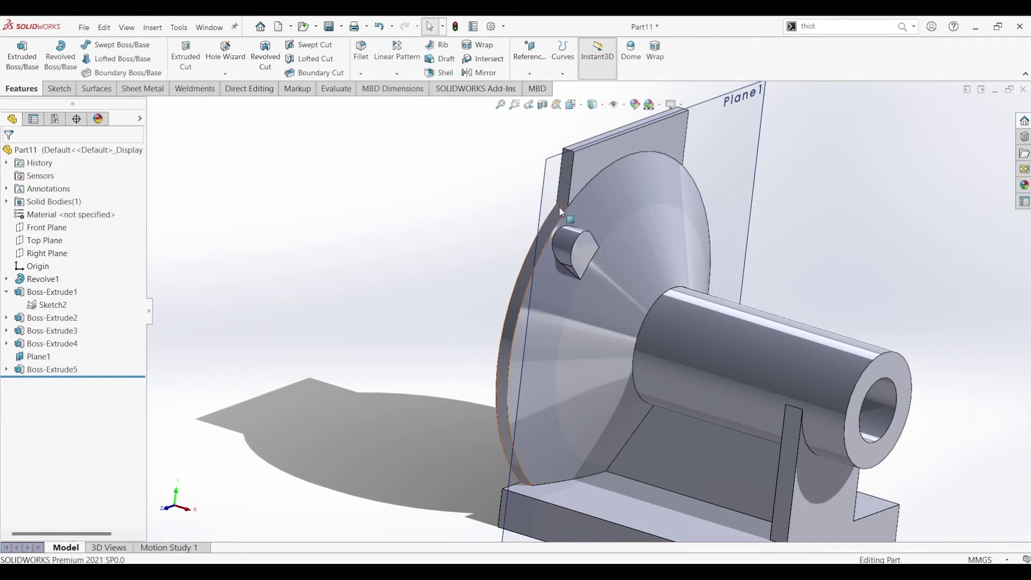
pyautogui.click(742, 150)
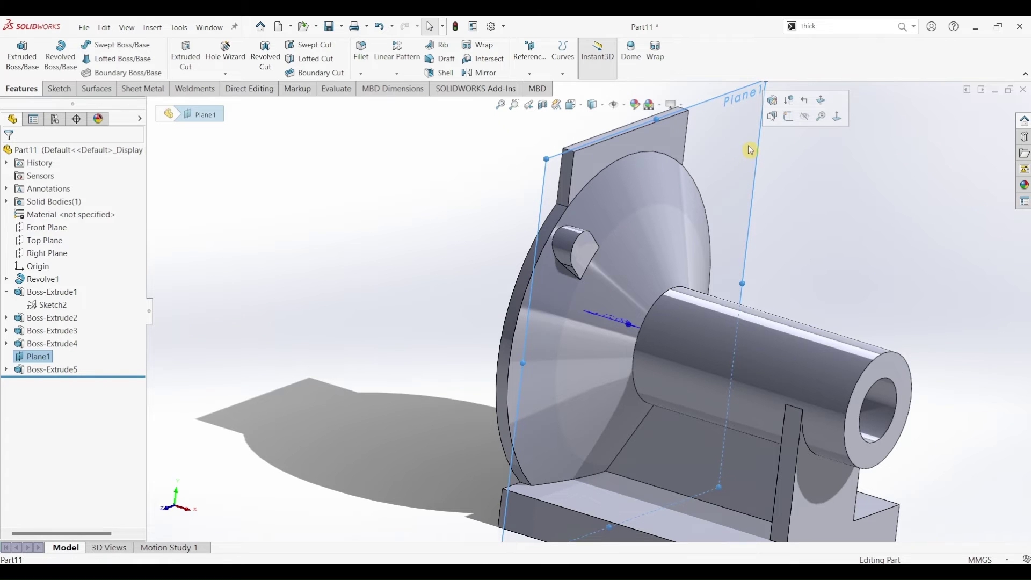
pyautogui.click(805, 117)
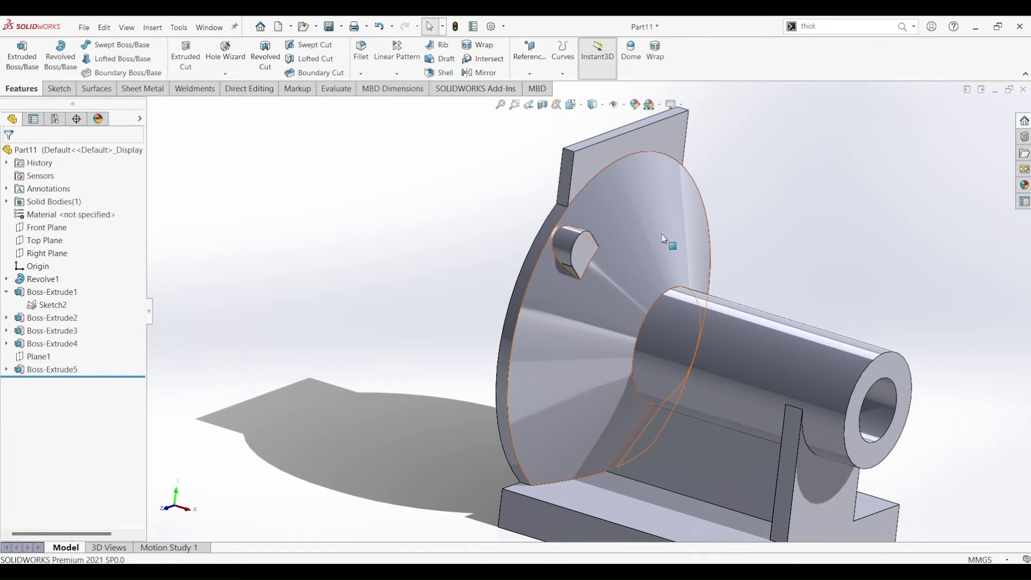
# - Start a sketch on the flat end face of the new round-ended boss
pyautogui.click(584, 250)
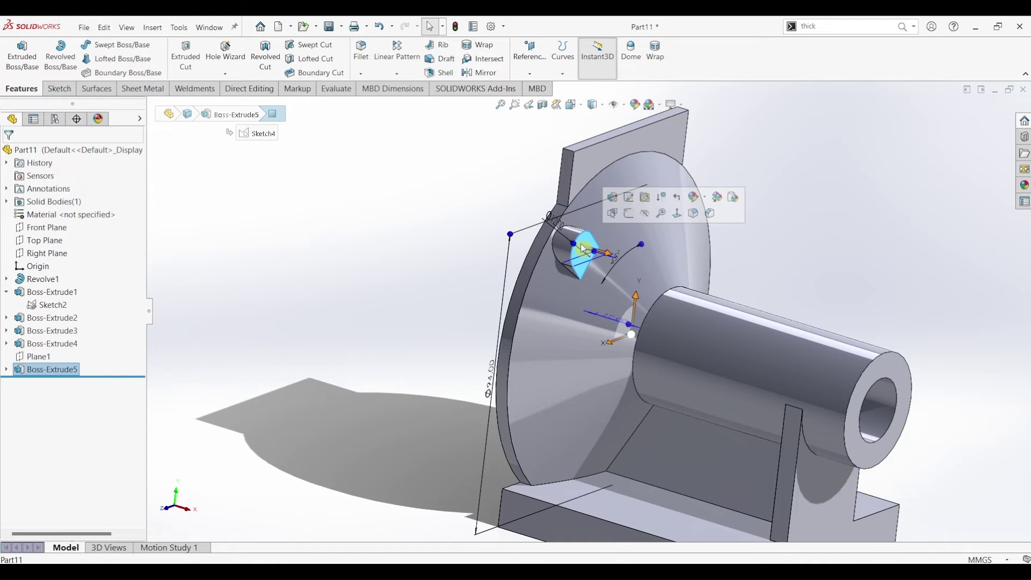
pyautogui.click(60, 89)
pyautogui.click(16, 50)
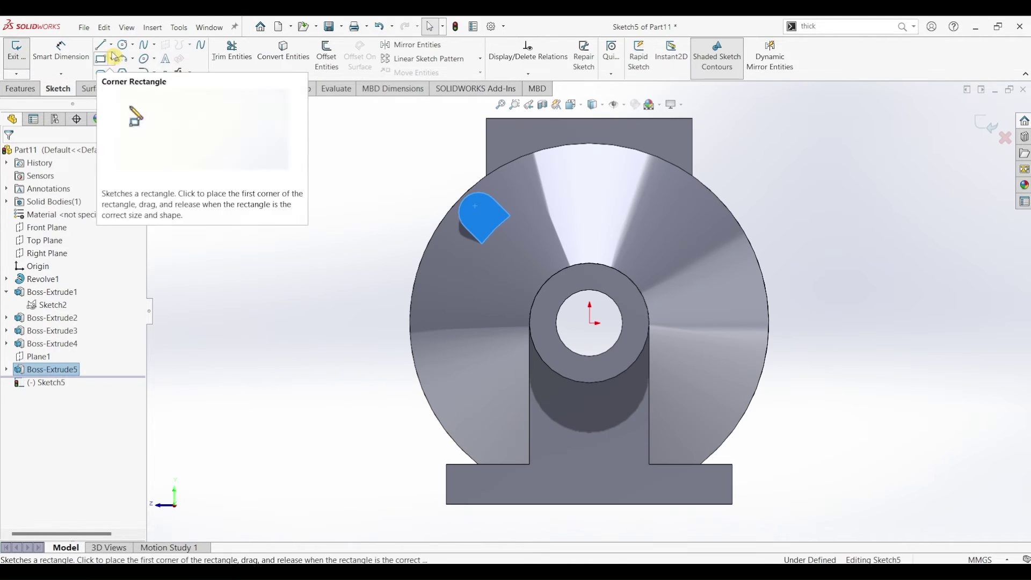
pyautogui.click(126, 49)
pyautogui.scroll(-5, 501, 225)
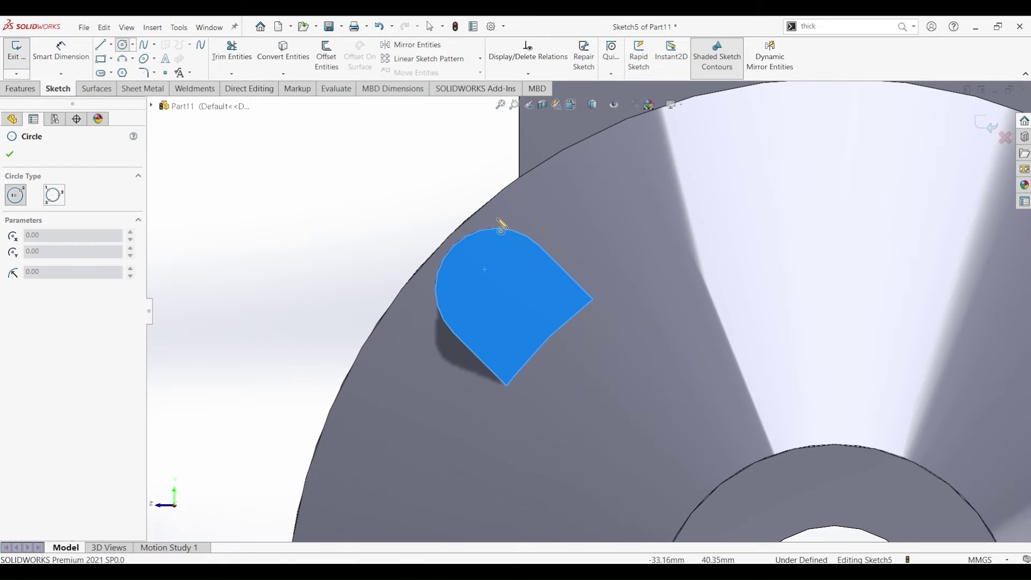
pyautogui.click(496, 290)
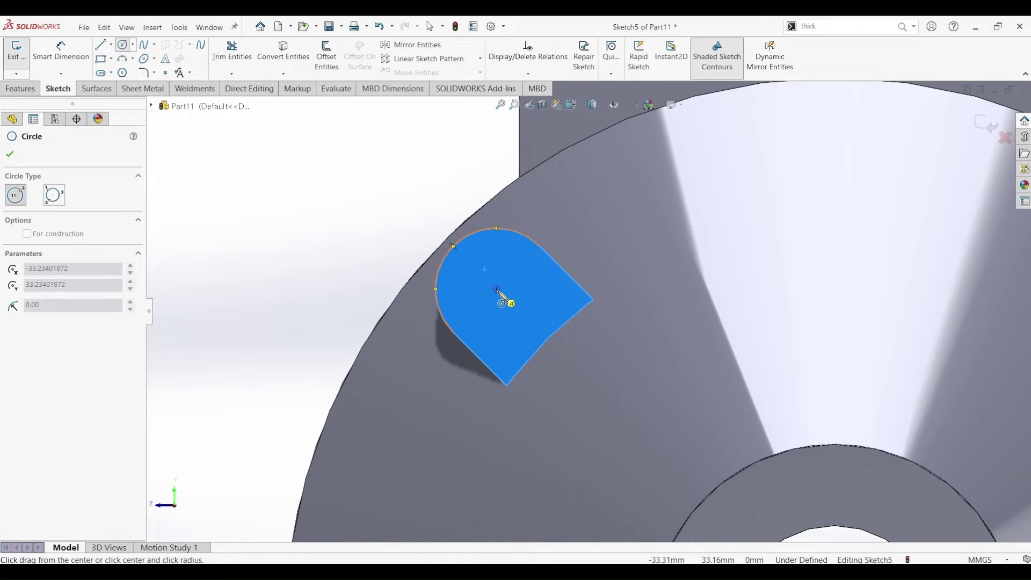
pyautogui.click(500, 313)
pyautogui.click(60, 59)
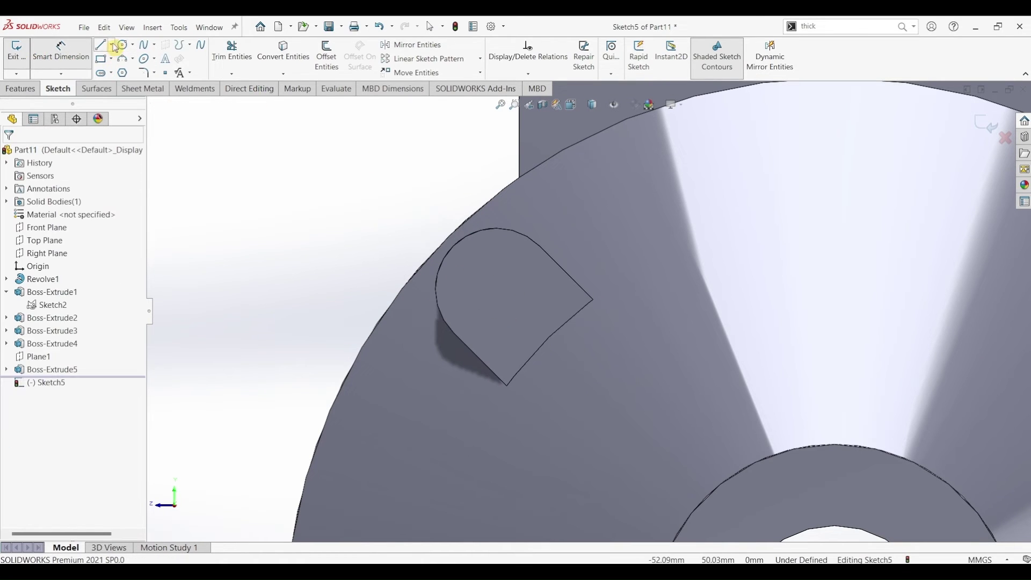
# - Sketch a circle concentric with the boss's rounded end and set its diameter to 6 mm
pyautogui.click(129, 46)
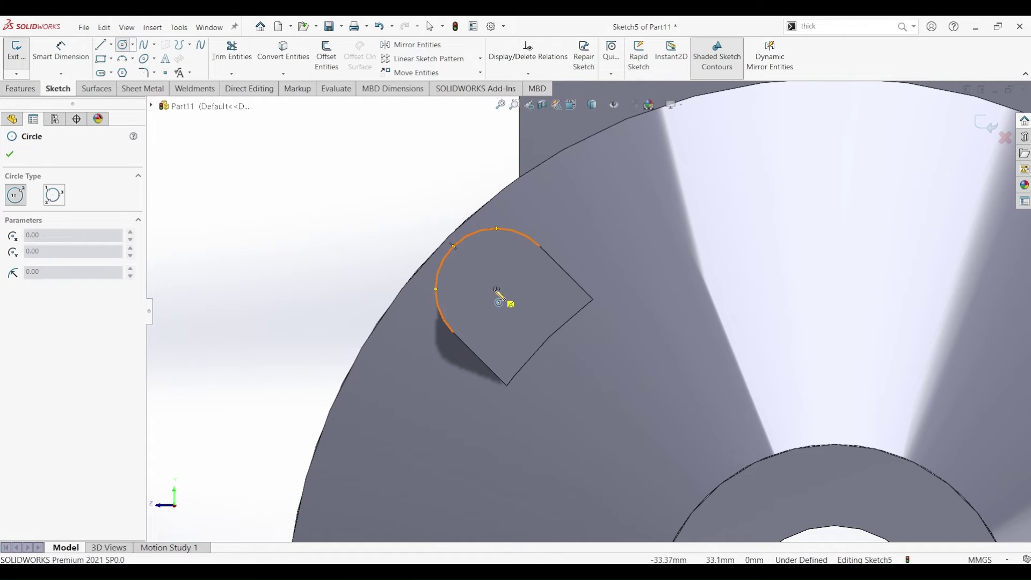
pyautogui.click(497, 290)
pyautogui.click(514, 316)
pyautogui.click(60, 54)
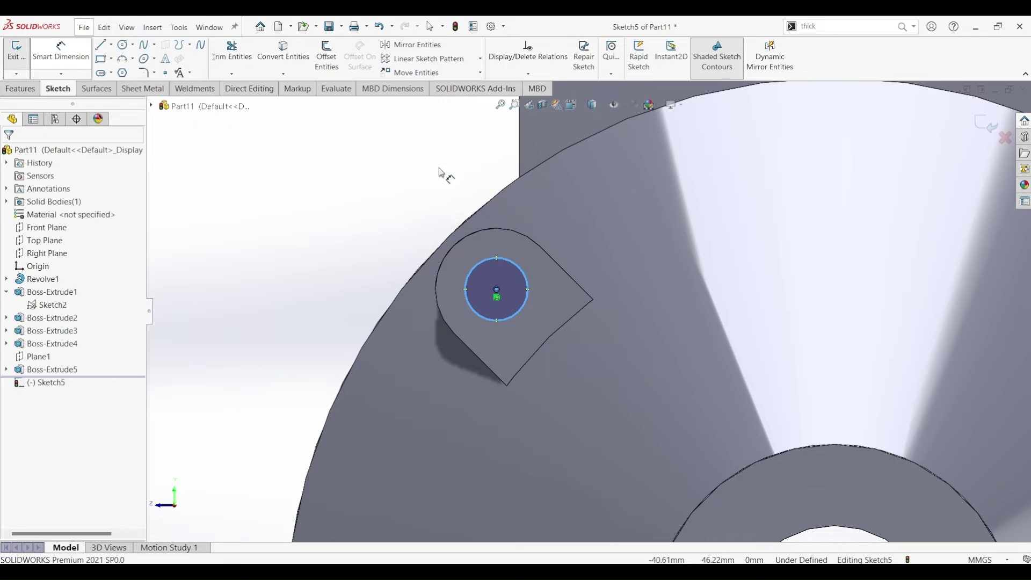
pyautogui.click(490, 259)
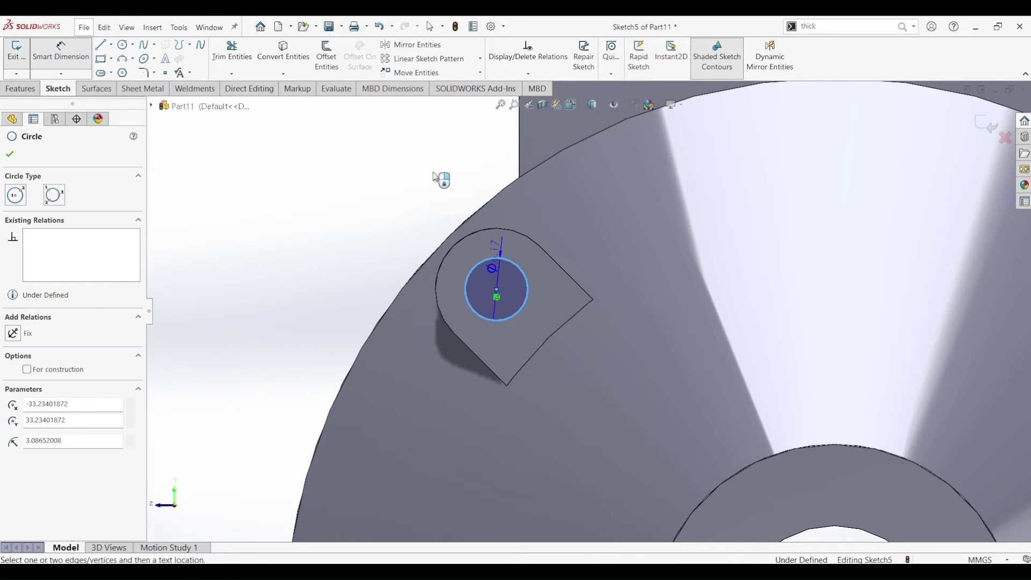
pyautogui.click(482, 188)
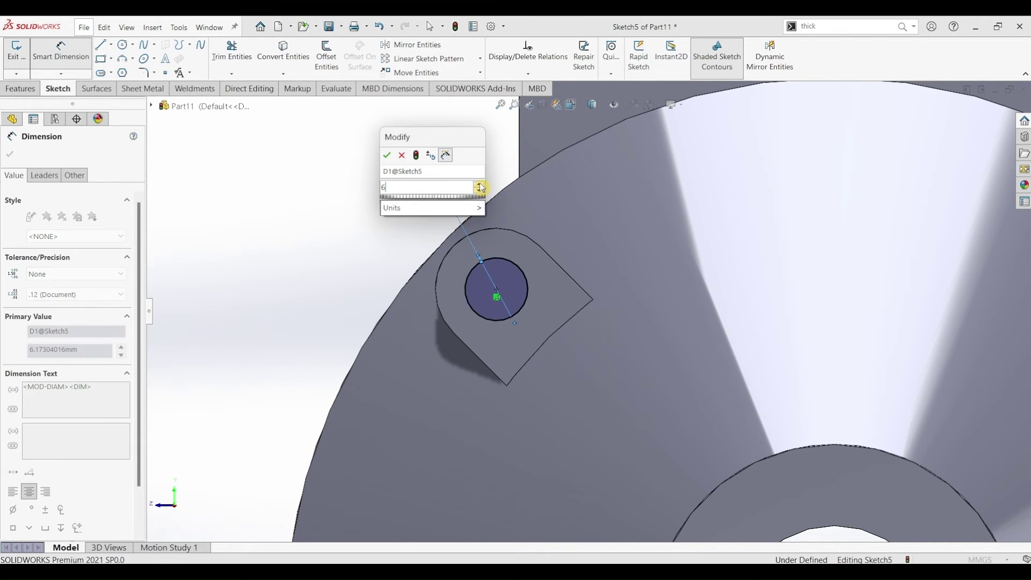
pyautogui.click(10, 154)
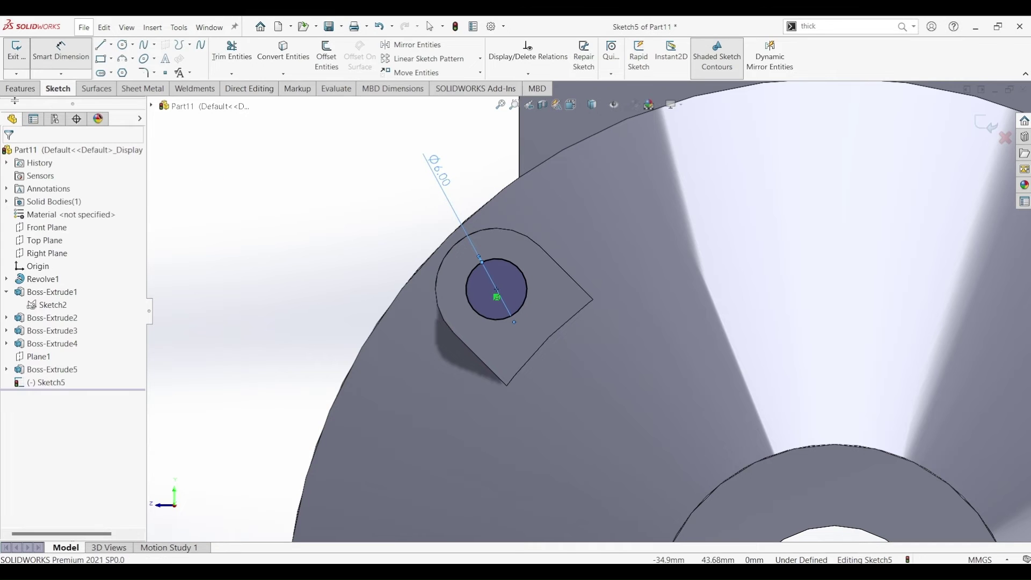
# - Cut the 6 mm circle through all of the boss and flange
pyautogui.click(18, 92)
pyautogui.click(176, 74)
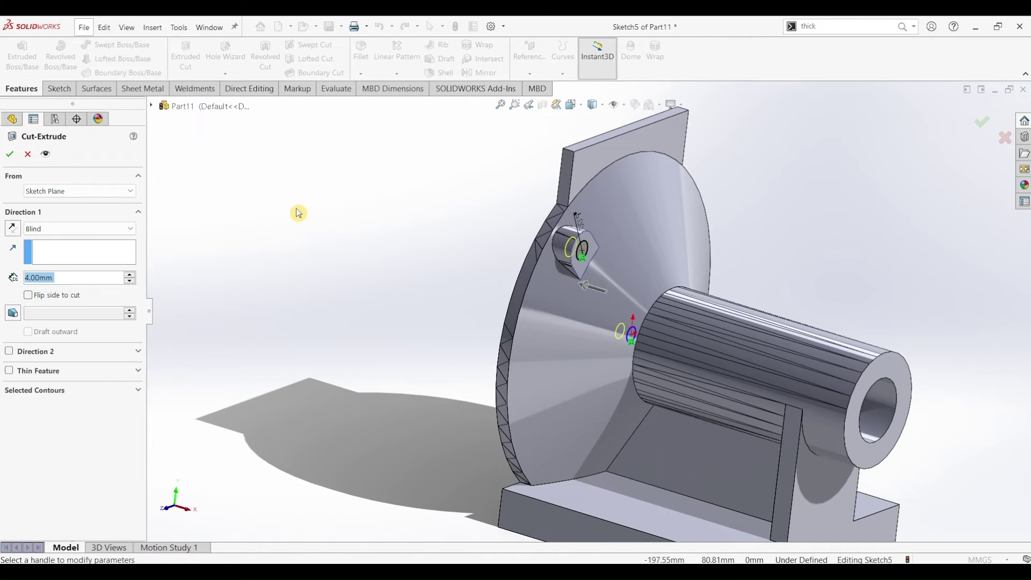
pyautogui.click(69, 229)
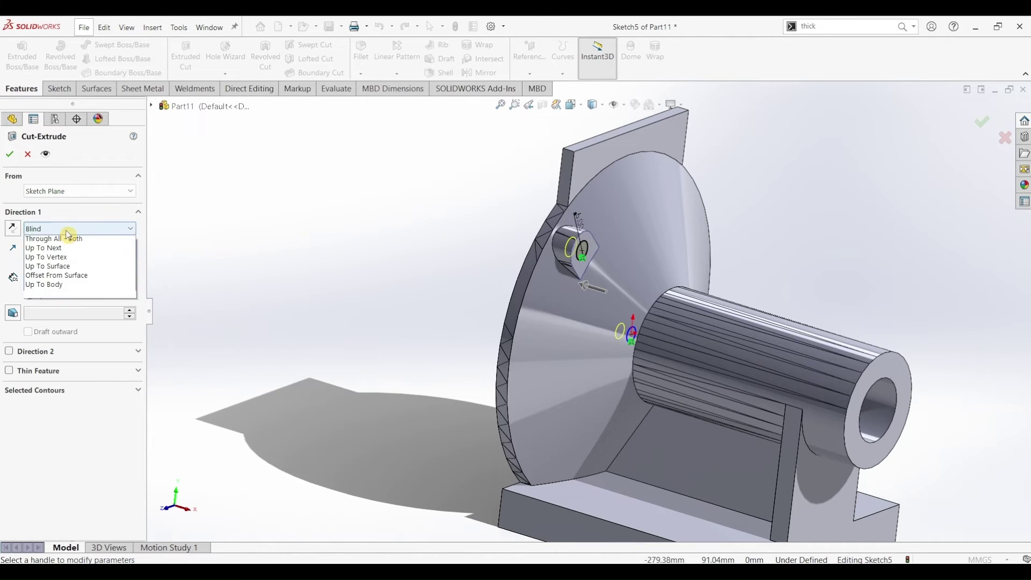
pyautogui.click(65, 250)
pyautogui.click(9, 154)
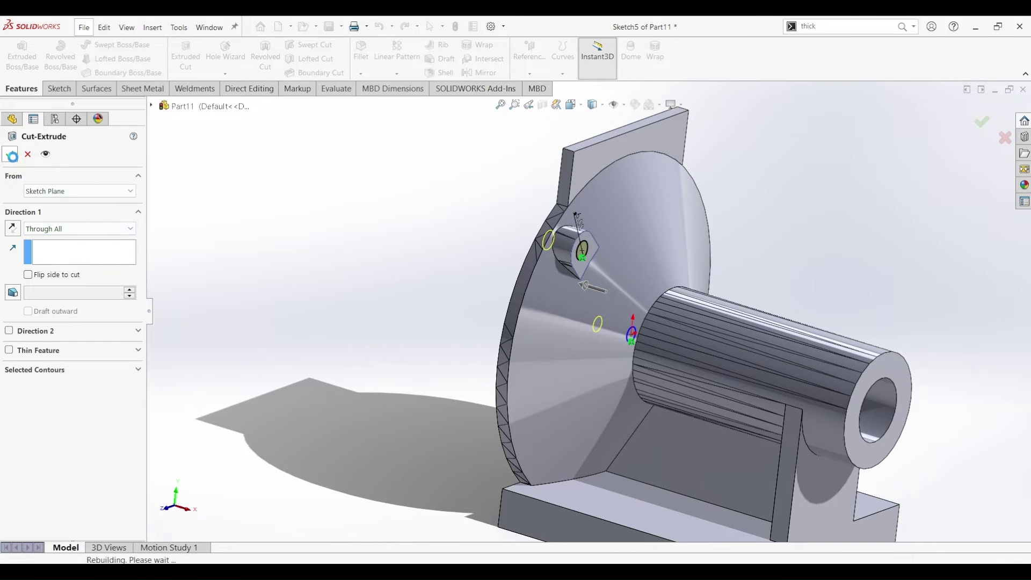
pyautogui.click(381, 264)
# - Circular-pattern the boss and its hole around the hub's circular edge, with 4 equally spaced instances over 360°
pyautogui.moveTo(382, 271); pyautogui.dragTo(487, 293, button='middle')
pyautogui.moveTo(476, 296); pyautogui.dragTo(361, 306, button='middle')
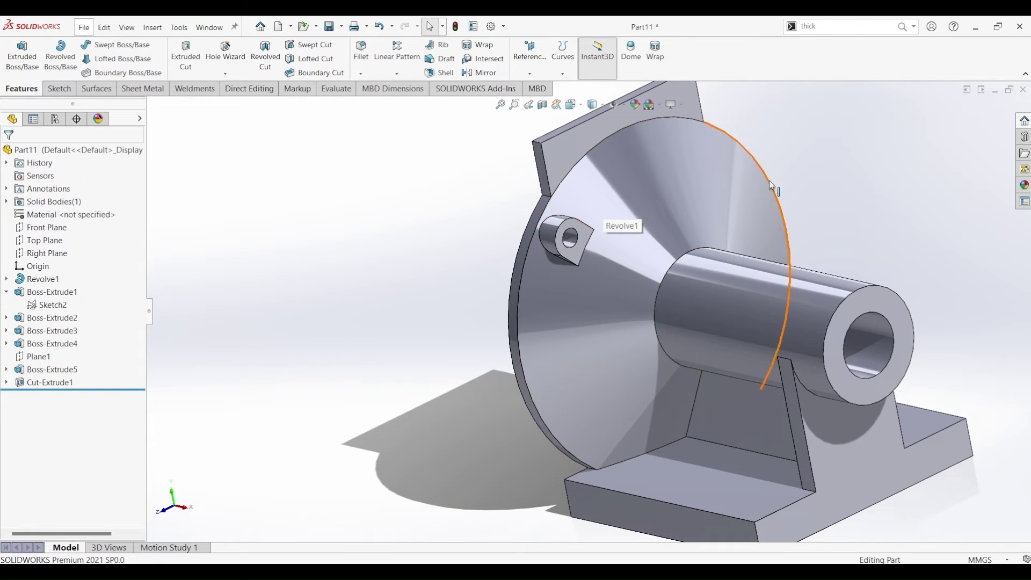
pyautogui.click(398, 74)
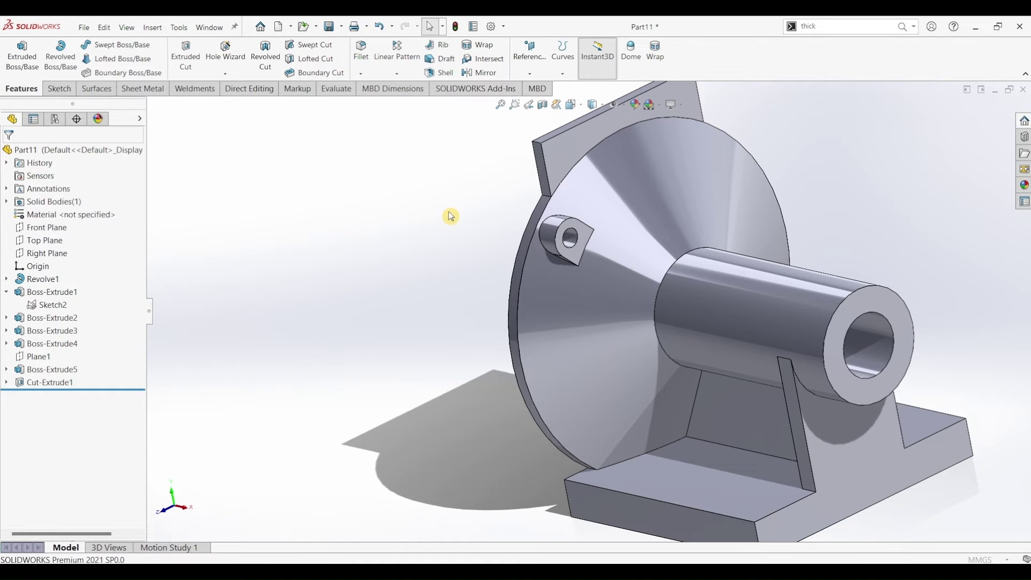
pyautogui.click(572, 242)
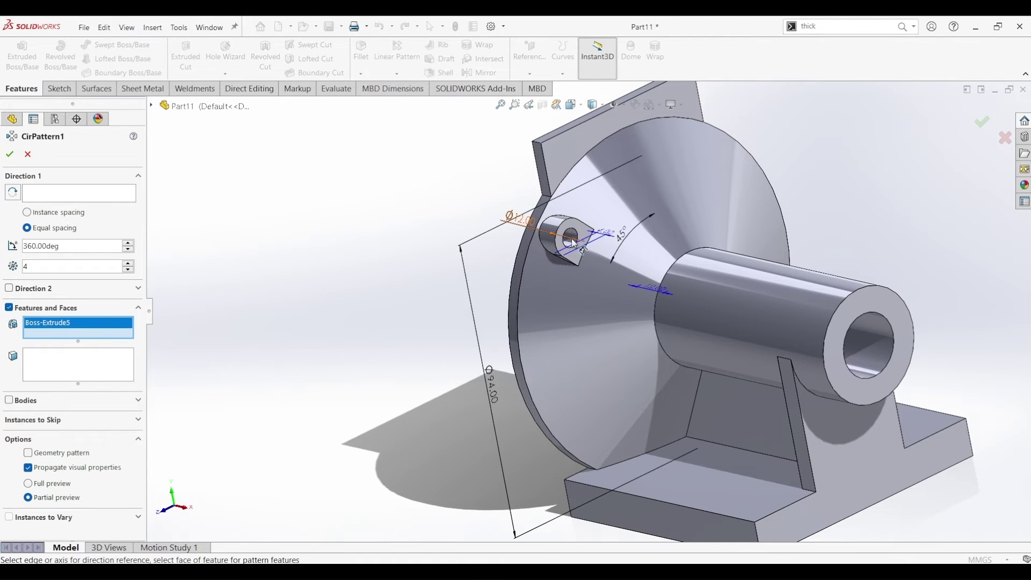
pyautogui.click(572, 237)
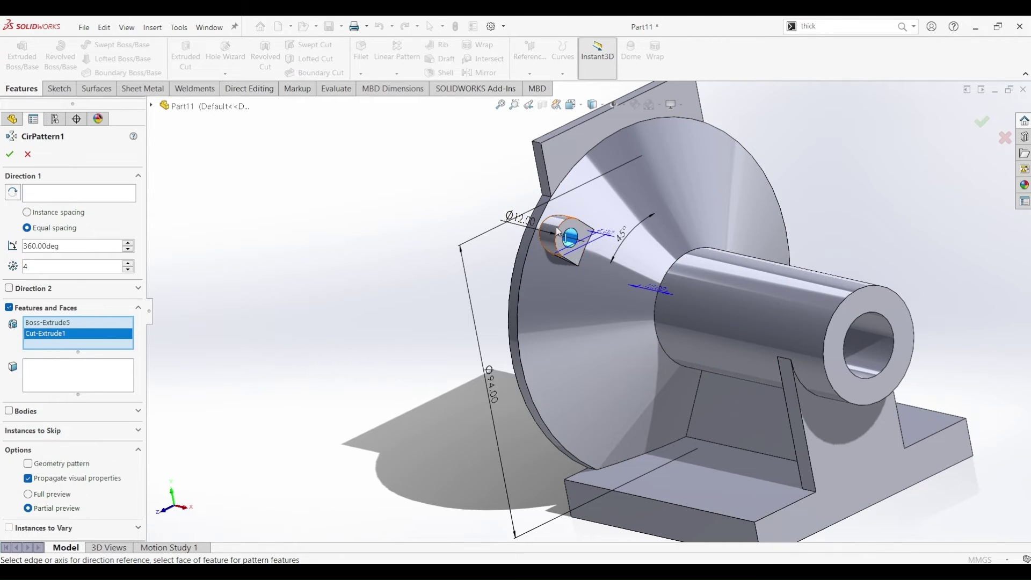
pyautogui.click(231, 217)
pyautogui.click(55, 193)
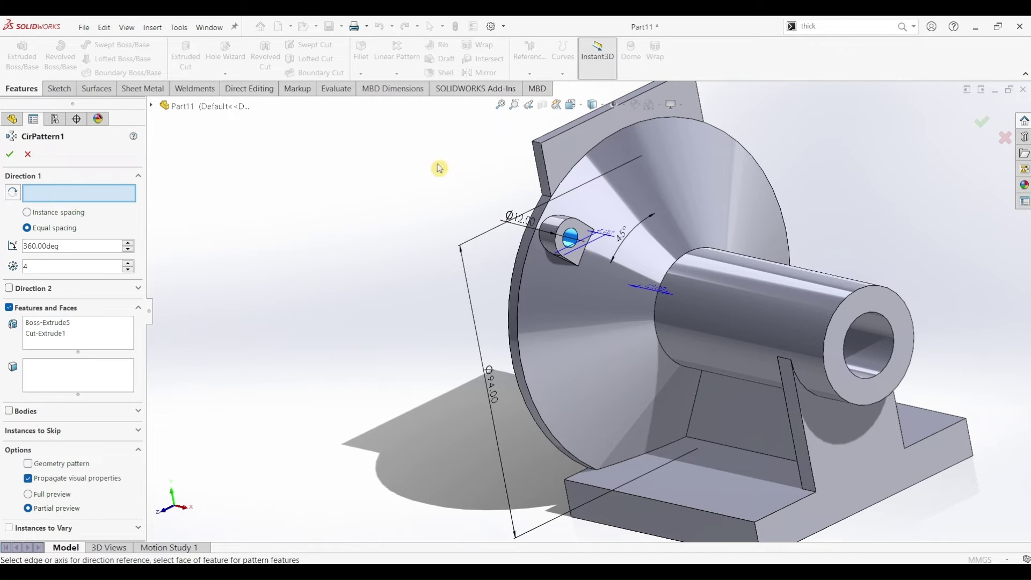
pyautogui.click(692, 253)
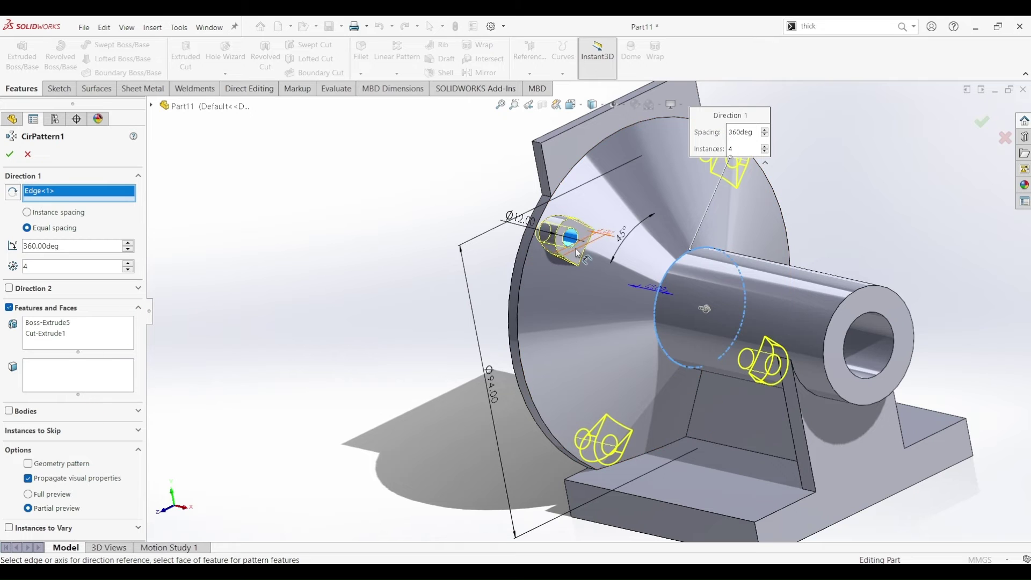
pyautogui.click(11, 156)
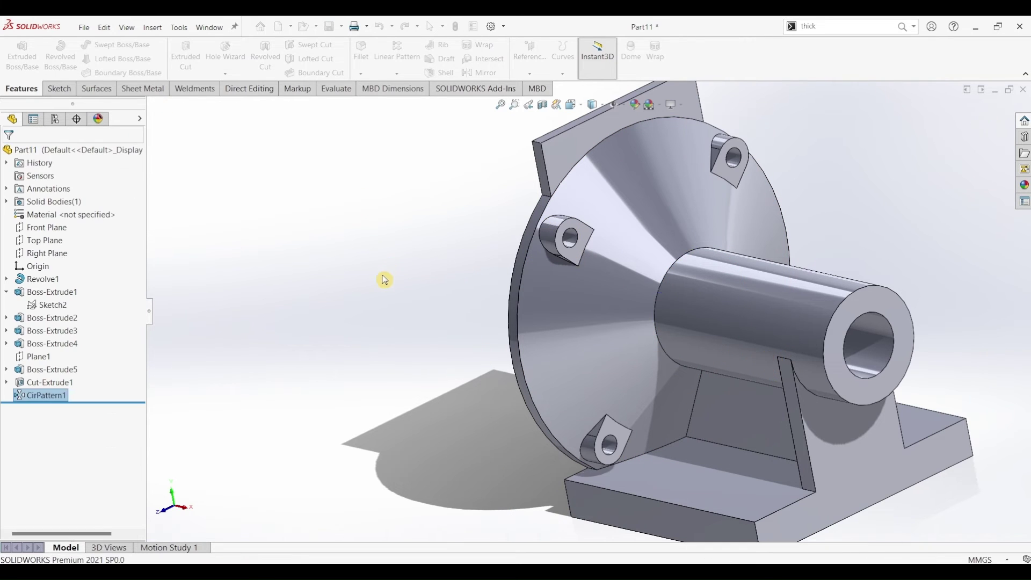
# - Start a sketch on the side face of the web beneath the tube and draw a circle about 11.4 mm in diameter
pyautogui.hotkey('ctrl', '7')
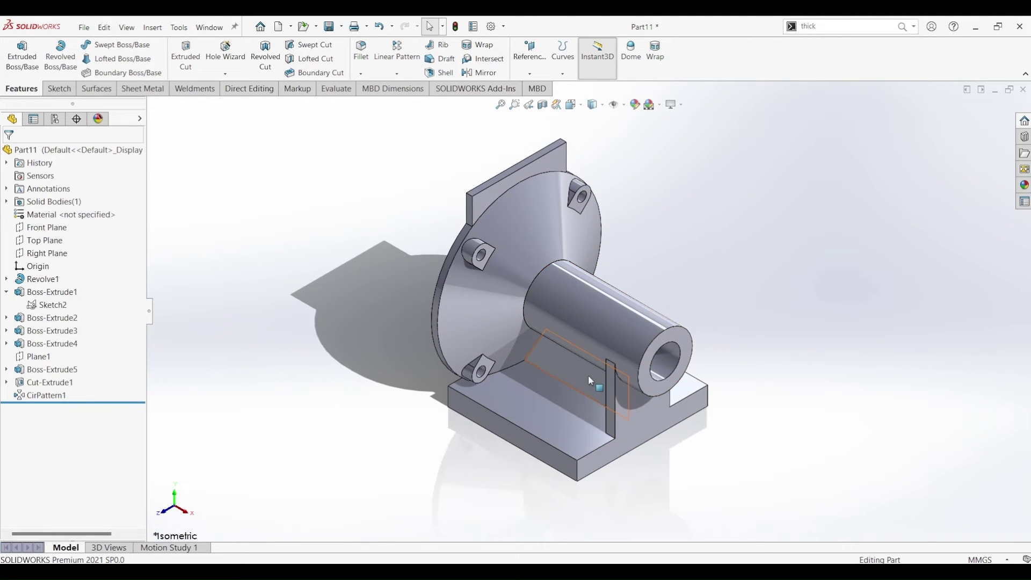
pyautogui.click(561, 365)
pyautogui.click(59, 89)
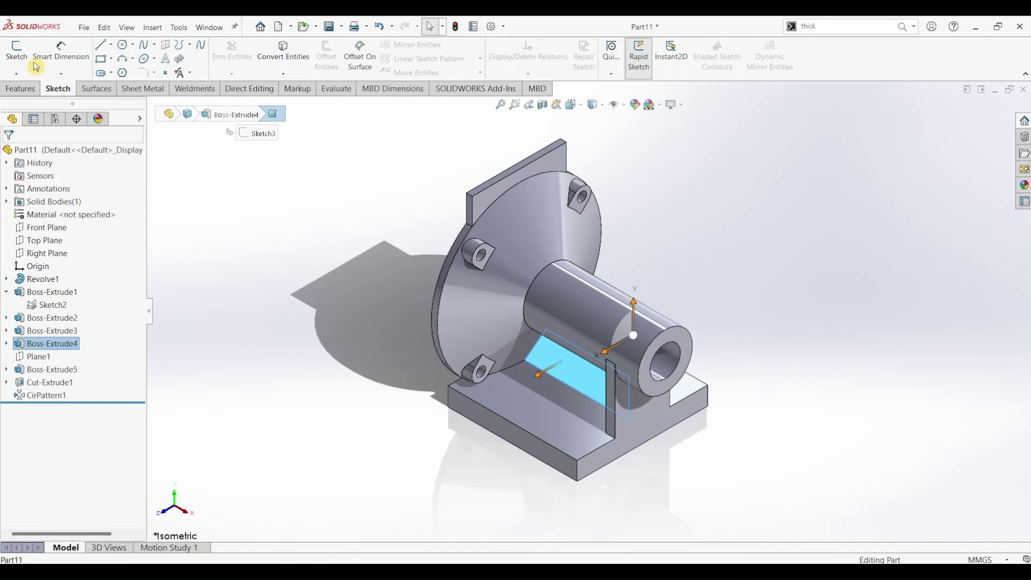
pyautogui.click(26, 60)
pyautogui.click(123, 44)
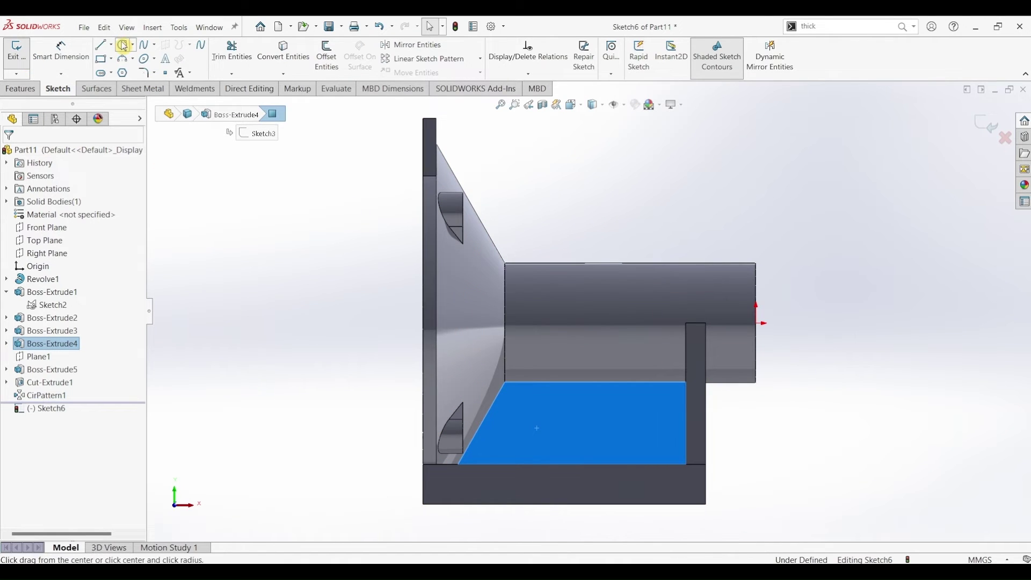
pyautogui.click(525, 426)
pyautogui.click(539, 439)
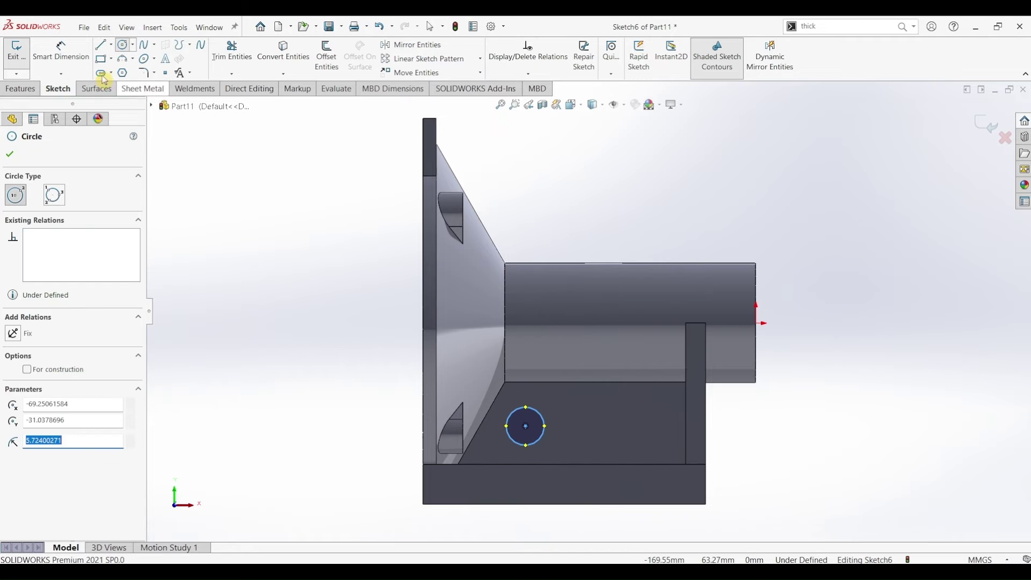
# - Dimension the diameter of the circle on the web's side face
pyautogui.click(61, 51)
pyautogui.click(537, 411)
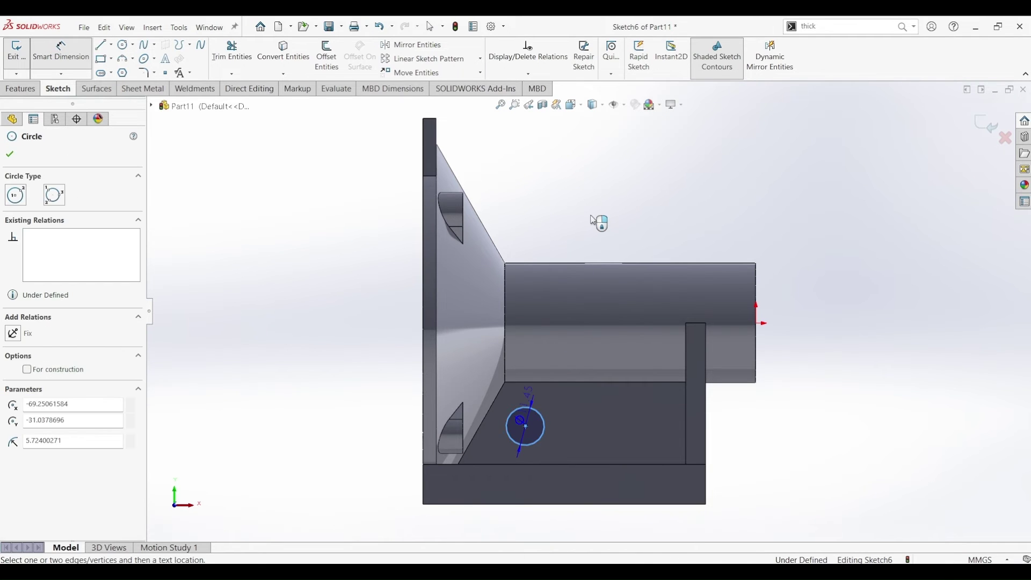
pyautogui.click(594, 221)
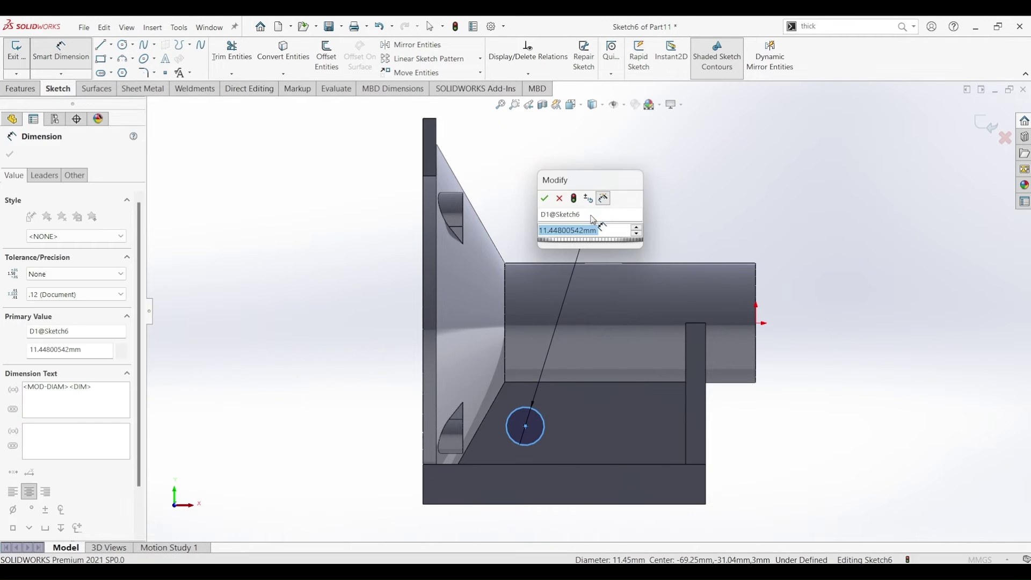
pyautogui.press('Return')
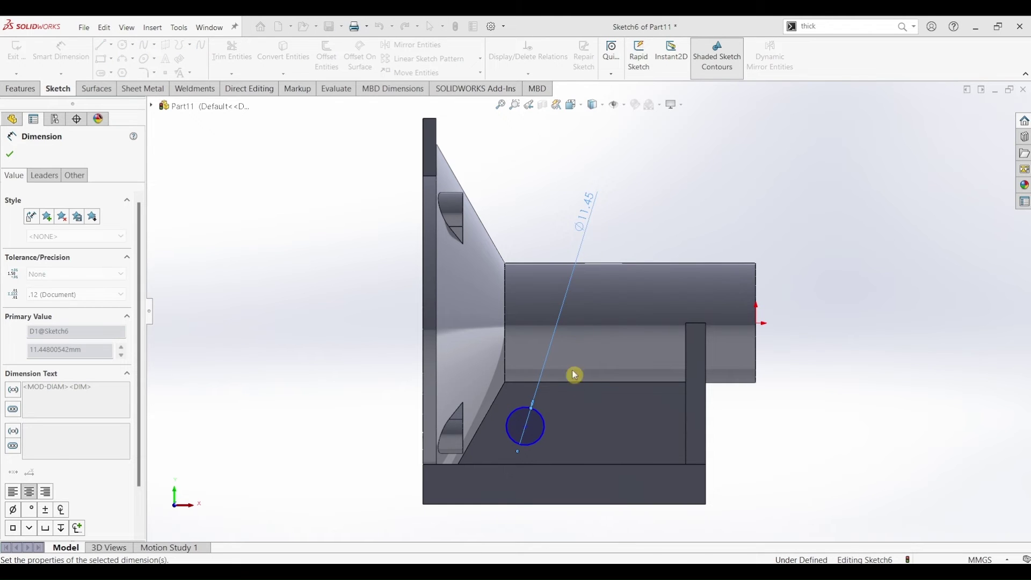
# - Set the web circle's diameter to 15 mm and place its centre 22 mm above the base plate's bottom edge
pyautogui.click(526, 427)
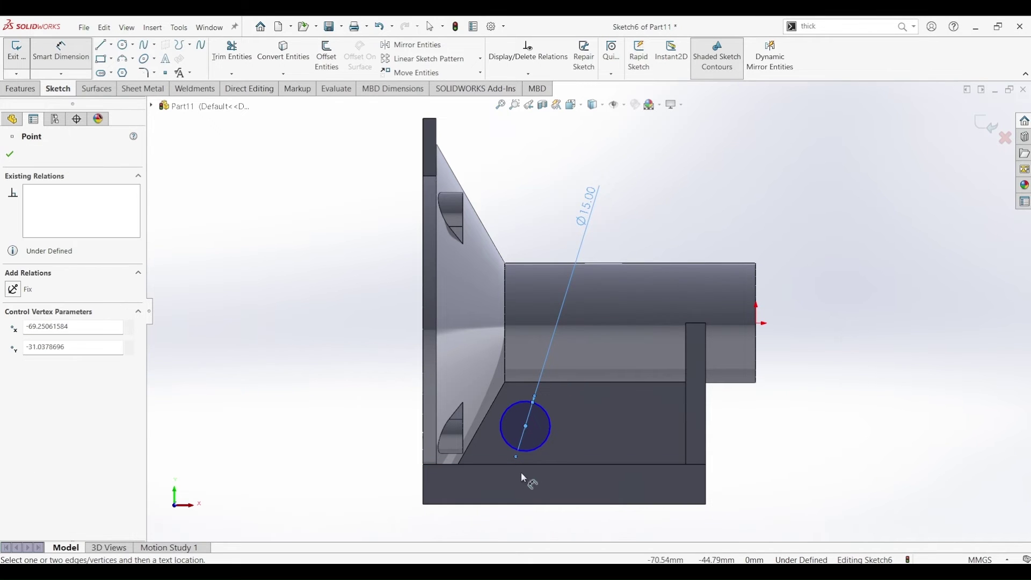
pyautogui.click(529, 505)
pyautogui.click(365, 460)
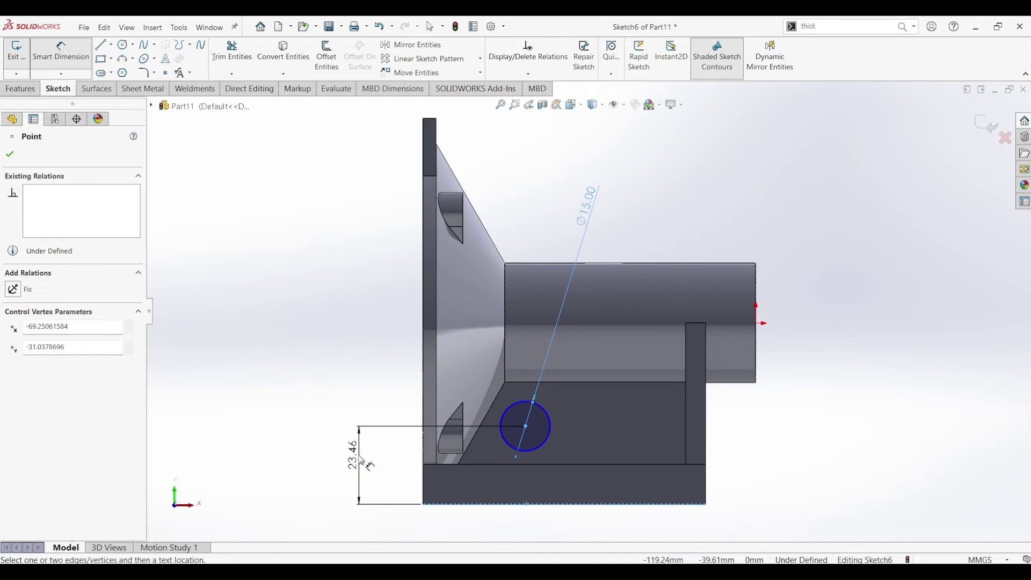
pyautogui.write('22')
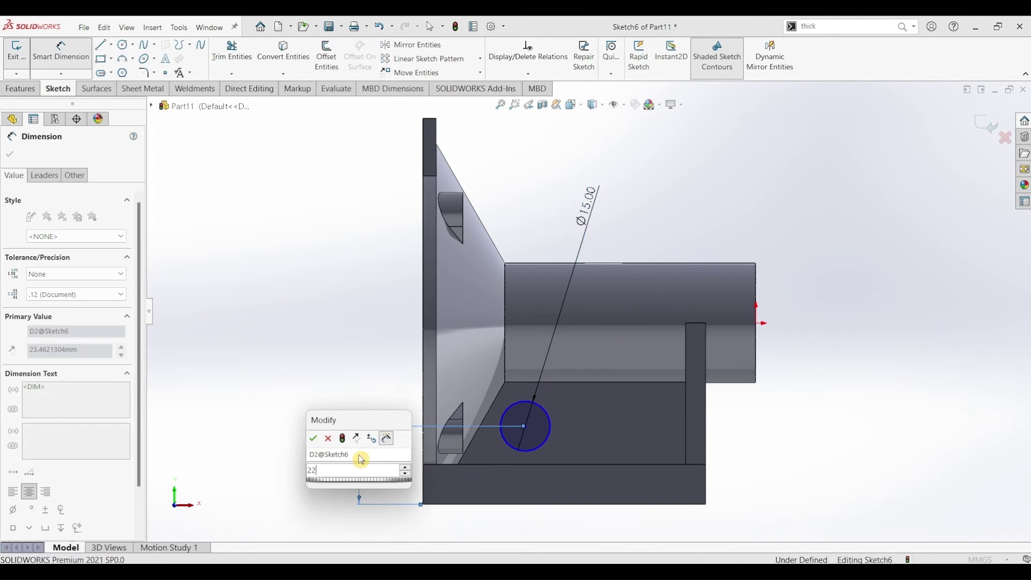
pyautogui.press('Escape')
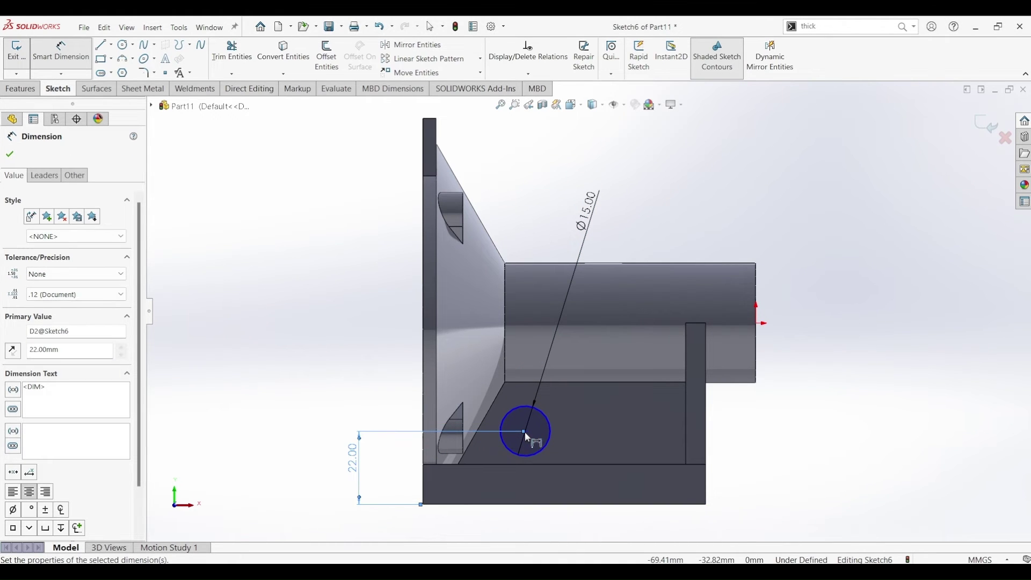
# - Dimension the circle's centre 47 mm horizontally from the outer vertical edge of the tube's support
pyautogui.click(525, 432)
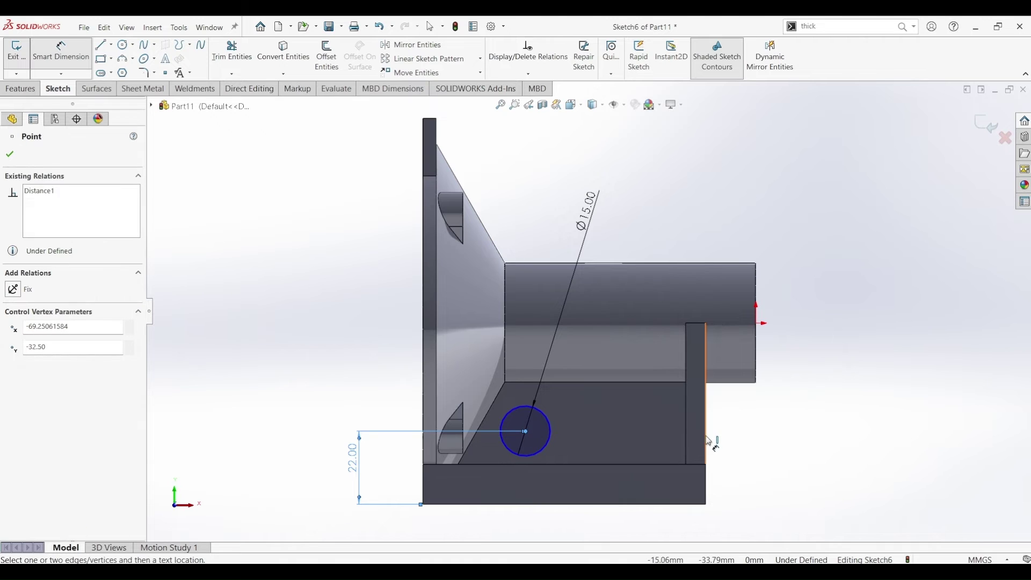
pyautogui.click(707, 440)
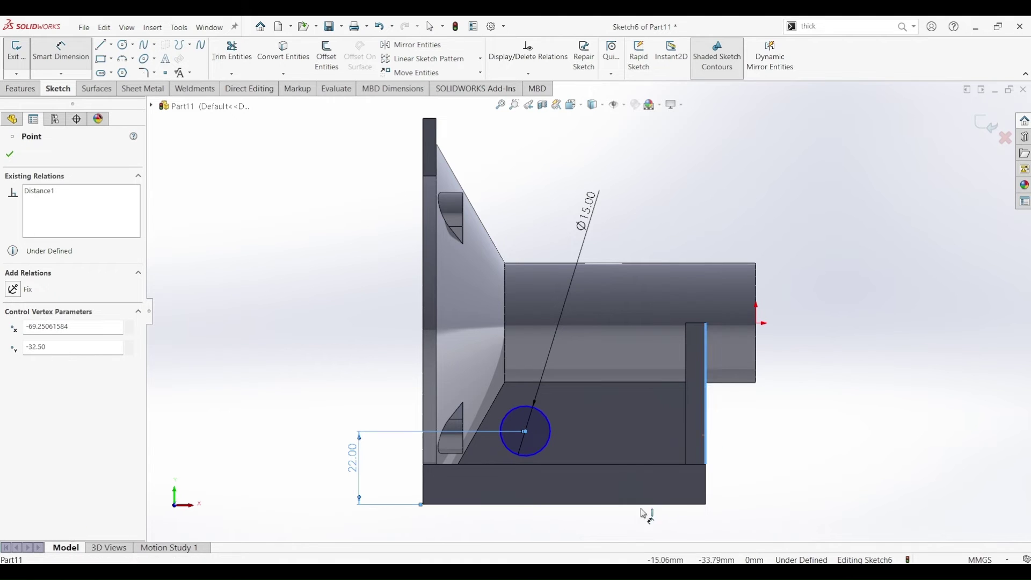
pyautogui.click(607, 530)
pyautogui.write('47')
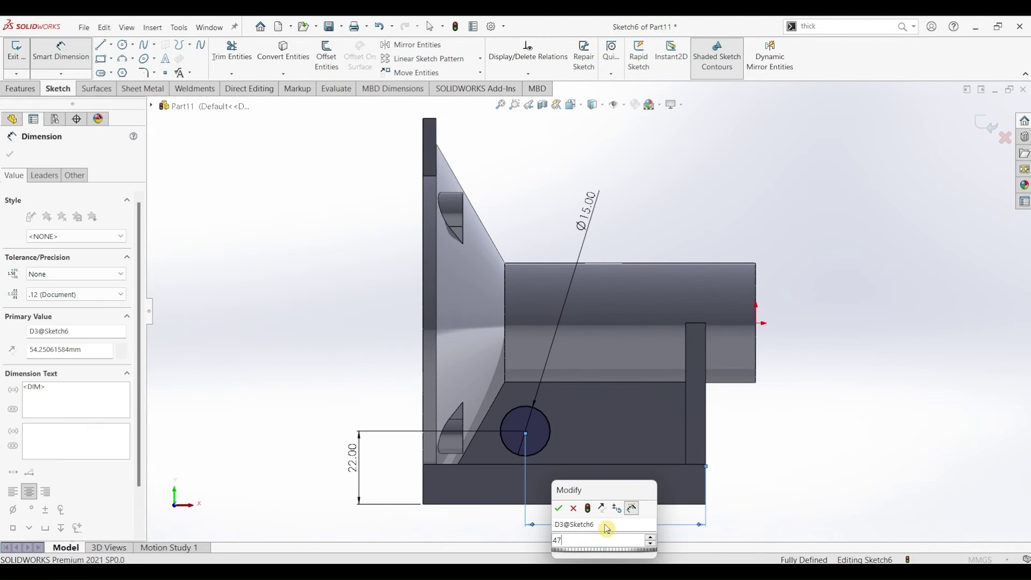
pyautogui.press('Return')
# - Extrude-cut the 15 mm circle through the web with the Through All end condition
pyautogui.click(21, 88)
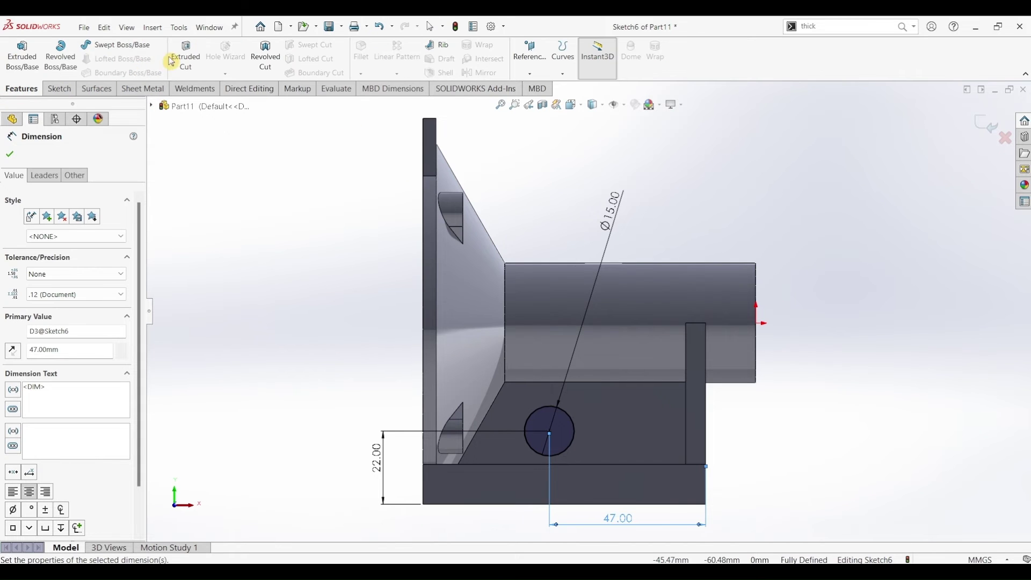
pyautogui.click(171, 61)
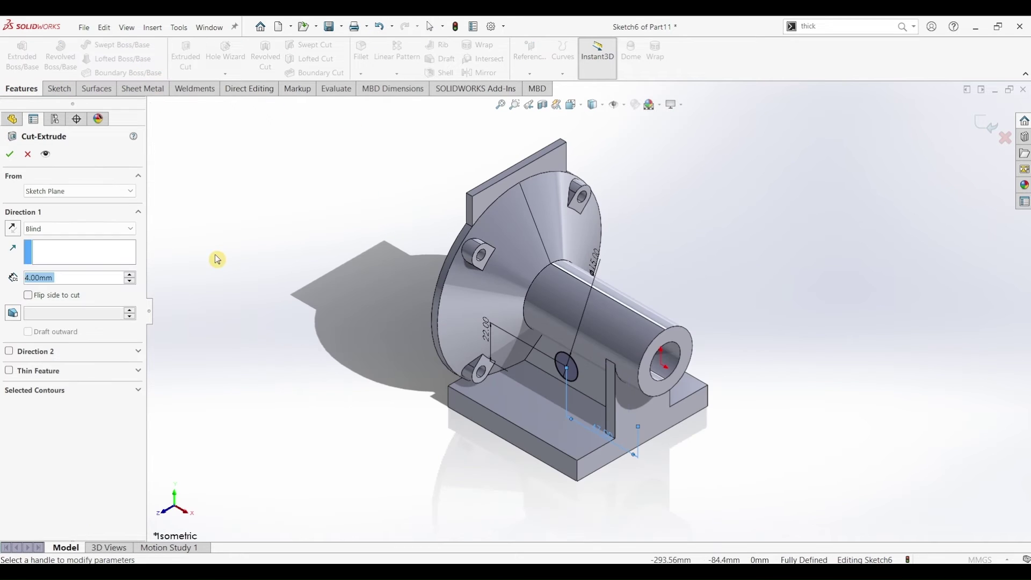
pyautogui.click(82, 238)
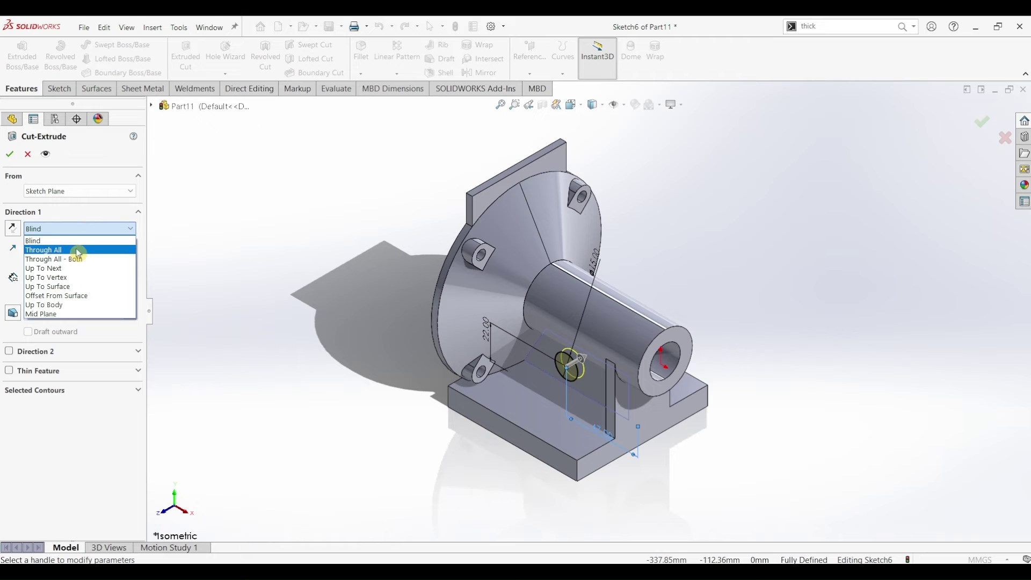
pyautogui.click(78, 249)
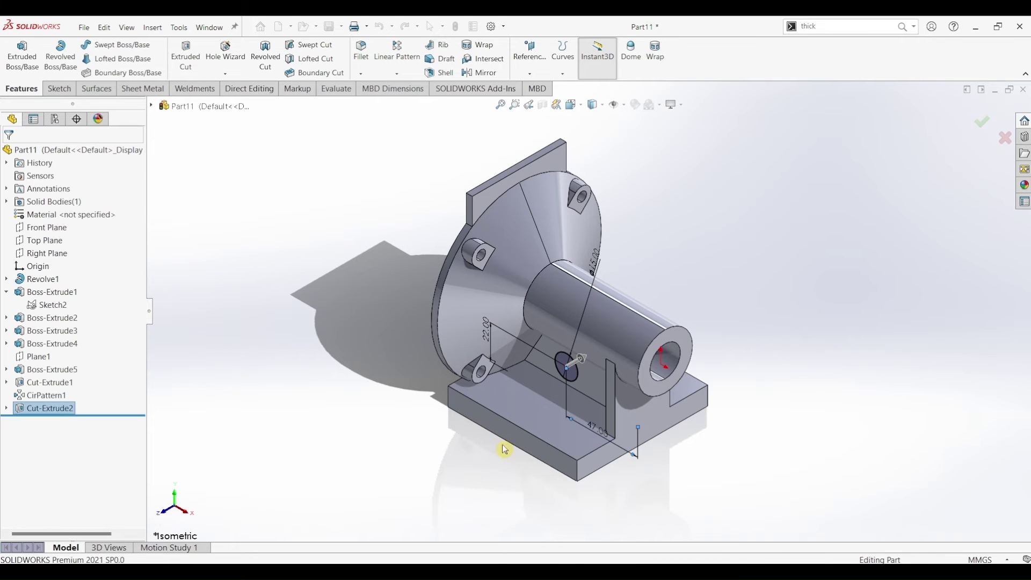
# - Consult the Part_130 PDF drawing in the browser, return to SOLIDWORKS and start a sketch on the base plate's top face
pyautogui.click(354, 548)
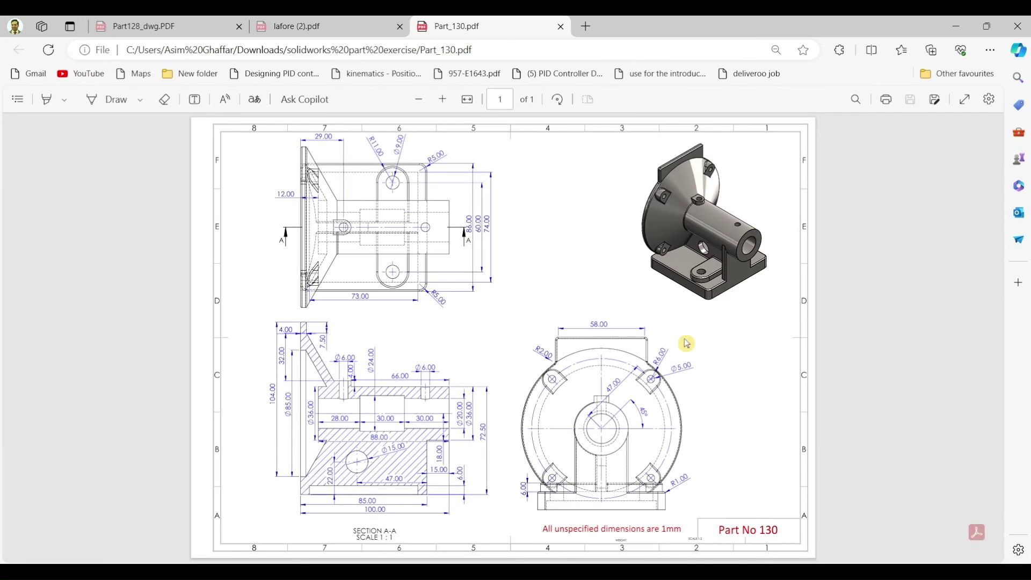
pyautogui.click(961, 25)
pyautogui.click(548, 394)
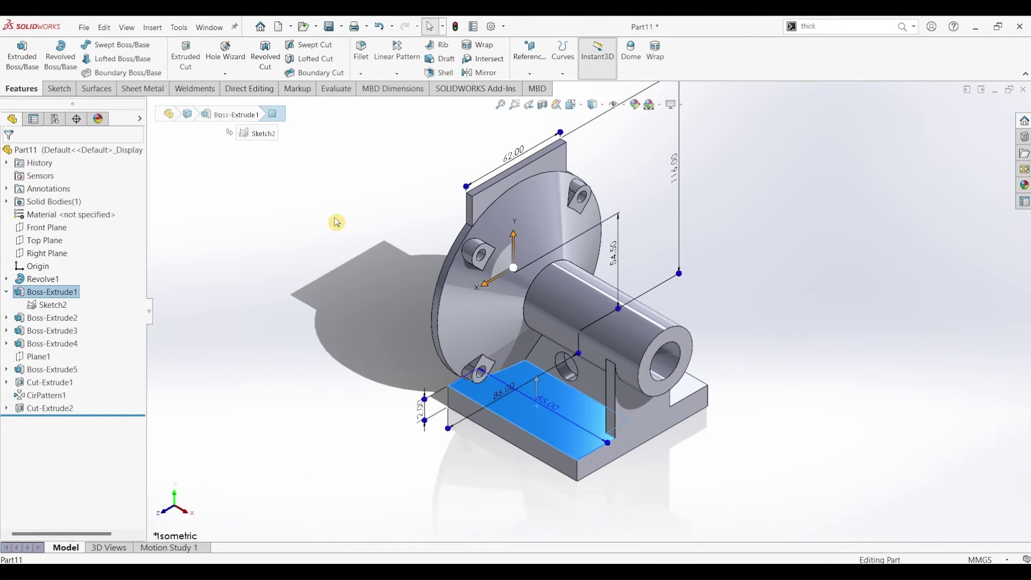
pyautogui.click(58, 89)
pyautogui.click(17, 52)
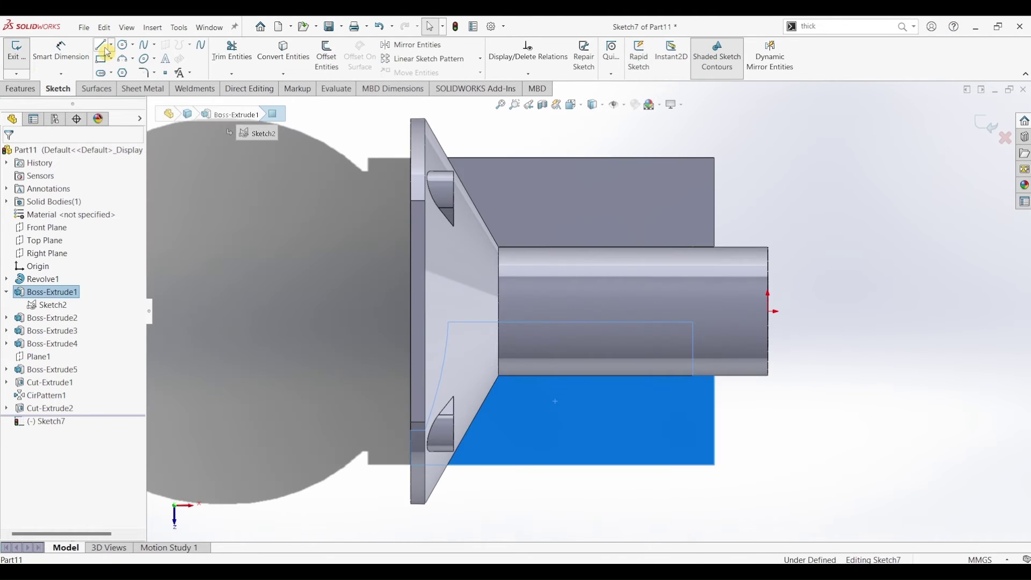
# - Sketch a closed round-ended profile about 23.7 mm wide on the base plate, starting from the web's bottom edge and ending in an arc
pyautogui.click(102, 52)
pyautogui.moveTo(669, 428); pyautogui.dragTo(667, 336, button='middle')
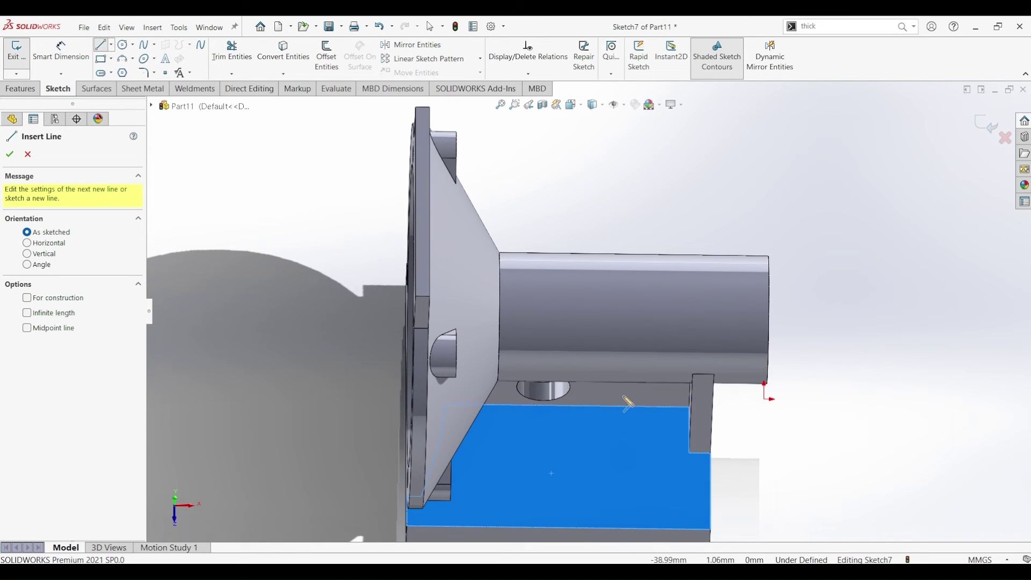
pyautogui.click(592, 406)
pyautogui.click(592, 493)
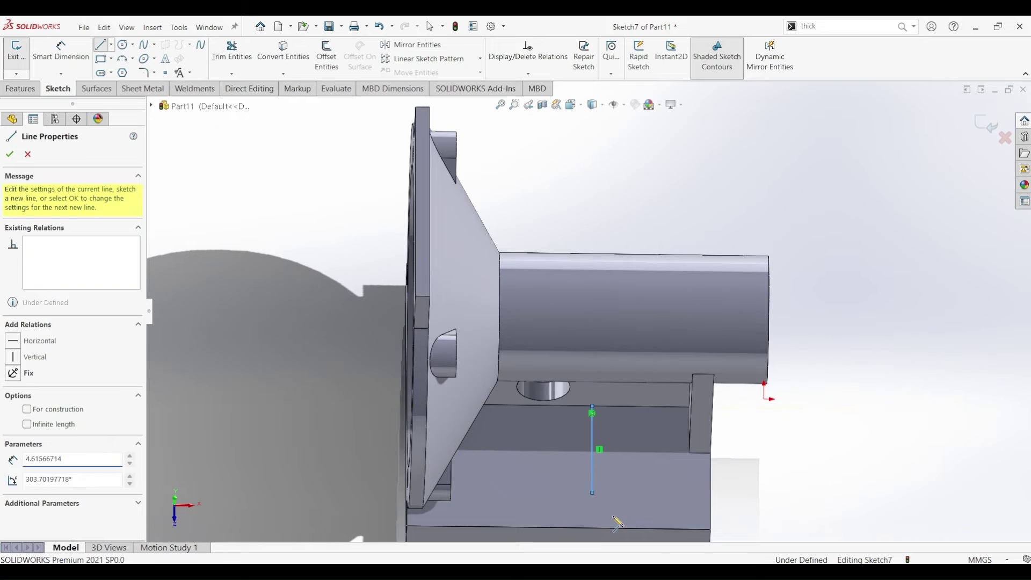
pyautogui.click(673, 493)
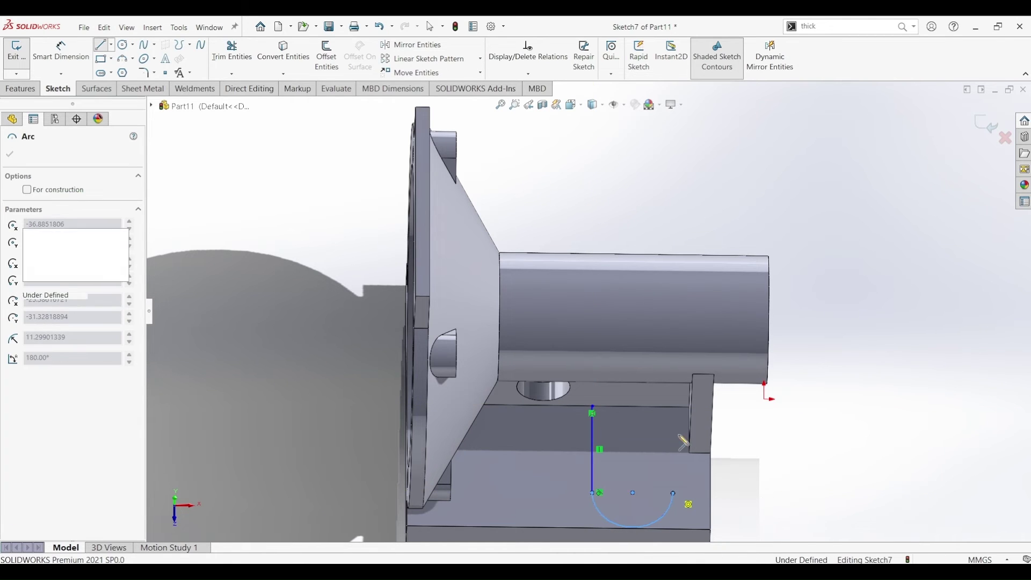
pyautogui.click(676, 408)
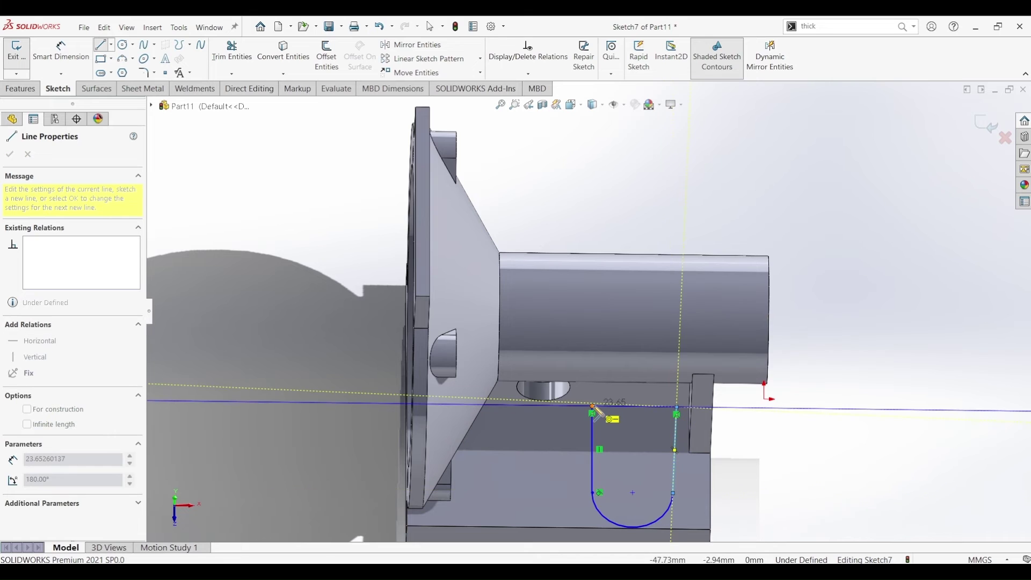
pyautogui.click(592, 406)
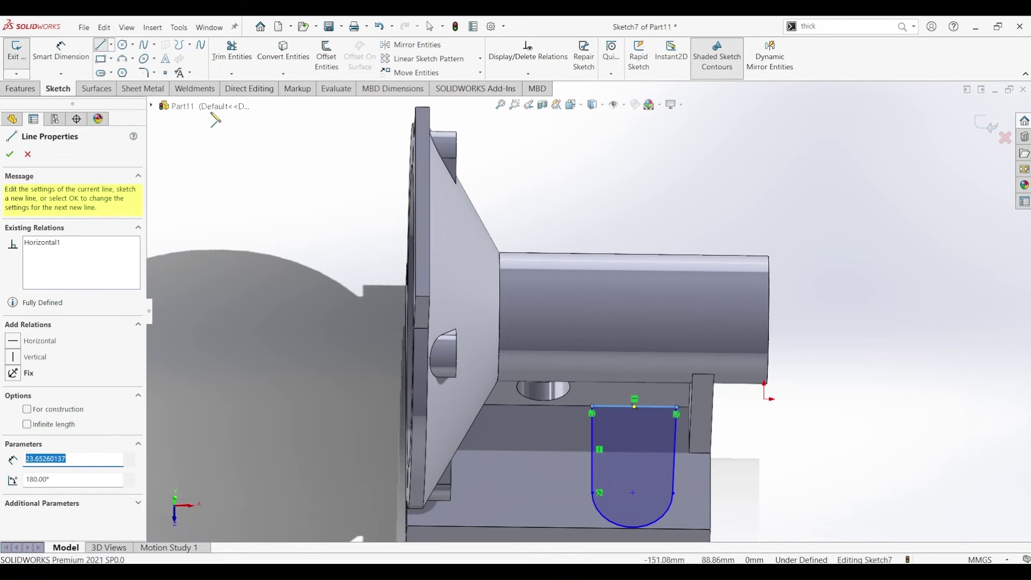
# - Dimension the radius of the profile's rounded end as 11 mm
pyautogui.click(61, 51)
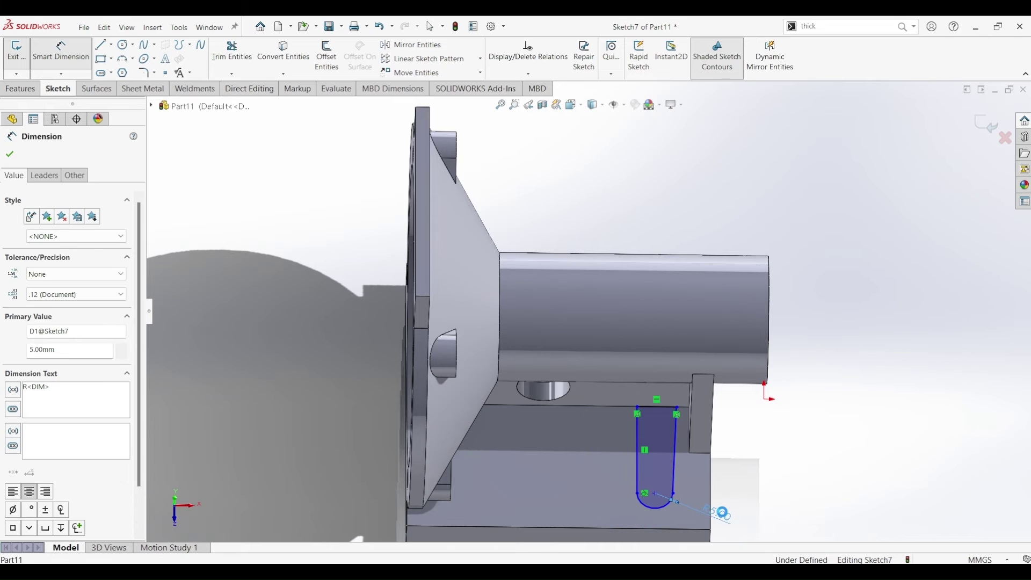
pyautogui.click(721, 511)
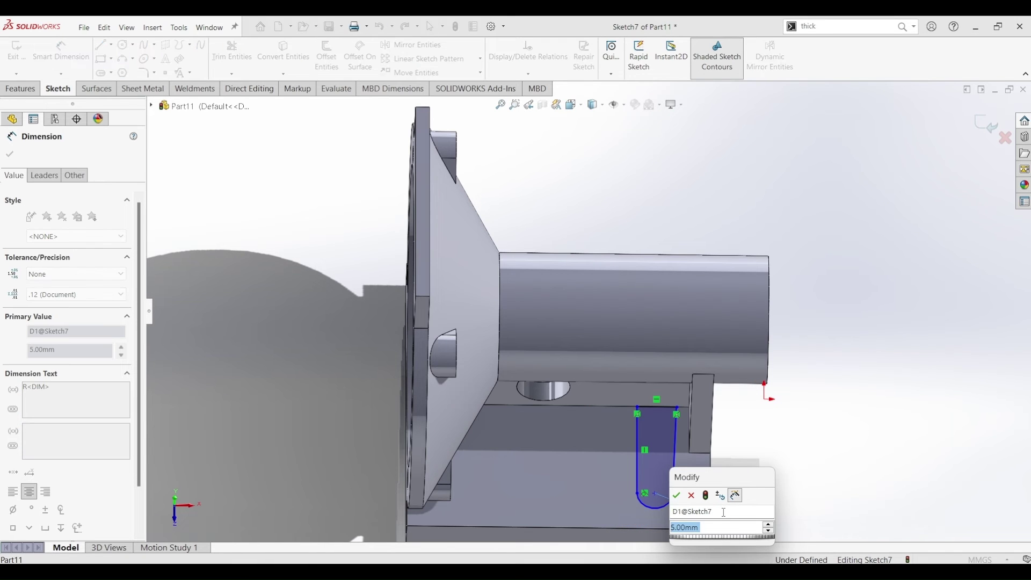
pyautogui.write('11')
pyautogui.press('Return')
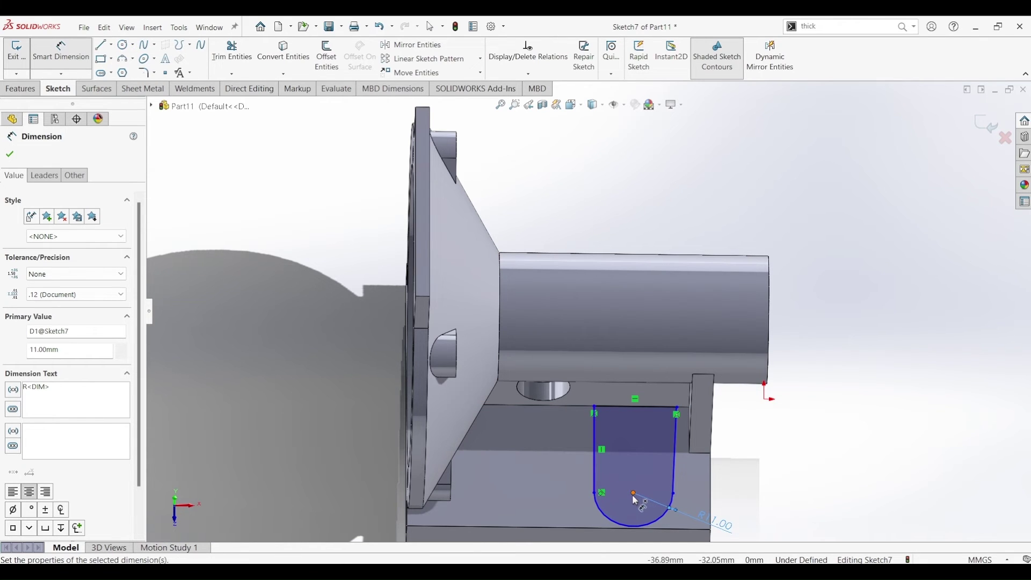
# - Dimension the arc's centre 30 mm from the origin, measured across the tube's axis
pyautogui.hotkey('ctrl', '8')
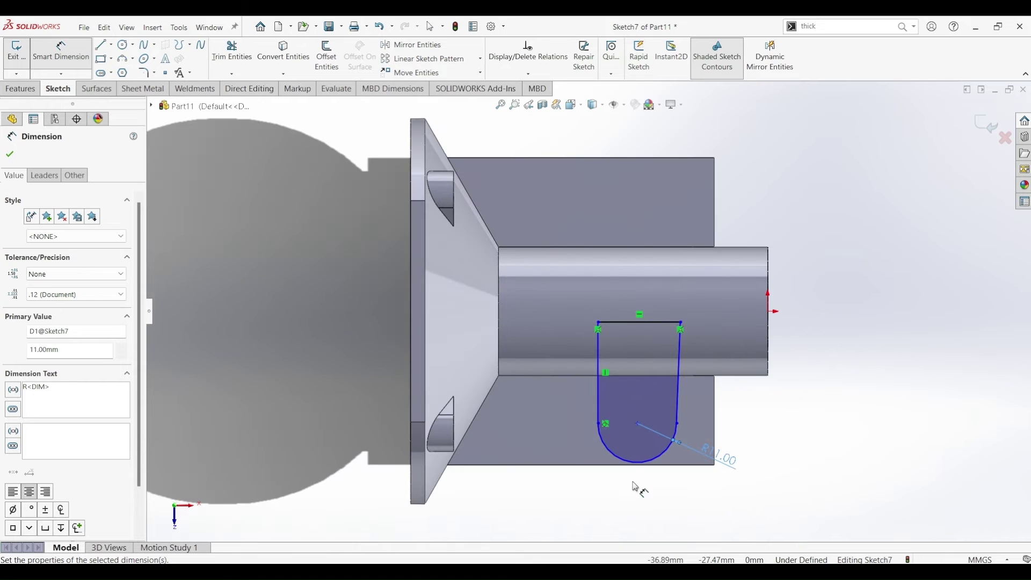
pyautogui.click(639, 425)
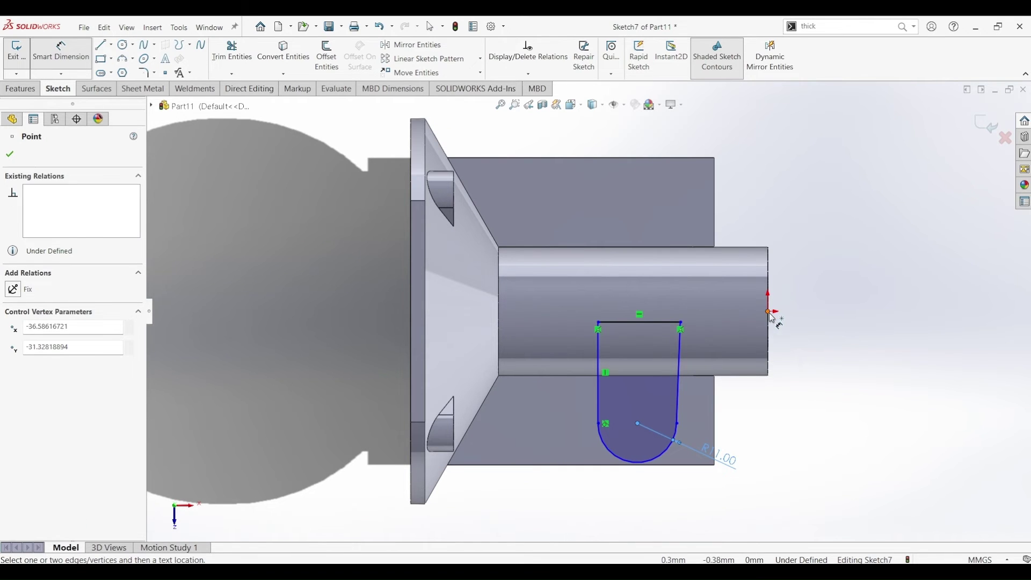
pyautogui.click(768, 312)
pyautogui.click(818, 381)
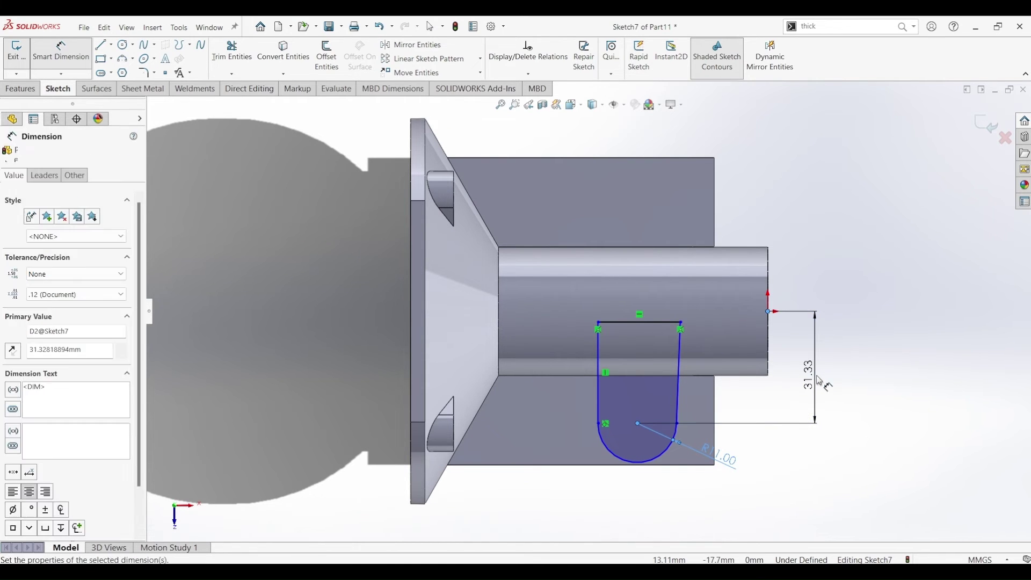
pyautogui.write('30')
pyautogui.press('Return')
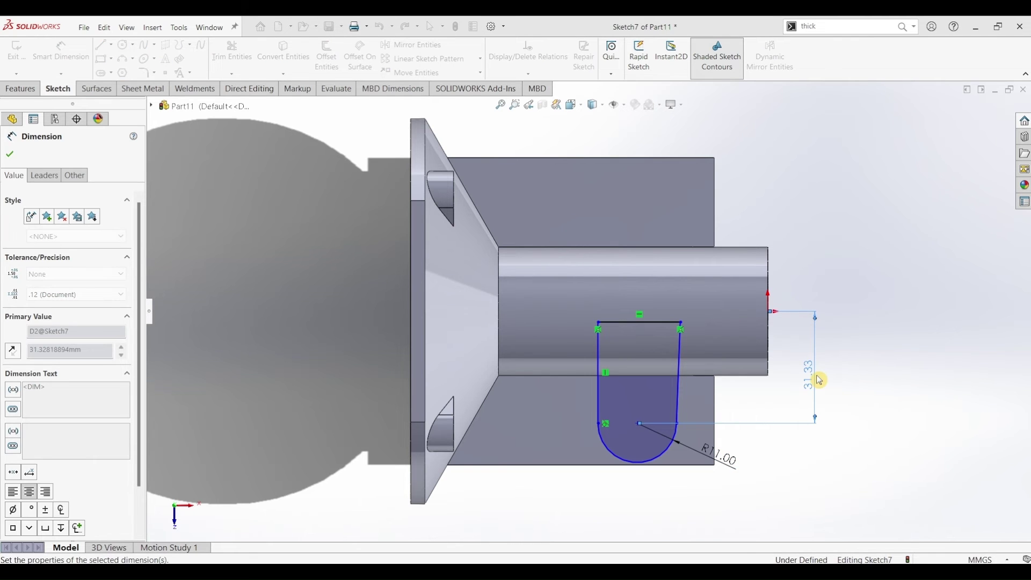
pyautogui.press('Escape')
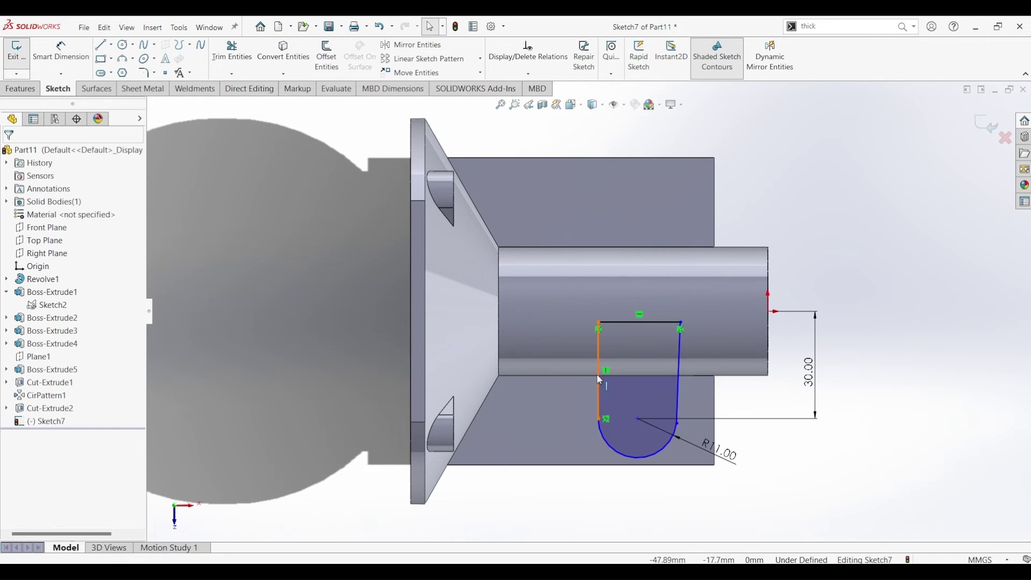
# - Make the profile's two straight sides parallel and the arc tangent to the side nearer the tube's open end
pyautogui.click(677, 376)
pyautogui.keyDown('ctrl'); pyautogui.click(679, 375); pyautogui.keyUp('ctrl')
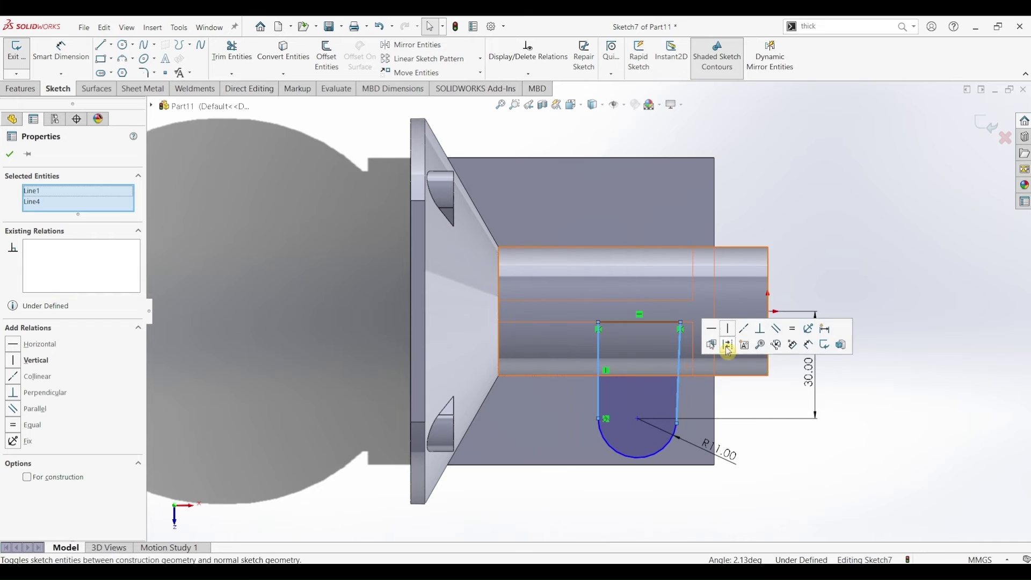
pyautogui.click(830, 505)
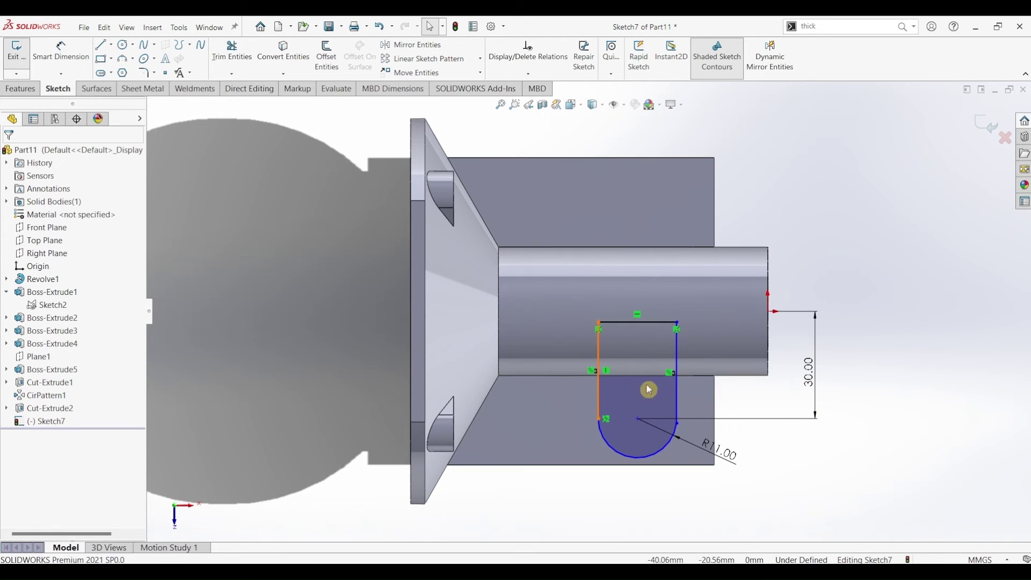
pyautogui.click(678, 426)
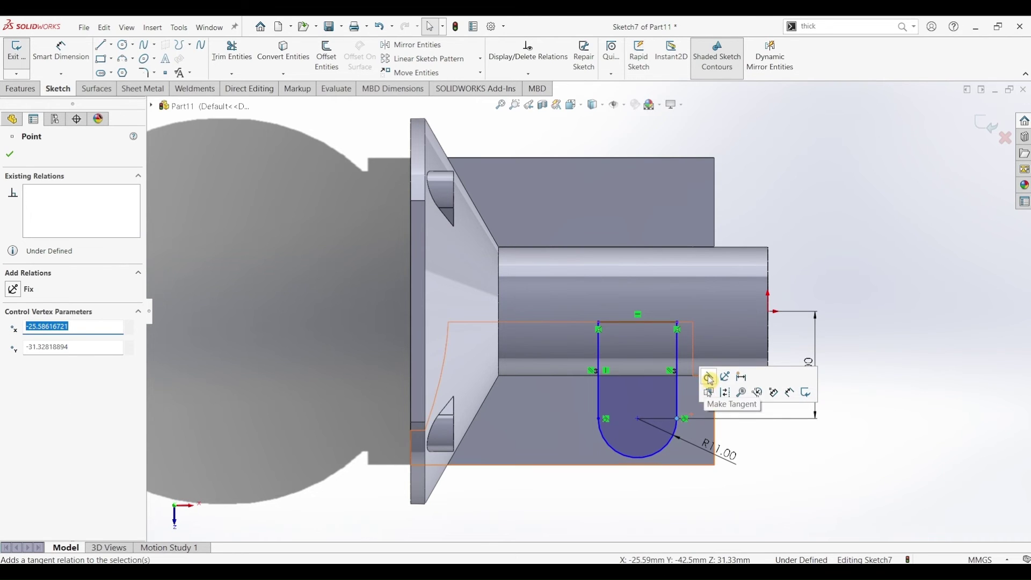
pyautogui.click(854, 490)
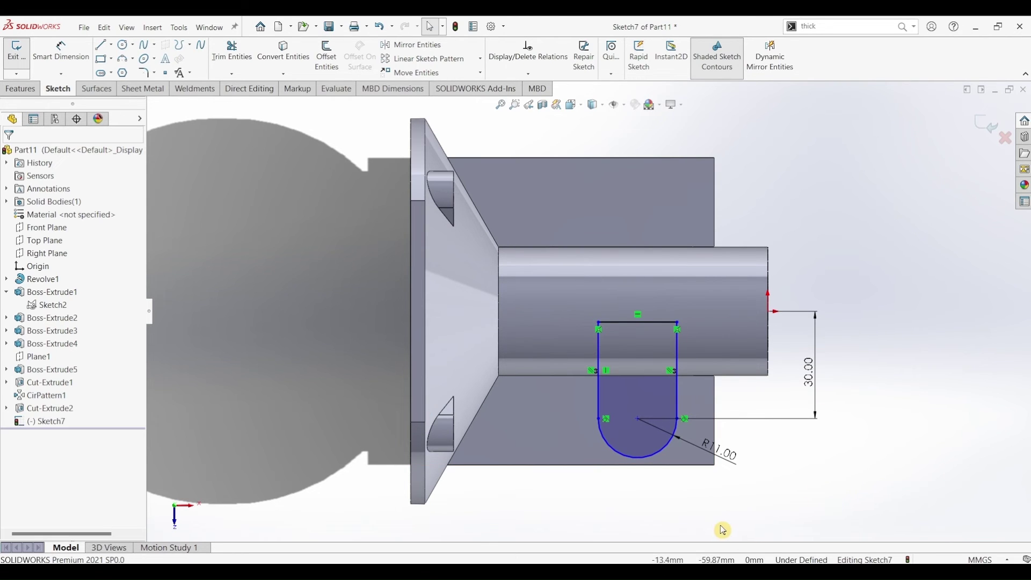
# - Dimension the arc's centre 62 mm from the flange's outer face, measured along the tube's axis
pyautogui.click(61, 62)
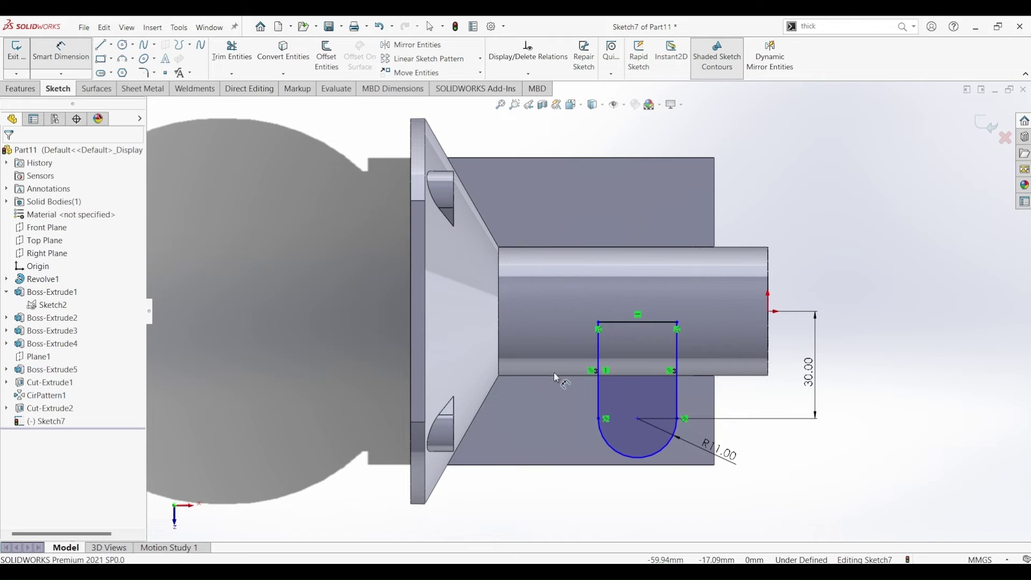
pyautogui.click(412, 280)
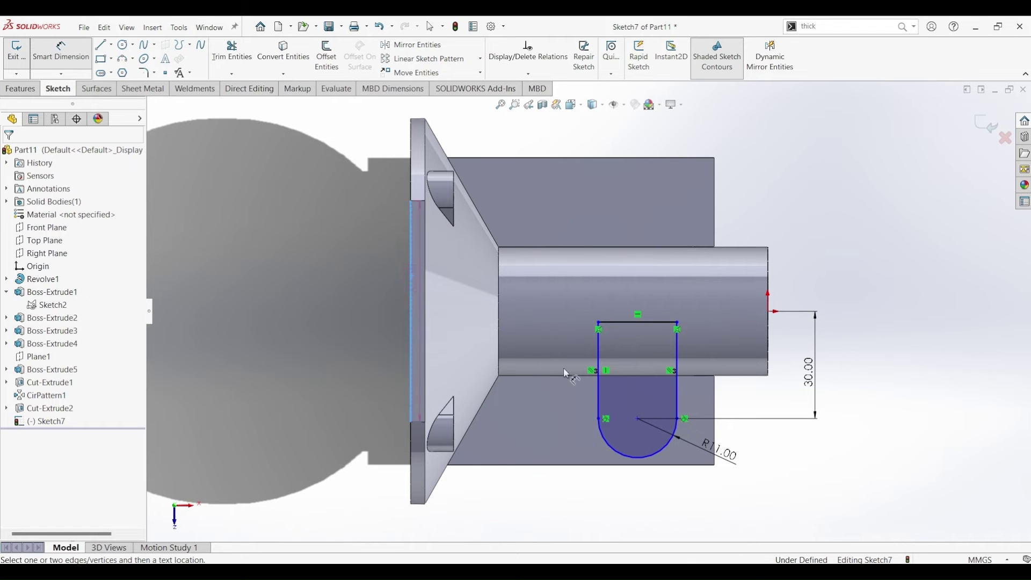
pyautogui.click(639, 420)
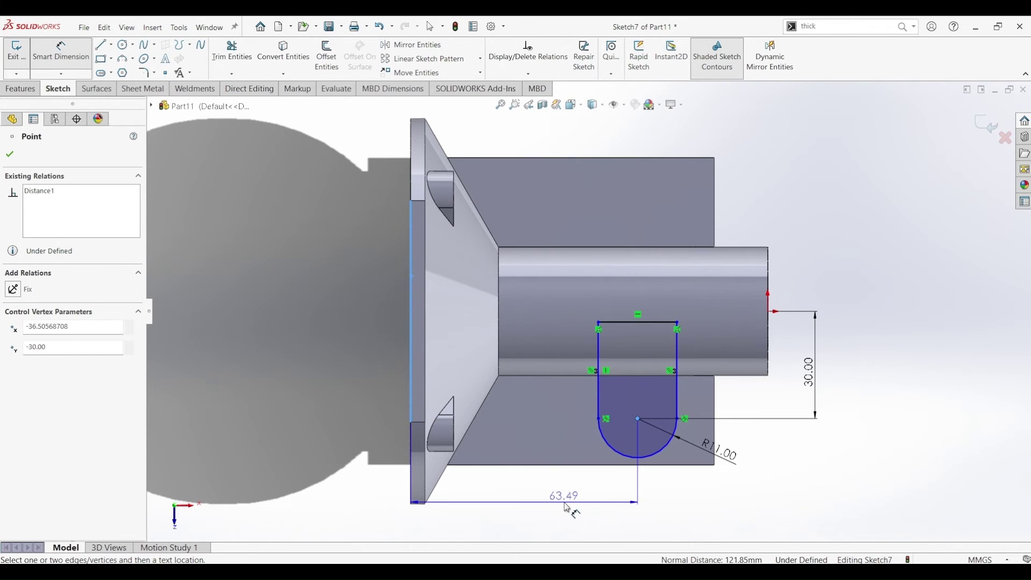
pyautogui.click(564, 501)
pyautogui.write('60')
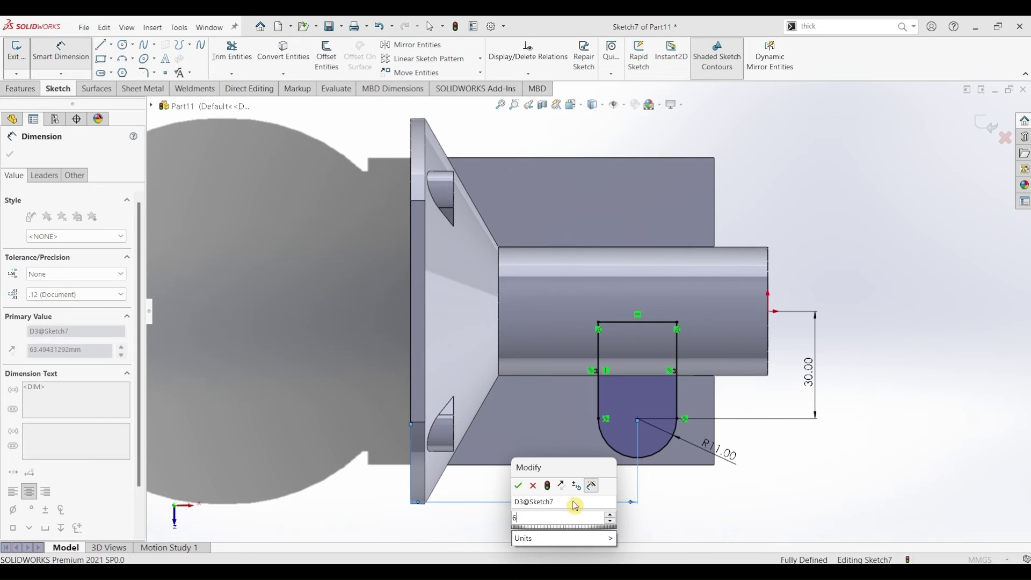
pyautogui.press('Return')
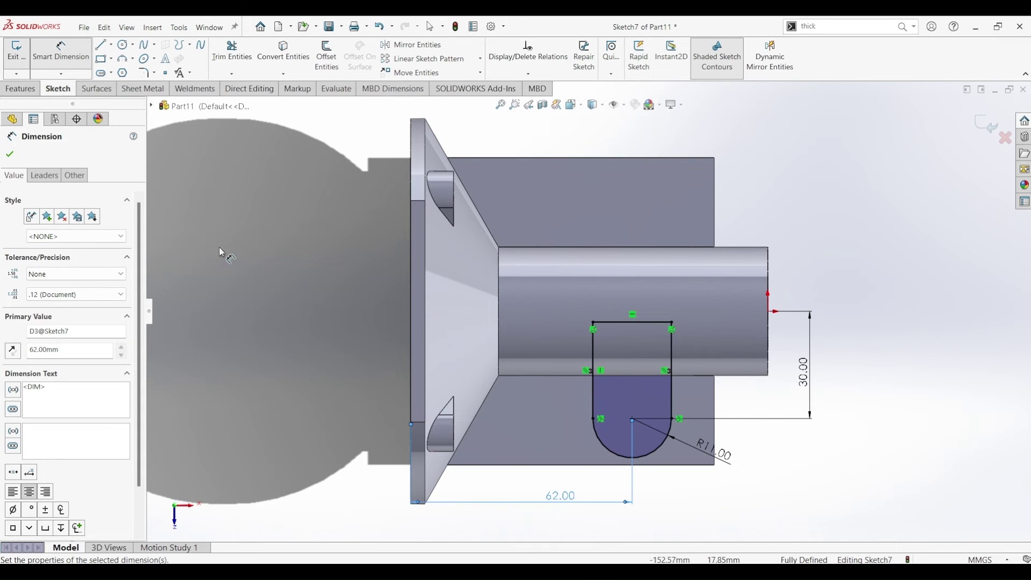
pyautogui.click(12, 155)
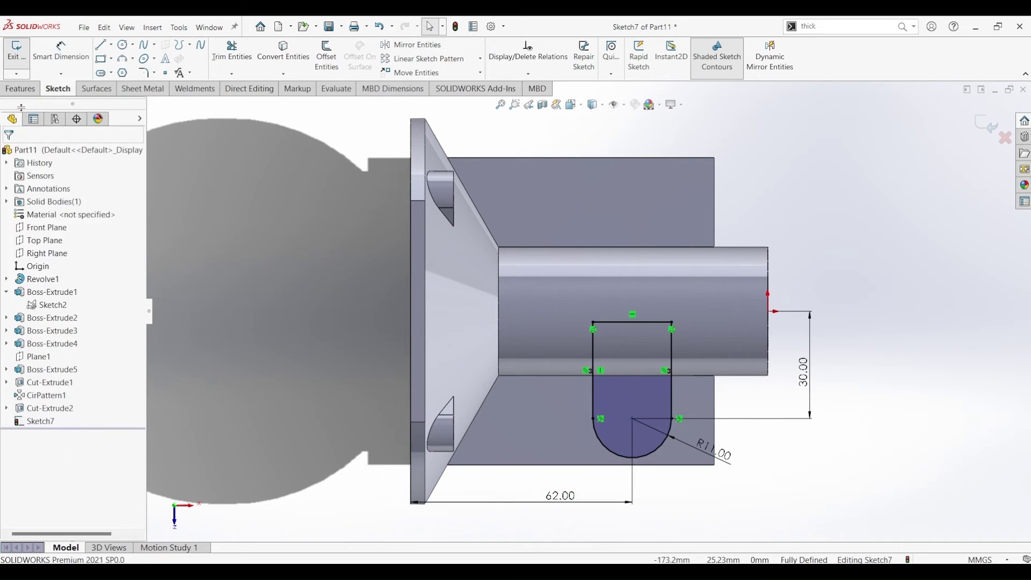
# - Extrude the round-ended profile 6 mm upward from the base plate, merging it with the body
pyautogui.click(24, 92)
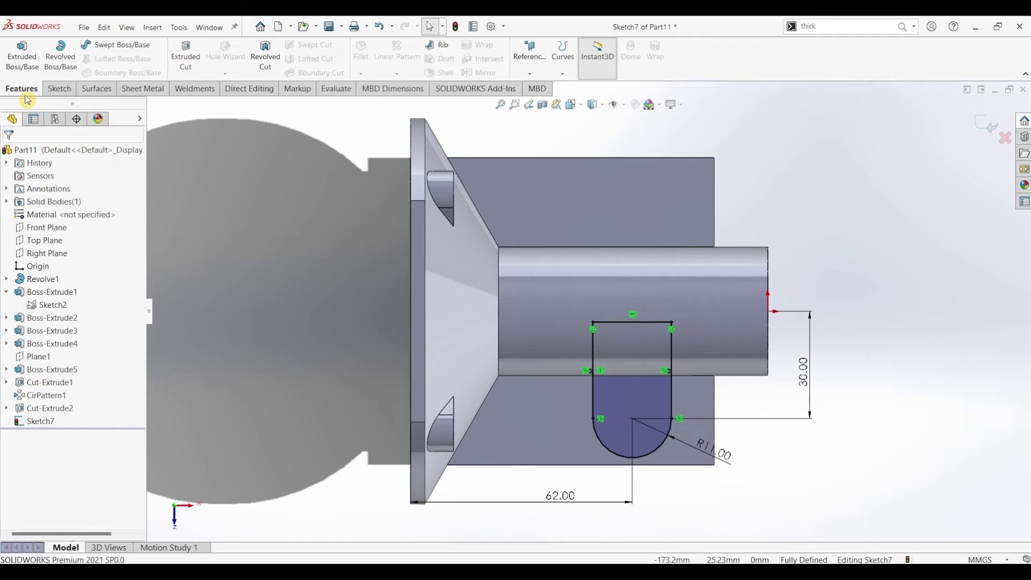
pyautogui.click(640, 403)
pyautogui.click(10, 155)
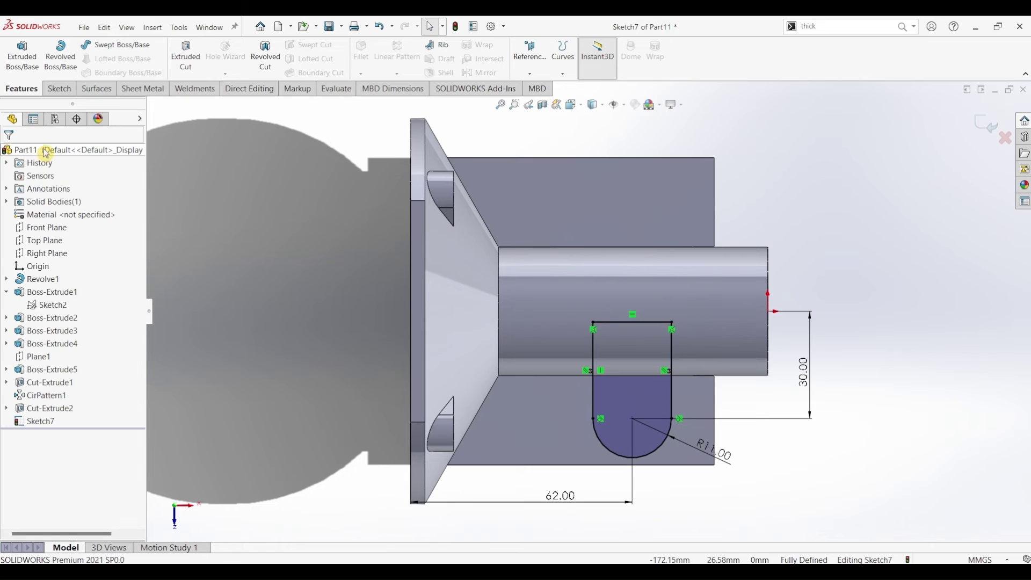
pyautogui.click(22, 56)
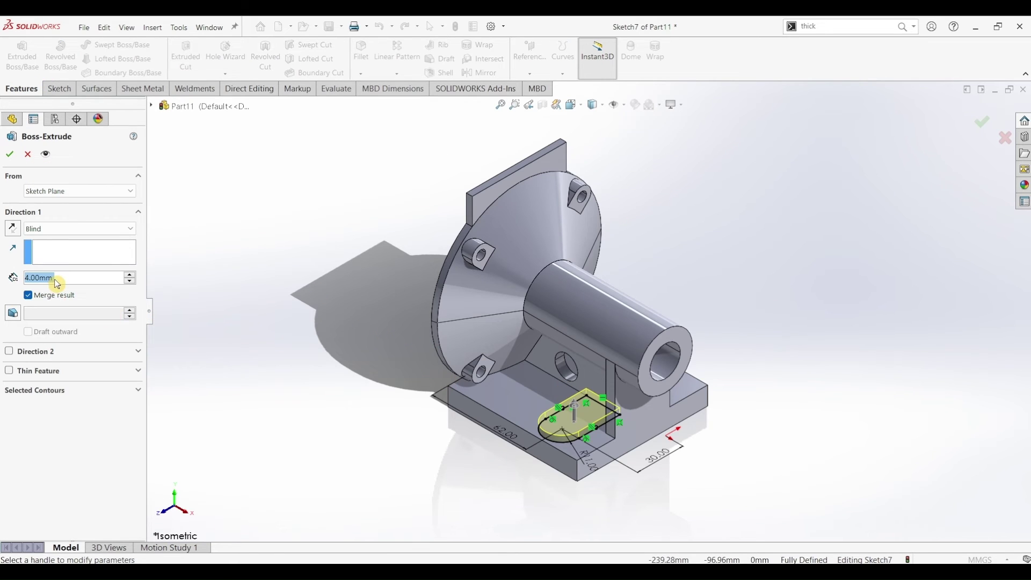
pyautogui.scroll(2, 57, 283)
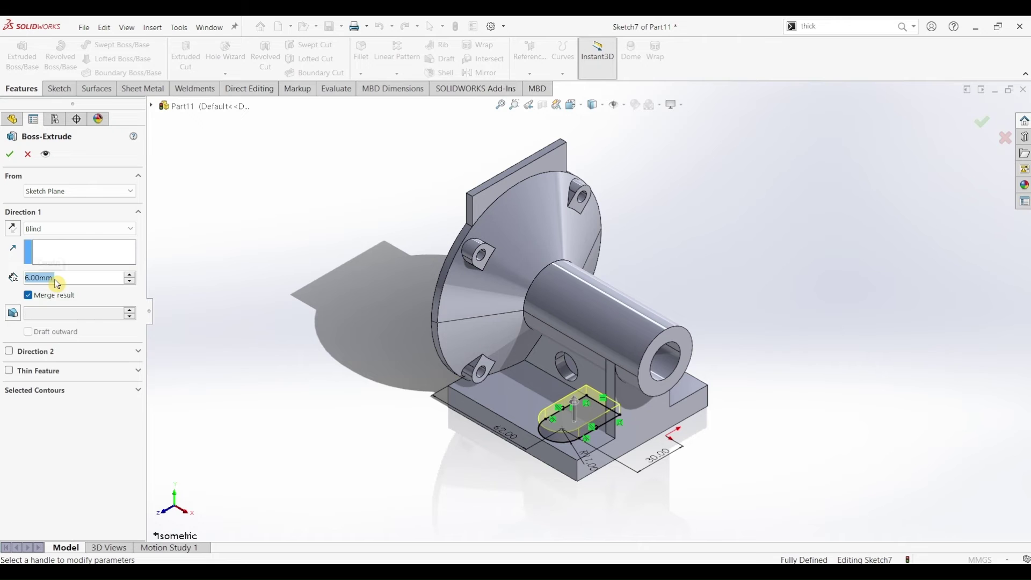
pyautogui.click(8, 156)
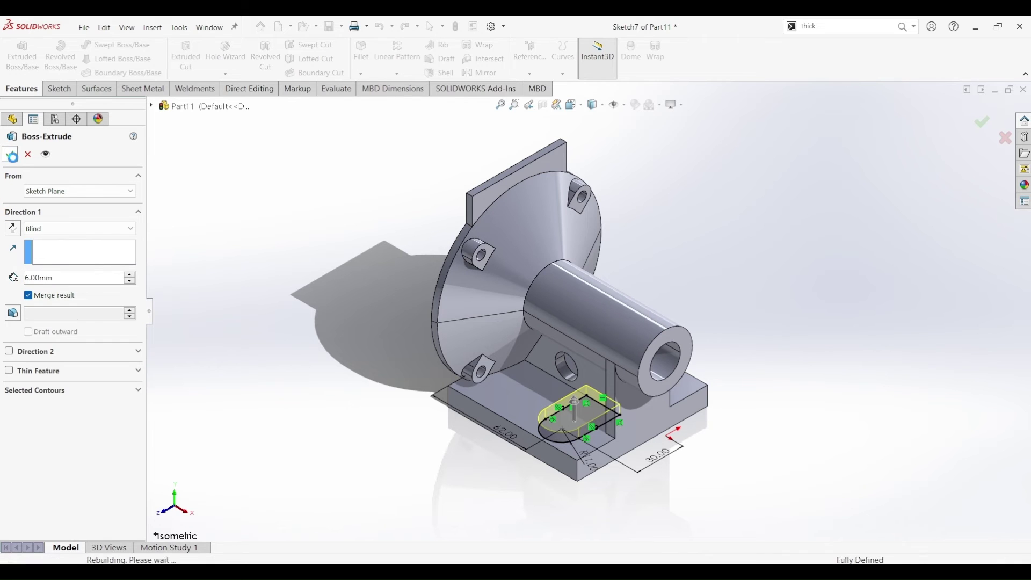
# - Sketch a circle about 14.6 mm in diameter on the pad's upper face, concentric with its rounded end
pyautogui.click(581, 411)
pyautogui.click(66, 90)
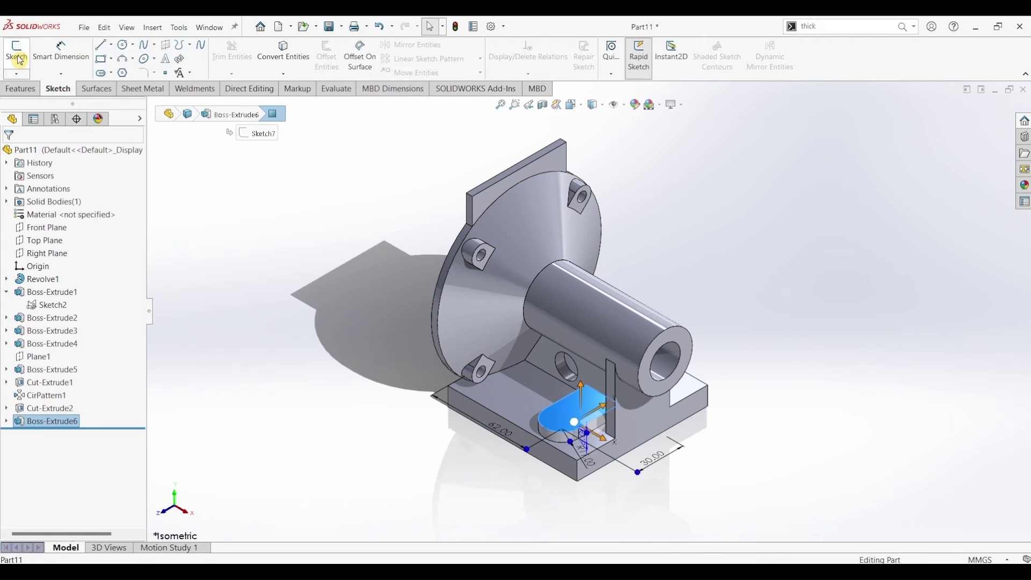
pyautogui.click(125, 46)
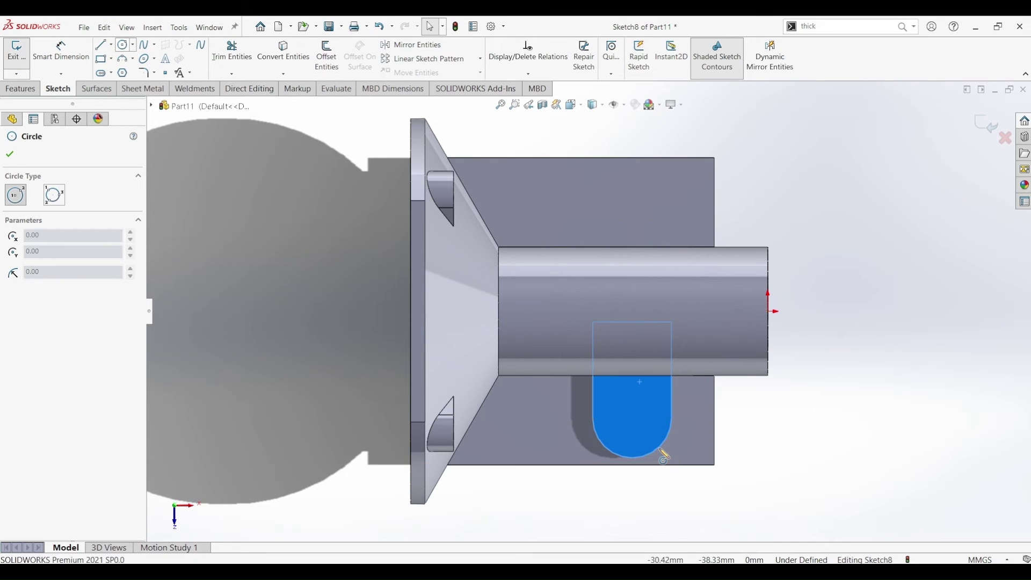
pyautogui.click(632, 419)
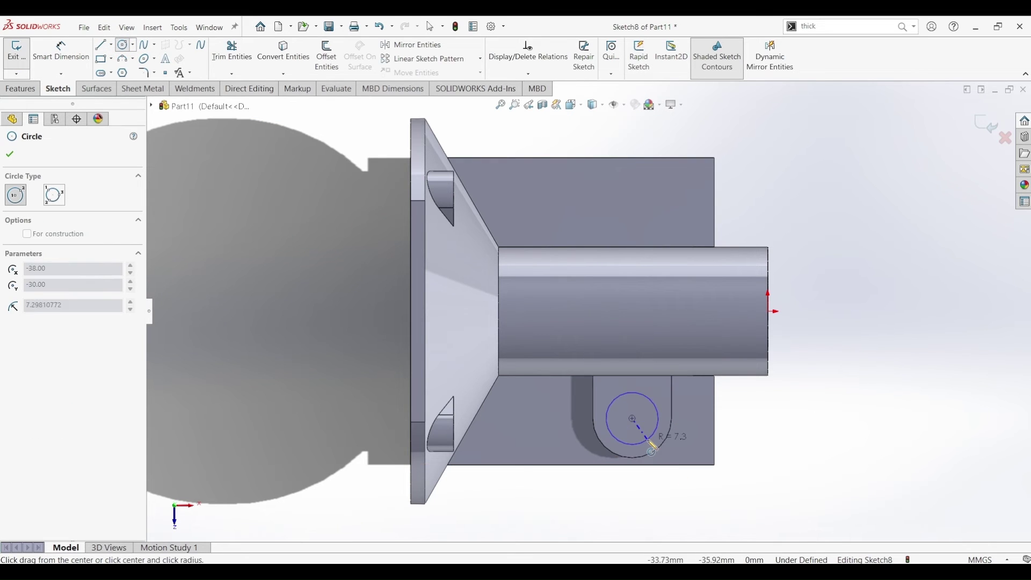
pyautogui.click(656, 430)
# - Set the diameter of the circle on the pad to 9 mm with a dimension
pyautogui.click(60, 52)
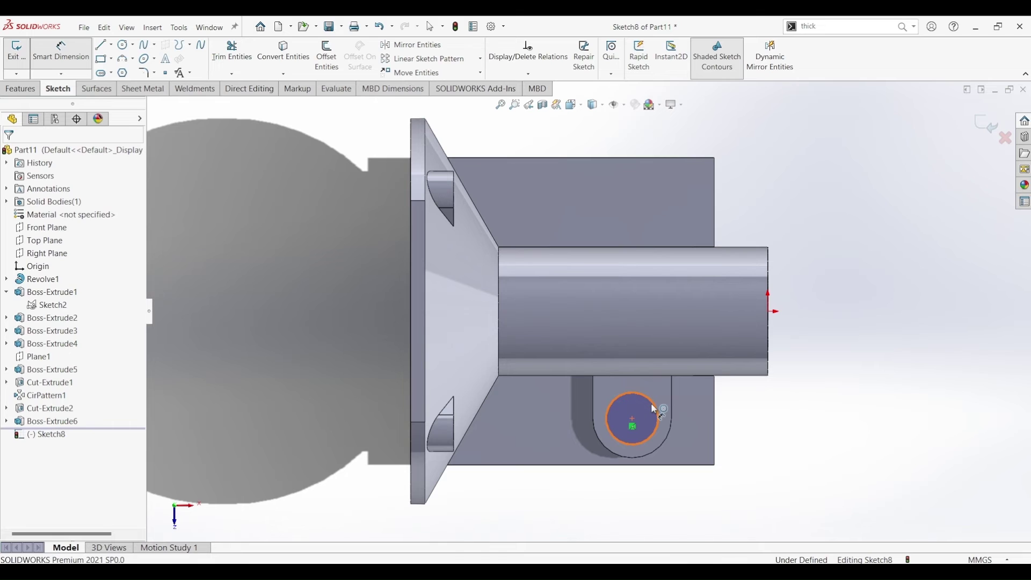
pyautogui.click(655, 409)
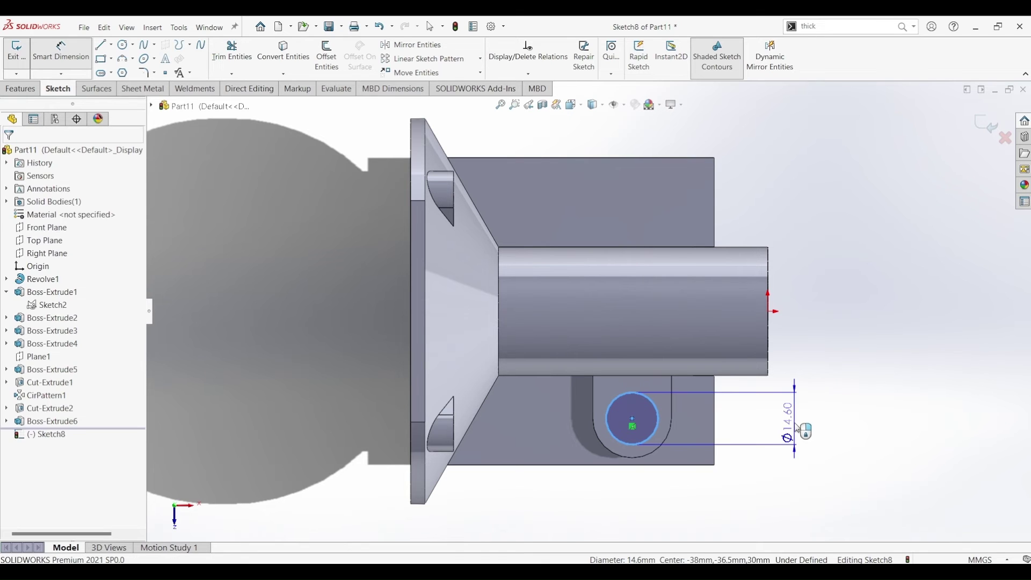
pyautogui.click(794, 425)
pyautogui.write('9')
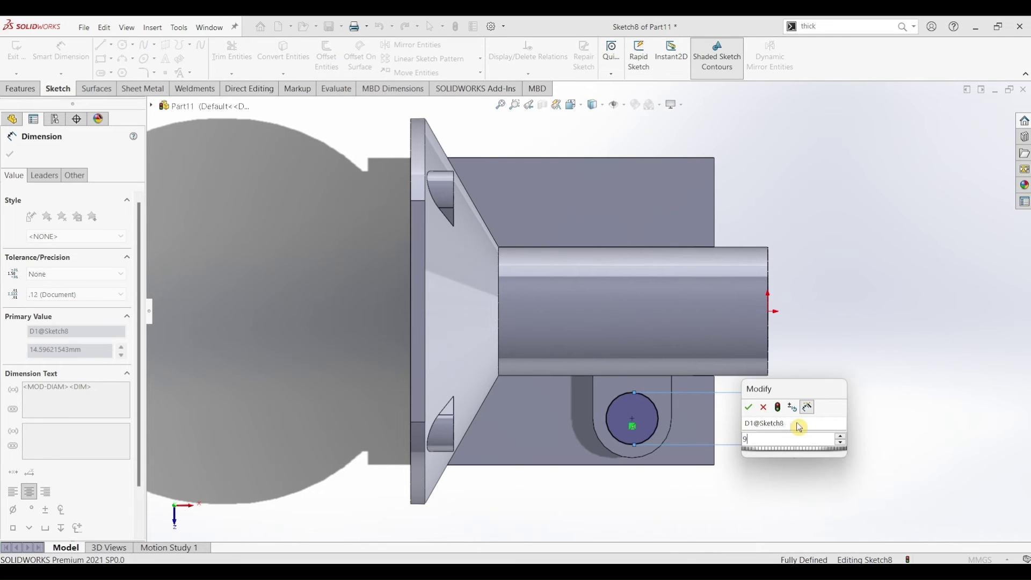
pyautogui.press('Return')
# - Cut the 9 mm circle through the pad and base plate with an Extruded Cut set to Through All
pyautogui.click(29, 90)
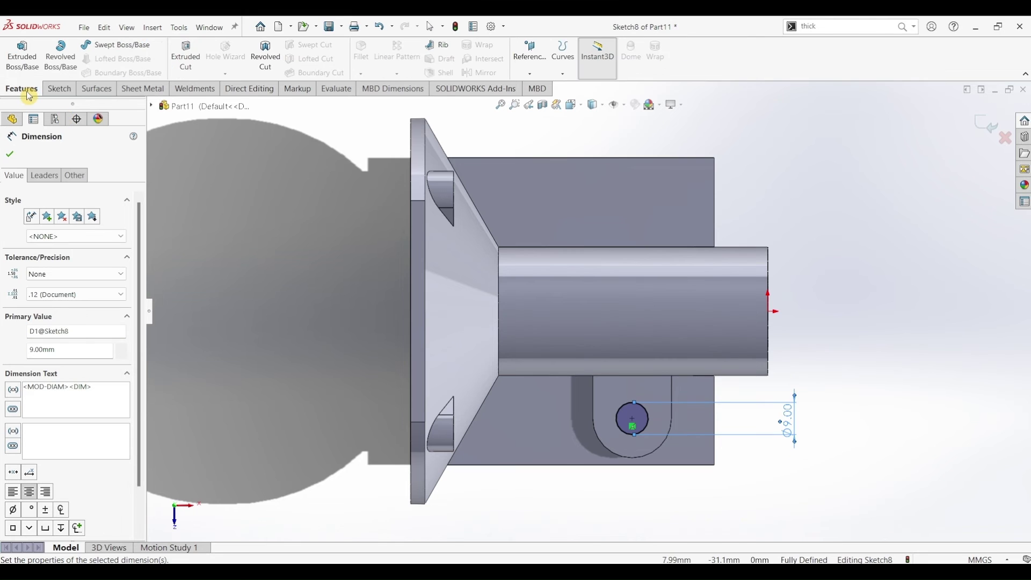
pyautogui.click(181, 71)
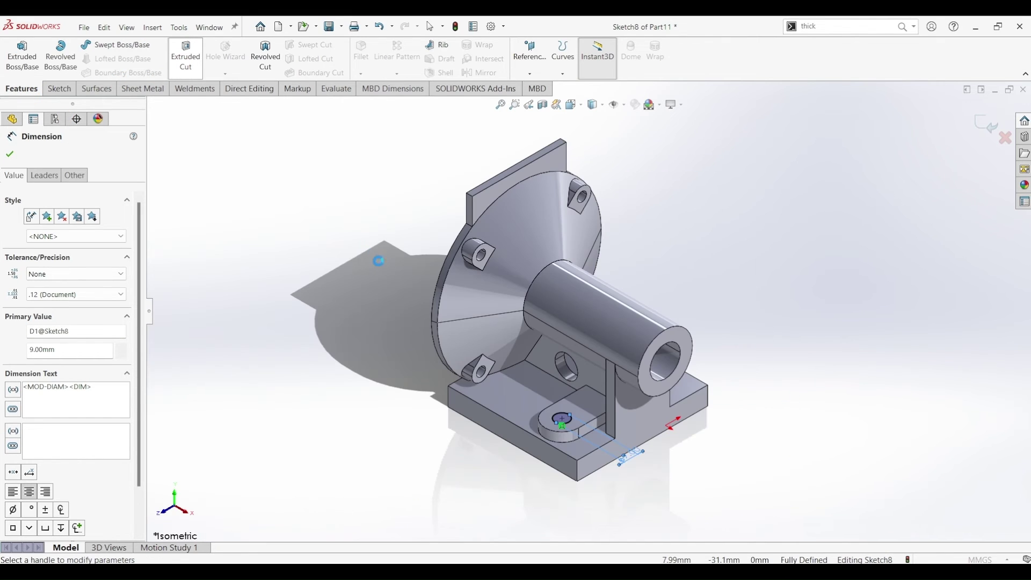
pyautogui.click(80, 229)
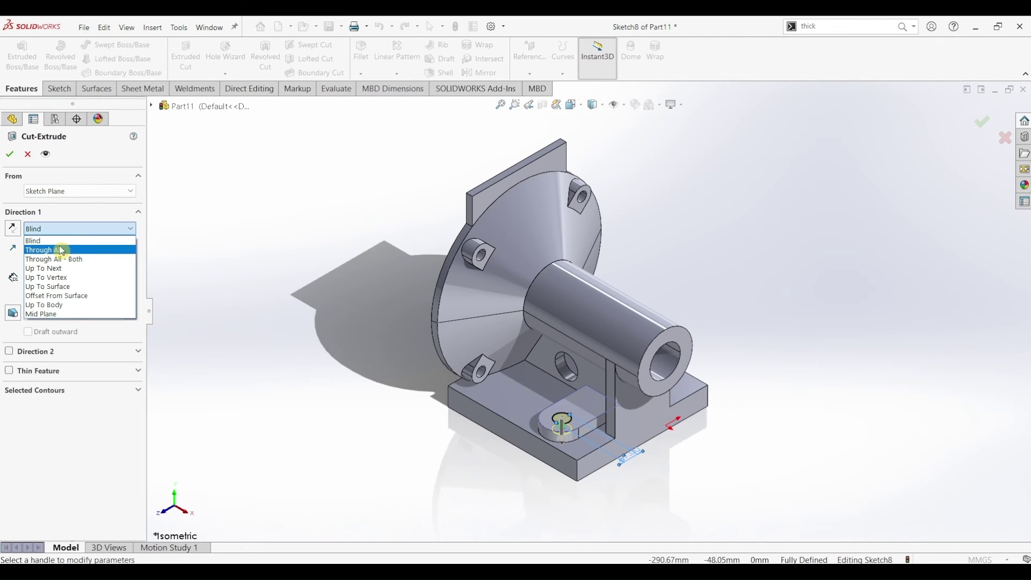
pyautogui.click(64, 242)
pyautogui.click(10, 155)
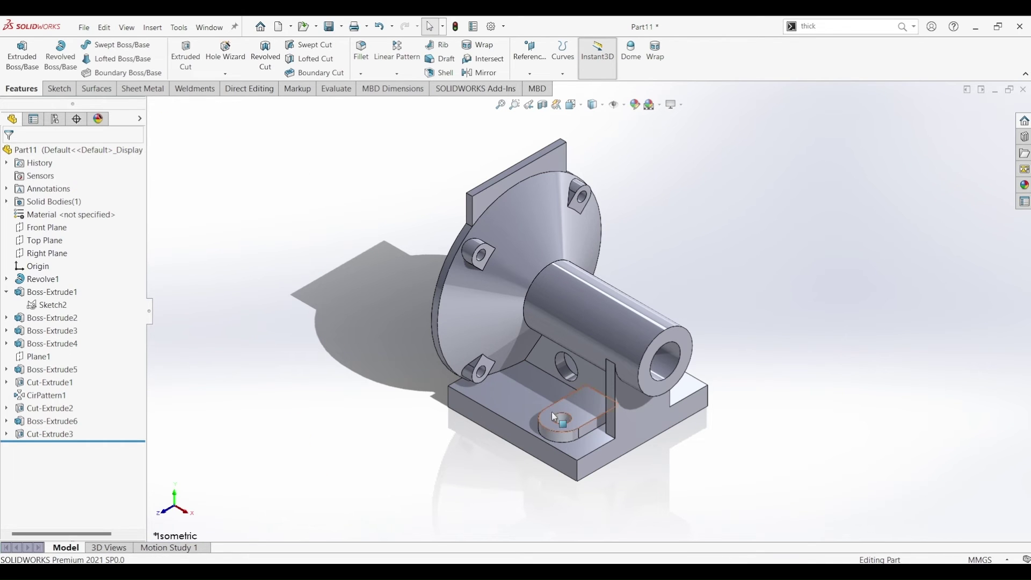
# - Mirror the round-ended pad and its hole about the Front Plane
pyautogui.click(52, 229)
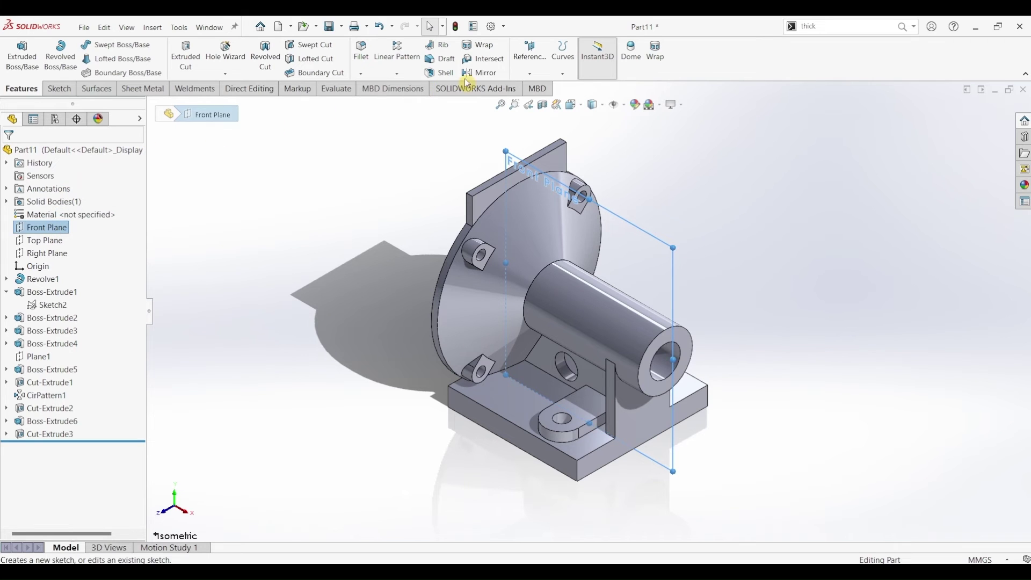
pyautogui.click(485, 74)
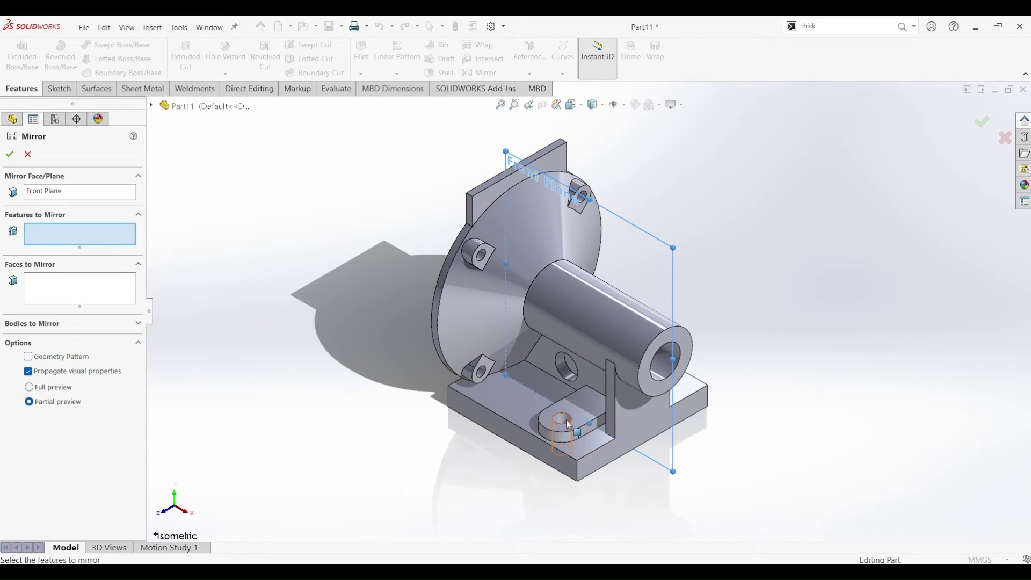
pyautogui.click(562, 421)
pyautogui.click(585, 410)
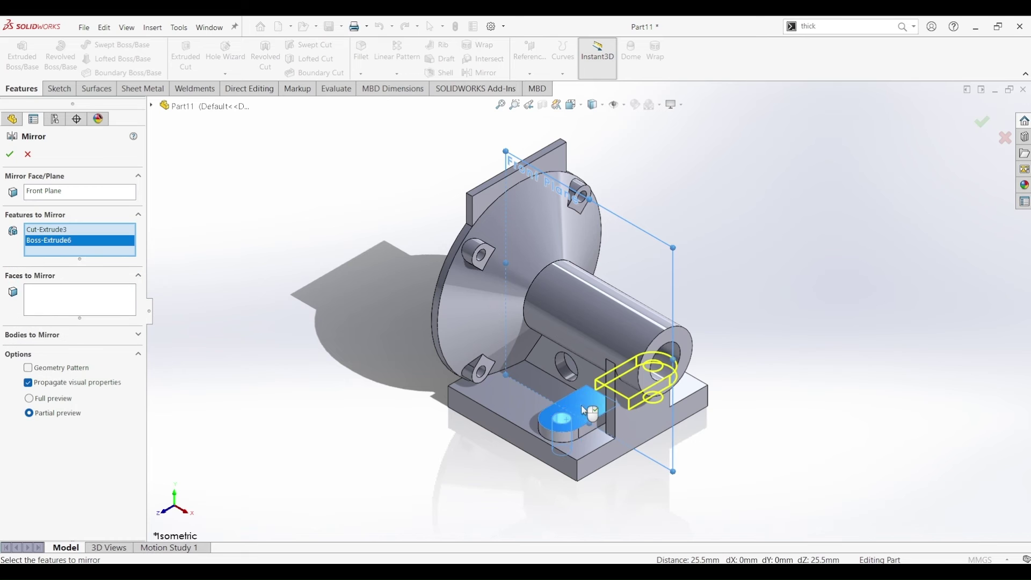
pyautogui.click(10, 155)
pyautogui.moveTo(823, 394)
pyautogui.mouseDown(button='middle')
pyautogui.moveTo(760, 416)
pyautogui.moveTo(729, 361)
pyautogui.moveTo(789, 402)
pyautogui.moveTo(827, 378)
pyautogui.mouseUp(button='middle')
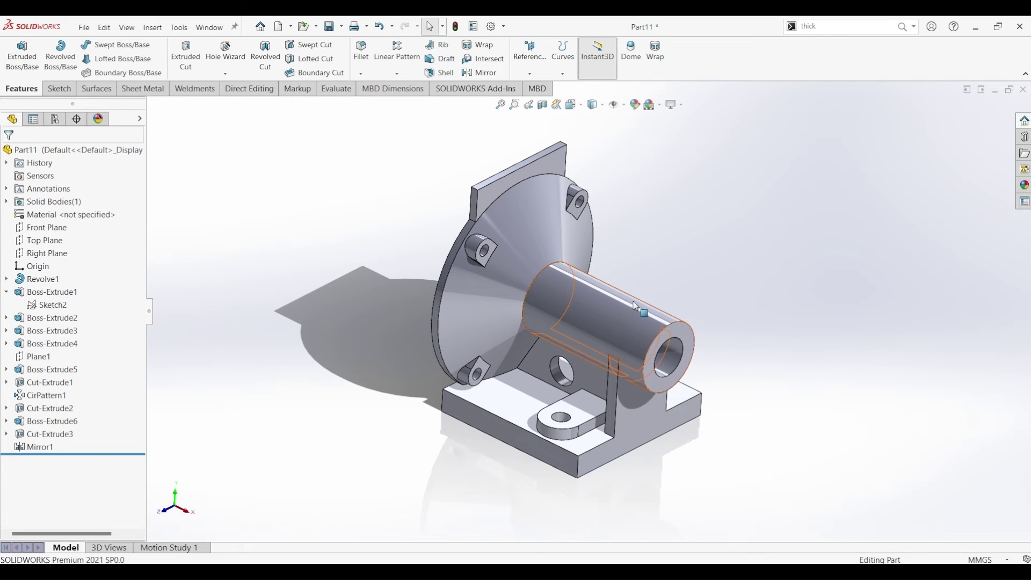
pyautogui.click(377, 252)
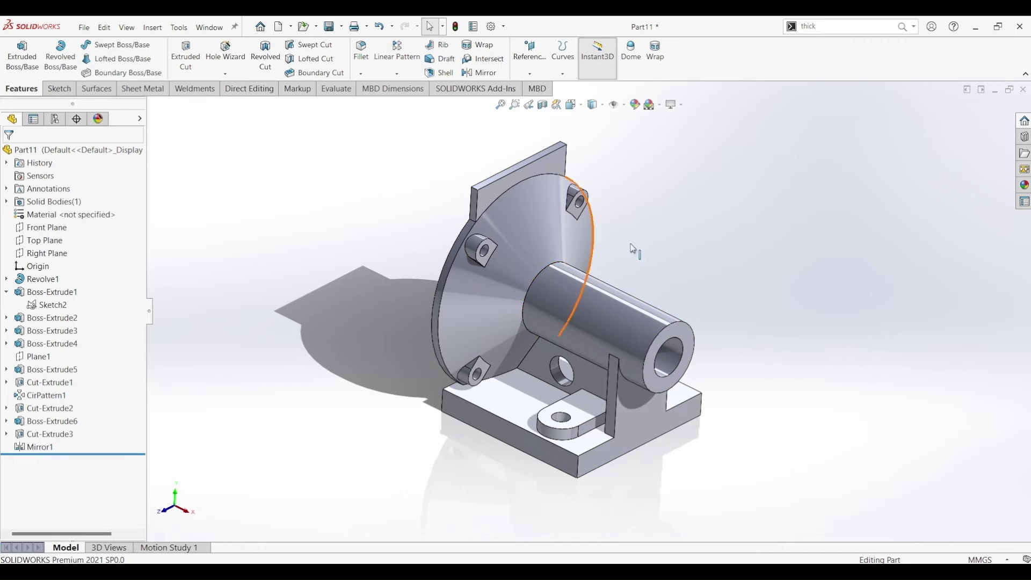
pyautogui.click(120, 213)
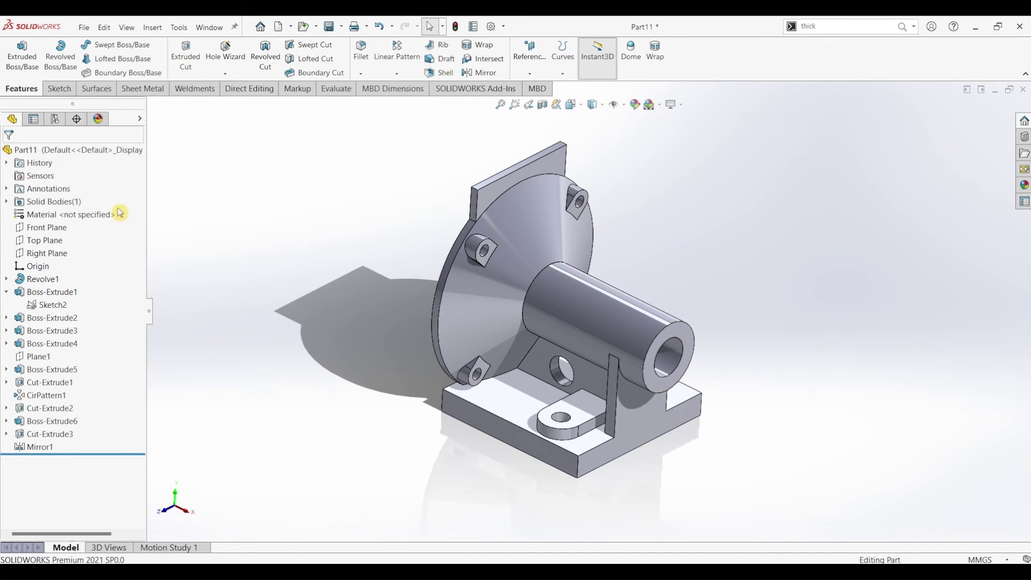
# - Sketch a circle about 9.6 mm in diameter on the Top Plane, centred on the tube's axis near its open end
pyautogui.click(46, 240)
pyautogui.click(51, 92)
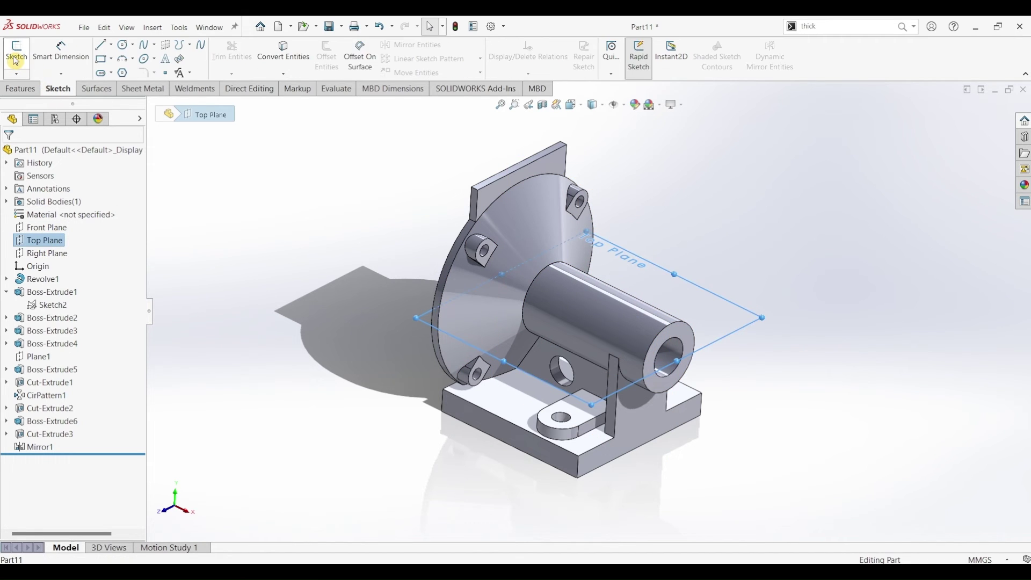
pyautogui.click(16, 51)
pyautogui.click(123, 45)
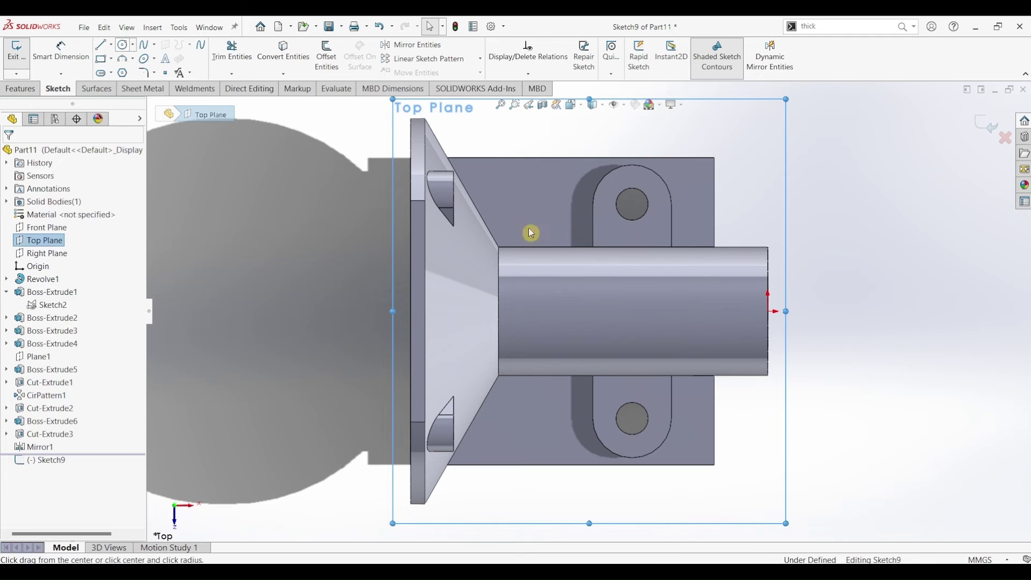
pyautogui.click(716, 311)
pyautogui.click(727, 329)
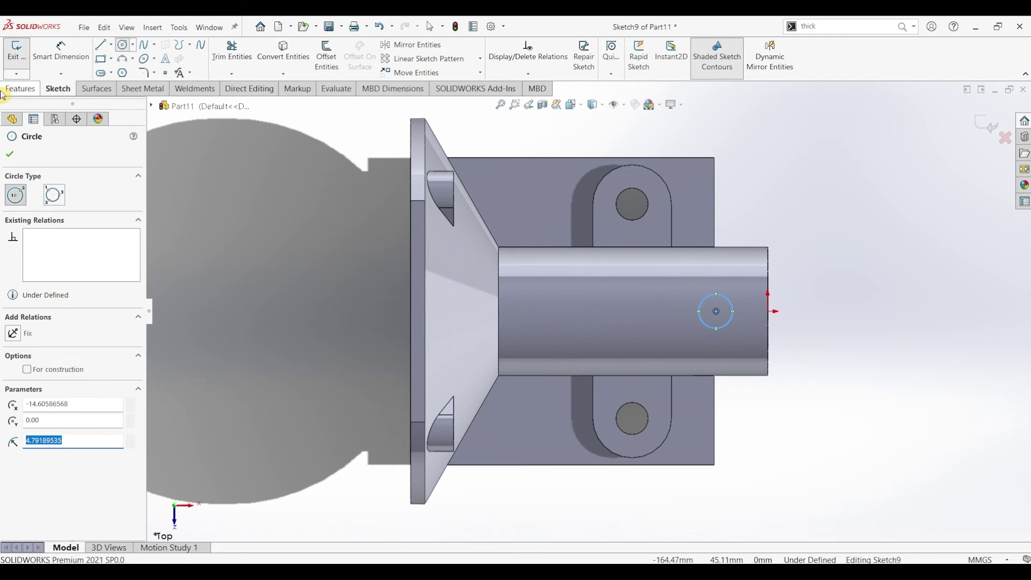
# - Dimension the diameter of the circle on the tube's axis as 6 mm
pyautogui.click(65, 51)
pyautogui.click(726, 299)
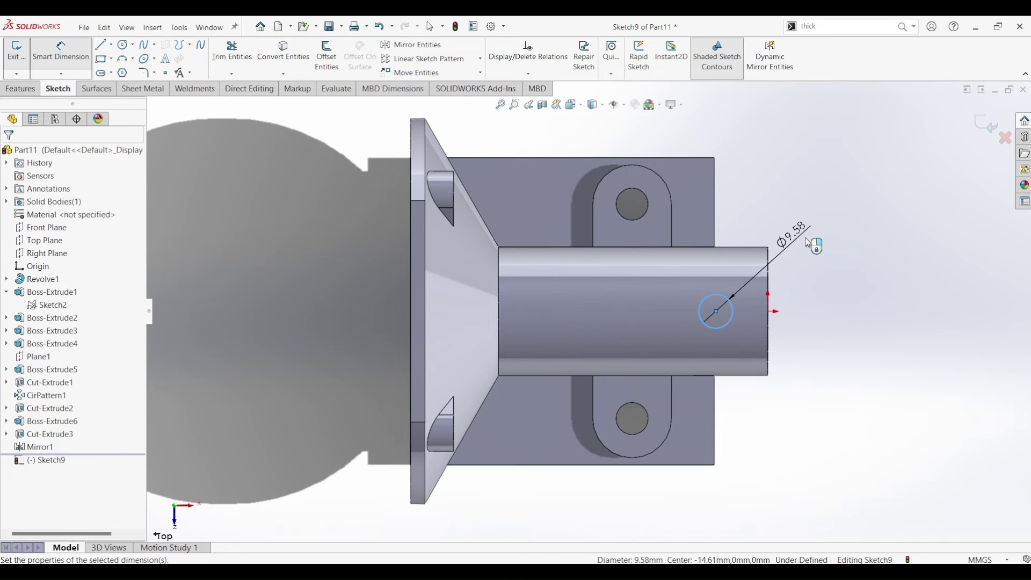
pyautogui.click(808, 243)
pyautogui.click(800, 243)
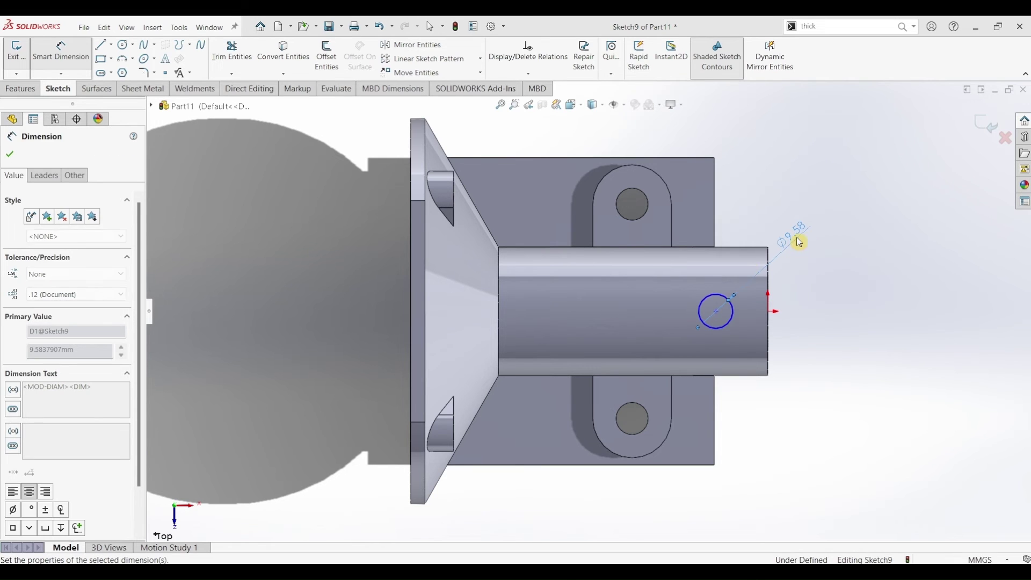
# - Dimension the circle's centre 16 mm from the origin along the tube's axis
pyautogui.click(716, 311)
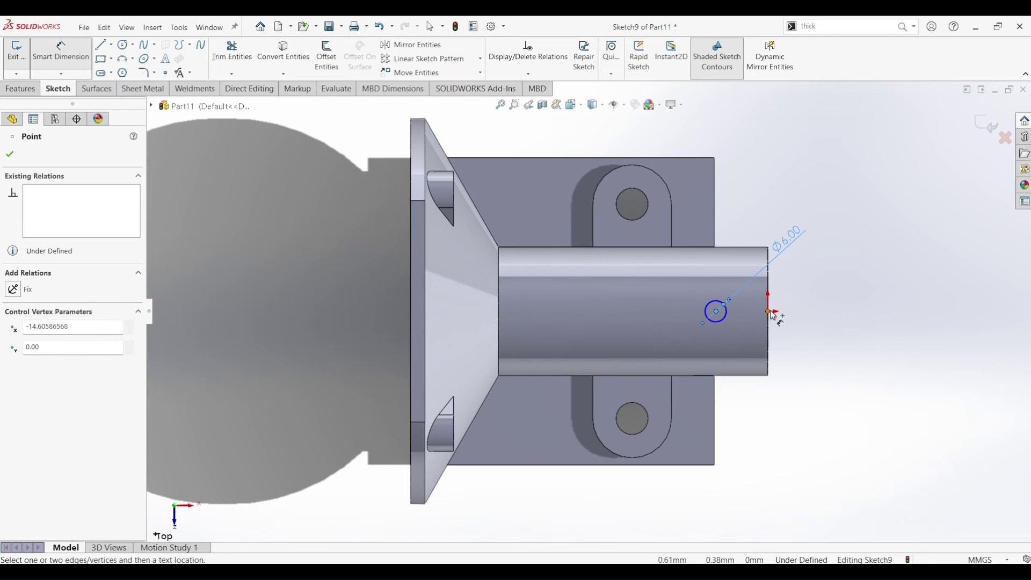
pyautogui.click(772, 314)
pyautogui.click(746, 216)
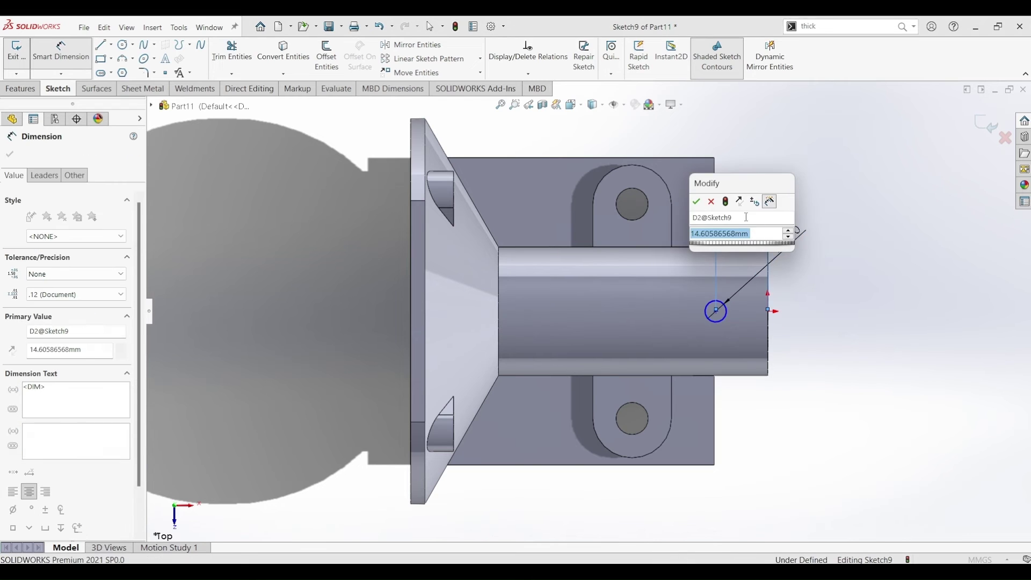
pyautogui.write('16')
pyautogui.press('Return')
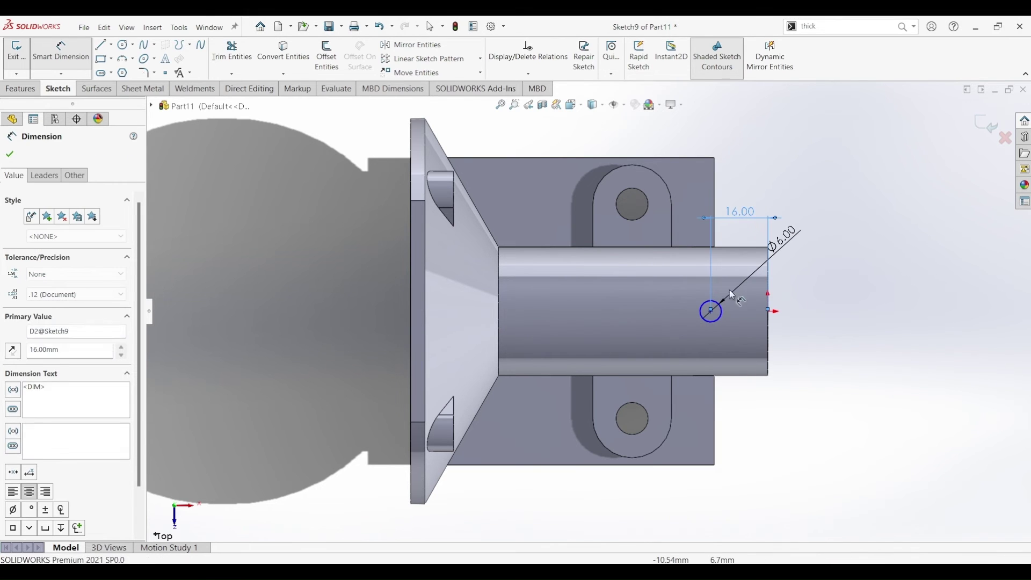
# - Add a horizontal relation between the 6 mm circle's centre and the origin
pyautogui.press('Escape')
pyautogui.click(771, 313)
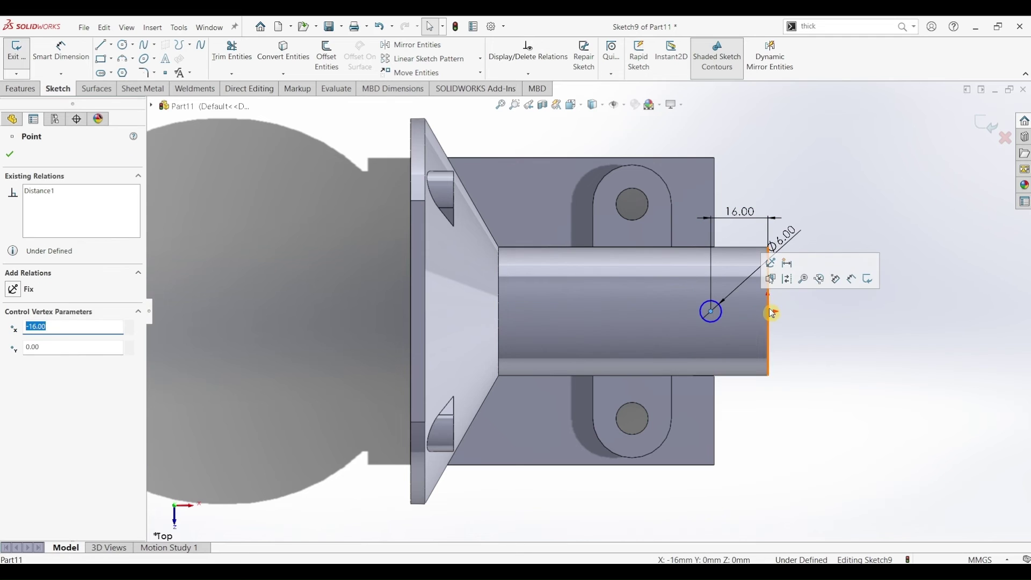
pyautogui.keyDown('ctrl'); pyautogui.click(711, 312); pyautogui.keyUp('ctrl')
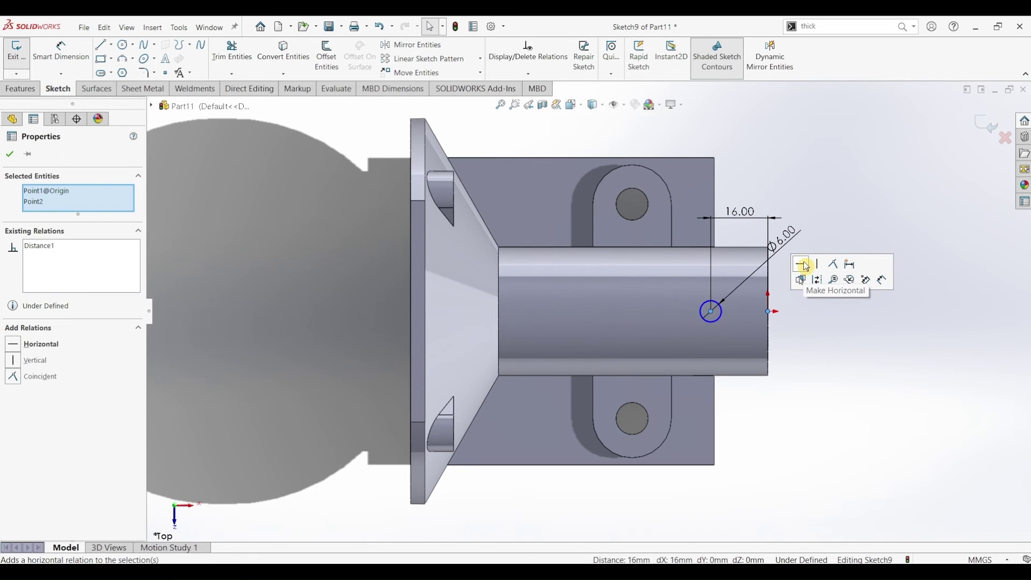
pyautogui.click(806, 266)
pyautogui.click(9, 155)
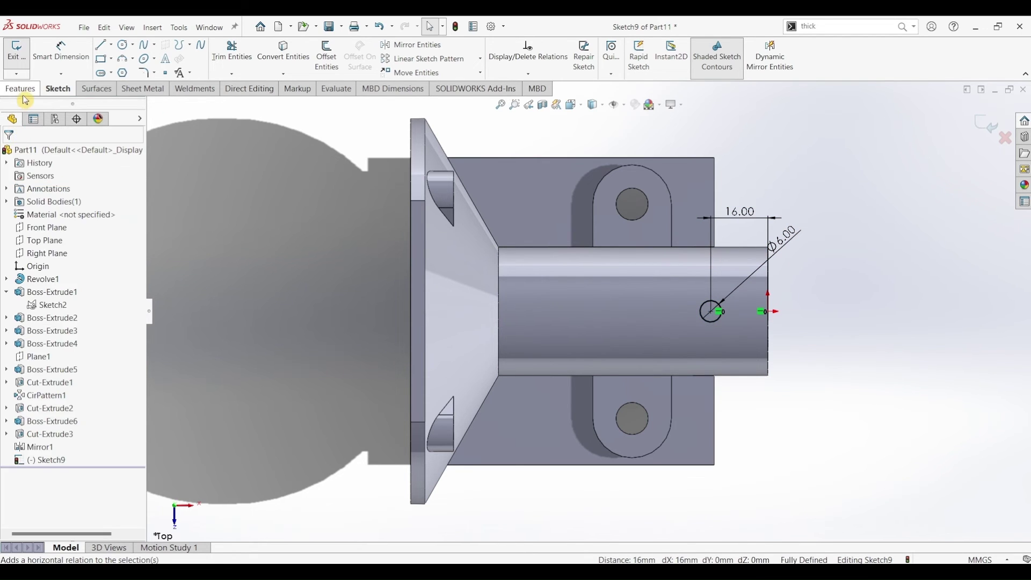
# - Cut-extrude the 6 mm circle Up To Next in the reversed direction, through the tube's upper wall
pyautogui.click(24, 90)
pyautogui.click(185, 56)
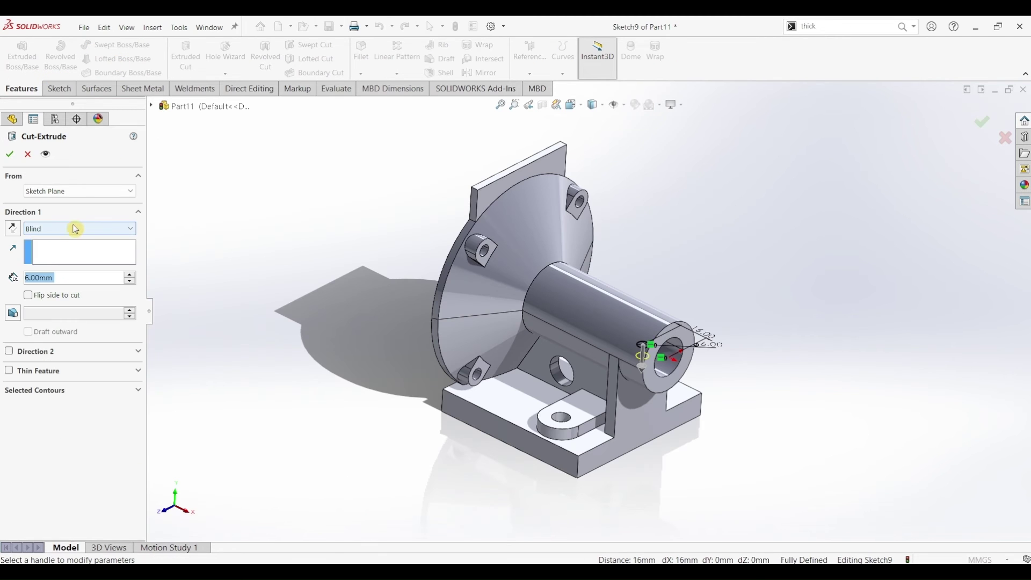
pyautogui.click(75, 229)
pyautogui.click(65, 268)
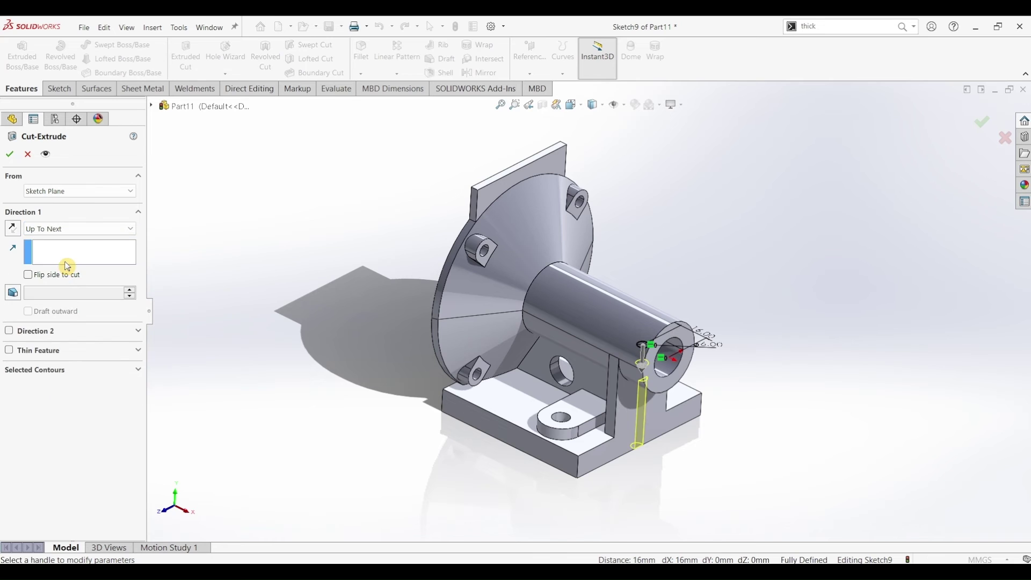
pyautogui.click(13, 229)
pyautogui.click(10, 155)
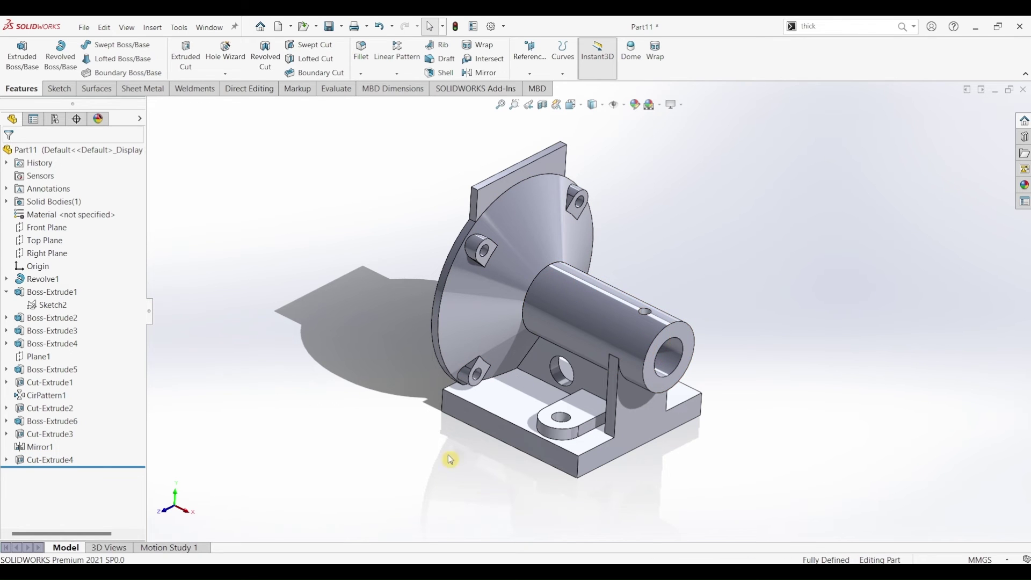
# - Check the Part 130 drawing and create a reference plane offset 22 mm above the Top Plane
pyautogui.hotkey('alt', 'Tab')
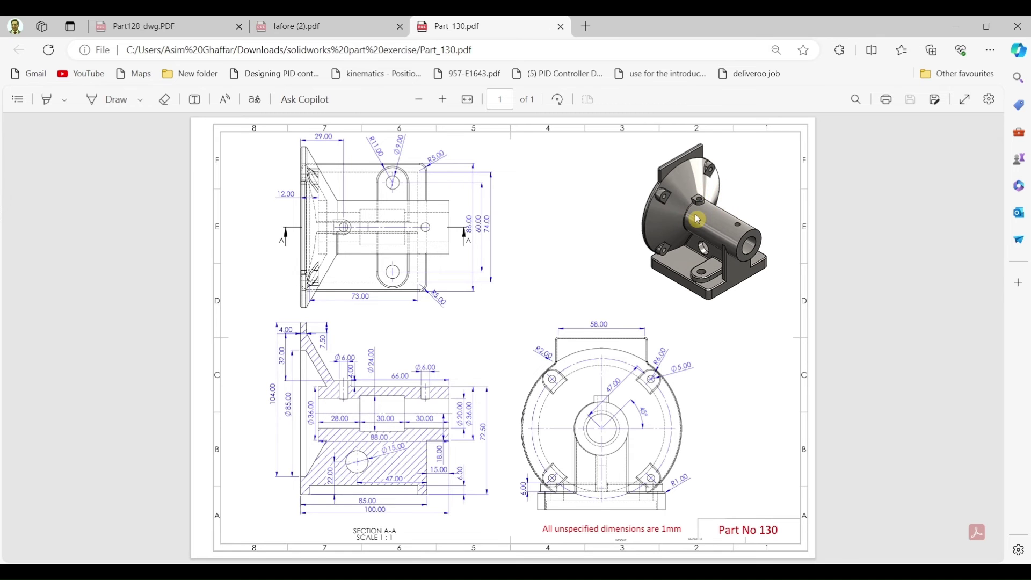
pyautogui.click(955, 26)
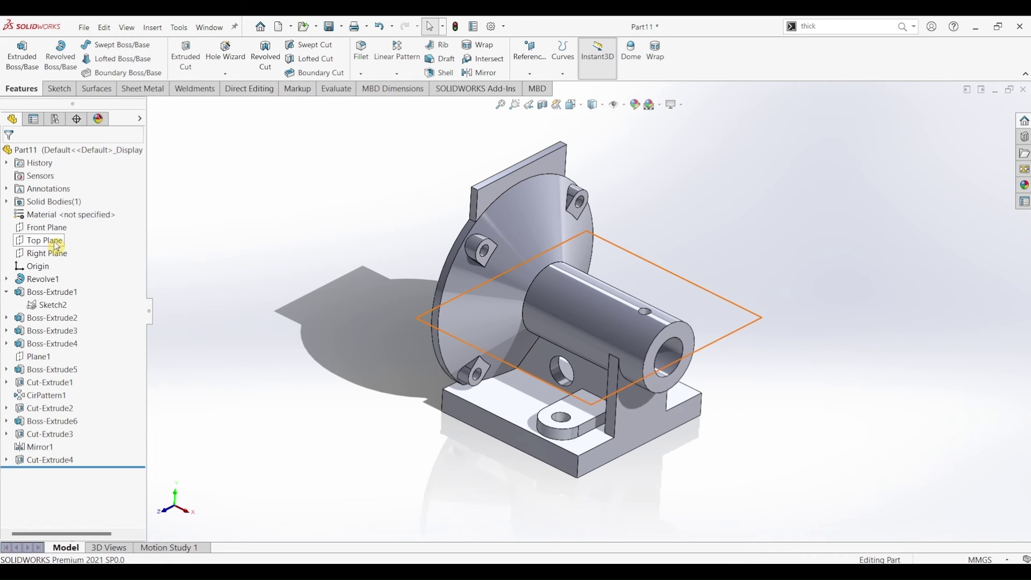
pyautogui.click(54, 241)
pyautogui.click(539, 73)
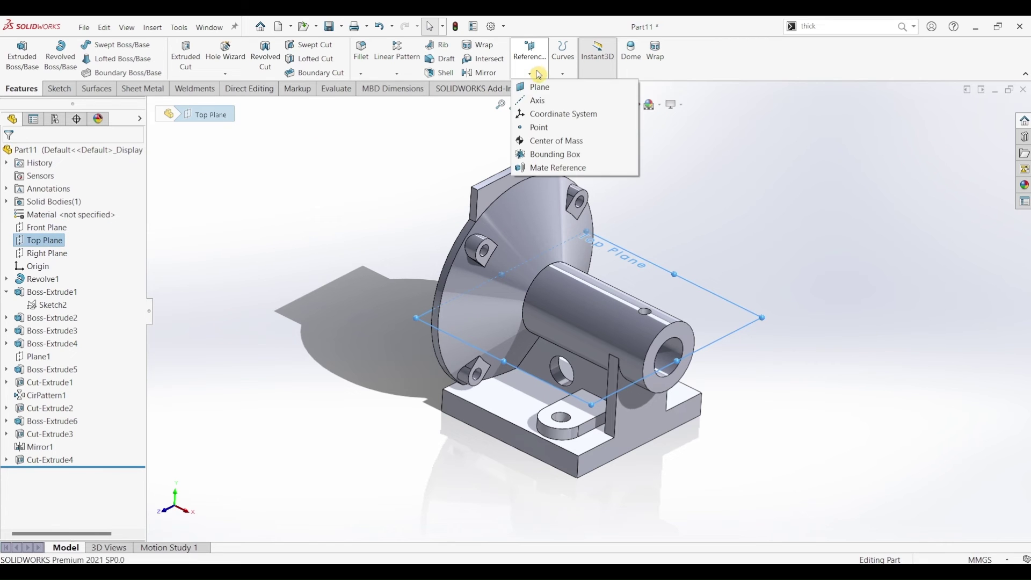
pyautogui.click(536, 87)
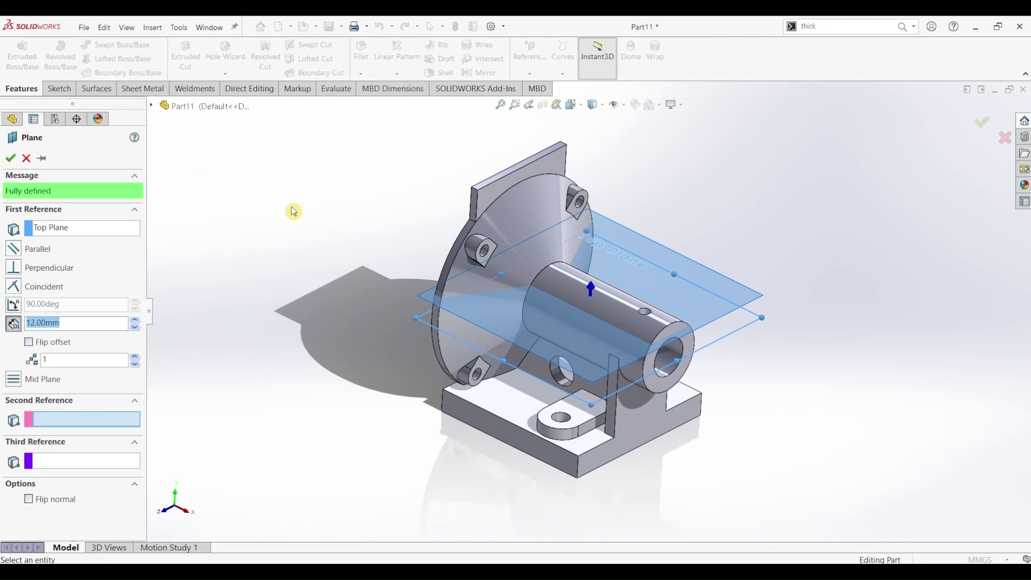
pyautogui.write('22')
pyautogui.press('Return')
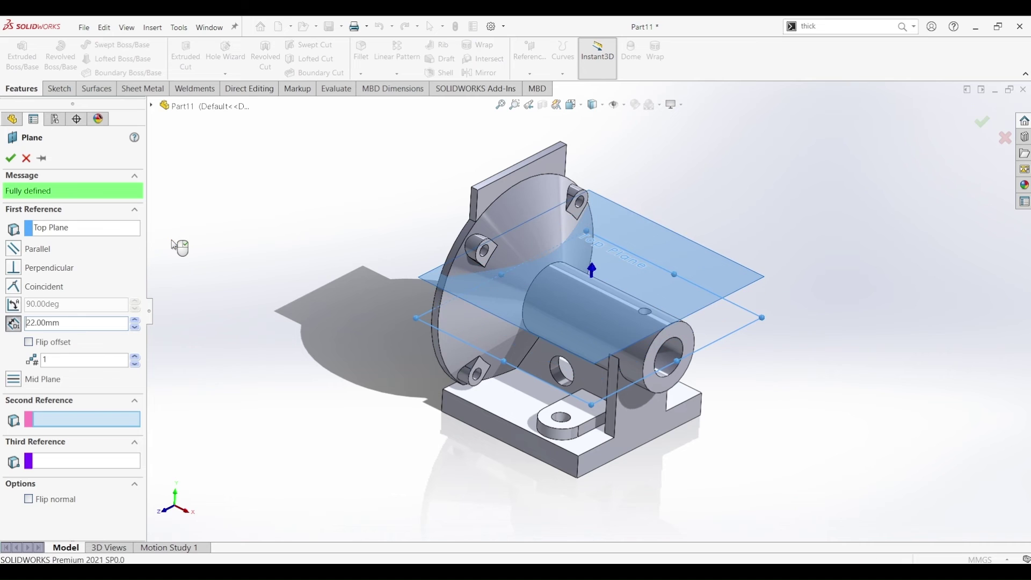
pyautogui.click(11, 158)
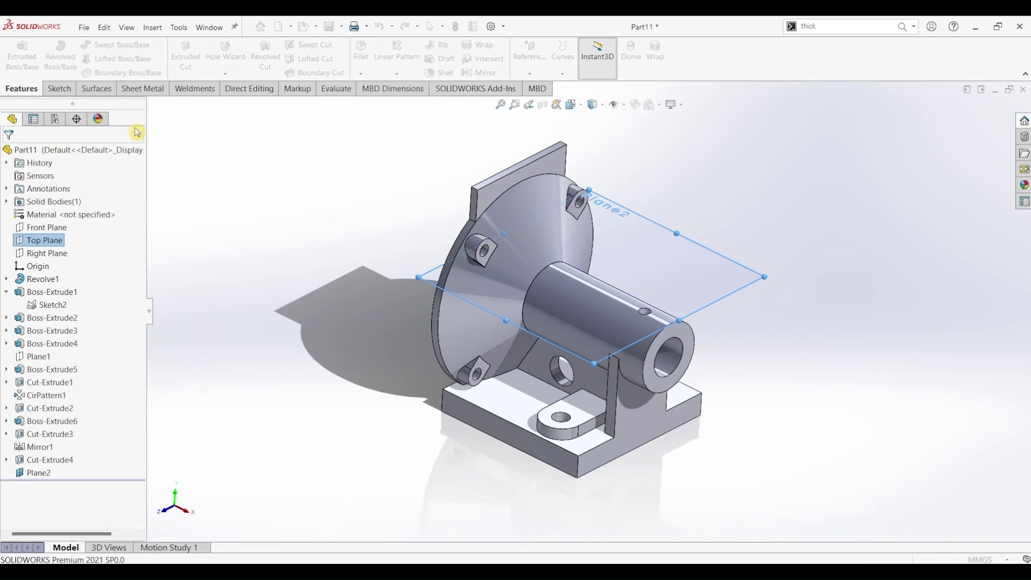
# - Sketch a closed profile with one straight end and one round end of about 3.9 mm radius on the offset plane, where cone meets tube
pyautogui.click(59, 90)
pyautogui.click(16, 52)
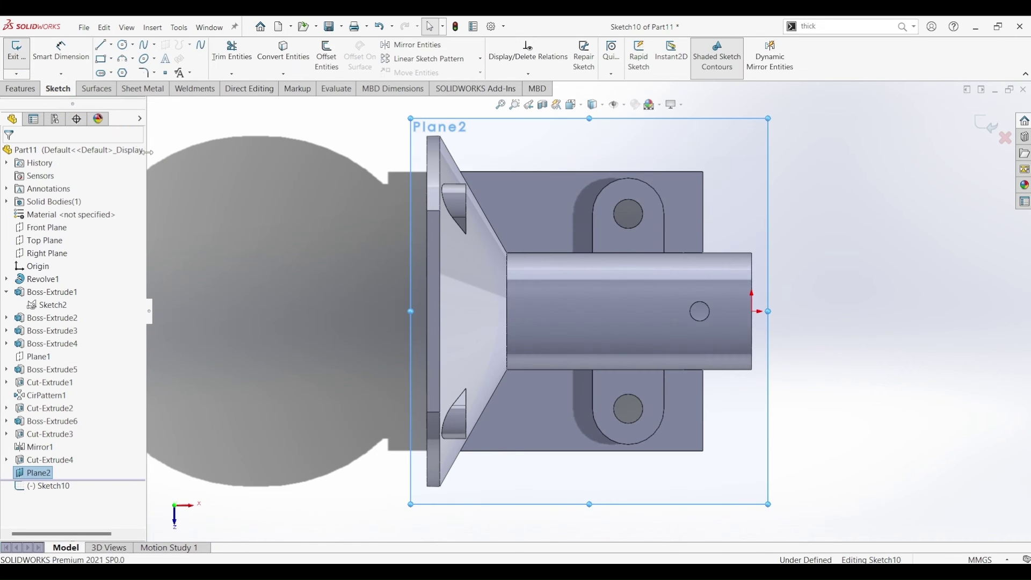
pyautogui.click(100, 45)
pyautogui.click(497, 286)
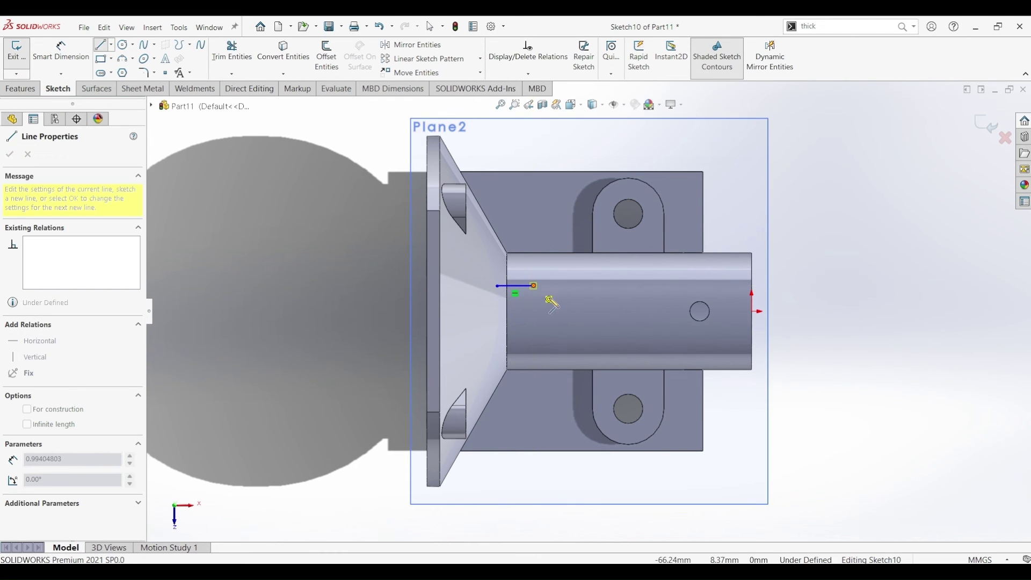
pyautogui.click(548, 327)
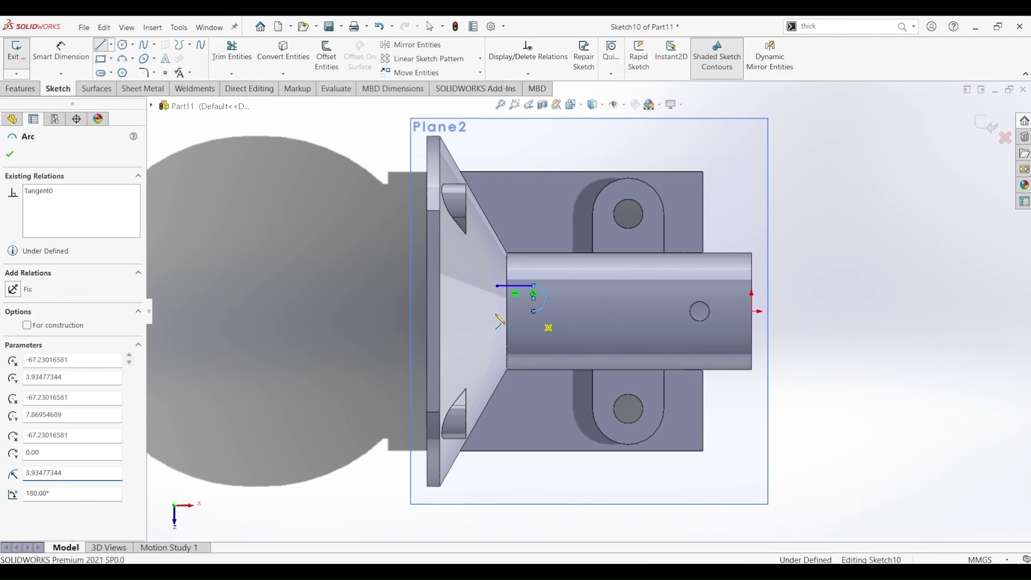
pyautogui.click(497, 312)
pyautogui.click(497, 286)
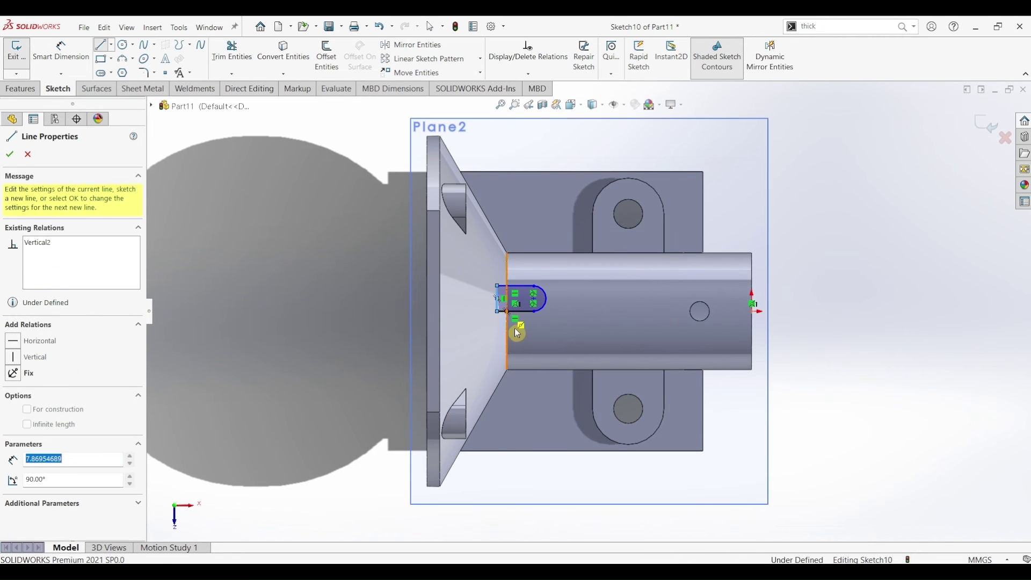
pyautogui.press('Escape')
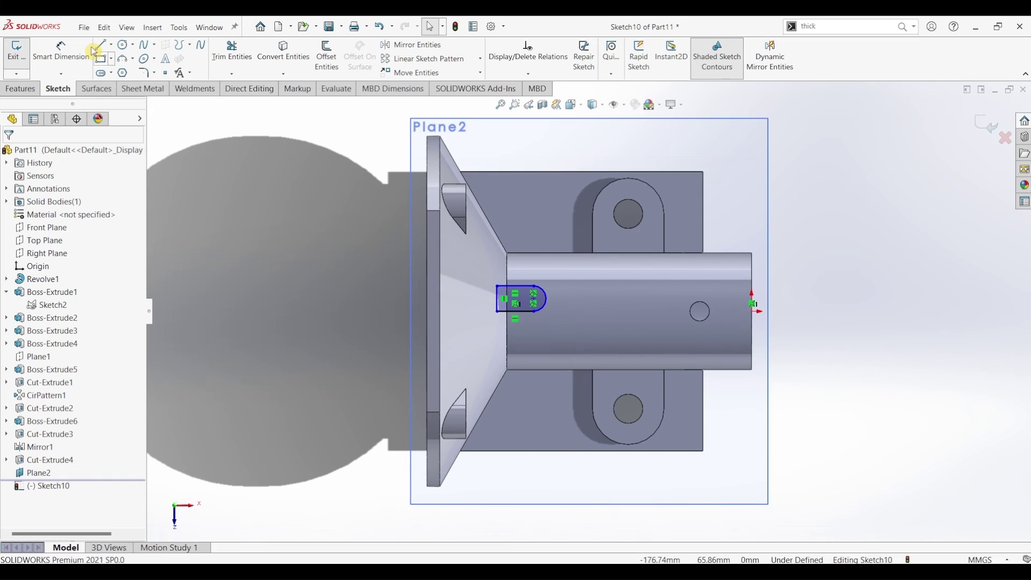
# - Dimension the radius of the profile's round end as 5 mm
pyautogui.click(60, 51)
pyautogui.click(545, 299)
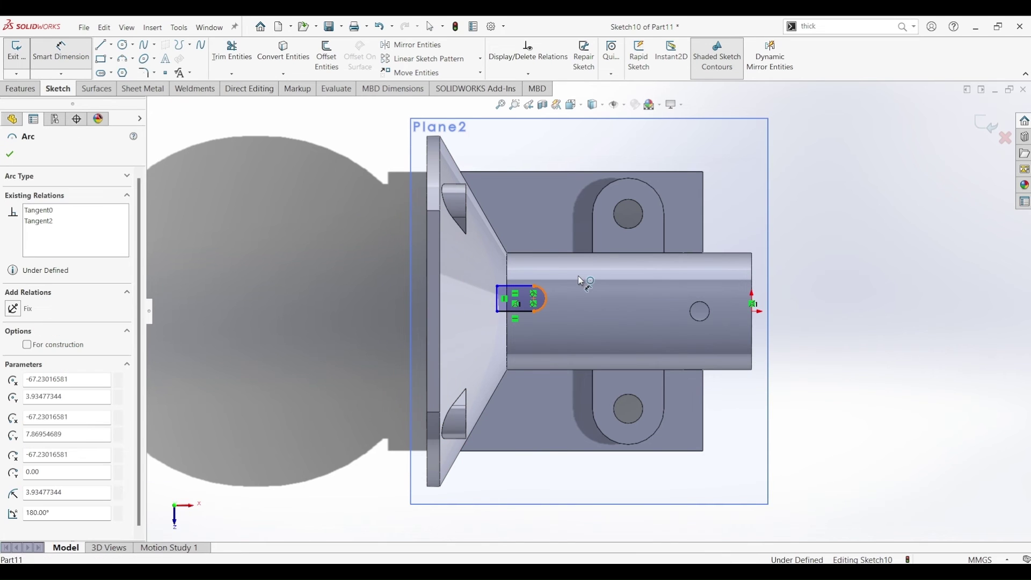
pyautogui.click(580, 282)
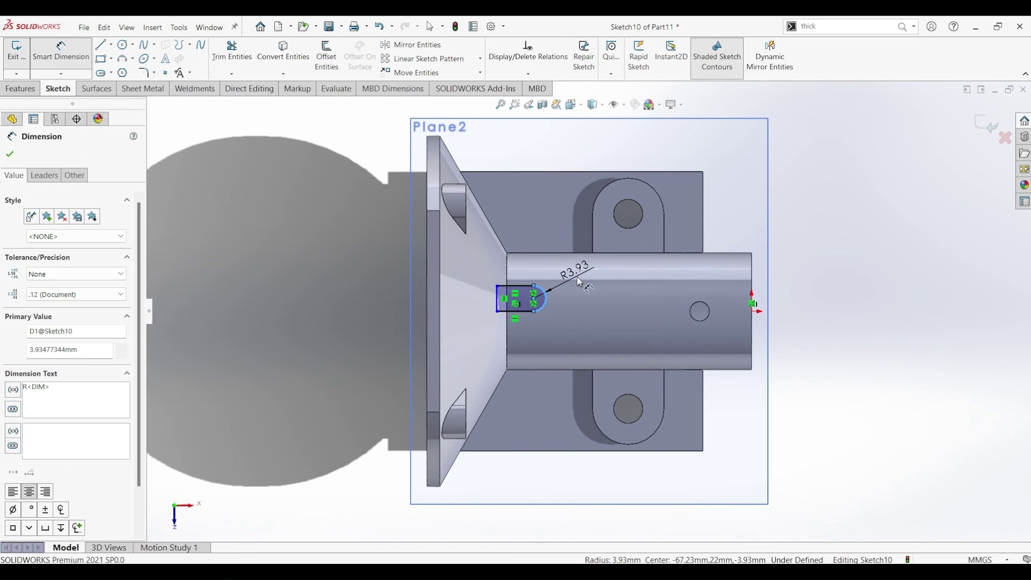
pyautogui.click(579, 281)
pyautogui.write('5')
pyautogui.press('Return')
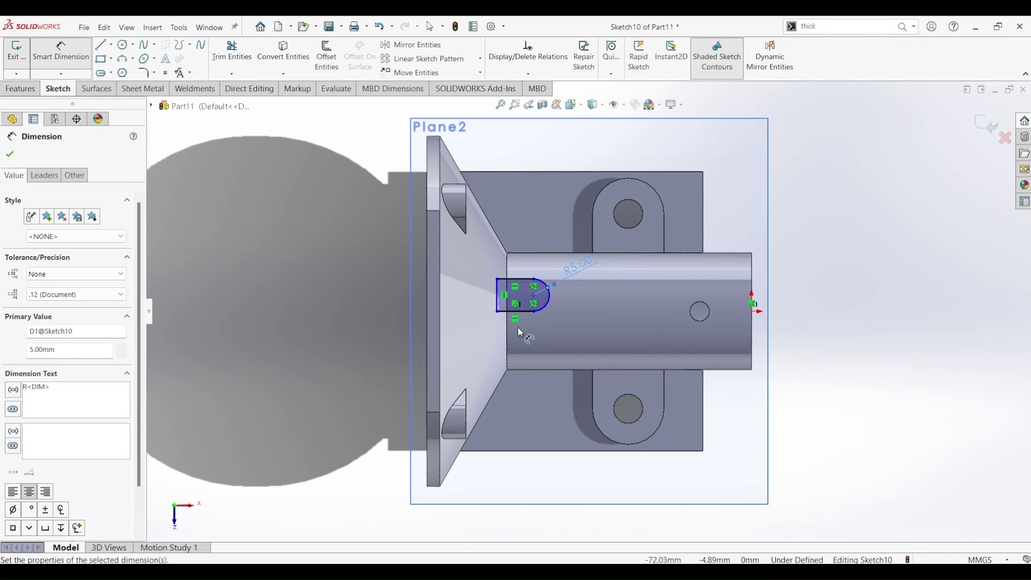
# - Dimension the arc's centre 29 mm from the flange's outer face
pyautogui.click(540, 305)
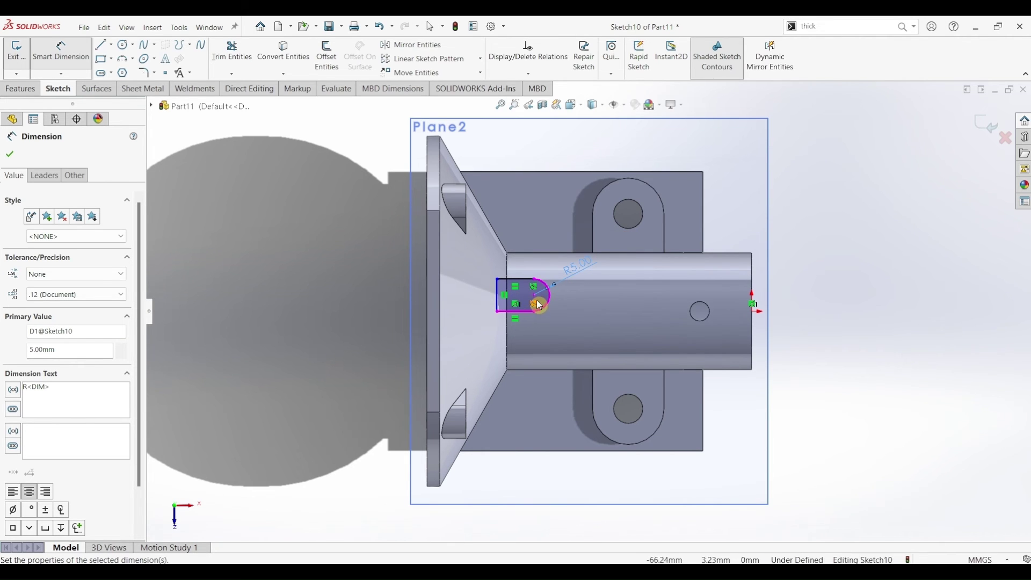
pyautogui.click(536, 302)
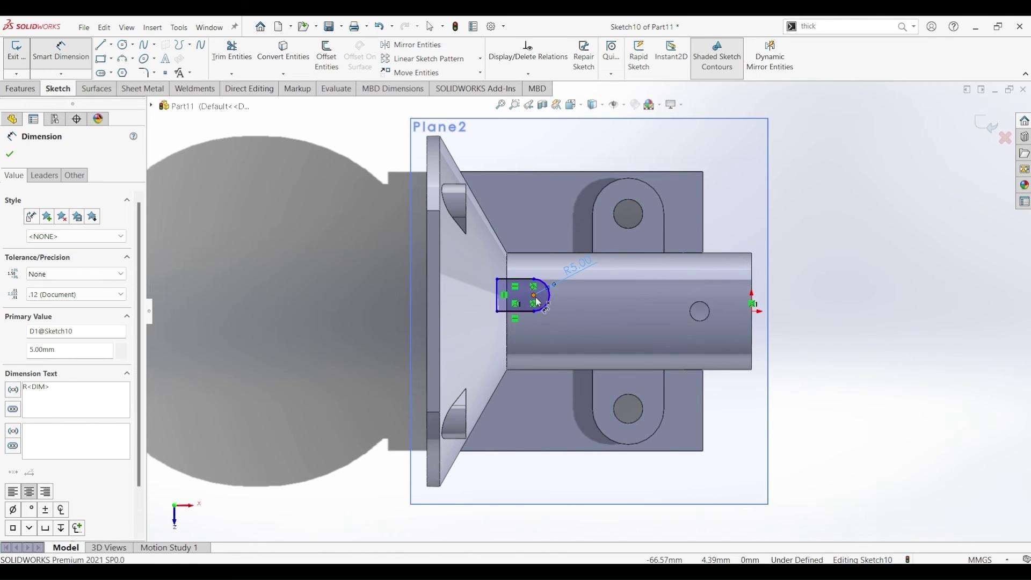
pyautogui.click(428, 269)
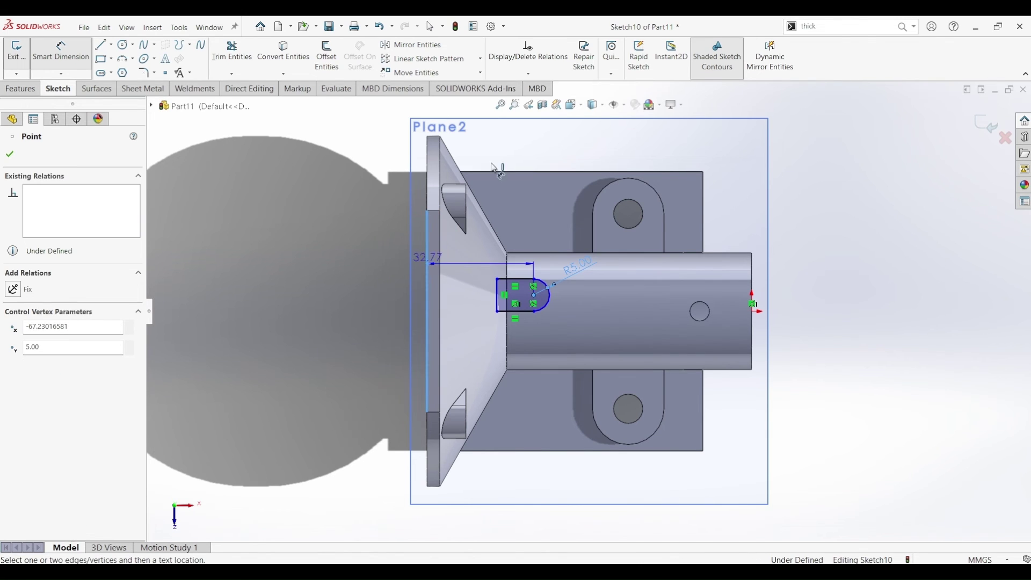
pyautogui.click(505, 152)
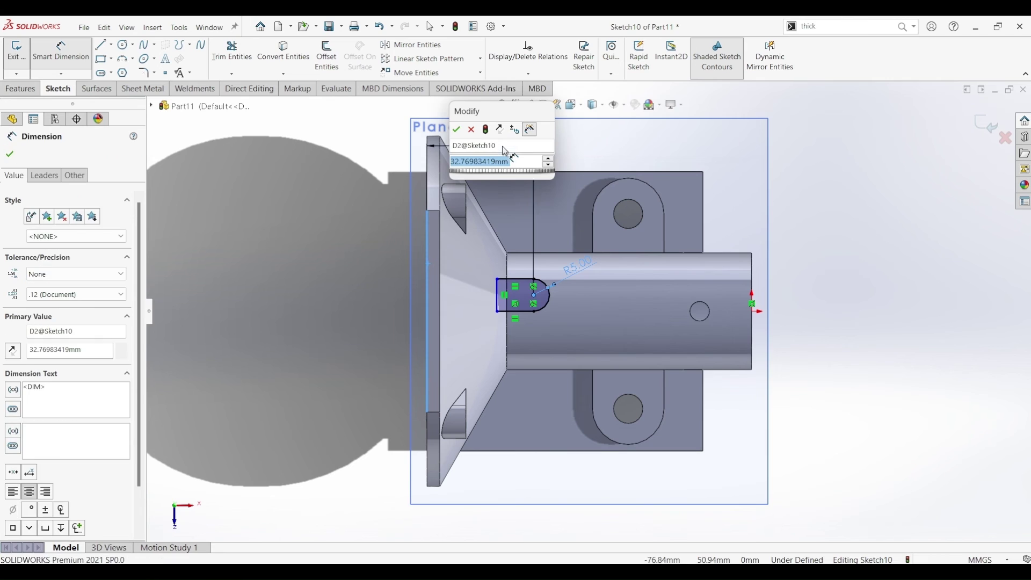
pyautogui.write('29')
pyautogui.press('Return')
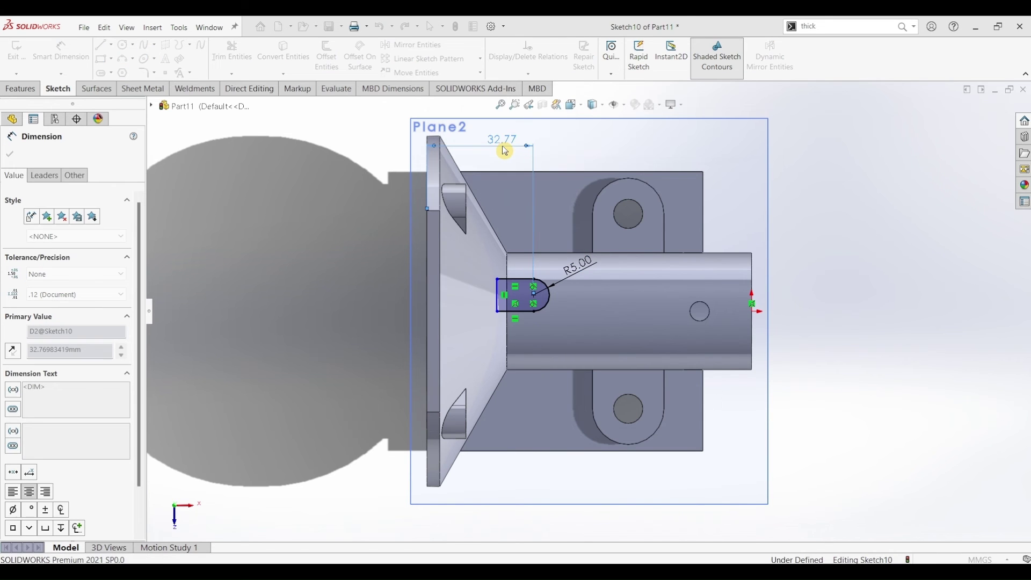
pyautogui.press('Escape')
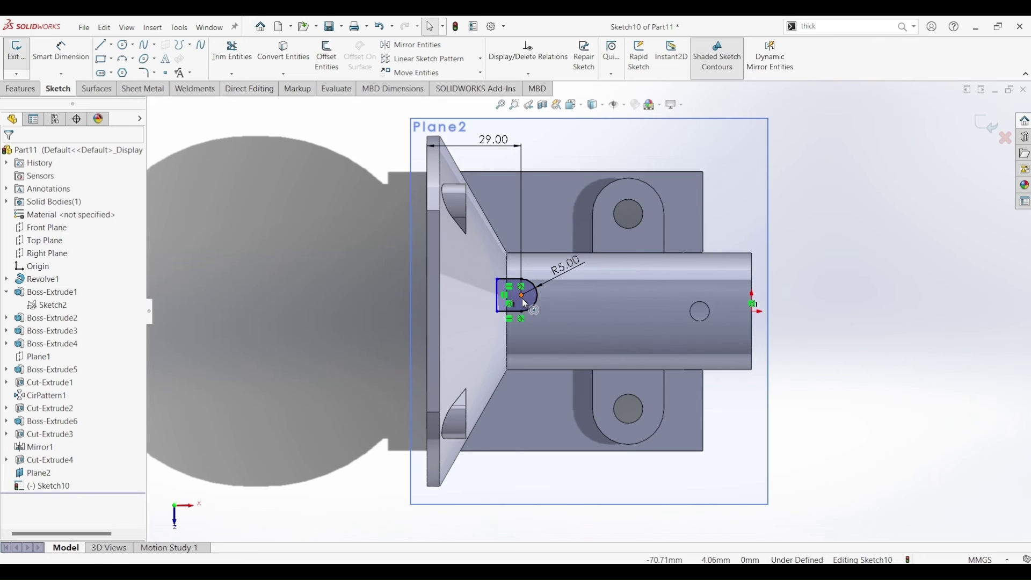
# - Try to add a horizontal relation between the arc's centre and the origin, and undo it
pyautogui.click(522, 297)
pyautogui.keyDown('ctrl'); pyautogui.click(751, 312); pyautogui.keyUp('ctrl')
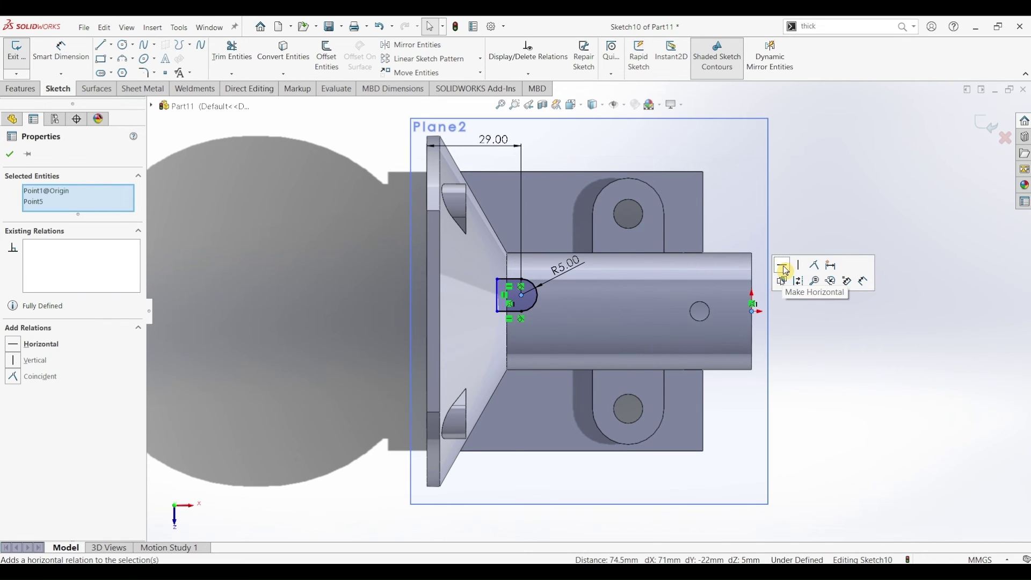
pyautogui.click(783, 267)
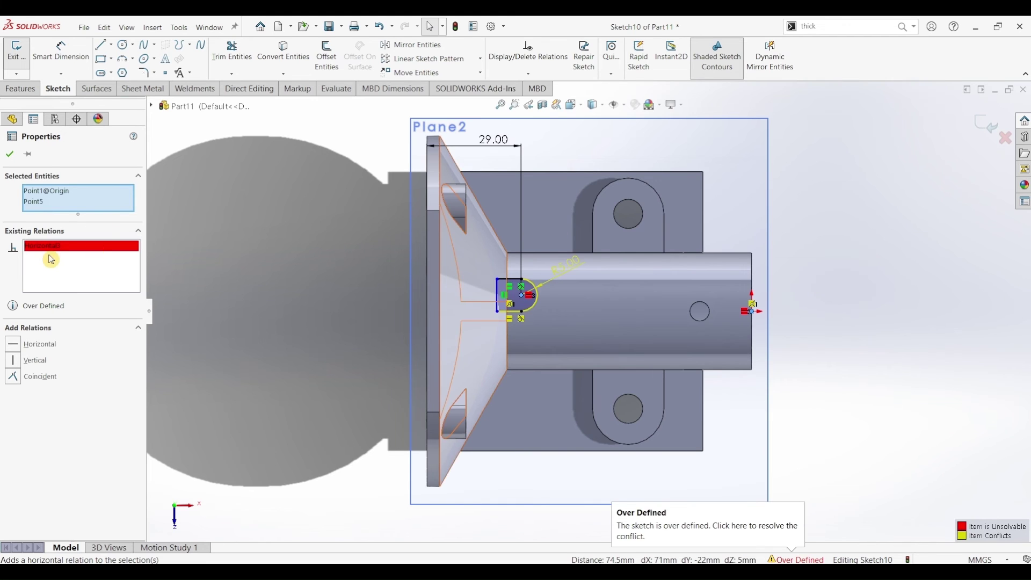
pyautogui.hotkey('ctrl', 'z')
# - Delete the relation that ties the profile's lower straight line to the origin
pyautogui.scroll(-3, 510, 306)
pyautogui.click(508, 314)
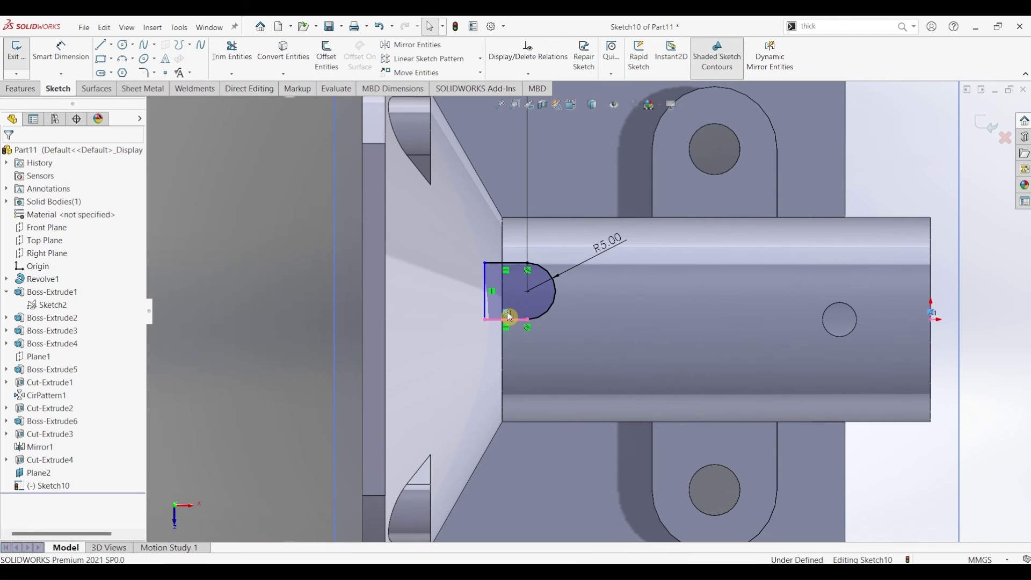
pyautogui.press('Delete')
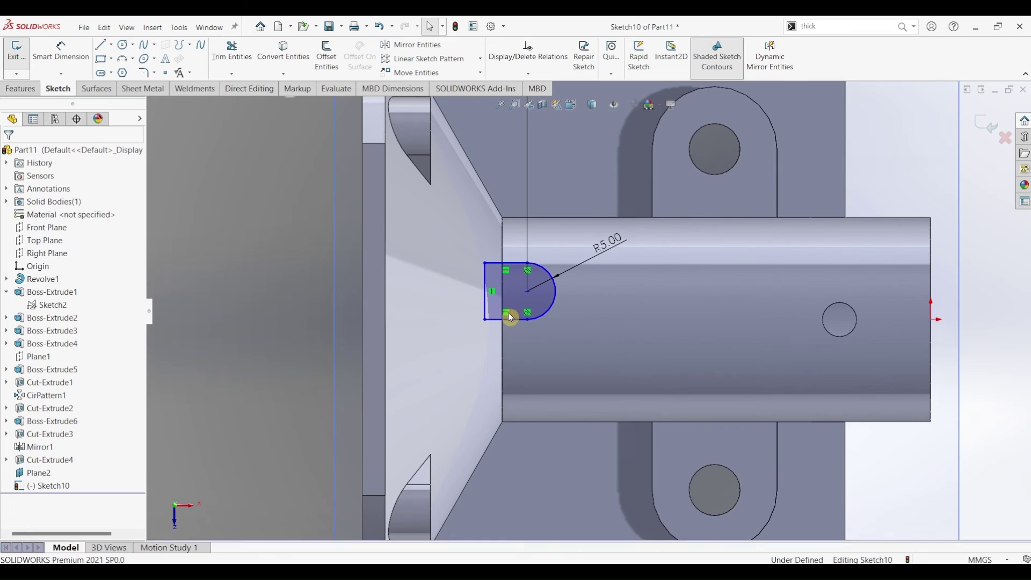
# - Make the arc's centre horizontal with the origin so the profile is centred on the tube's axis
pyautogui.click(528, 292)
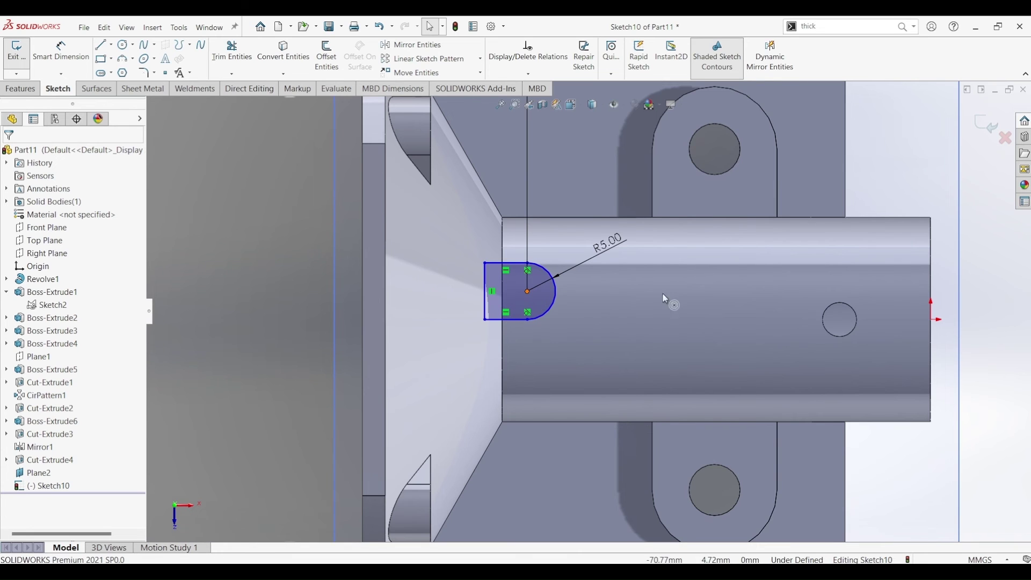
pyautogui.keyDown('ctrl'); pyautogui.click(933, 320); pyautogui.keyUp('ctrl')
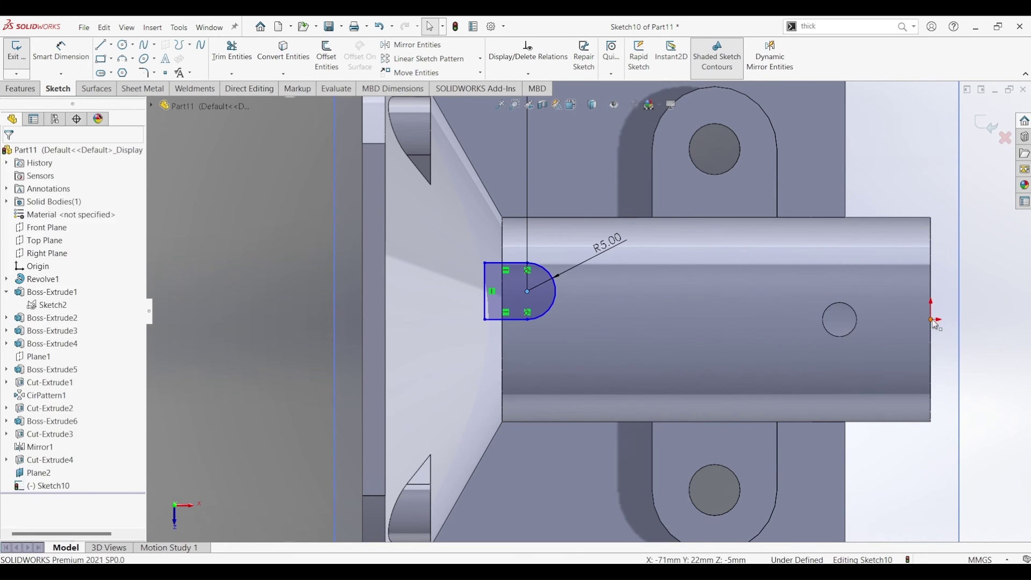
pyautogui.click(945, 272)
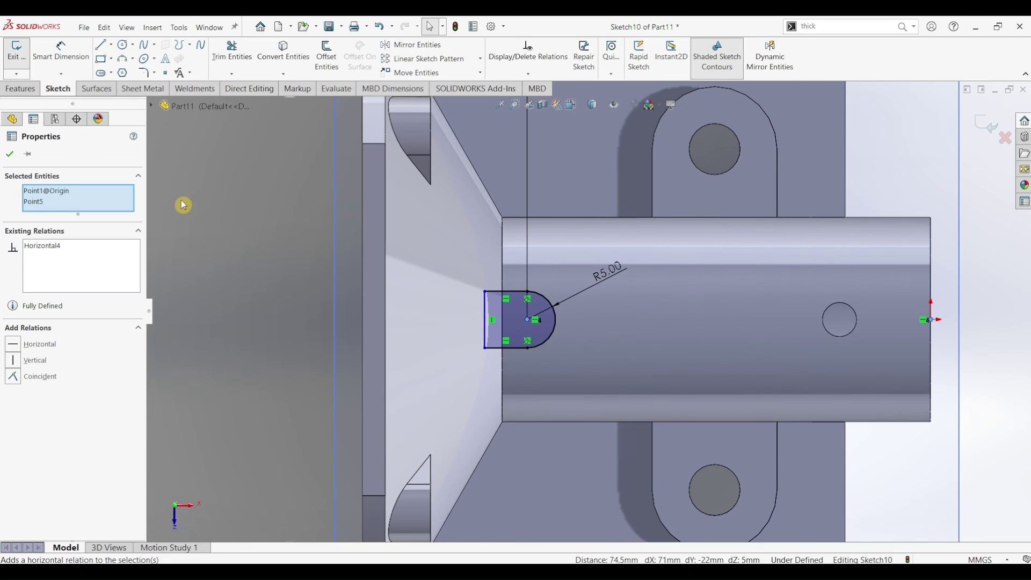
pyautogui.click(9, 156)
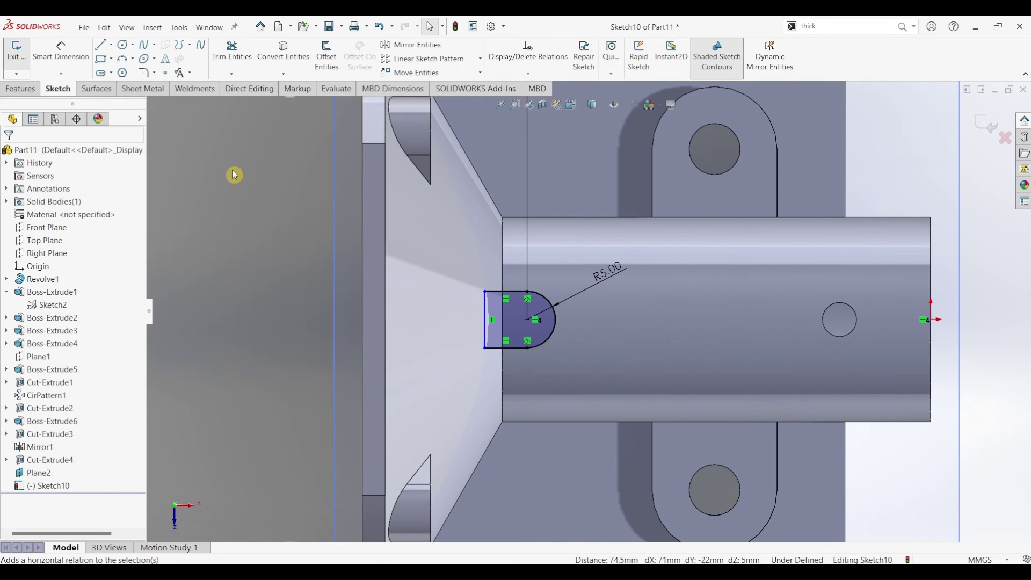
# - Shift the profile's closing vertical line slightly toward the flange and give it a midpoint relation
pyautogui.click(485, 323)
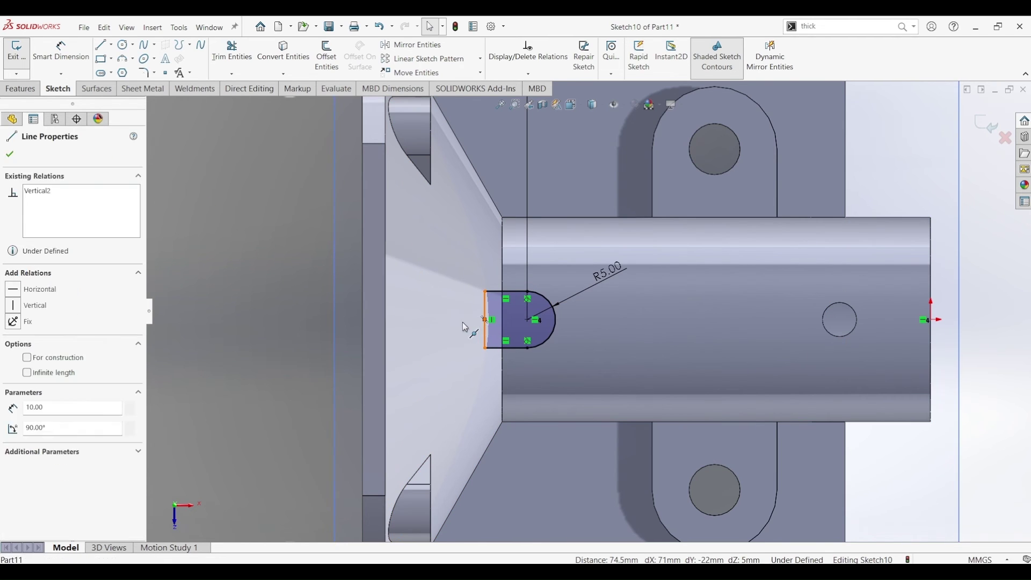
pyautogui.moveTo(484, 315); pyautogui.dragTo(483, 315)
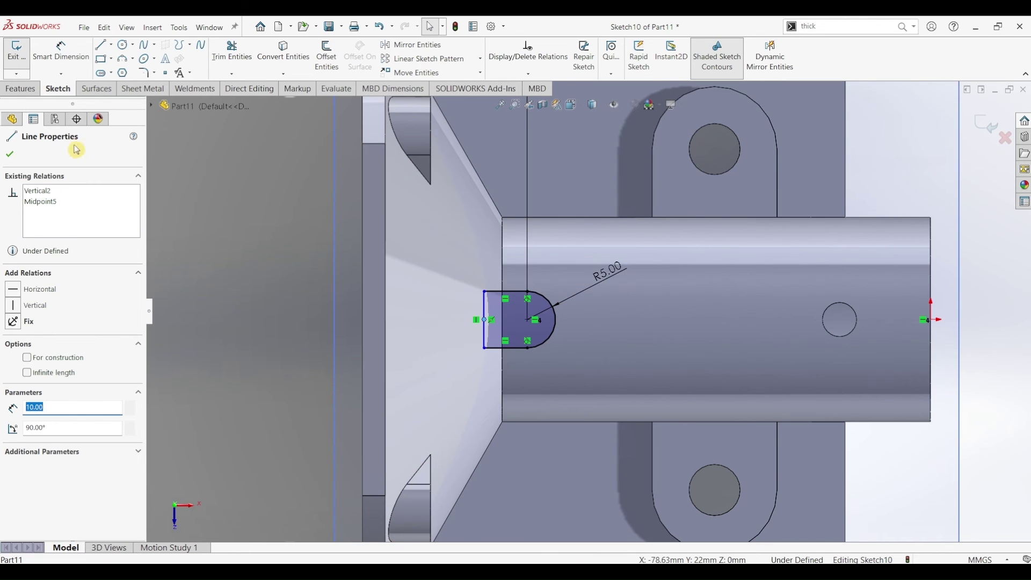
pyautogui.click(12, 153)
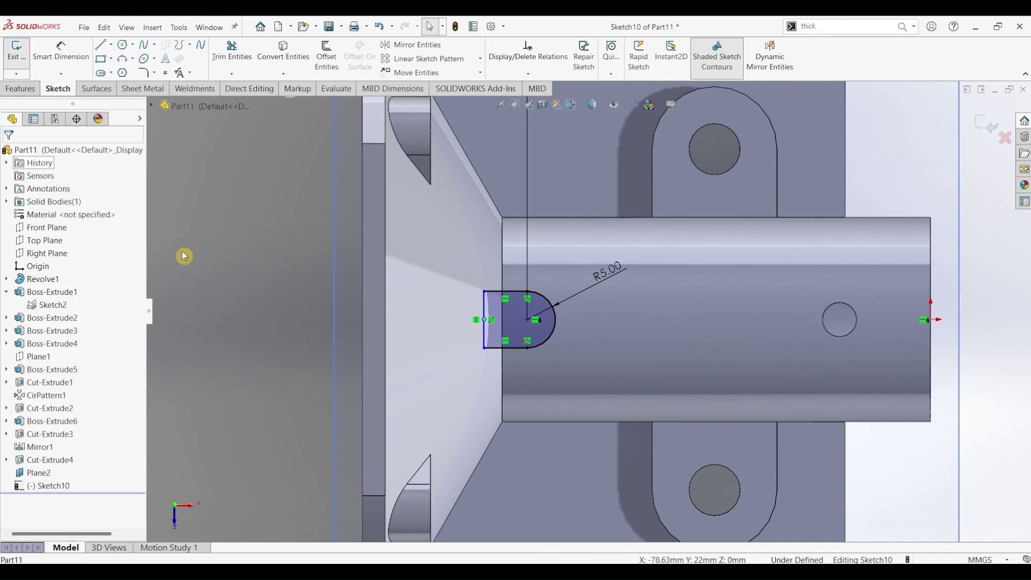
# - Extrude the round-ended profile downward, up to the housing body, and hide the offset reference plane
pyautogui.click(26, 93)
pyautogui.click(22, 54)
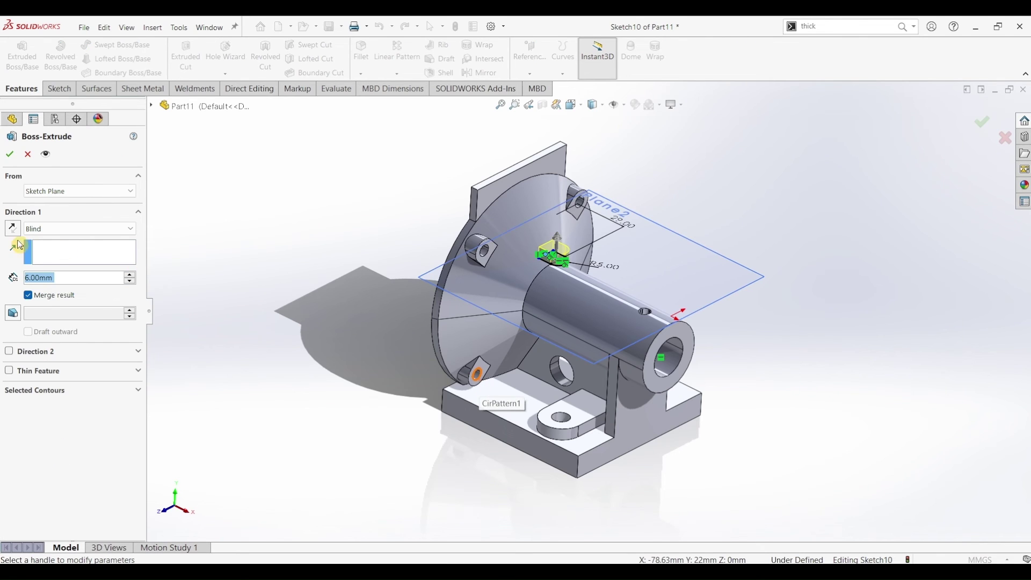
pyautogui.click(16, 232)
pyautogui.click(45, 231)
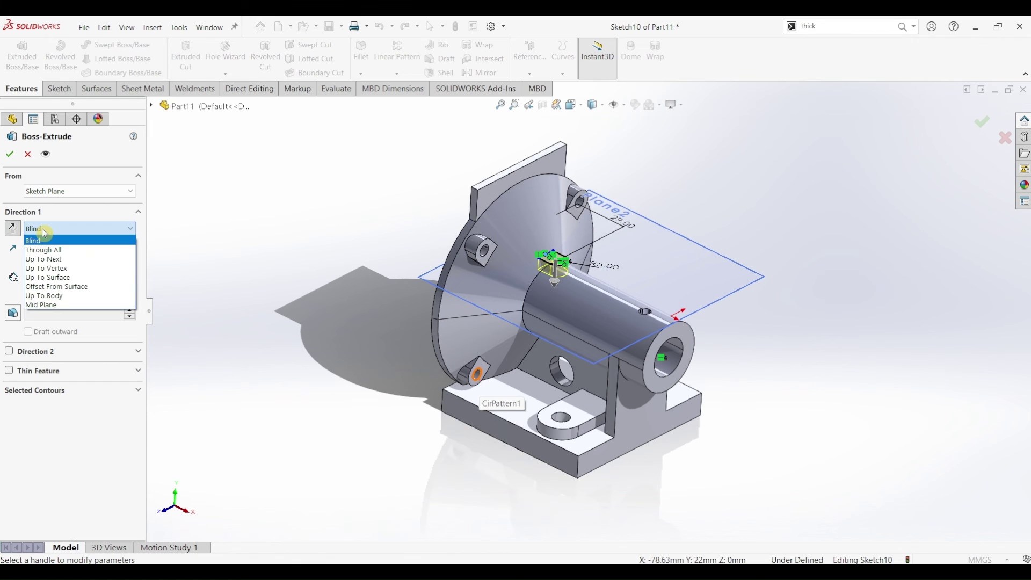
pyautogui.click(46, 296)
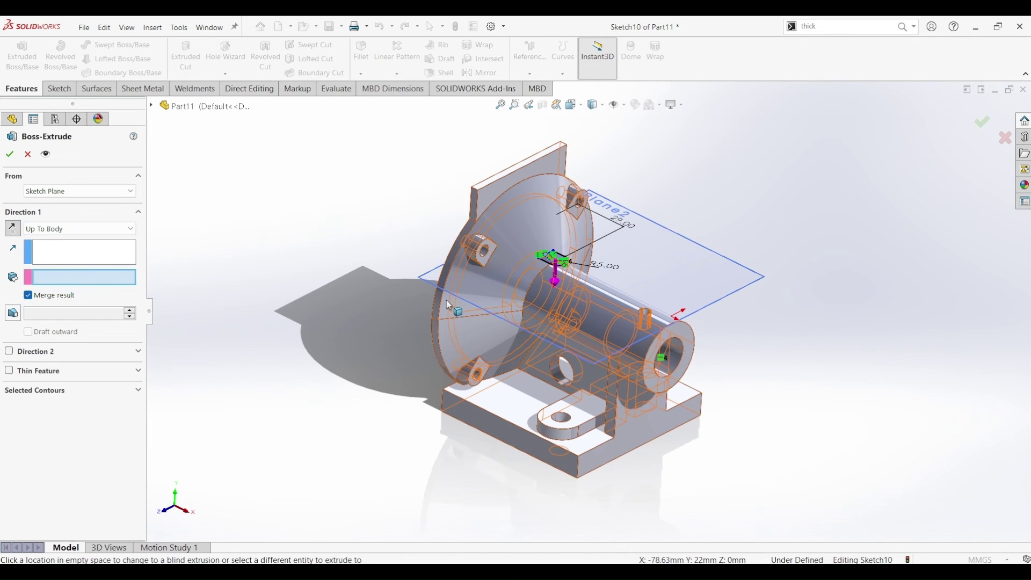
pyautogui.click(482, 338)
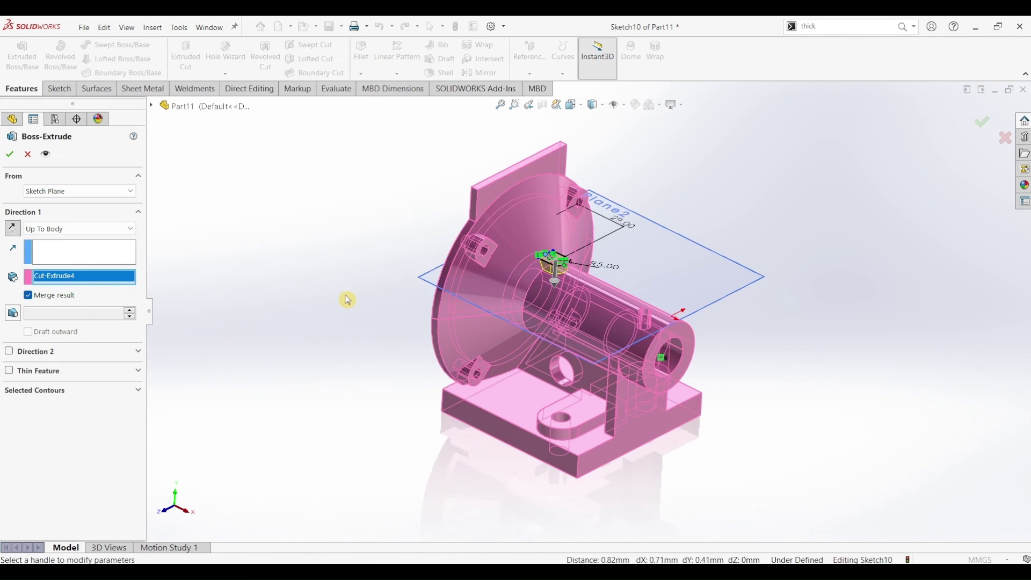
pyautogui.moveTo(348, 299); pyautogui.dragTo(375, 299, button='middle')
pyautogui.click(9, 156)
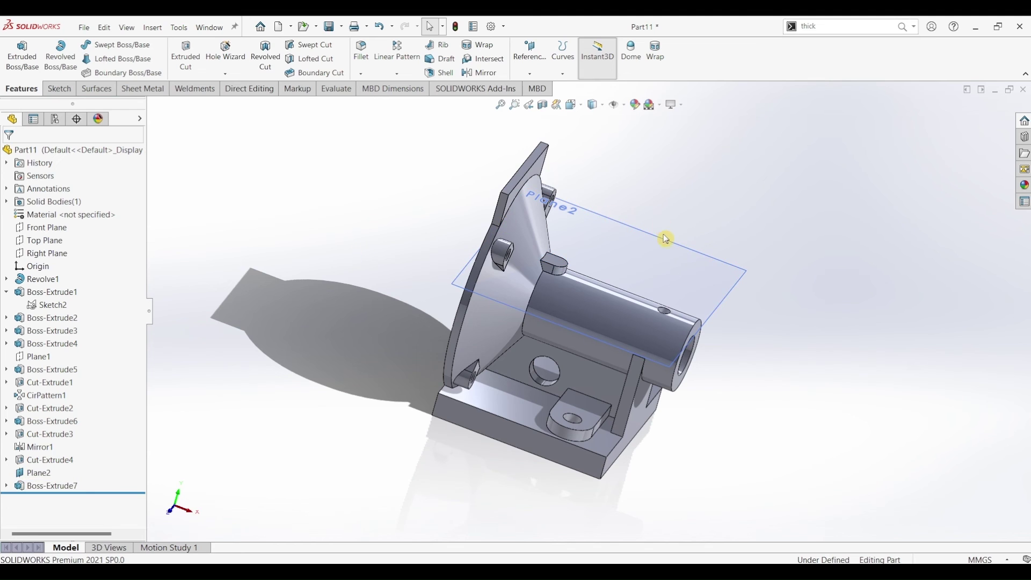
pyautogui.click(666, 244)
pyautogui.click(728, 223)
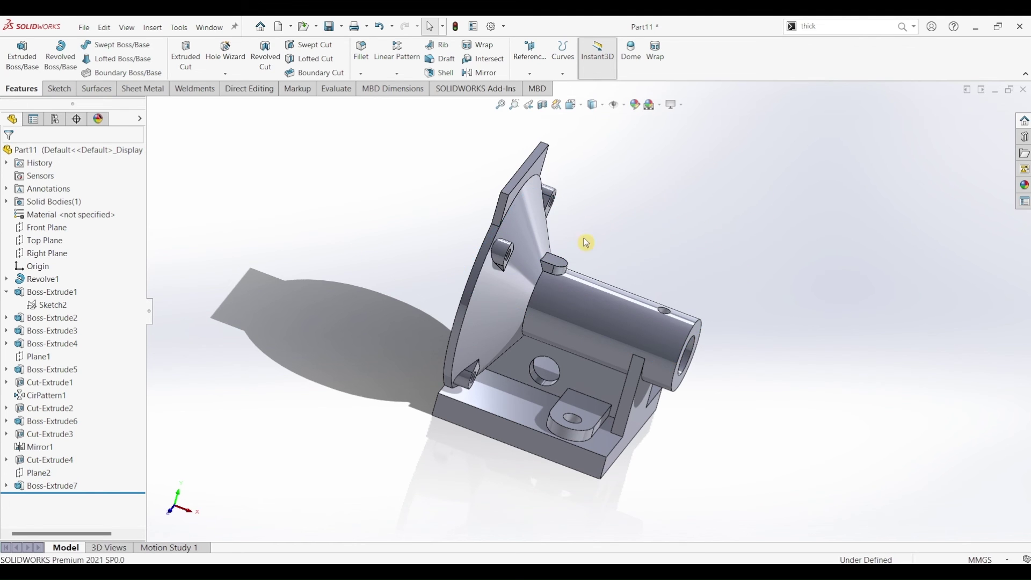
# - Sketch a circle on the new boss's top face, centred on its rounded end, and dimension its diameter
pyautogui.click(563, 265)
pyautogui.click(59, 88)
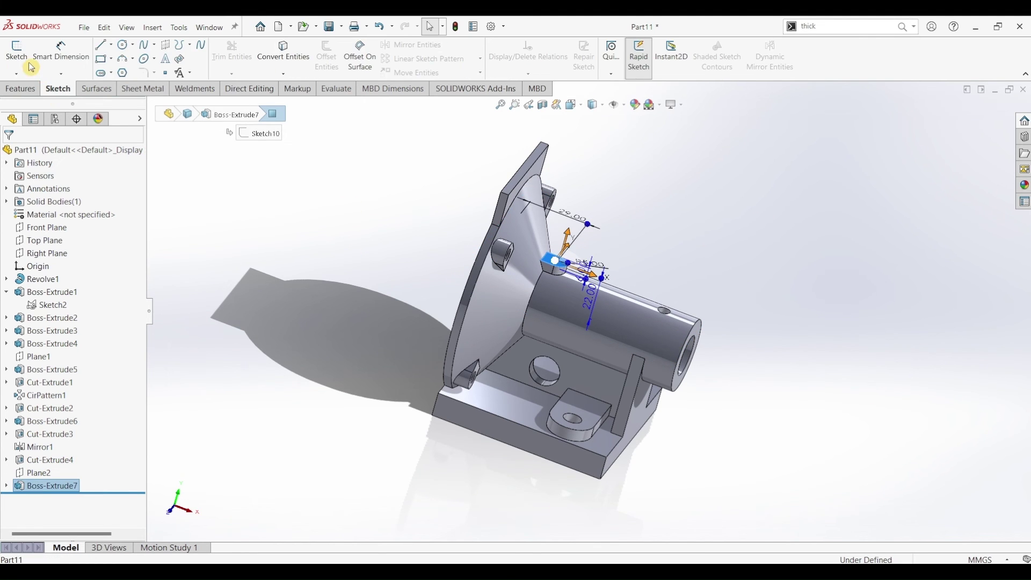
pyautogui.click(17, 51)
pyautogui.click(123, 44)
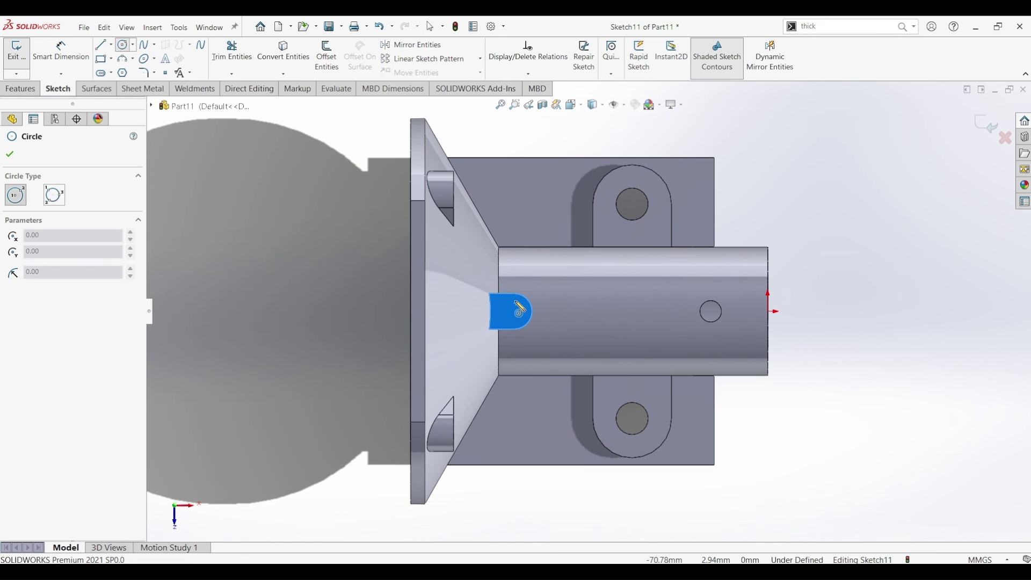
pyautogui.scroll(5, 537, 314)
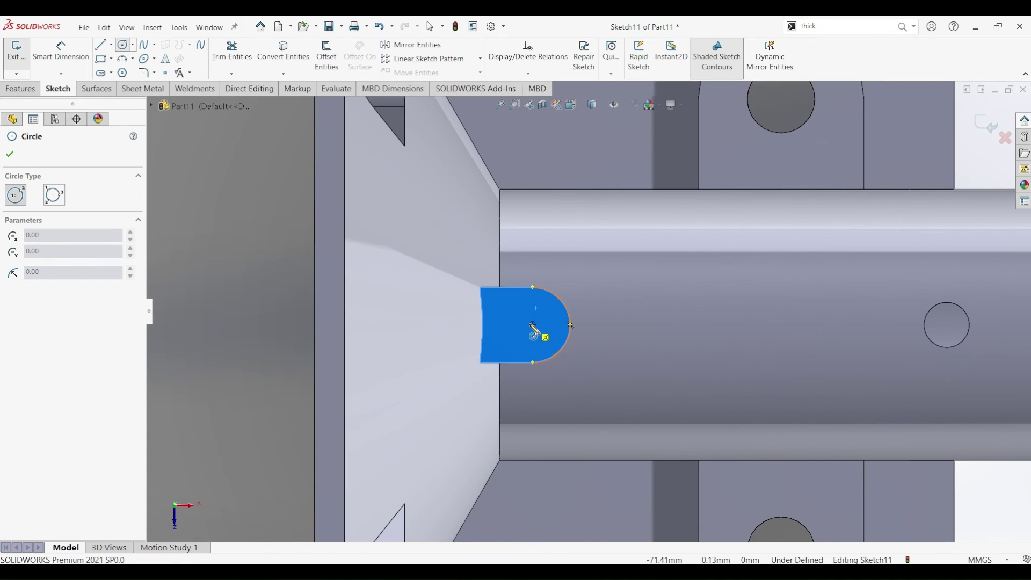
pyautogui.moveTo(532, 325); pyautogui.dragTo(540, 335)
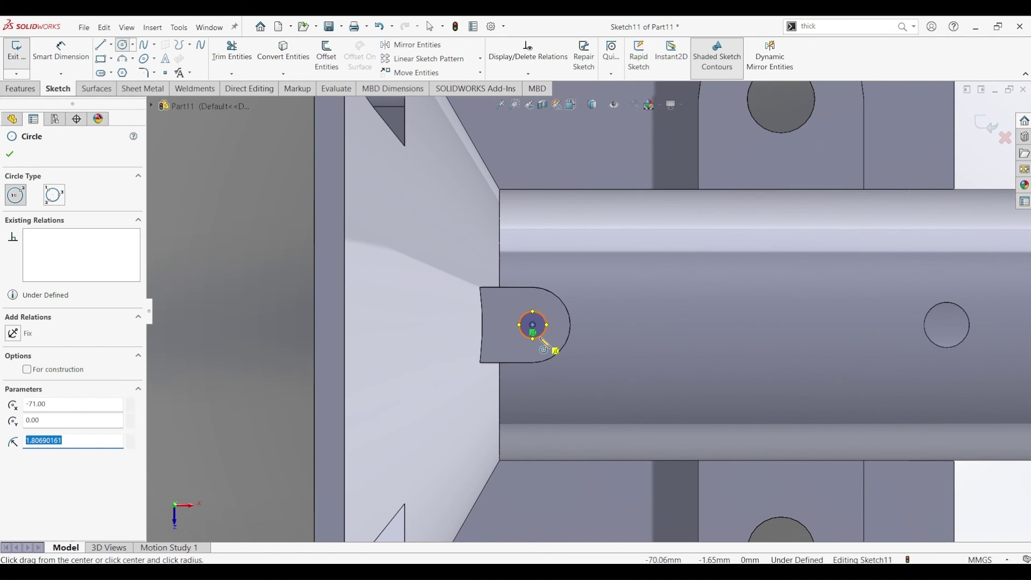
pyautogui.press('Escape')
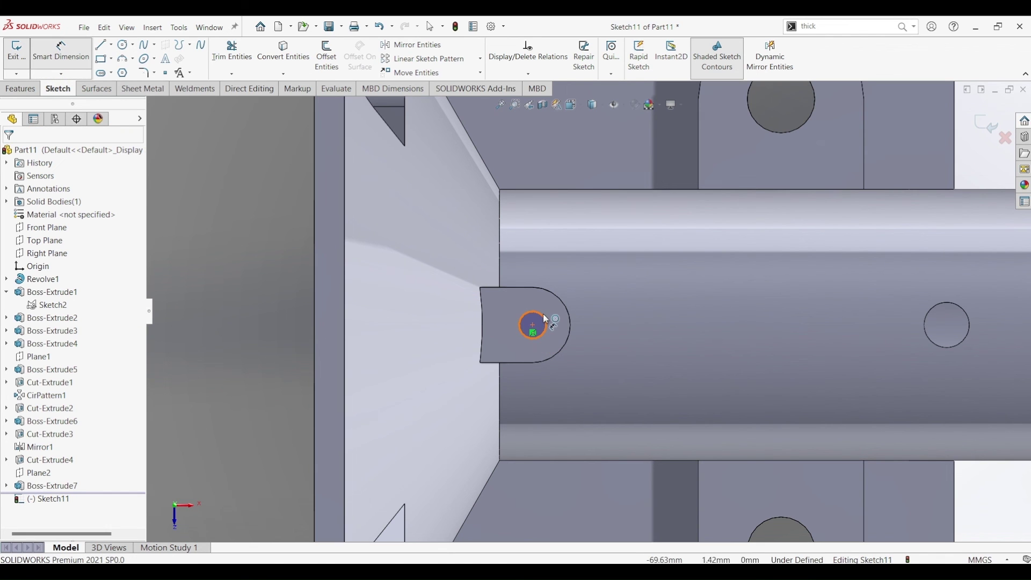
pyautogui.click(543, 313)
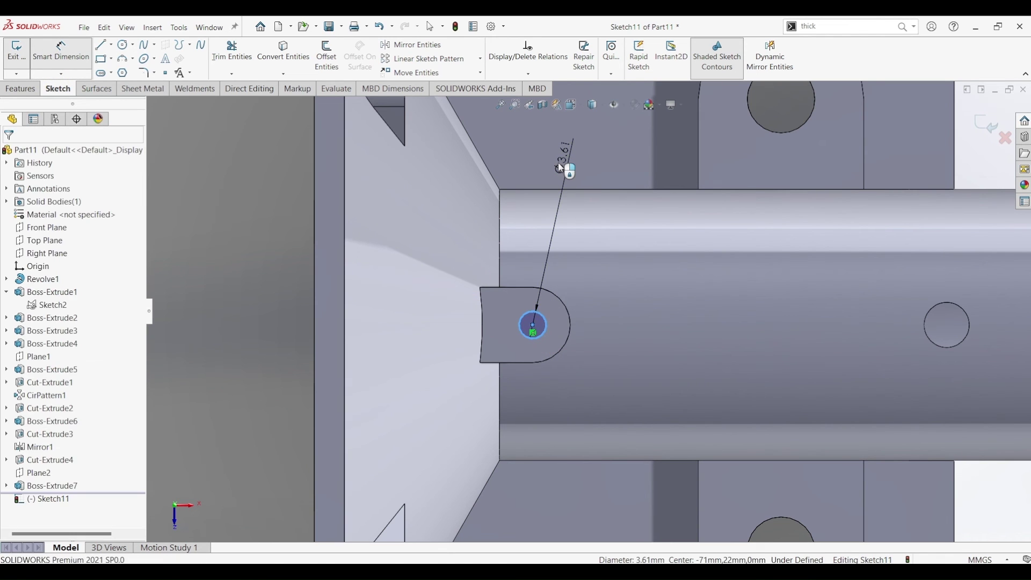
pyautogui.click(560, 168)
pyautogui.press('Return')
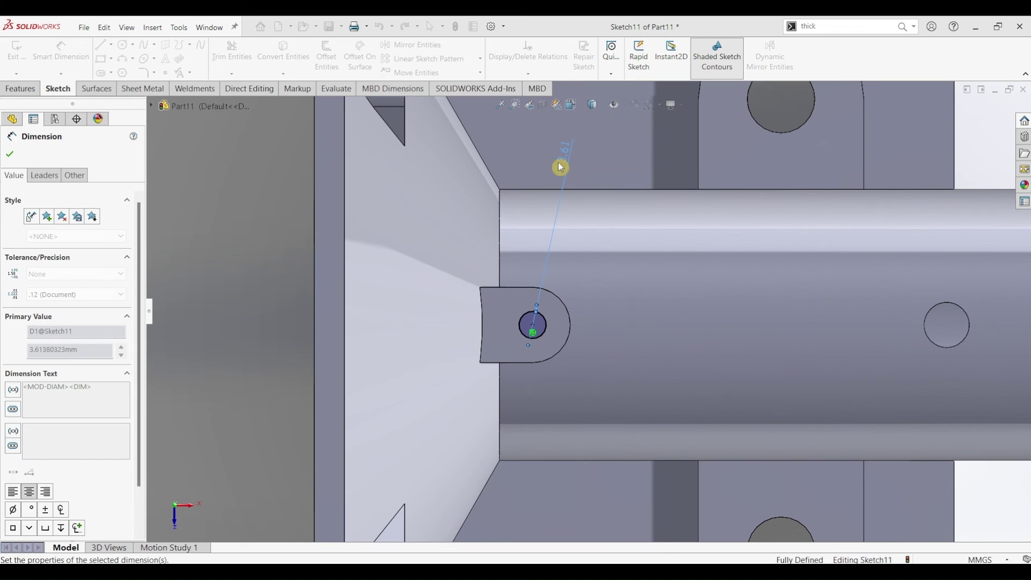
# - Cut the circle down through the boss with the Up To Next end condition
pyautogui.click(20, 88)
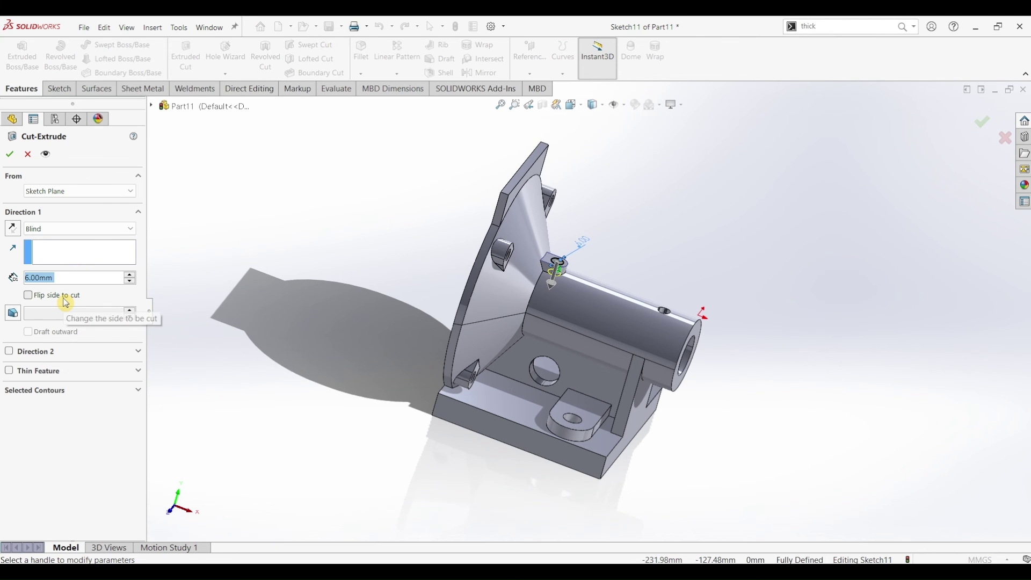
pyautogui.click(72, 229)
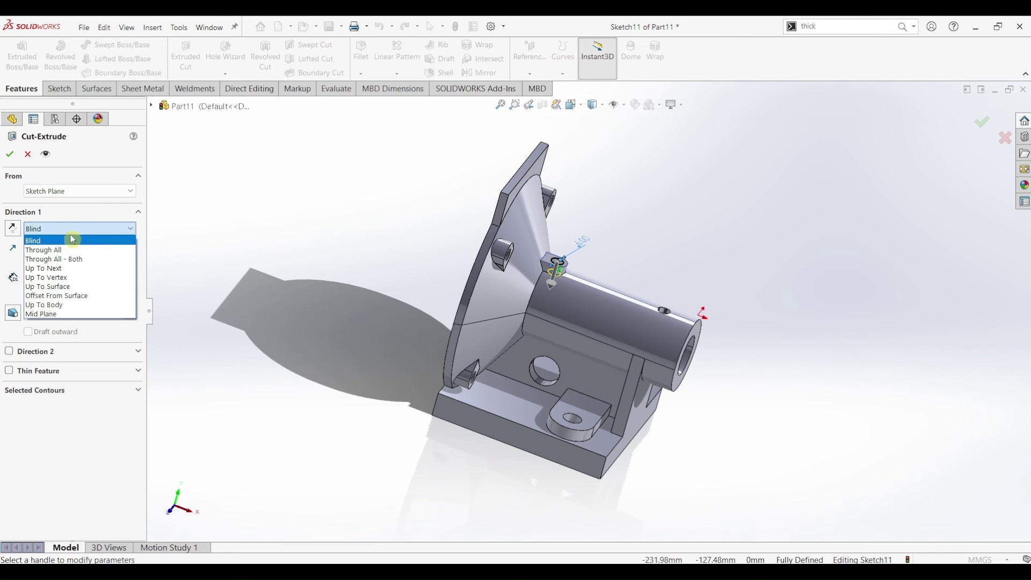
pyautogui.click(70, 268)
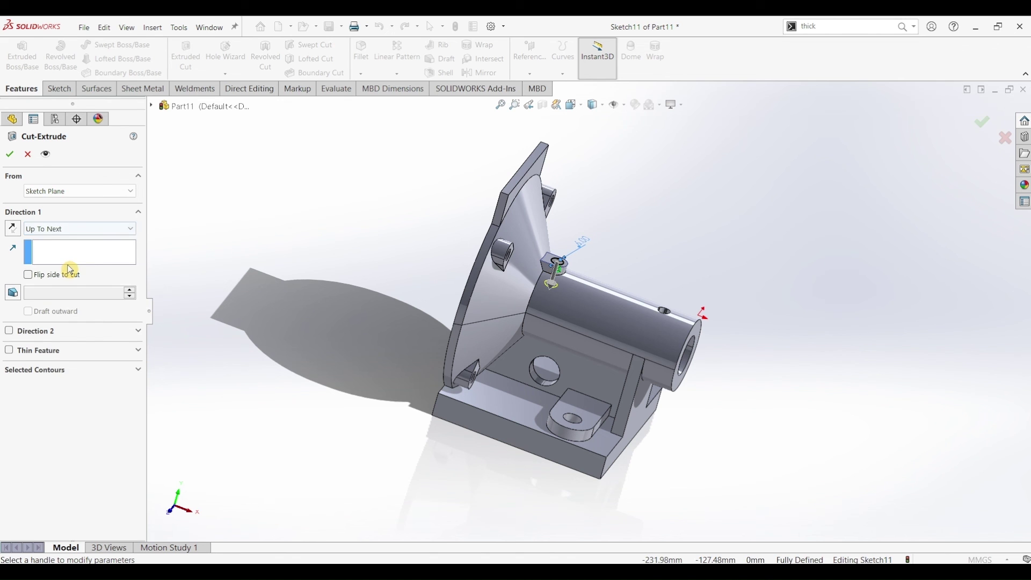
pyautogui.click(11, 155)
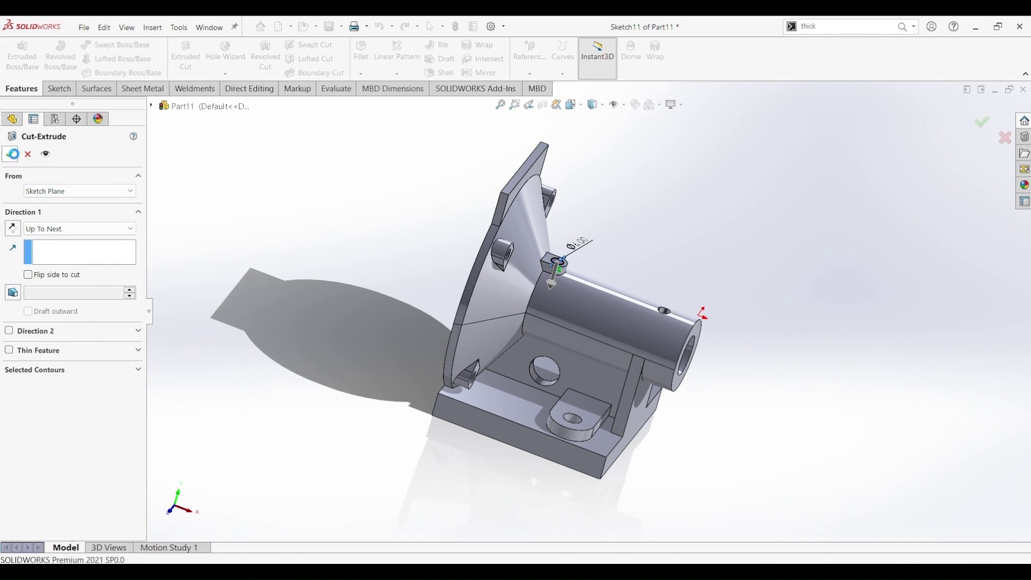
pyautogui.click(668, 230)
pyautogui.hotkey('ctrl', '7')
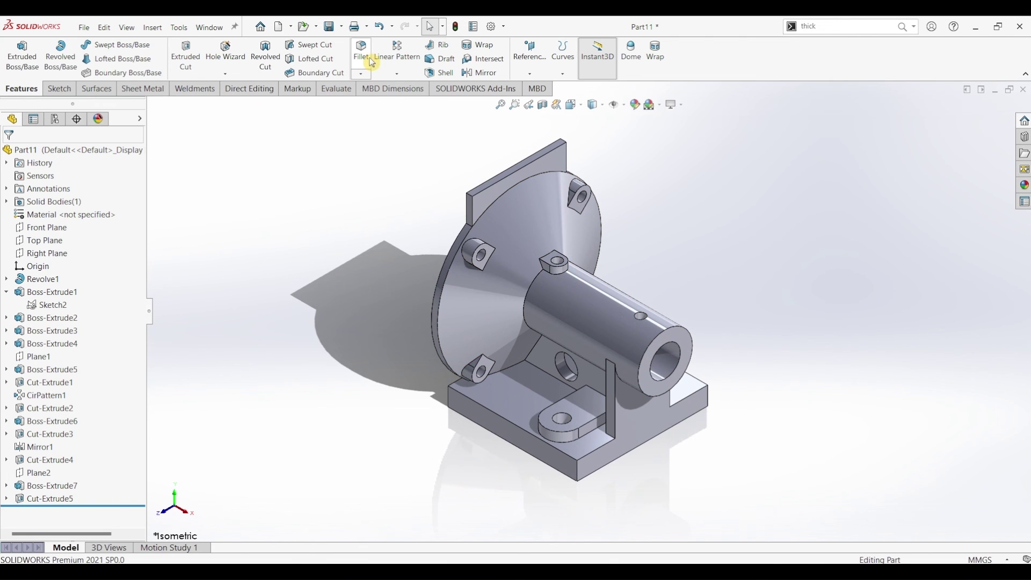
# - Fillet the four vertical corner edges of the base plate with a 5 mm radius
pyautogui.click(579, 476)
pyautogui.write('5')
pyautogui.press('Return')
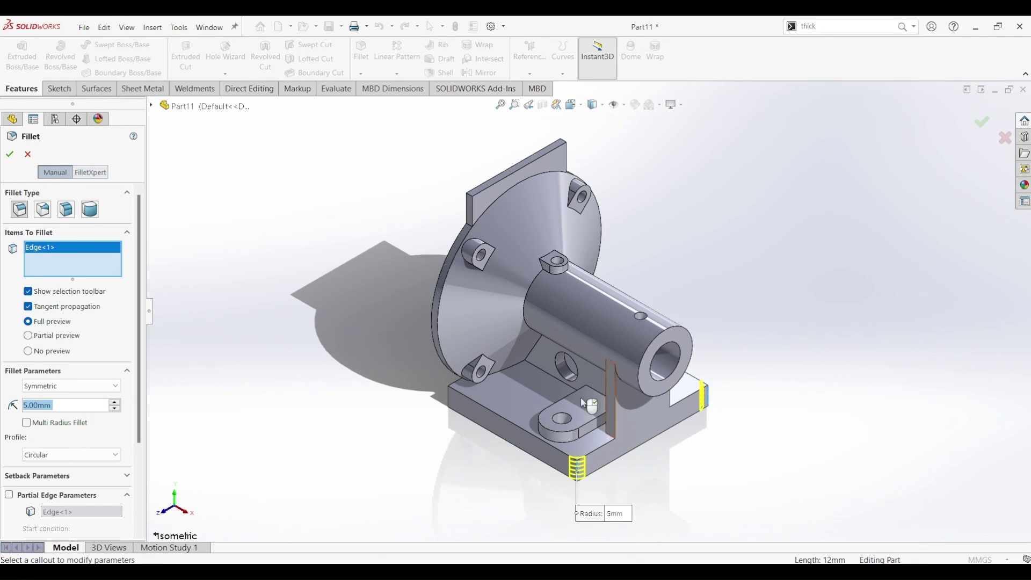
pyautogui.click(707, 401)
pyautogui.click(461, 390)
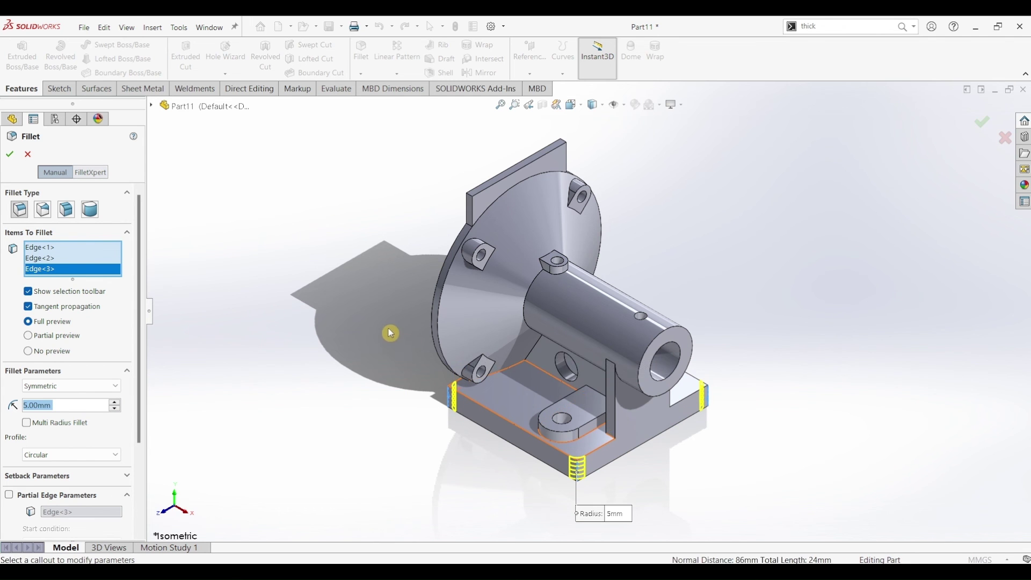
pyautogui.moveTo(390, 332); pyautogui.dragTo(494, 329, button='middle')
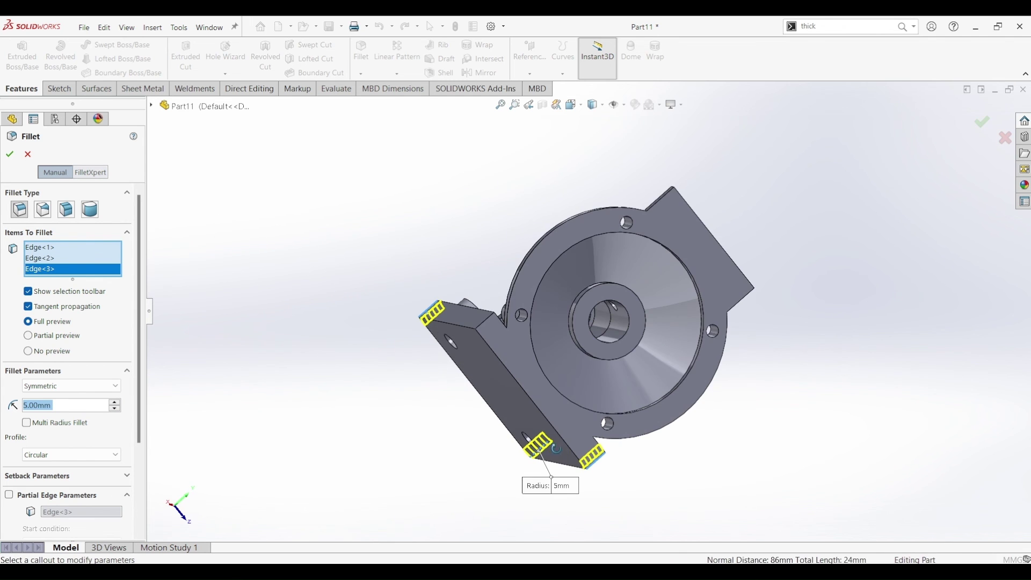
pyautogui.click(486, 320)
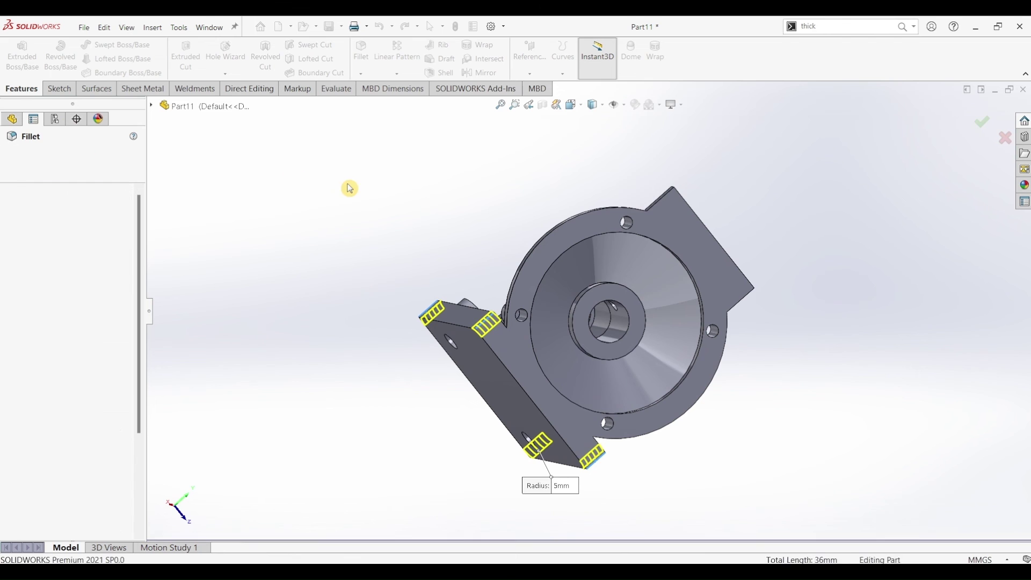
pyautogui.hotkey('ctrl', '7')
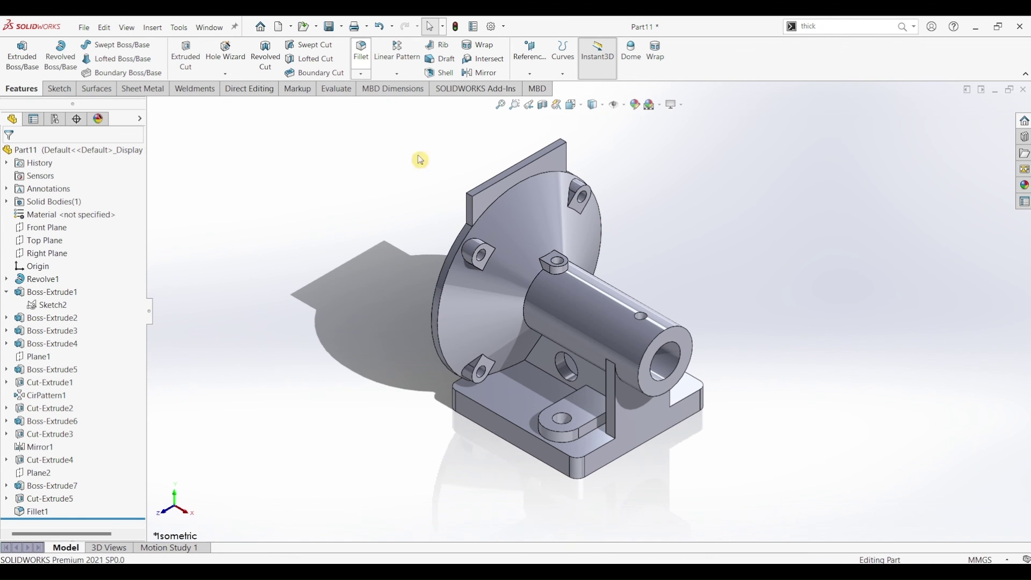
# - Fillet the upper plate's two outer corners and its two junctions with the round flange with a 2 mm radius
pyautogui.press('Return')
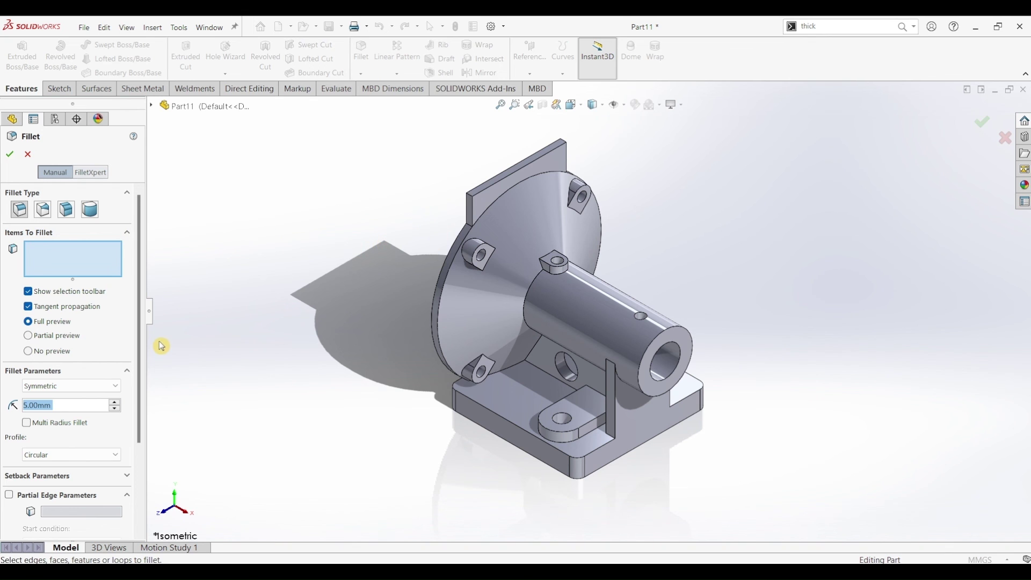
pyautogui.scroll(-3, 468, 196)
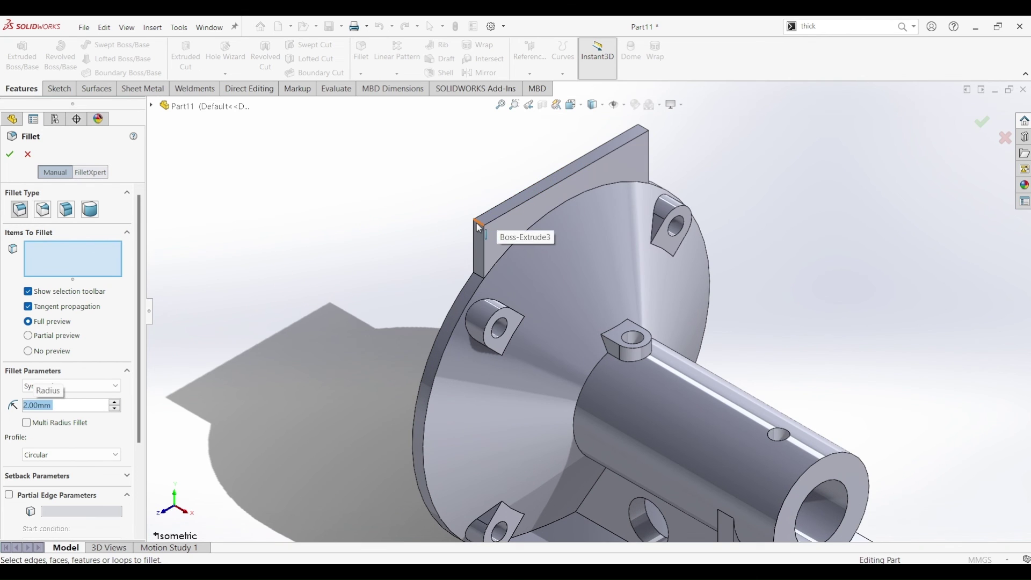
pyautogui.click(479, 226)
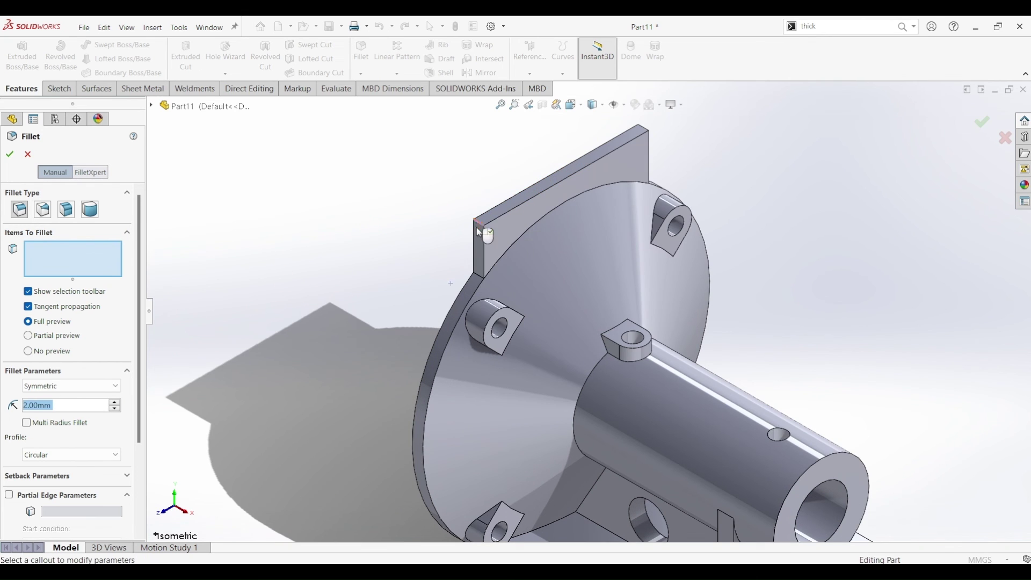
pyautogui.click(479, 275)
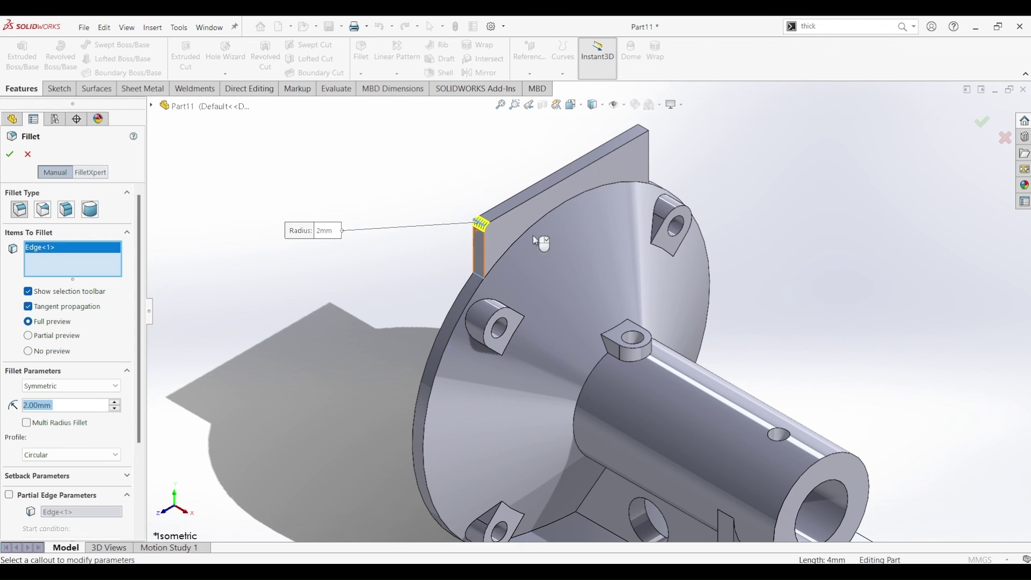
pyautogui.click(644, 130)
pyautogui.moveTo(669, 169); pyautogui.dragTo(651, 183, button='middle')
pyautogui.click(650, 183)
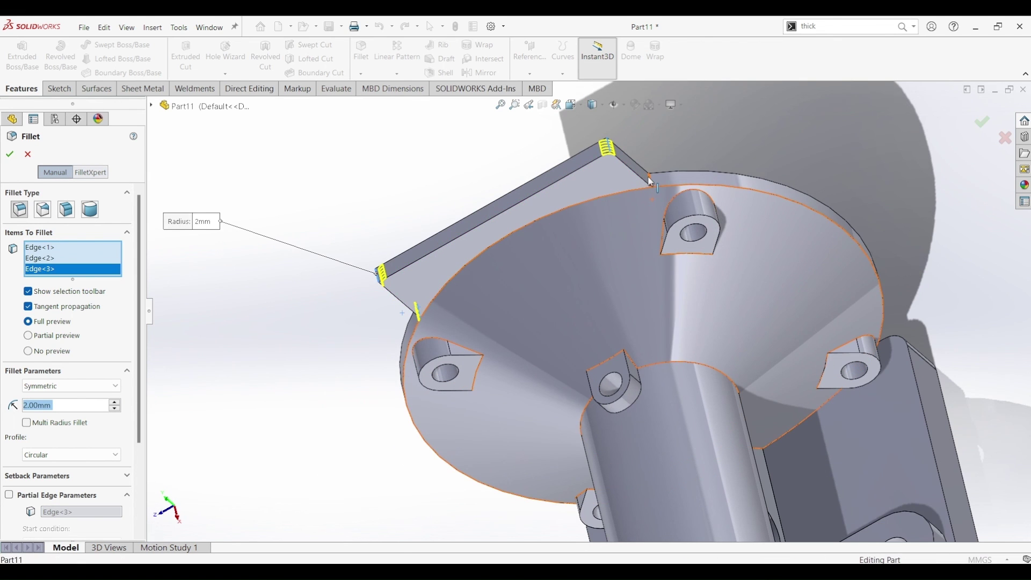
pyautogui.press('Return')
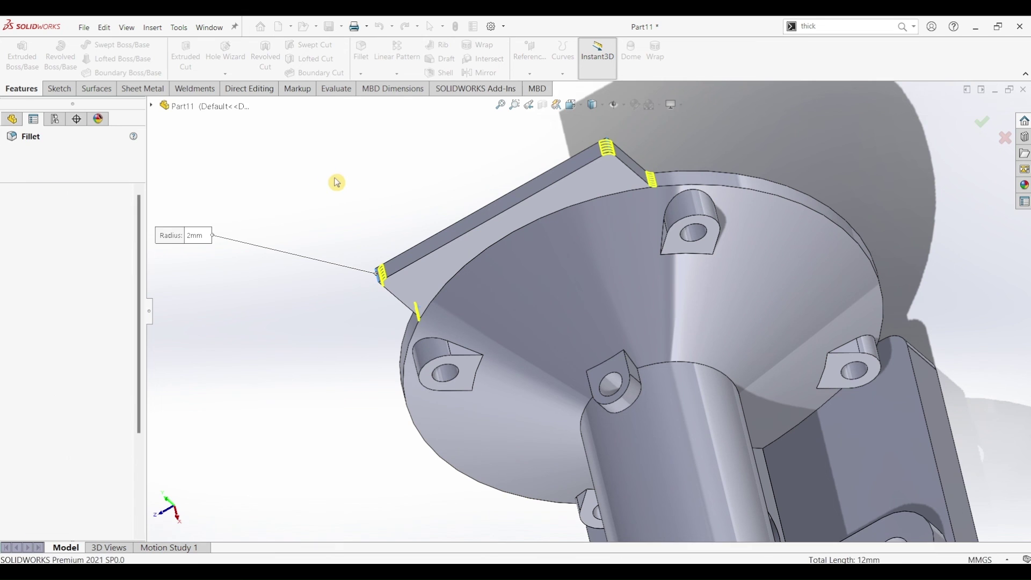
pyautogui.hotkey('ctrl', '7')
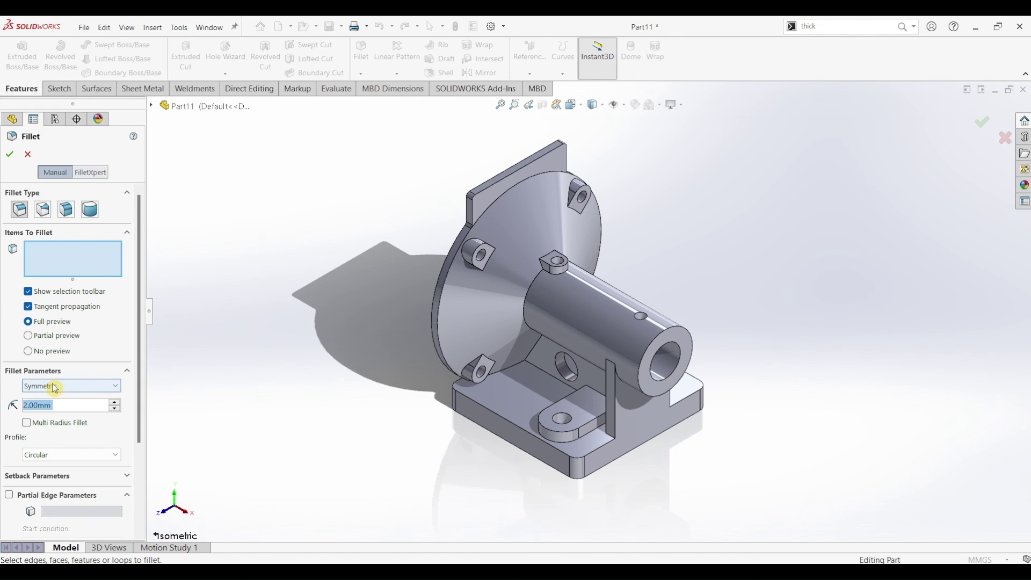
# - Set the fillet radius to 1 mm and select the flange rim edges, tube's outer face, and near-side base plate, lug and rib edges
pyautogui.write('1')
pyautogui.press('Return')
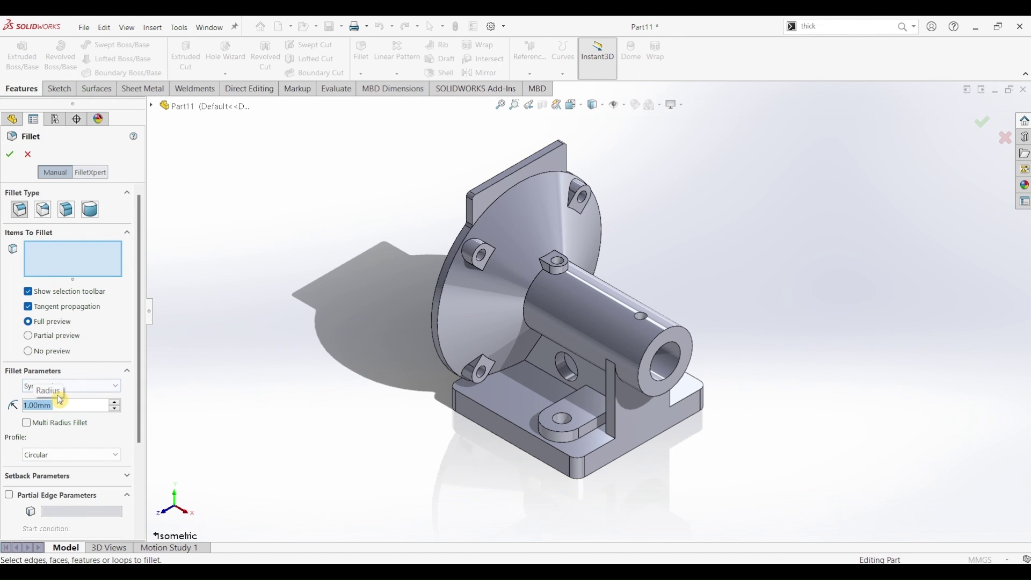
pyautogui.click(437, 279)
pyautogui.click(443, 280)
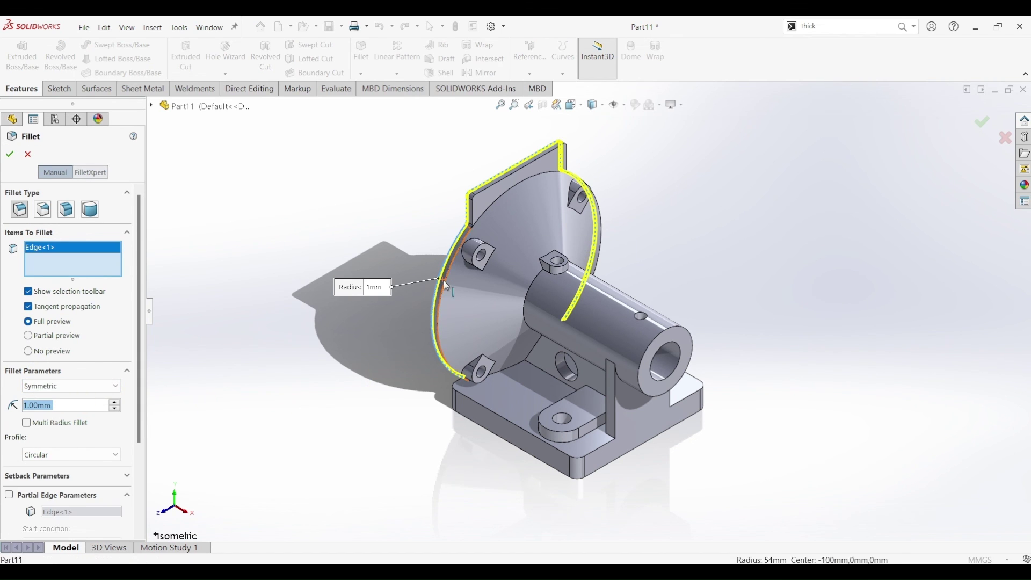
pyautogui.click(526, 307)
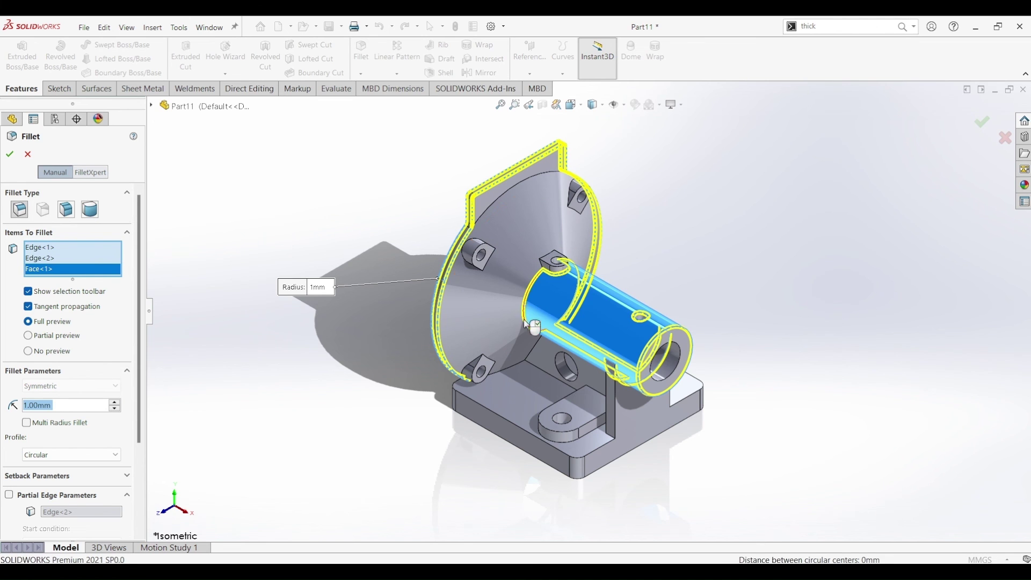
pyautogui.click(473, 404)
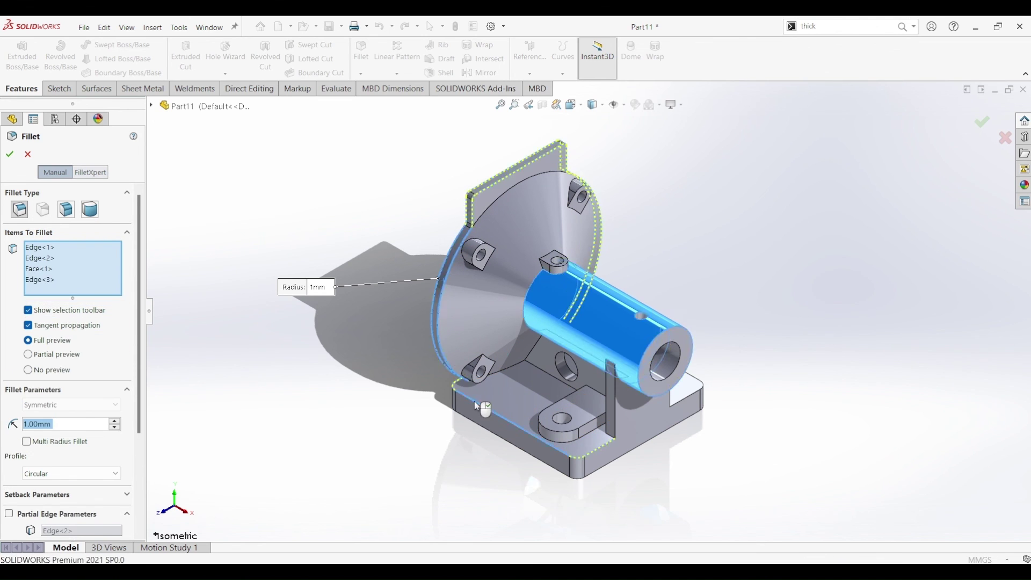
pyautogui.click(561, 398)
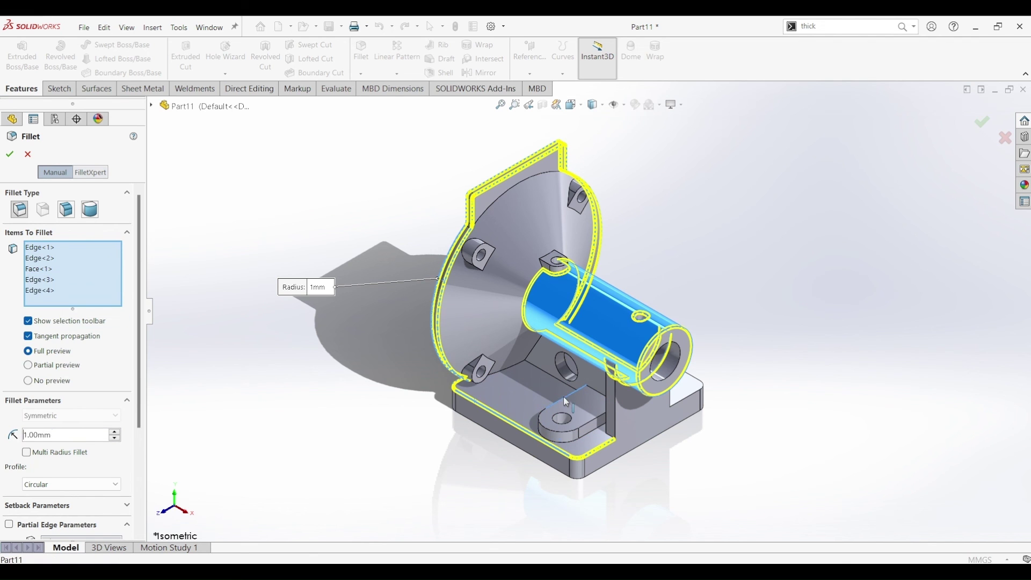
pyautogui.click(611, 400)
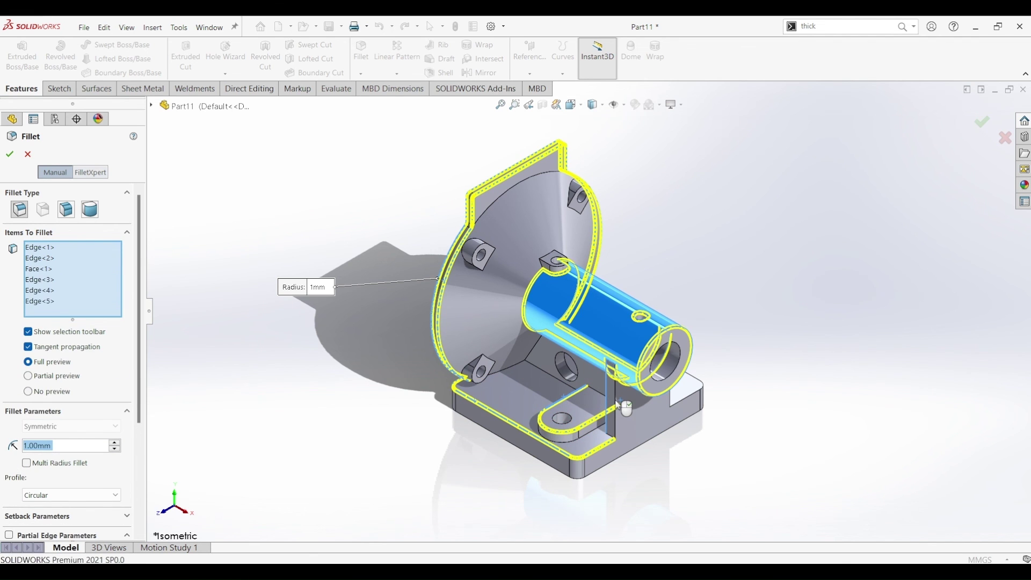
pyautogui.click(617, 376)
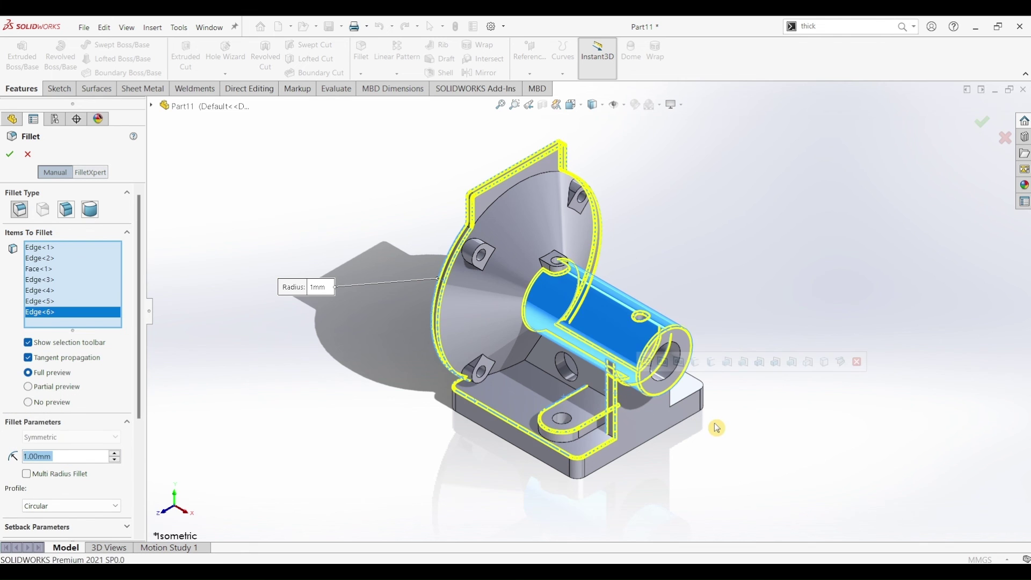
# - Add the matching rib, lug and base plate edges on the opposite side and complete the 1 mm fillet
pyautogui.moveTo(715, 426); pyautogui.dragTo(582, 494, button='middle')
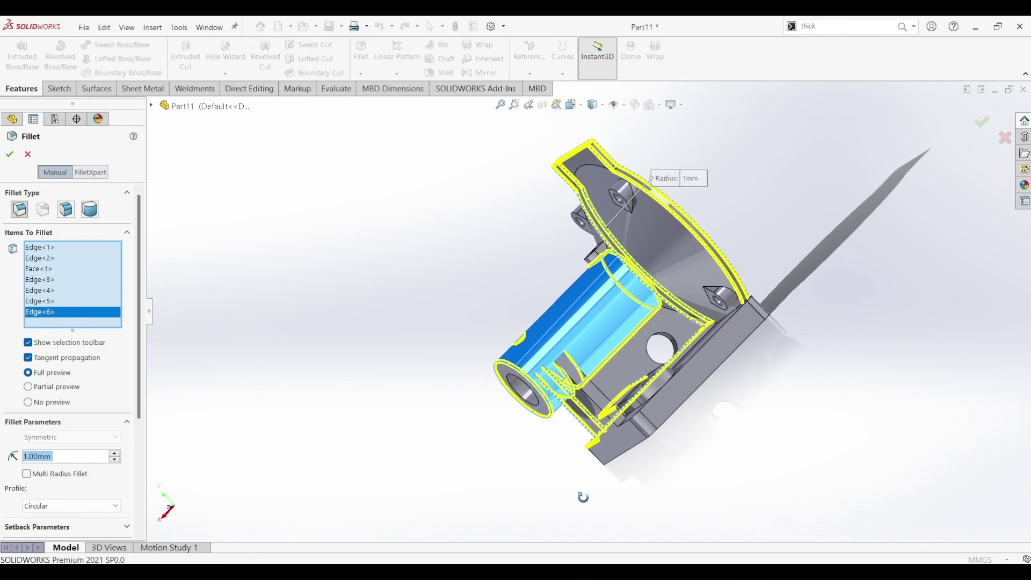
pyautogui.click(668, 314)
pyautogui.scroll(-5, 657, 375)
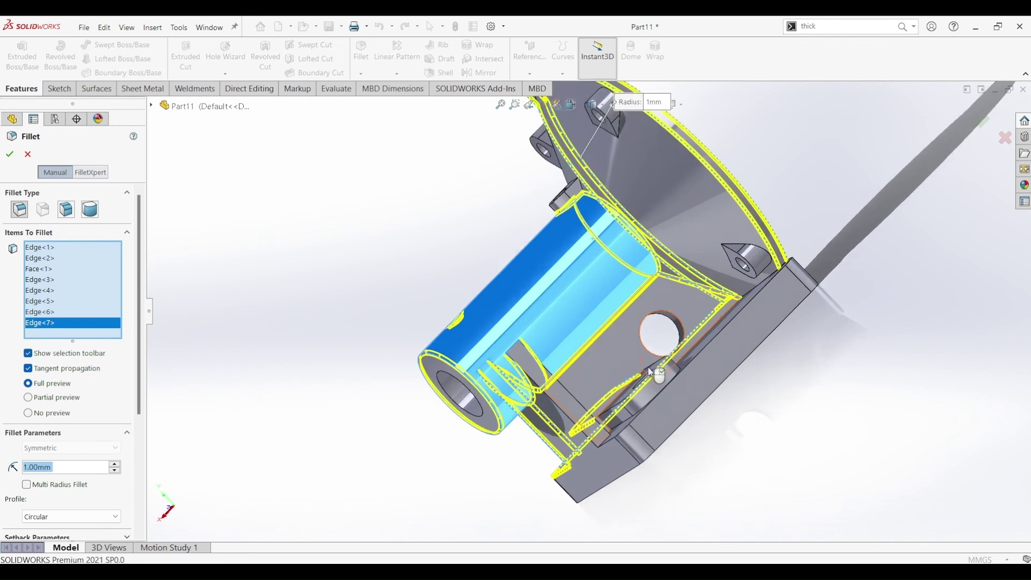
pyautogui.click(477, 424)
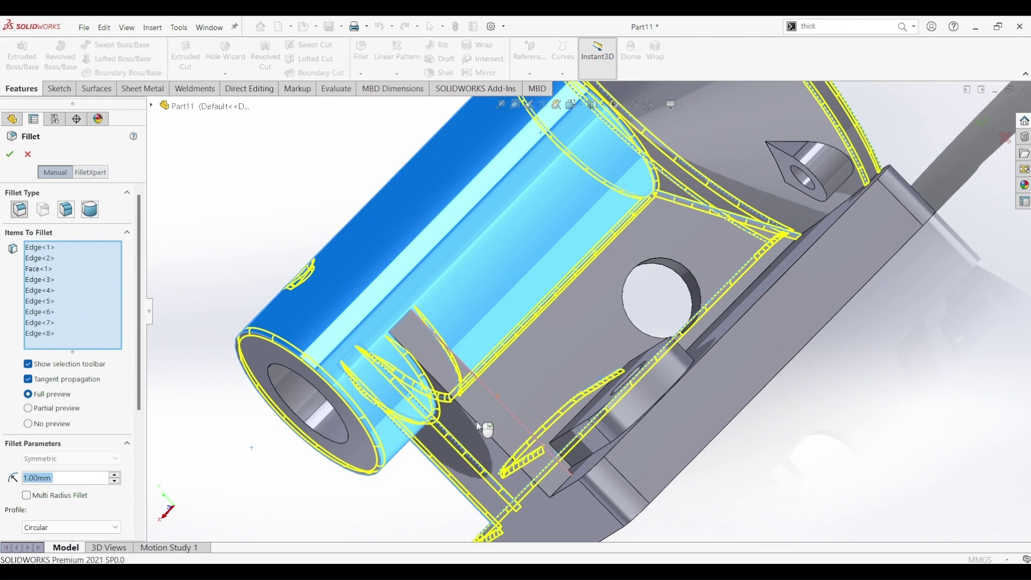
pyautogui.click(475, 422)
pyautogui.moveTo(589, 411); pyautogui.dragTo(676, 366, button='middle')
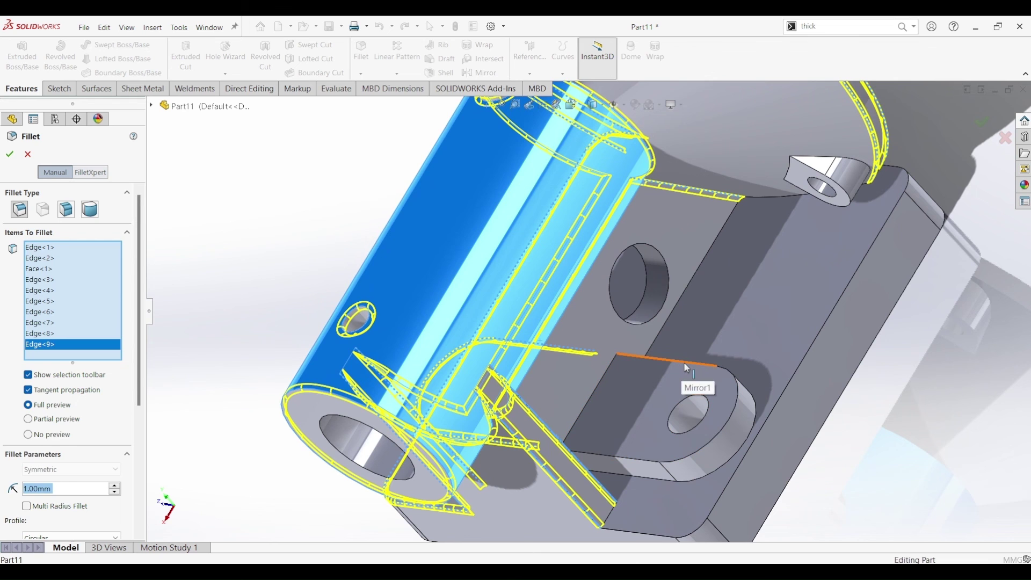
pyautogui.click(684, 362)
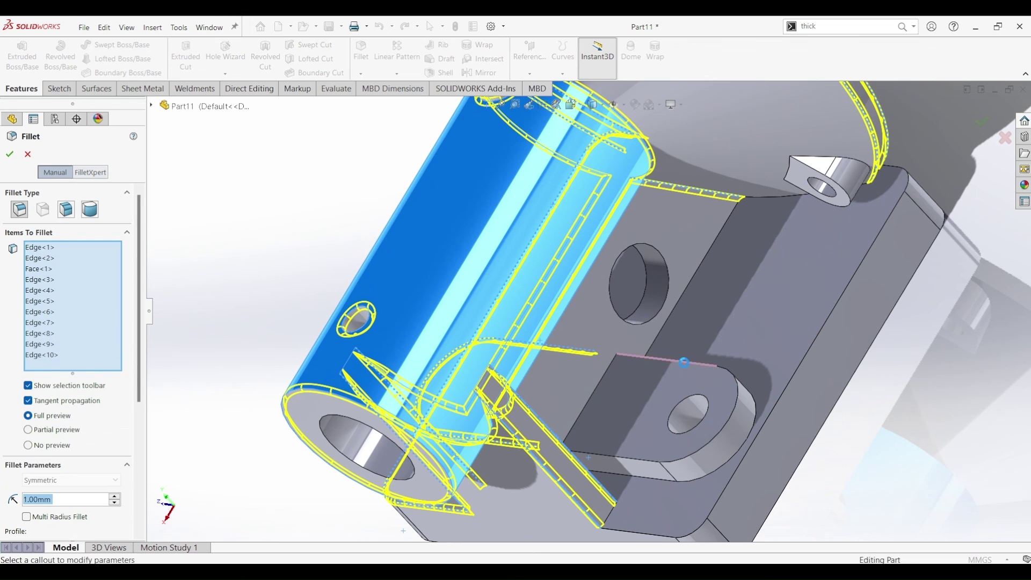
pyautogui.click(847, 288)
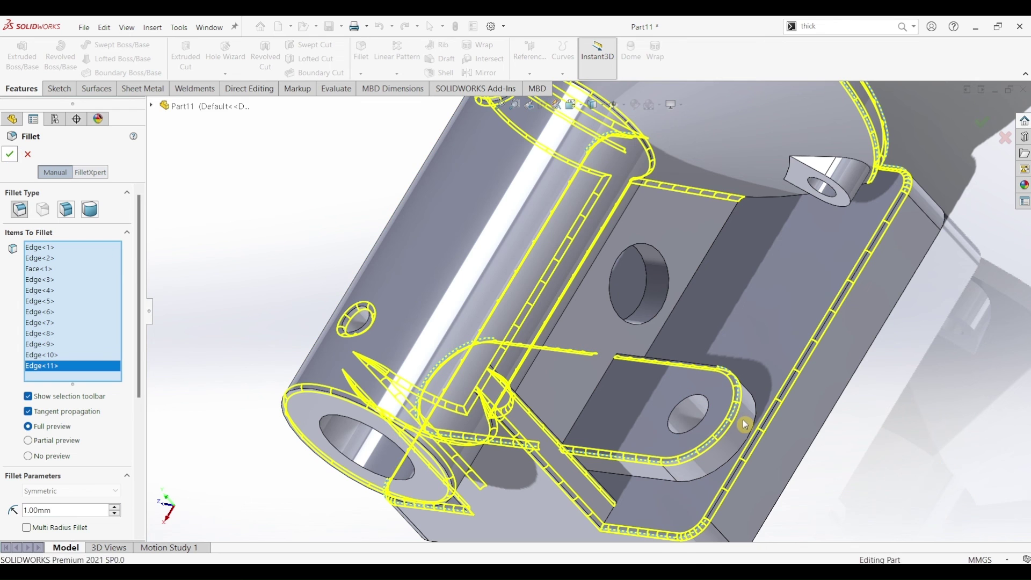
pyautogui.press('Return')
pyautogui.hotkey('ctrl', '7')
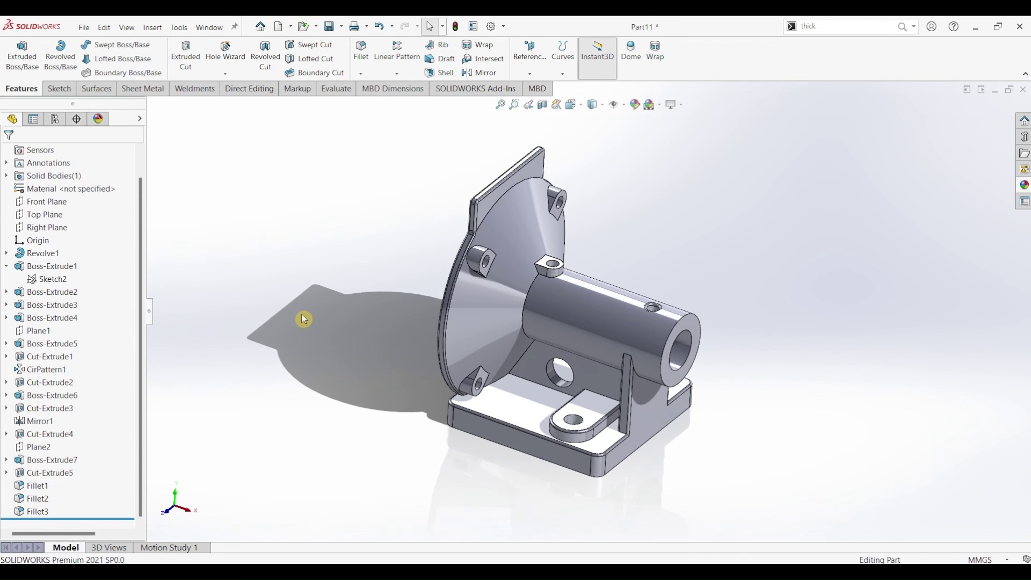
# - Sketch a corner rectangle about 69 by 73 mm on the underside of the base plate
pyautogui.moveTo(352, 375); pyautogui.dragTo(457, 384, button='middle')
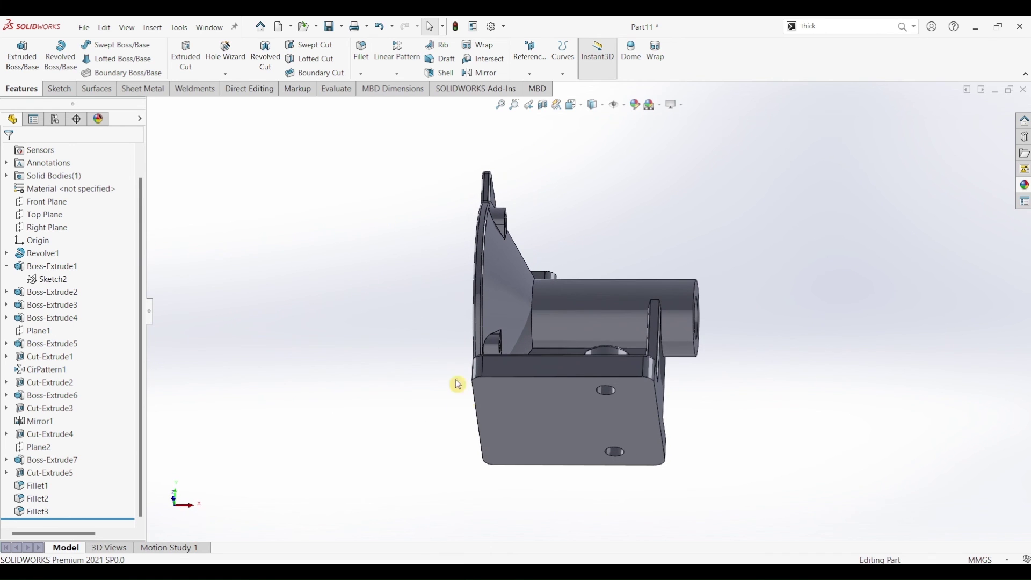
pyautogui.click(528, 412)
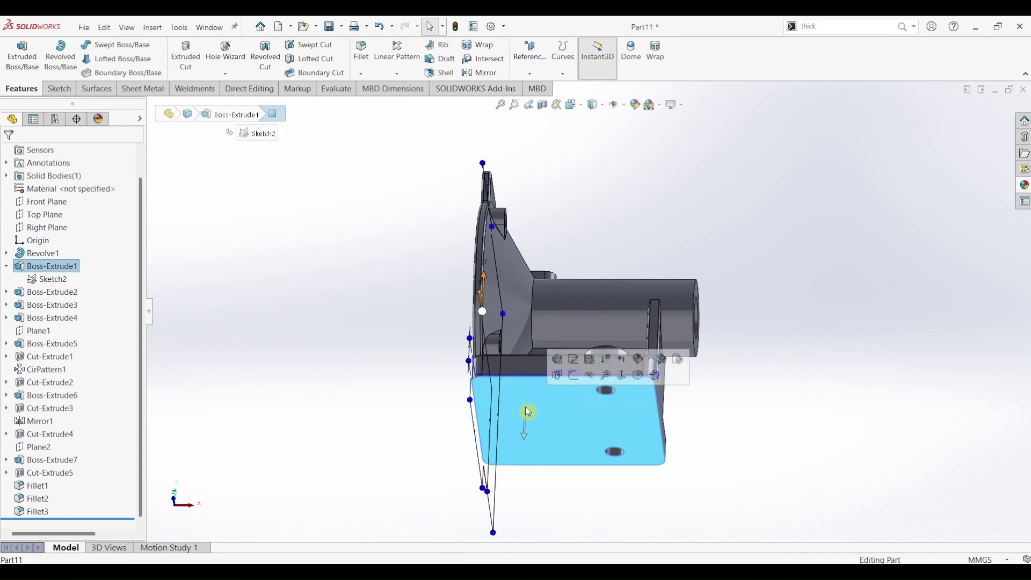
pyautogui.click(59, 93)
pyautogui.click(23, 63)
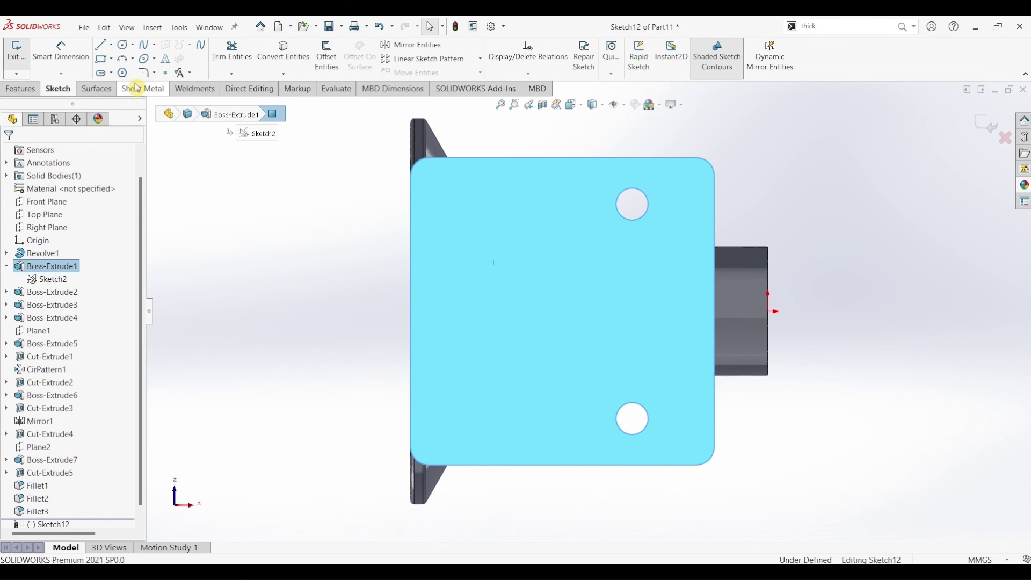
pyautogui.click(440, 182)
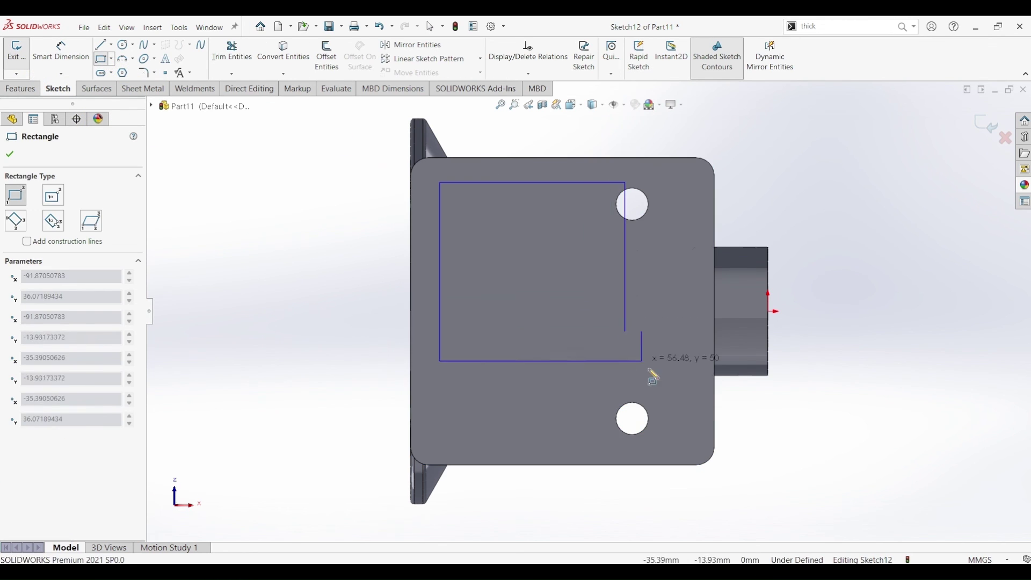
pyautogui.click(687, 442)
pyautogui.click(689, 443)
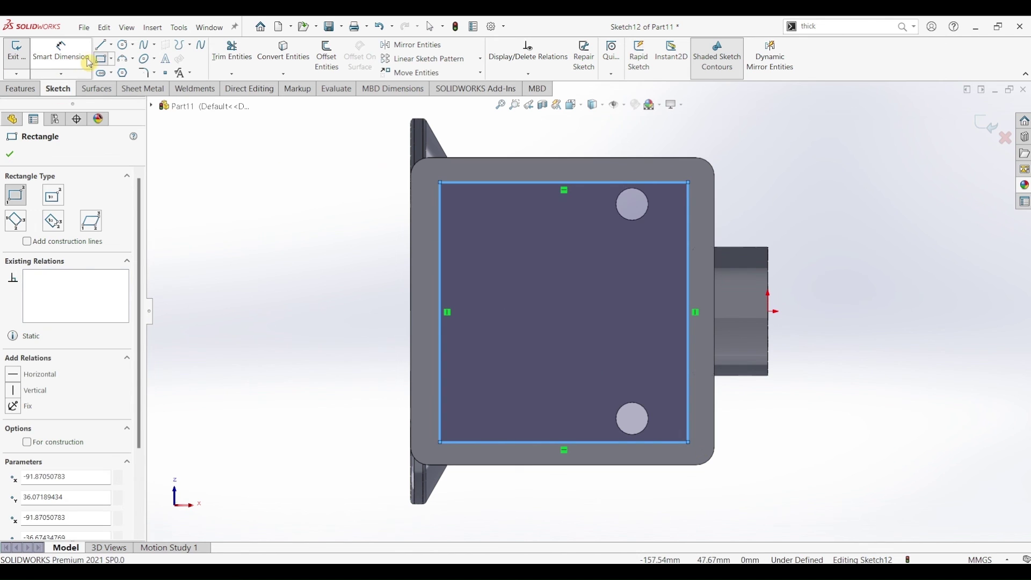
# - Draw a vertical centerline across the base plate's underside between the midpoints of its two opposite long edges
pyautogui.click(112, 45)
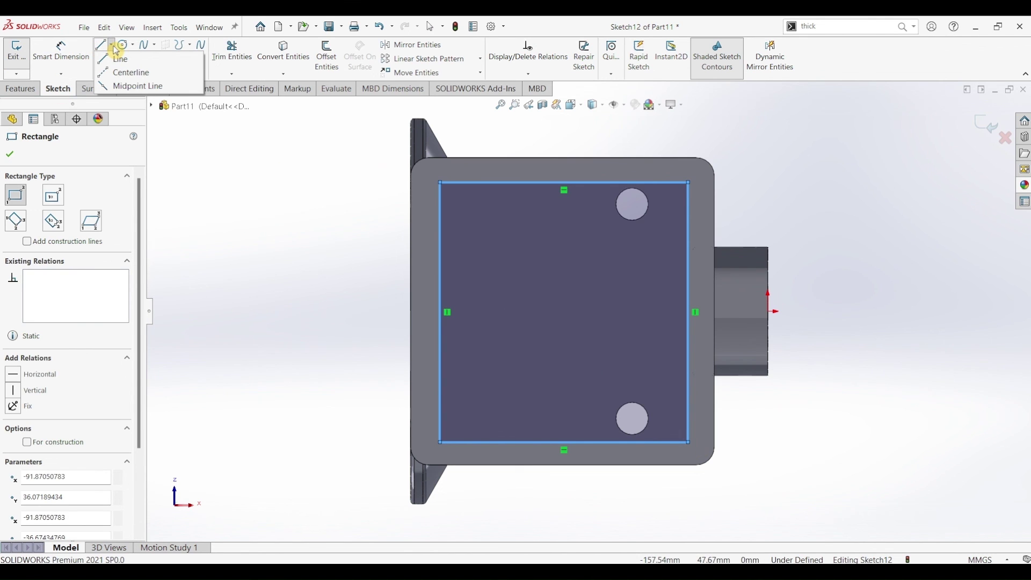
pyautogui.click(125, 73)
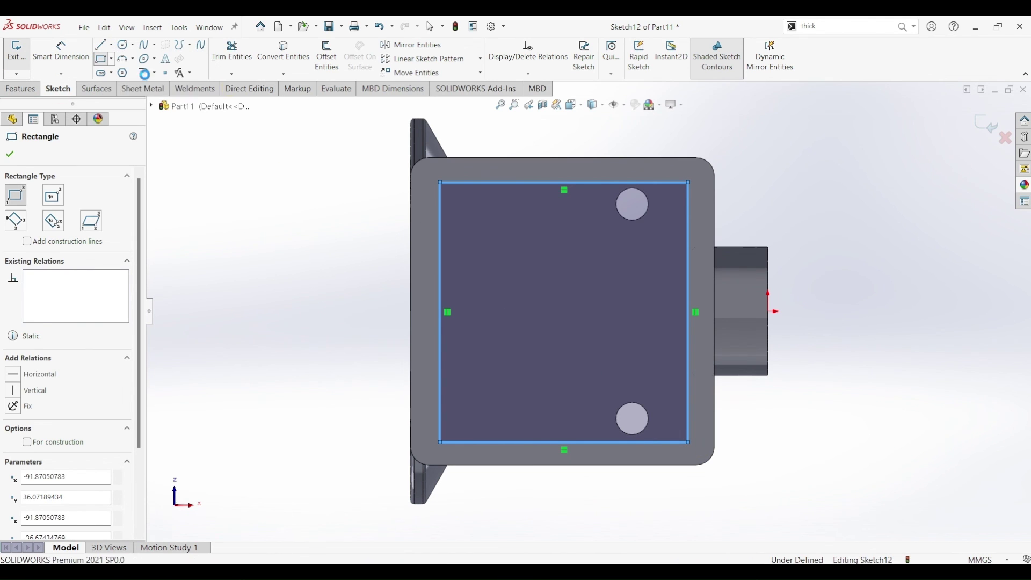
pyautogui.click(563, 159)
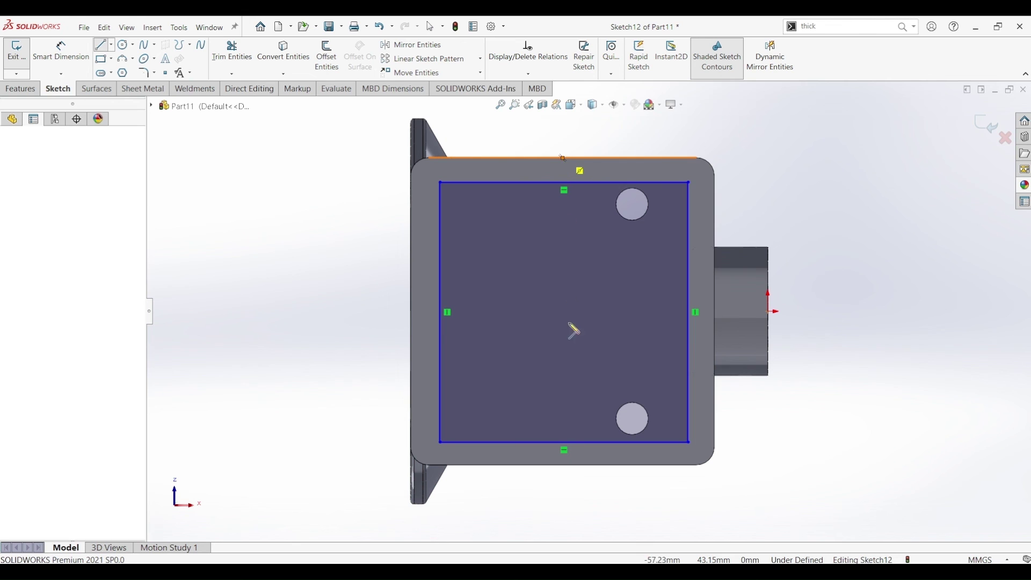
pyautogui.click(563, 473)
pyautogui.press('Escape')
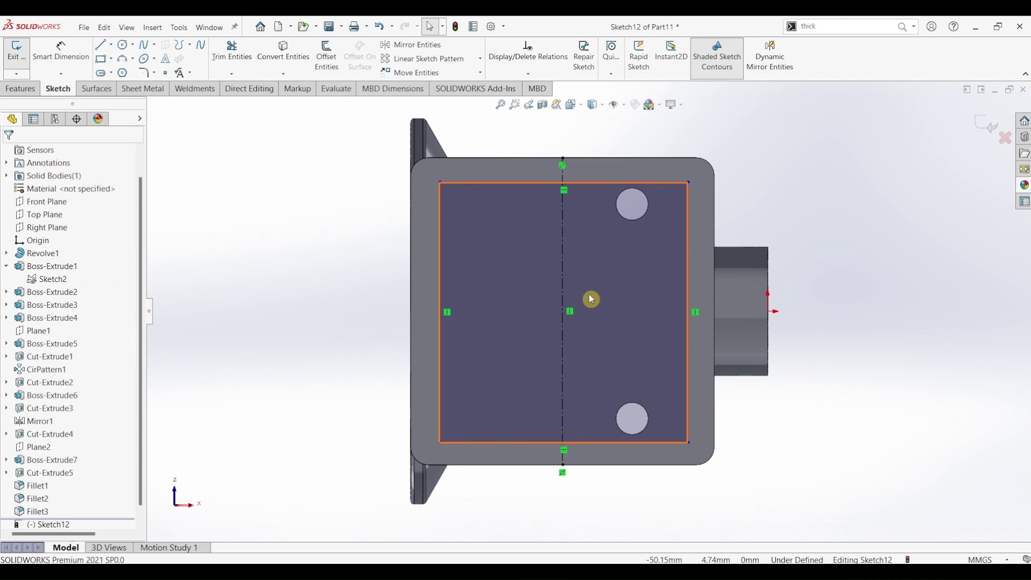
# - Centre the rectangle by aligning its upper edge midpoint vertically with the centerline's end and its side midpoint horizontally with the origin
pyautogui.click(564, 185)
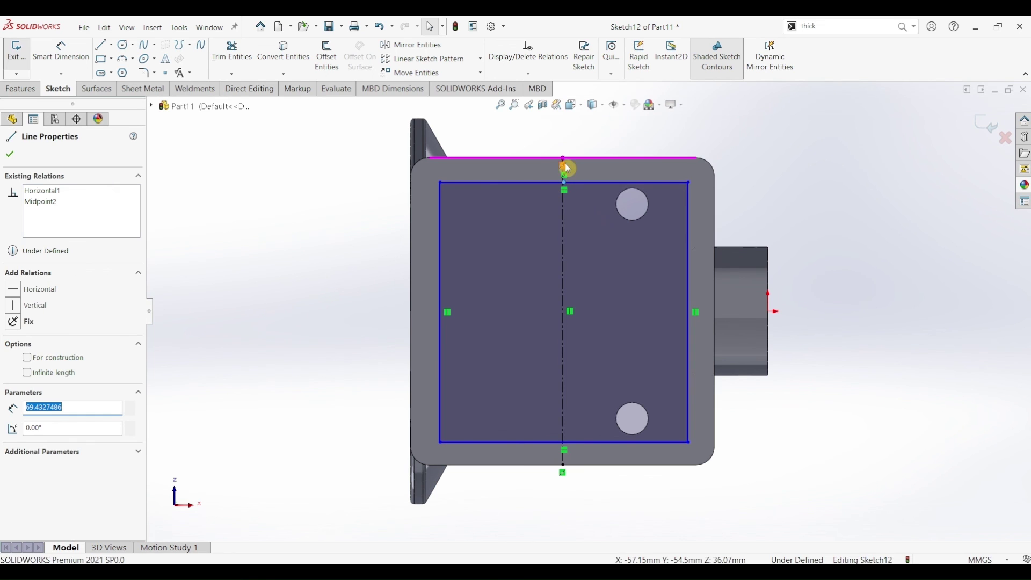
pyautogui.keyDown('ctrl'); pyautogui.click(564, 160); pyautogui.keyUp('ctrl')
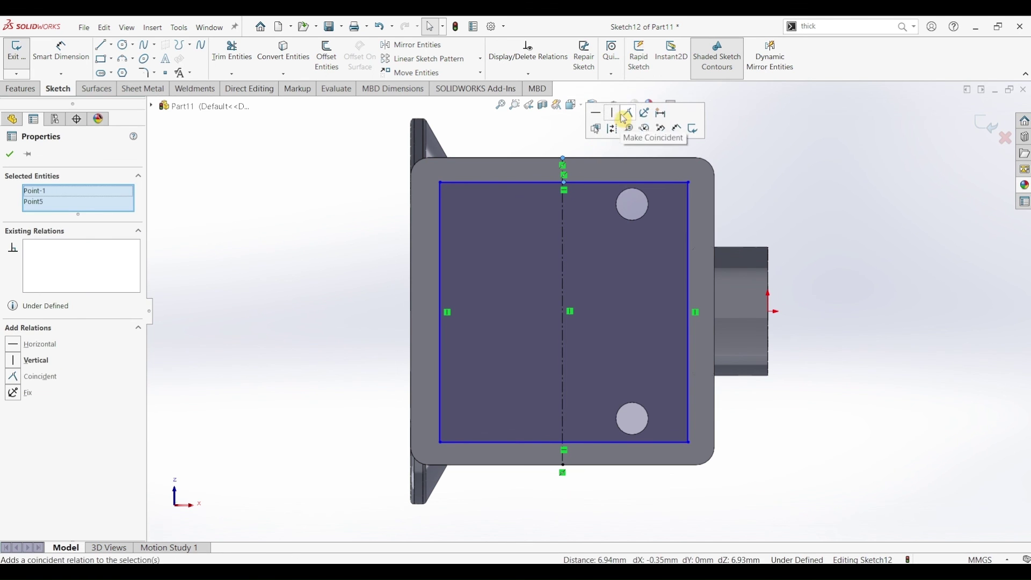
pyautogui.click(690, 315)
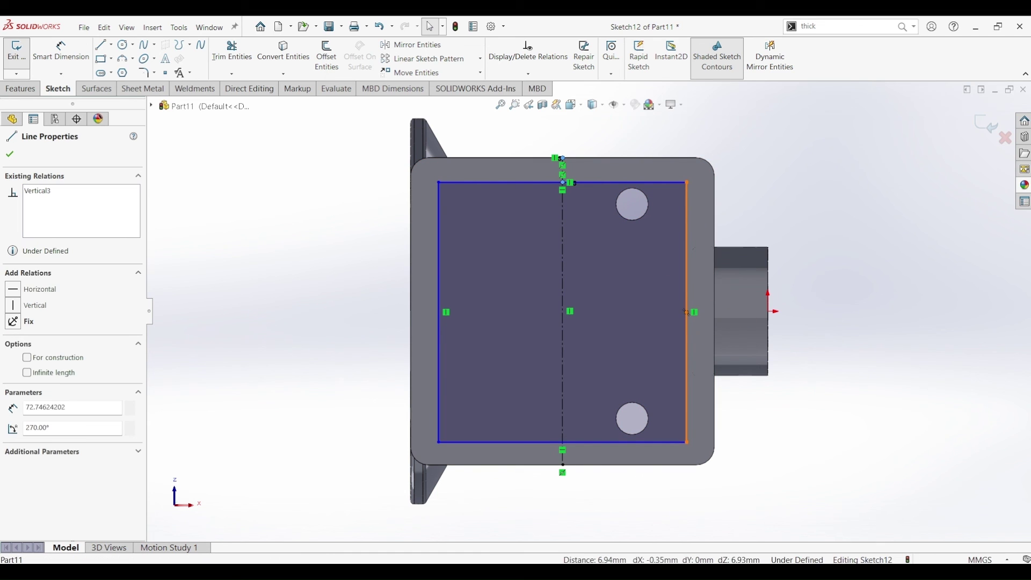
pyautogui.press('Escape')
pyautogui.keyDown('ctrl'); pyautogui.click(769, 311); pyautogui.keyUp('ctrl')
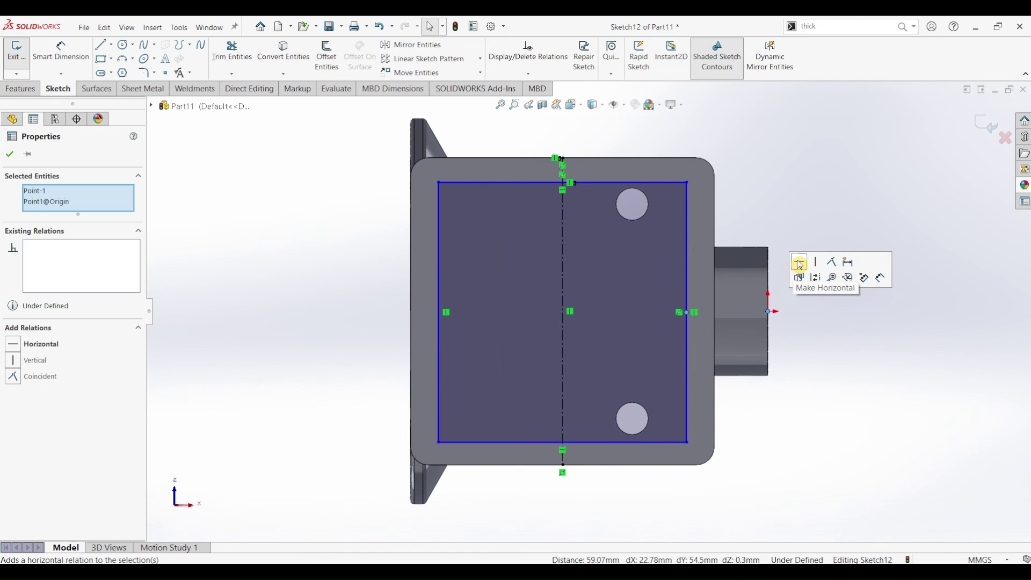
pyautogui.click(795, 262)
pyautogui.press('Escape')
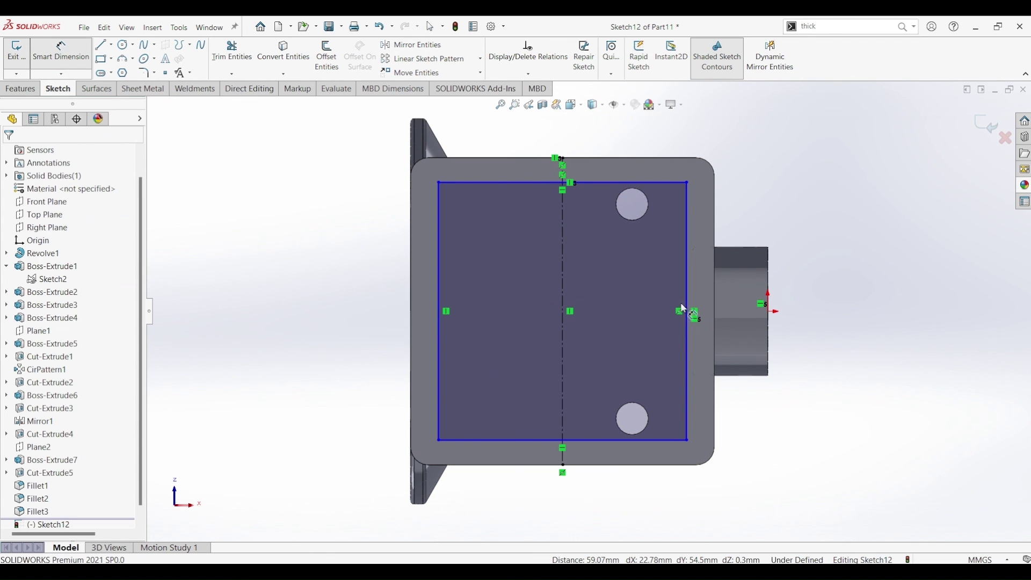
# - Dimension the rectangle 73 mm wide and 74 mm high
pyautogui.click(611, 440)
pyautogui.click(608, 498)
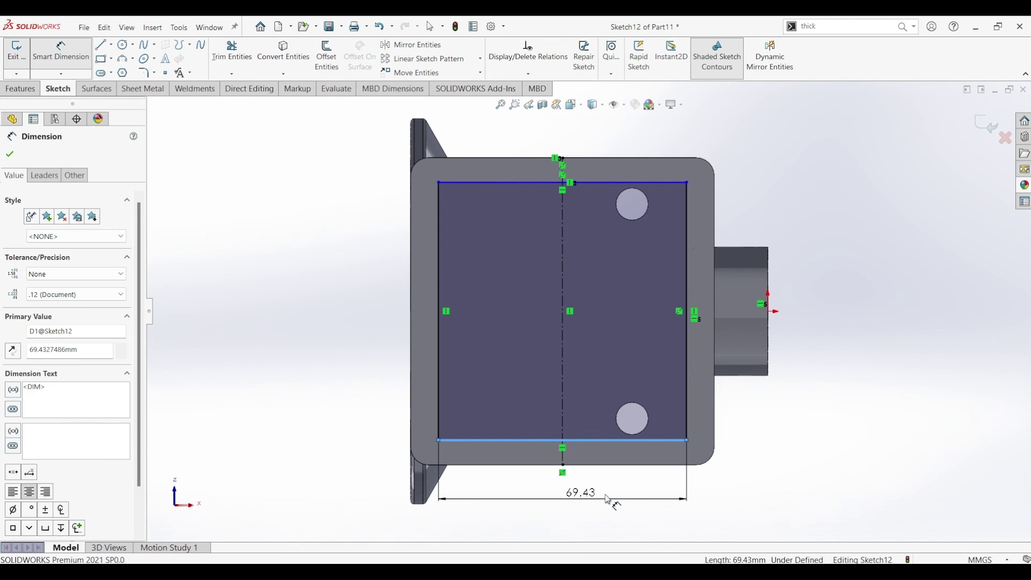
pyautogui.write('73')
pyautogui.press('Return')
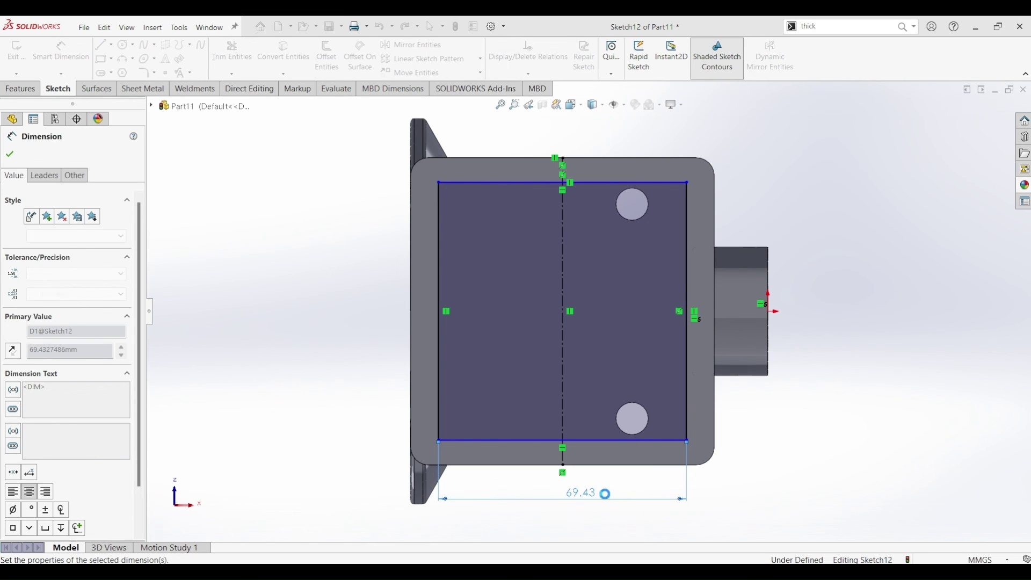
pyautogui.click(693, 267)
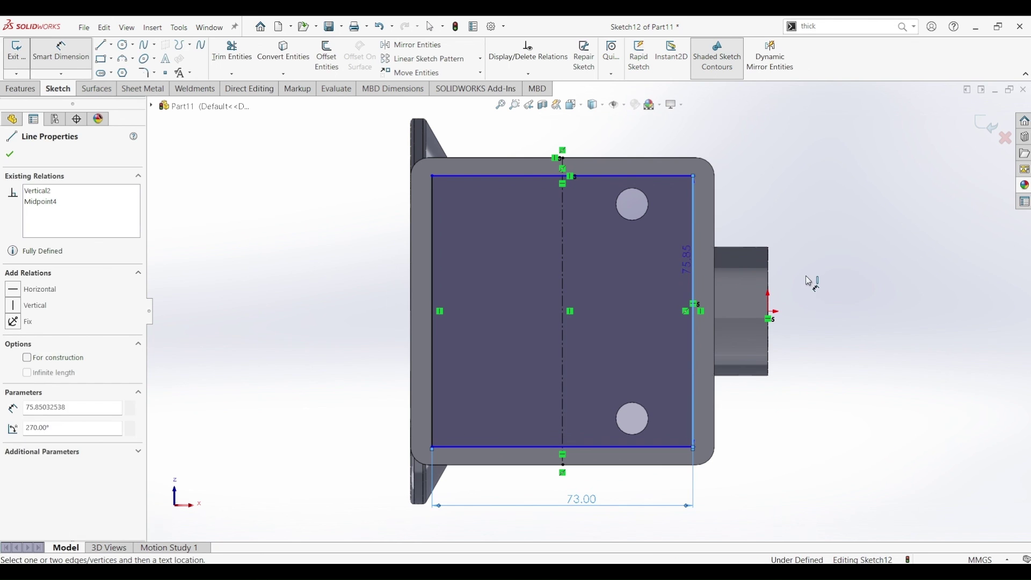
pyautogui.click(811, 282)
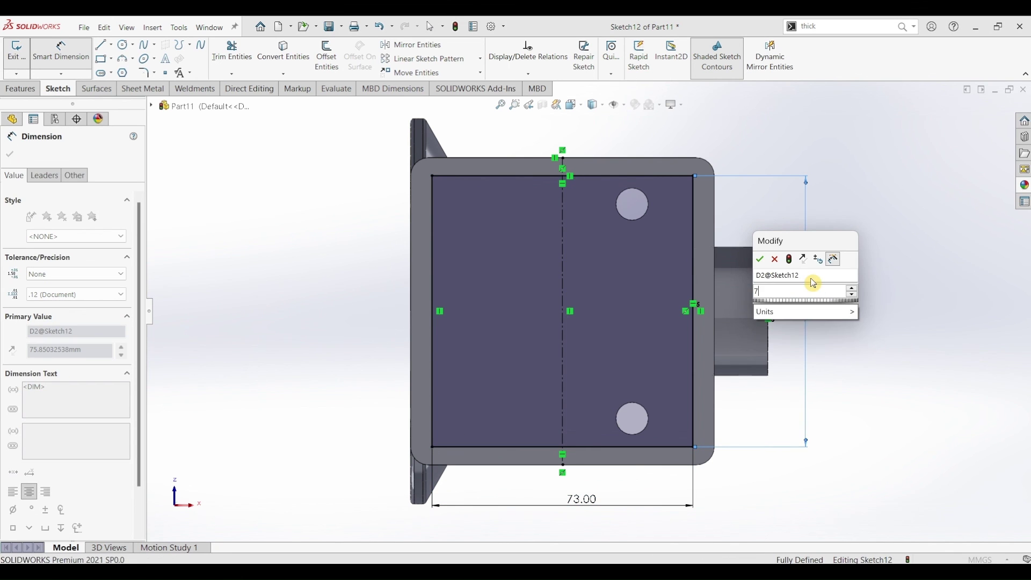
pyautogui.write('74')
pyautogui.press('Escape')
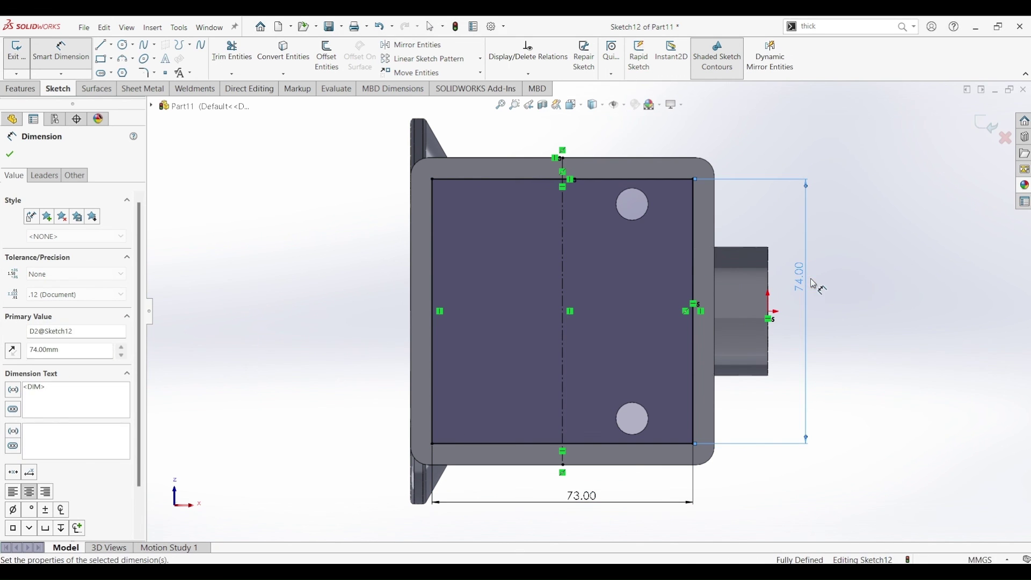
# - Cut the rectangle 6 mm deep into the base plate's underside with a Blind end condition
pyautogui.click(21, 89)
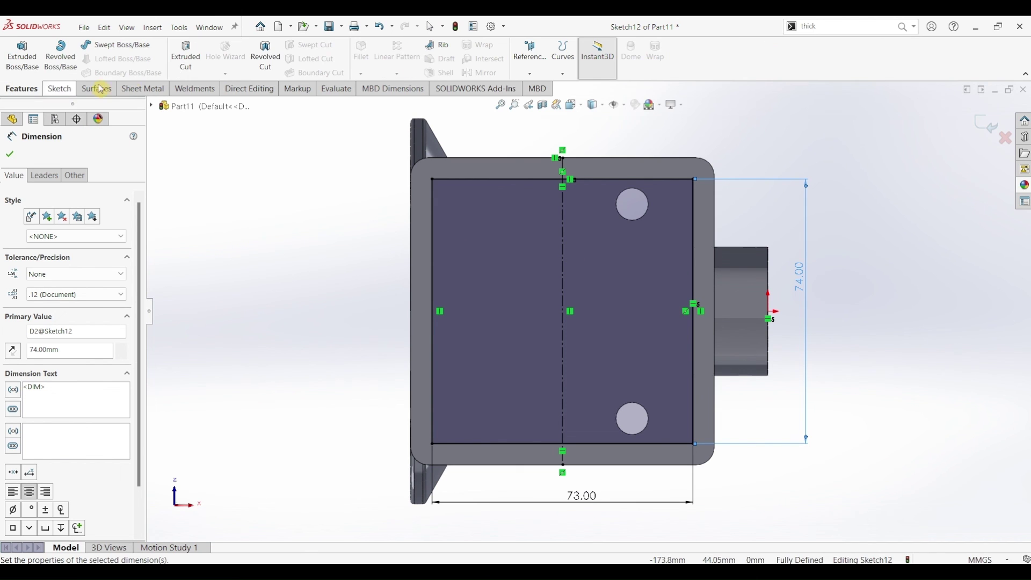
pyautogui.click(186, 57)
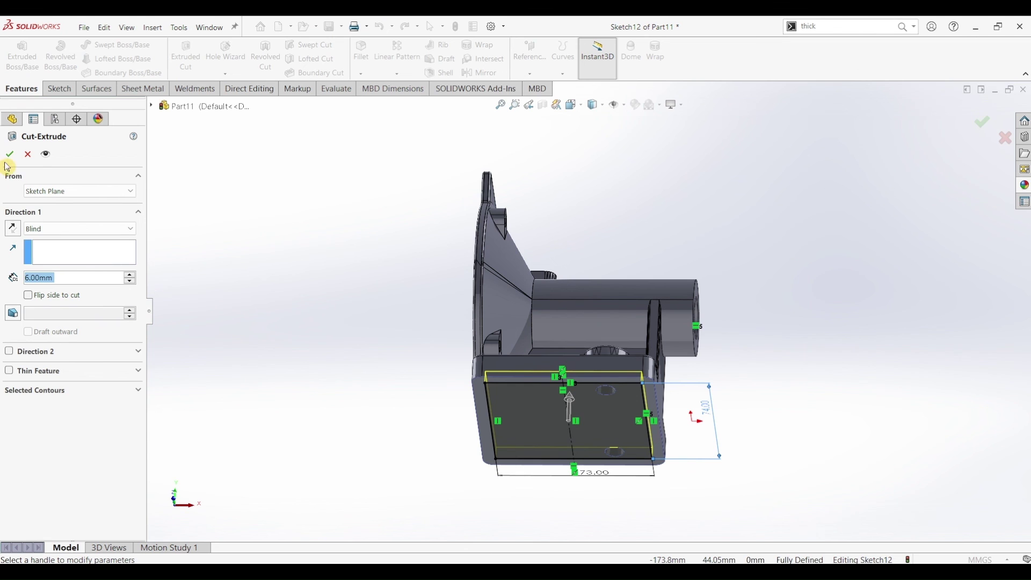
pyautogui.click(785, 259)
pyautogui.moveTo(779, 341); pyautogui.dragTo(875, 382, button='middle')
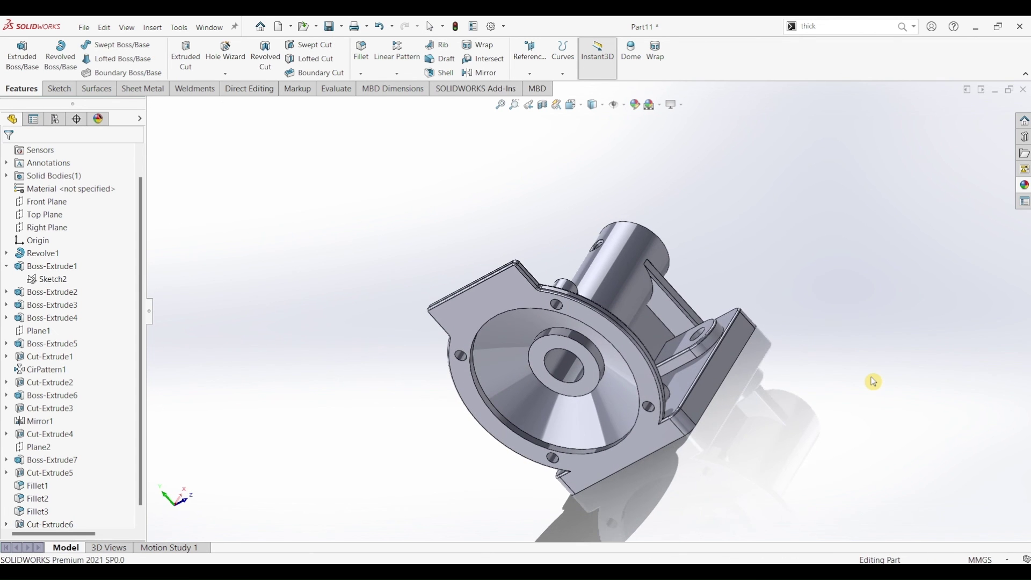
# - Return to the isometric view and apply the polished steel appearance to the whole part
pyautogui.hotkey('ctrl', '7')
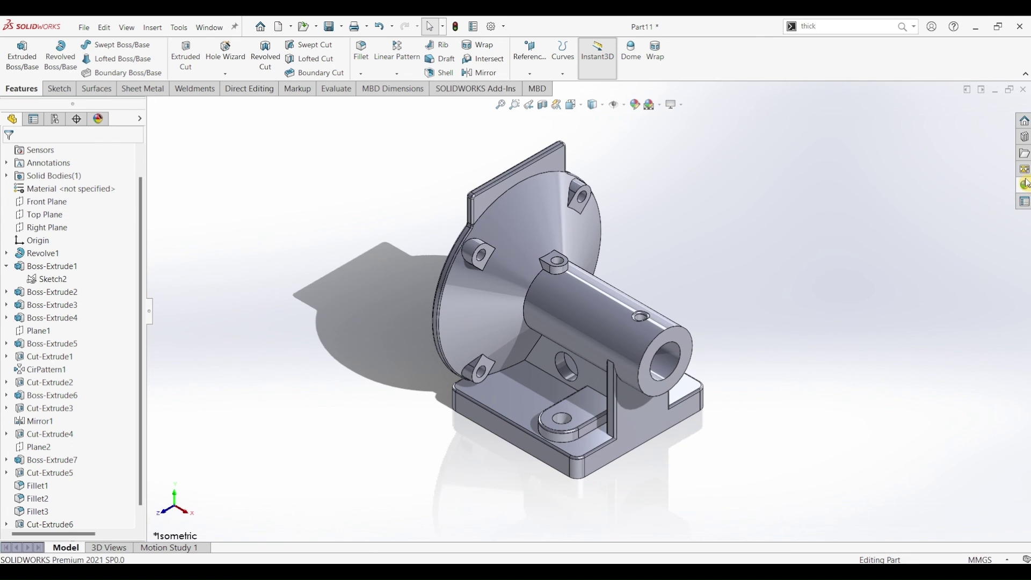
pyautogui.click(1025, 185)
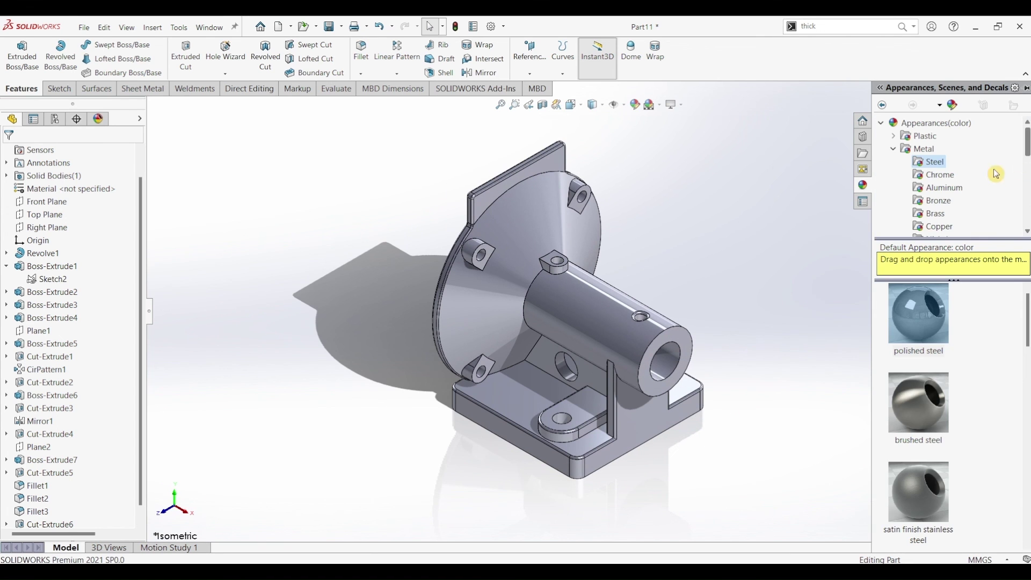
pyautogui.doubleClick(929, 331)
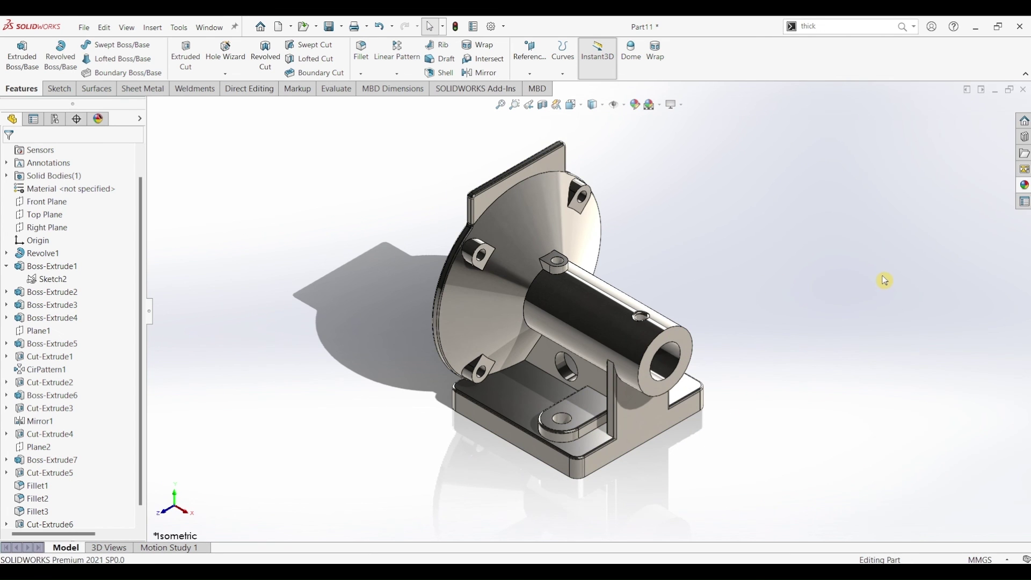